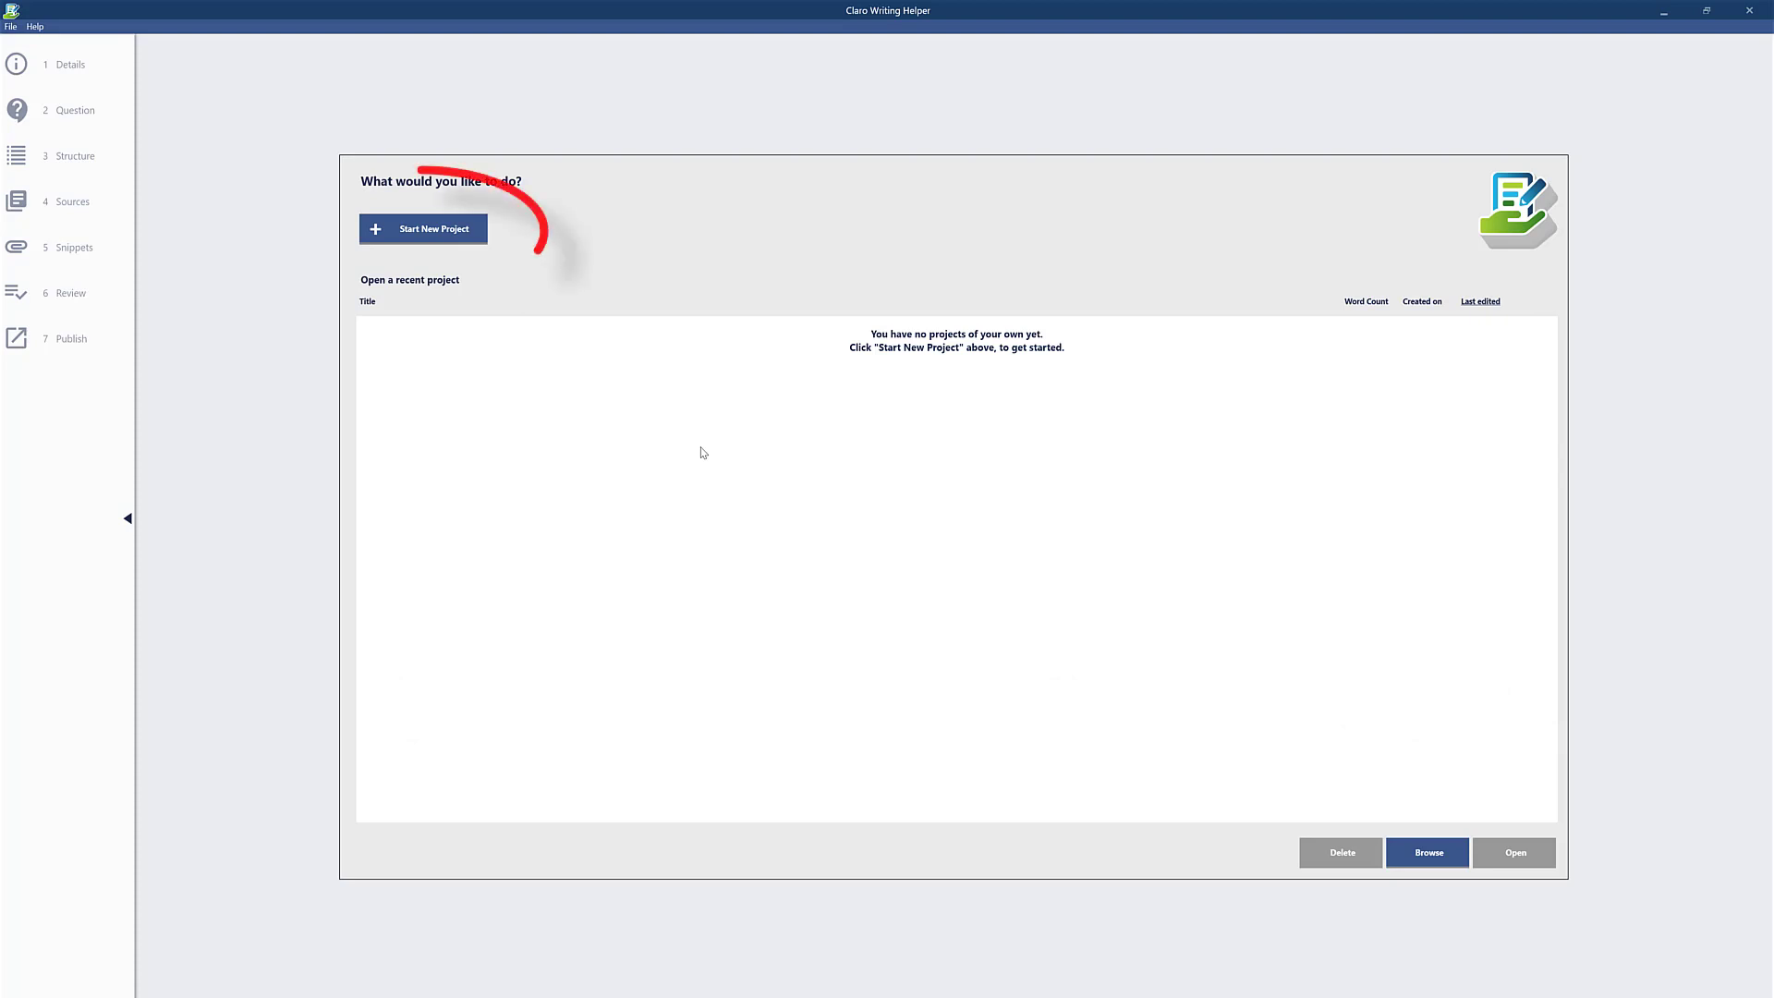
Start a new project and enter "South American Economy" as the full essay title
left_click(432, 229)
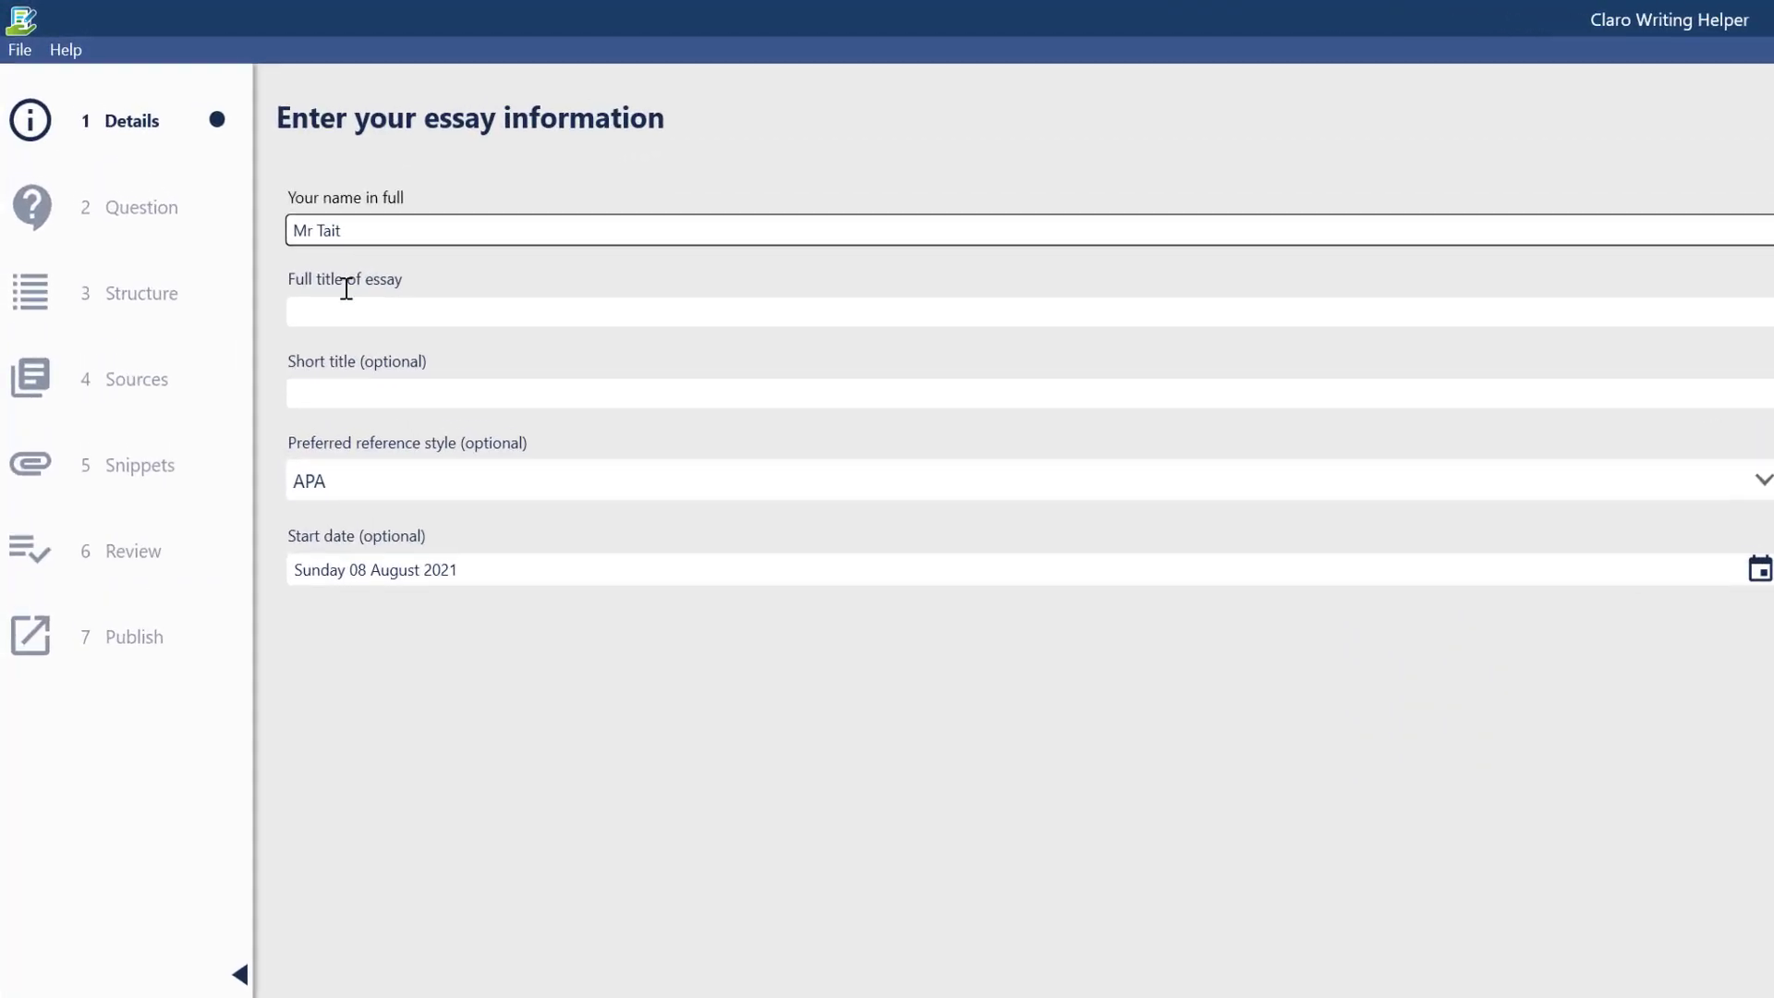
left_click(268, 258)
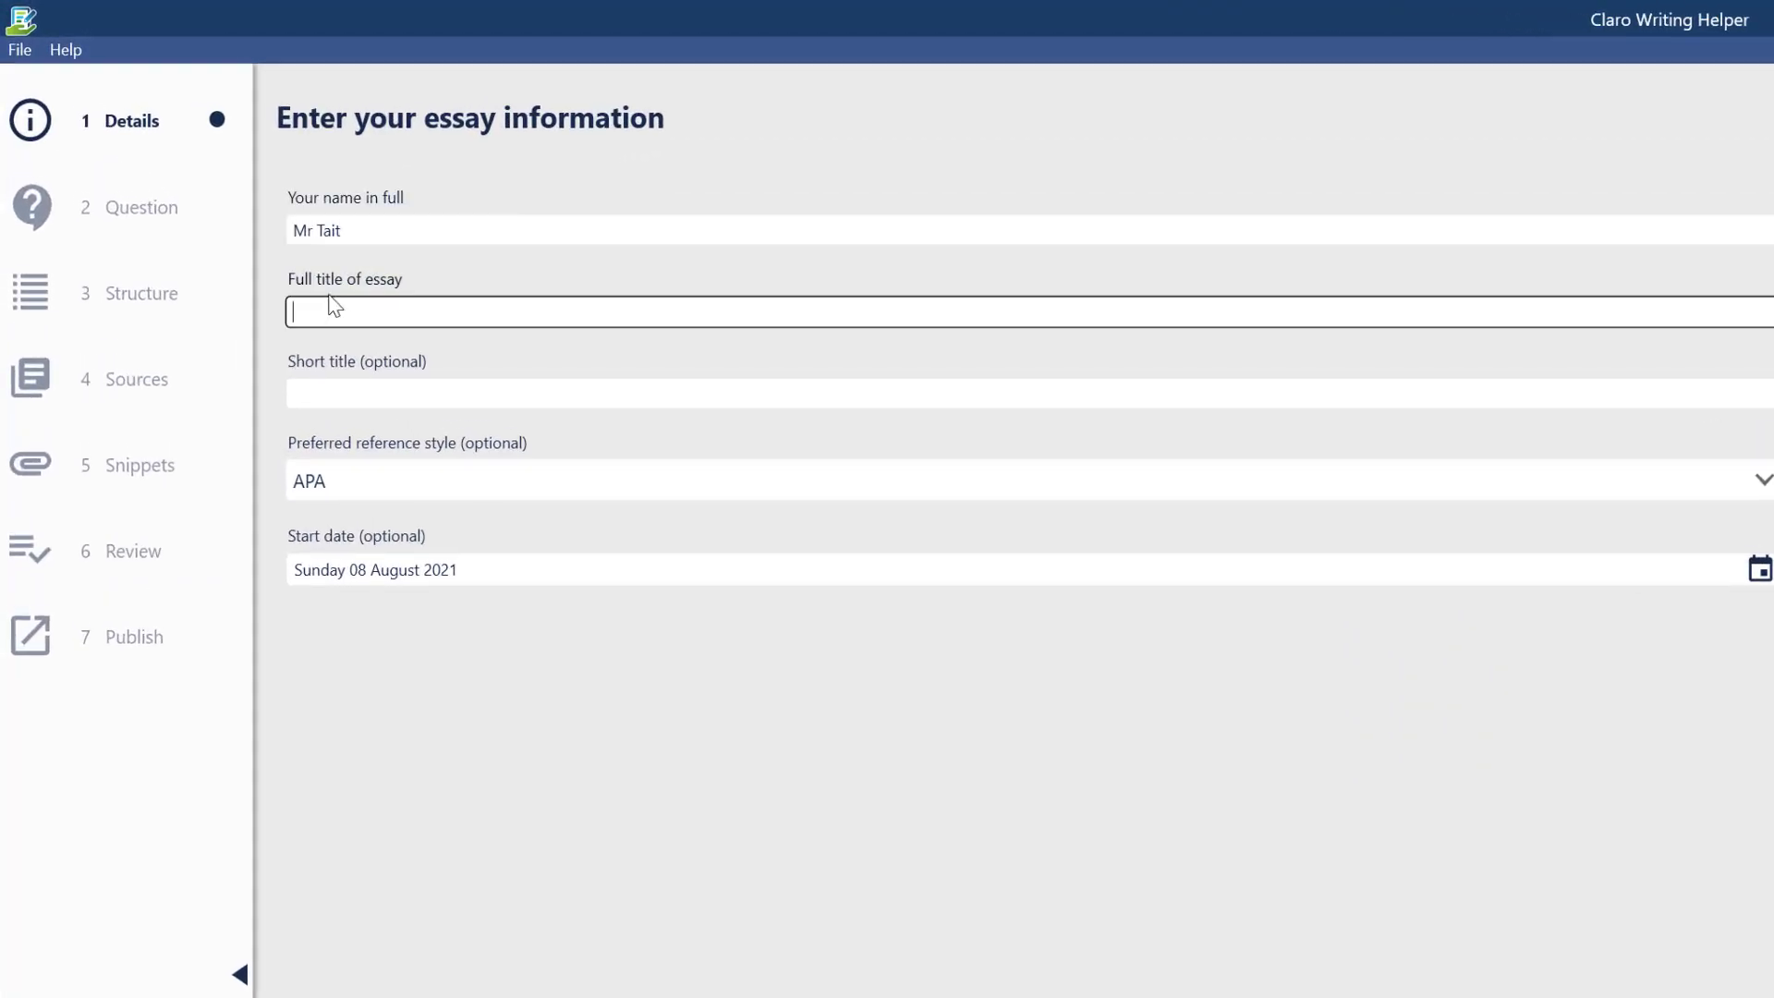
type("So")
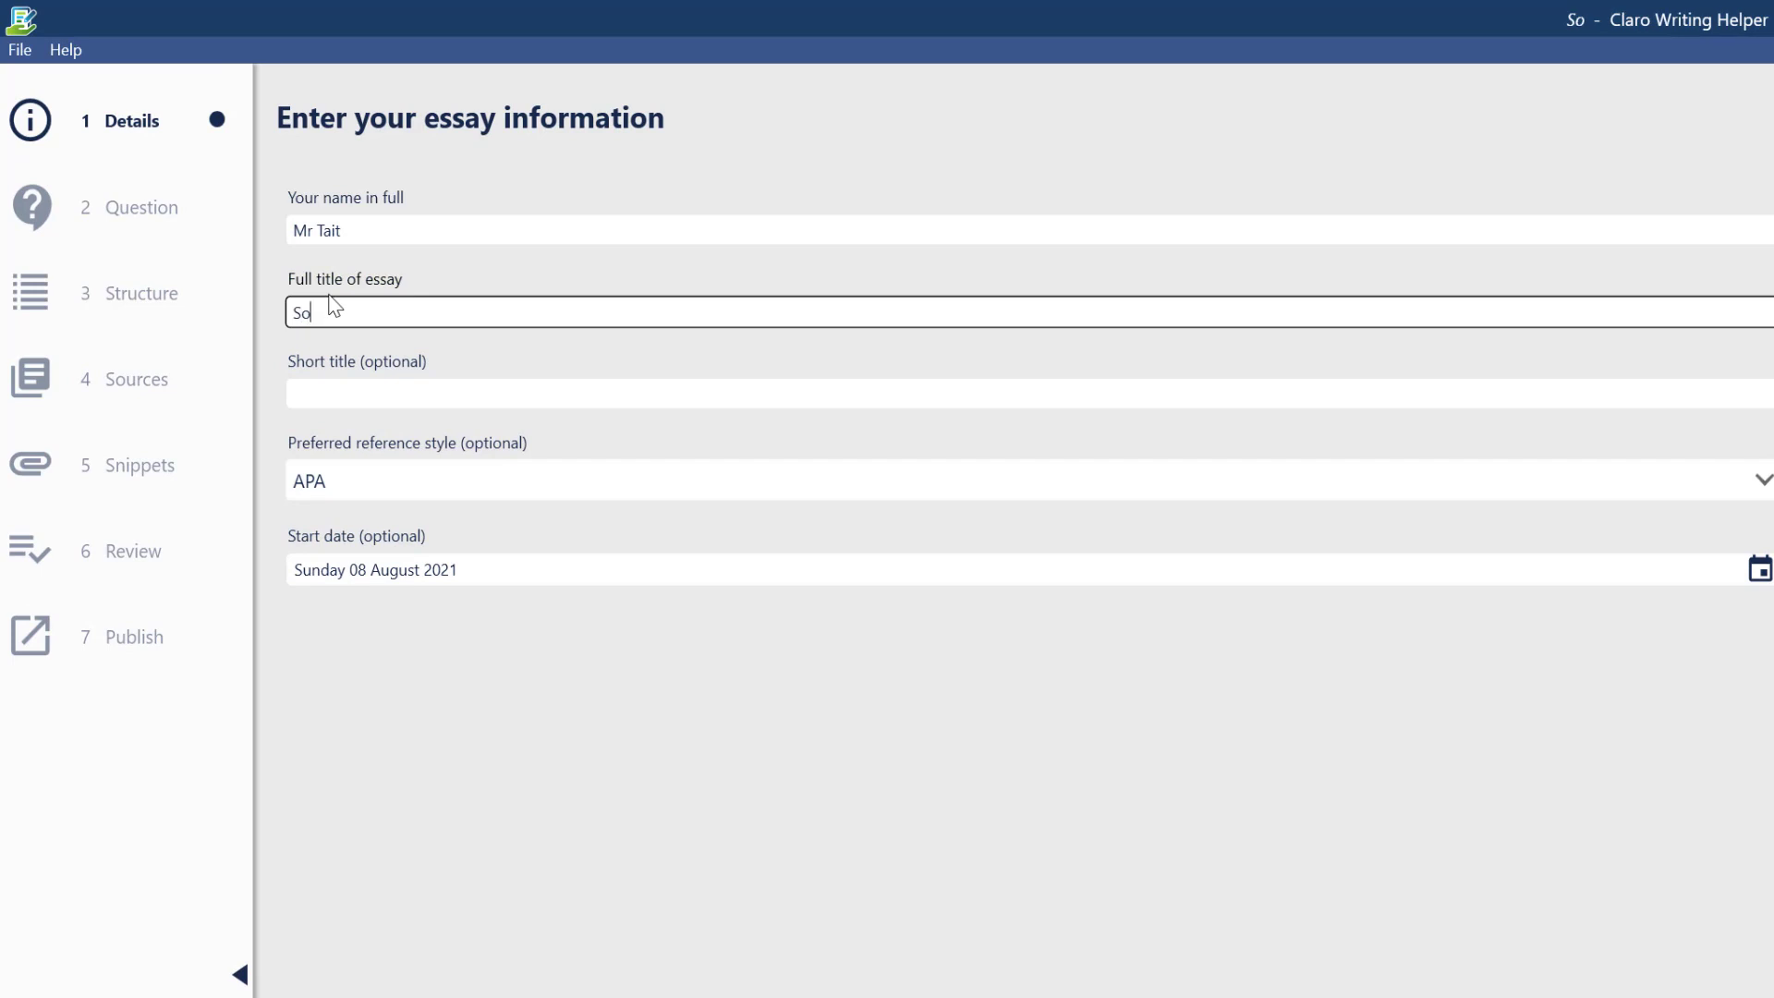
type("uth Am")
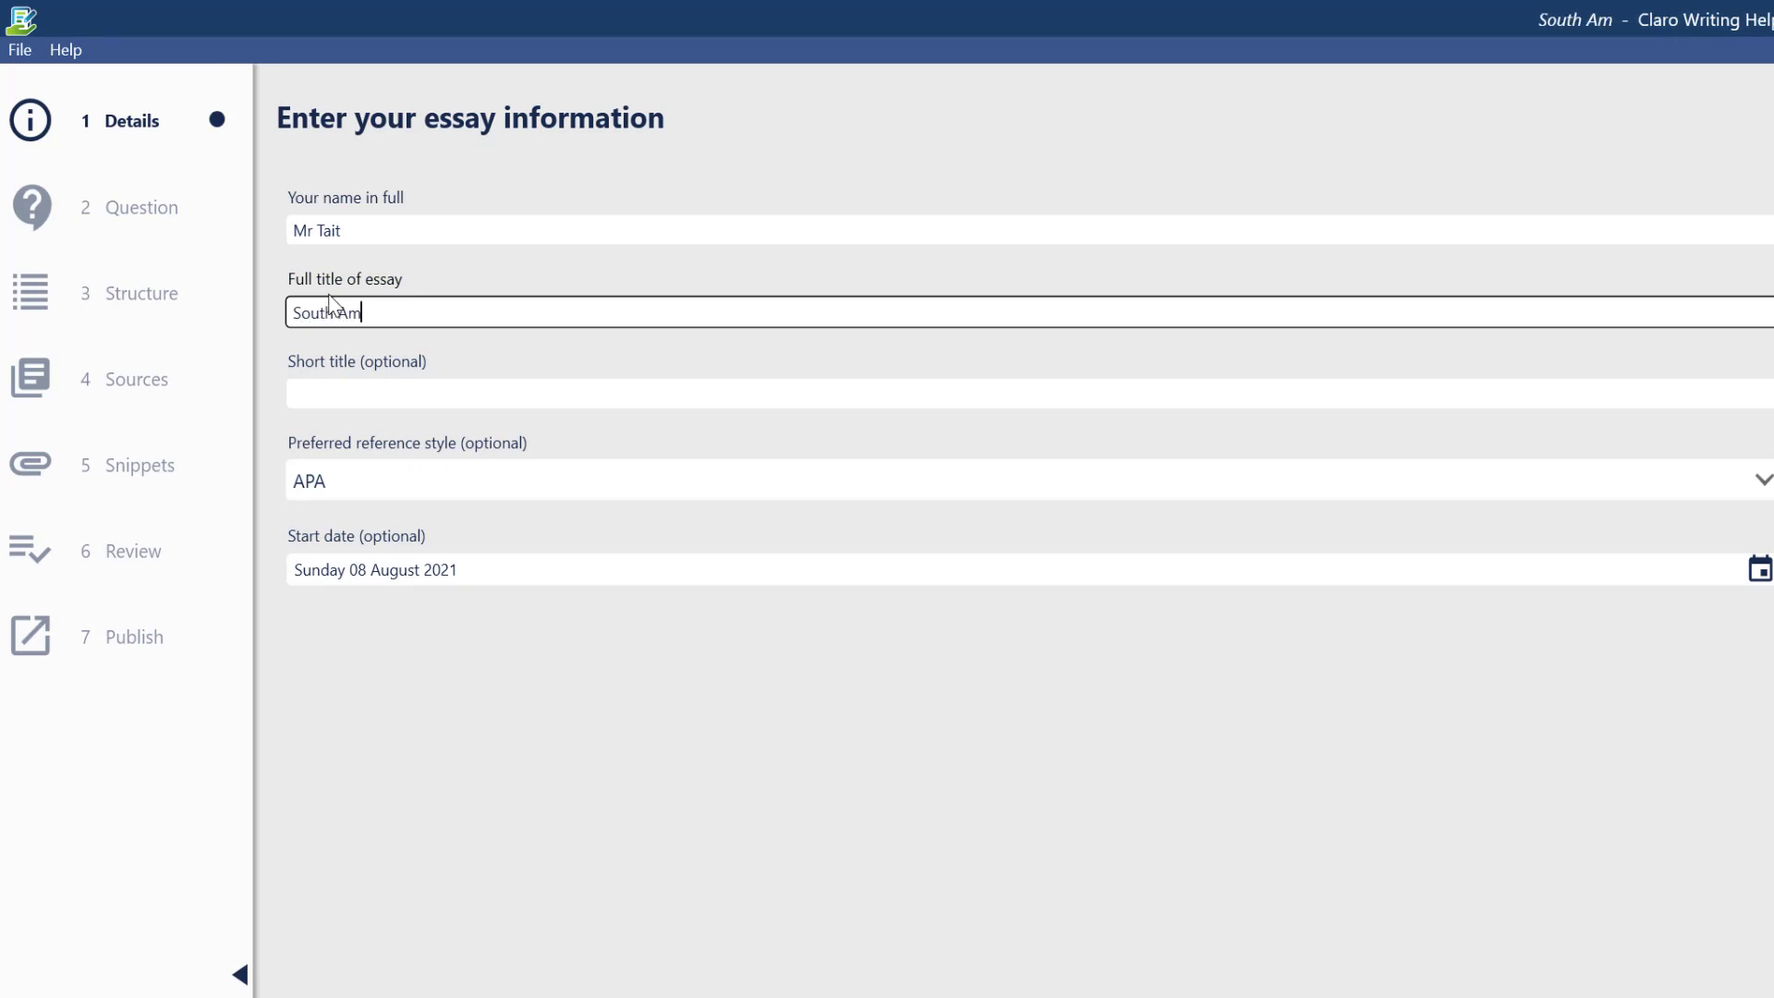
type("erican Economy")
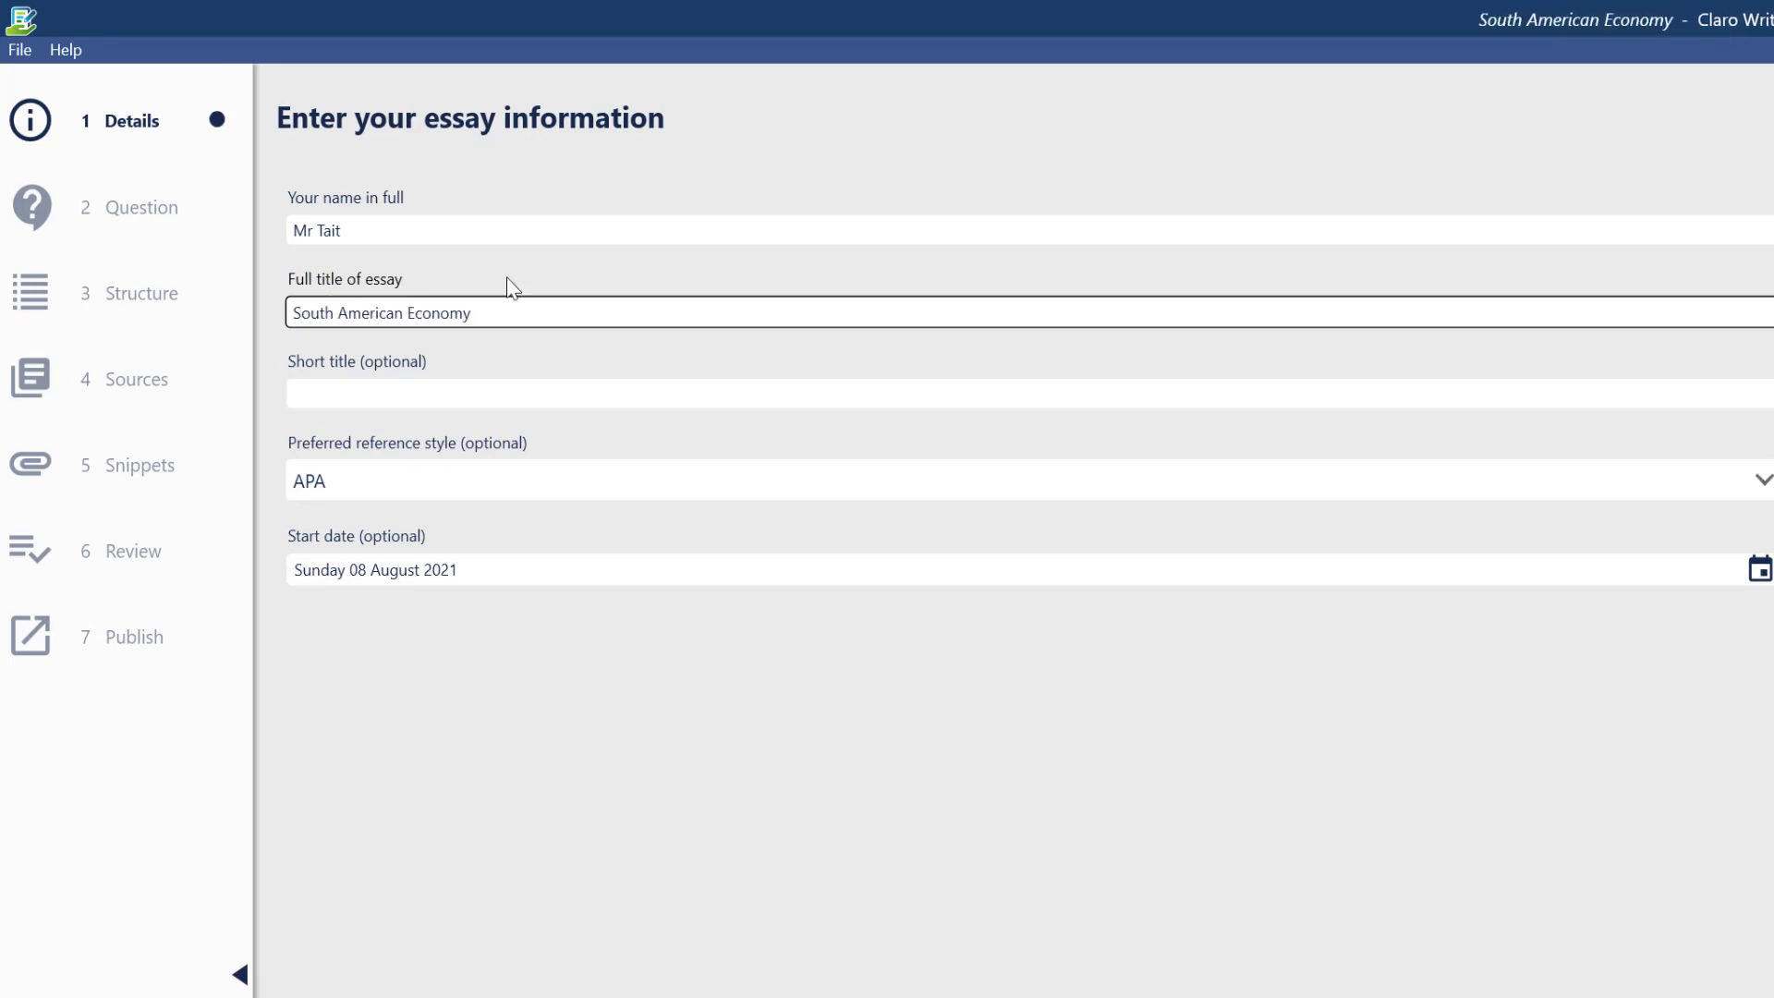
Set the preferred reference style to Harvard - Anglia and the word count to 1000
left_click(338, 395)
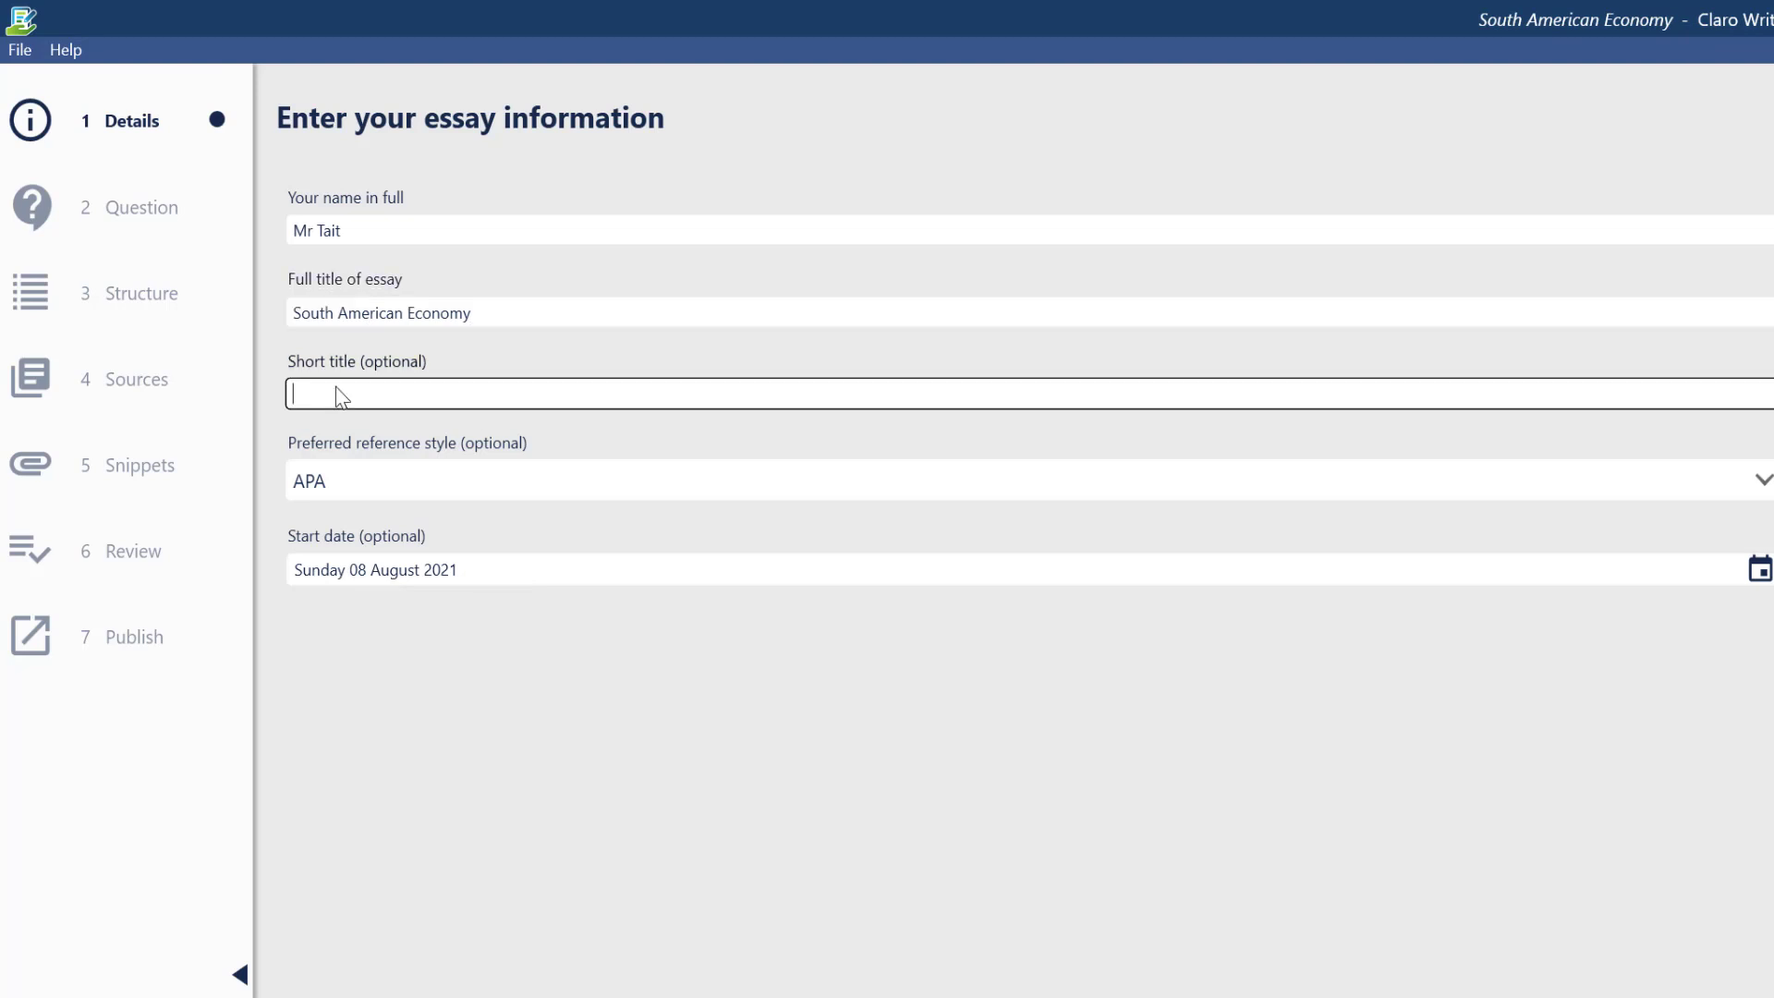
left_click(359, 487)
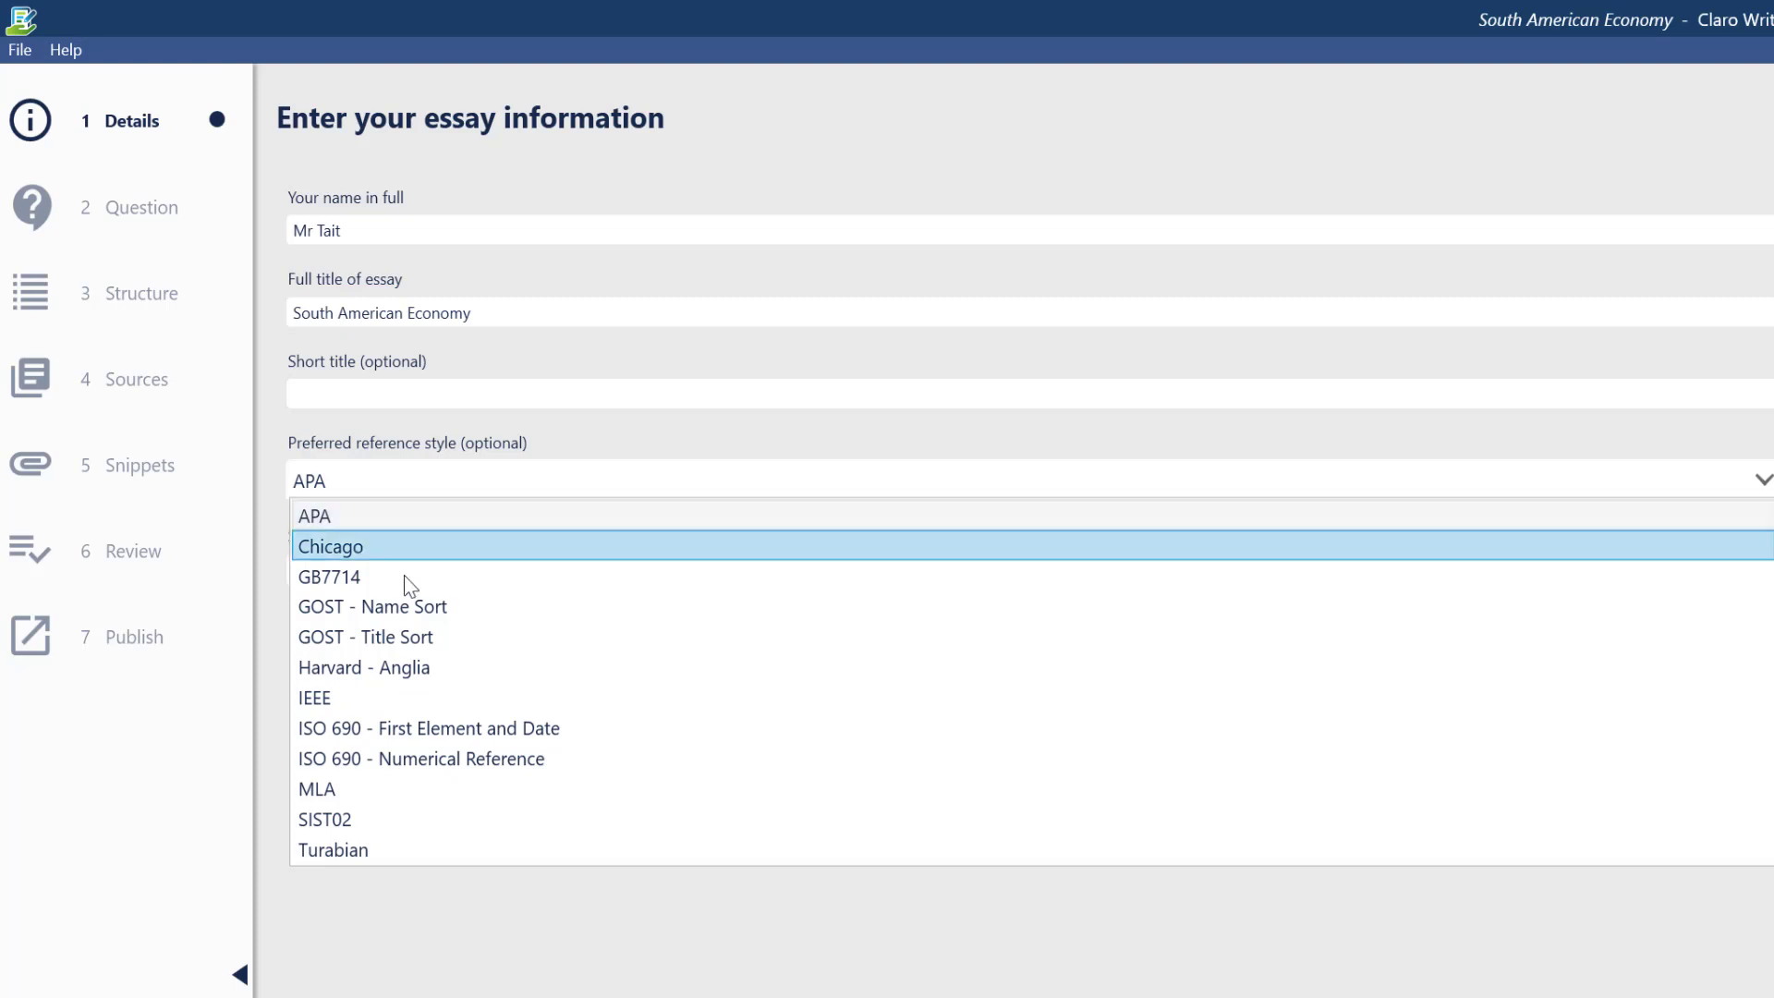
left_click(417, 685)
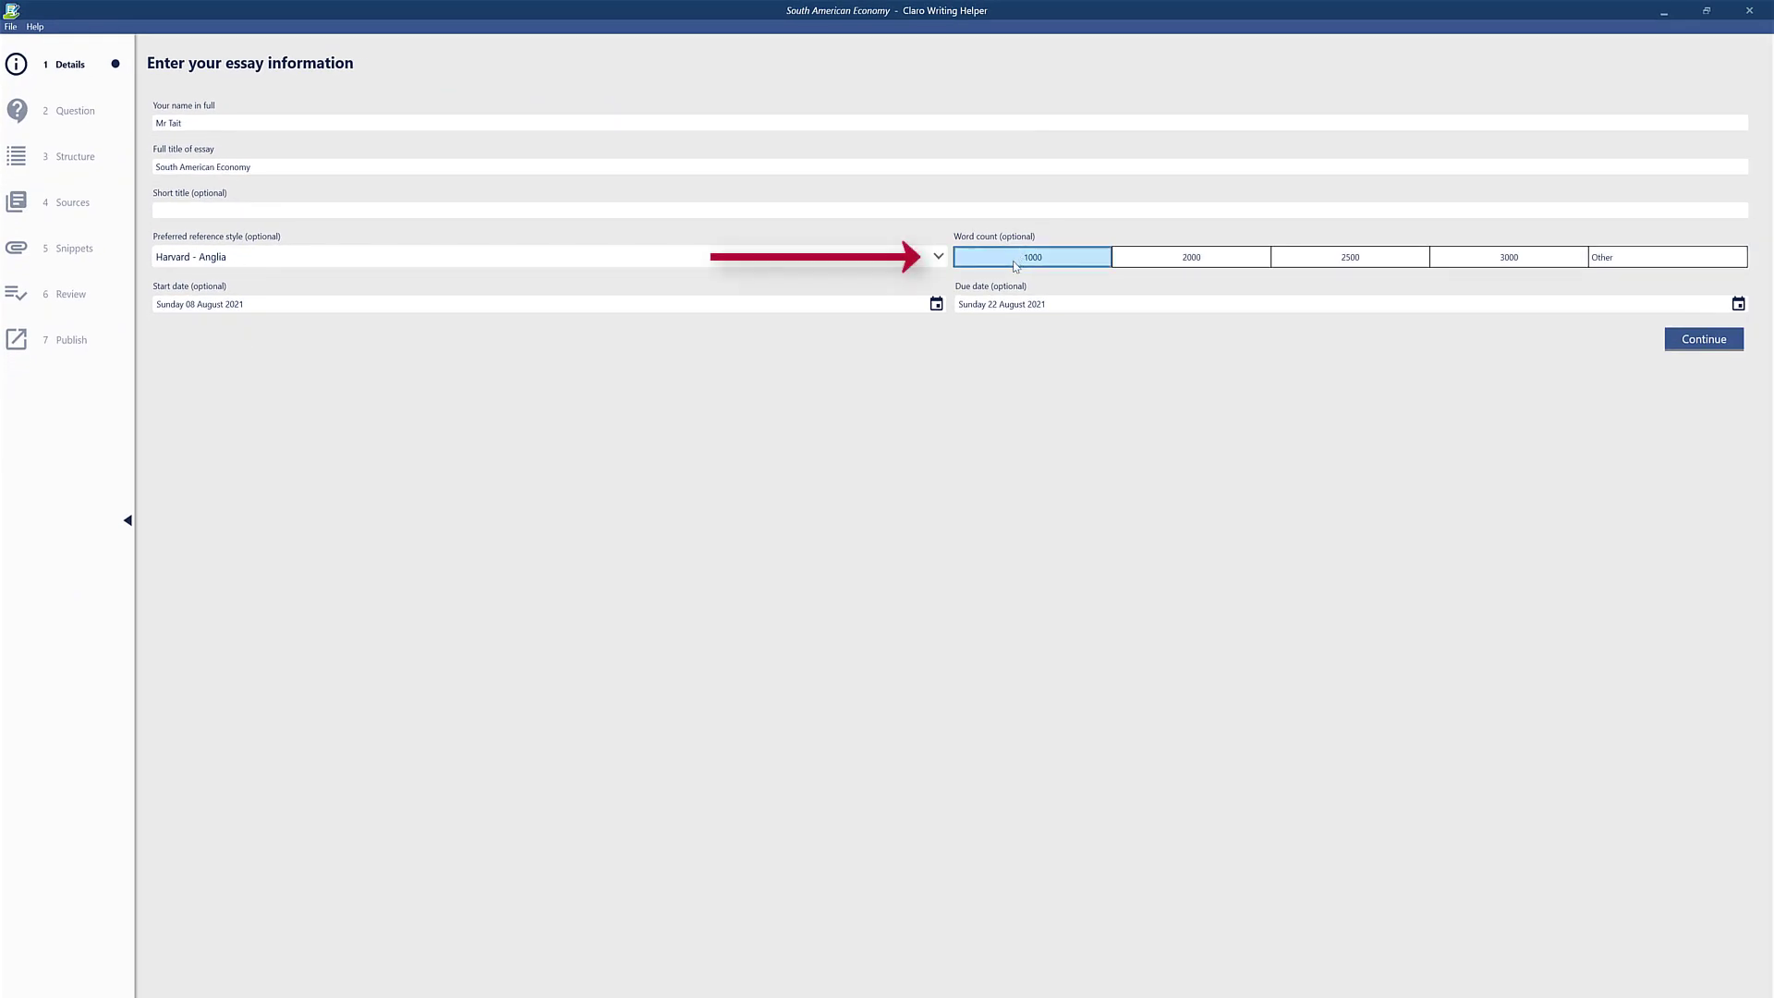
left_click(1645, 258)
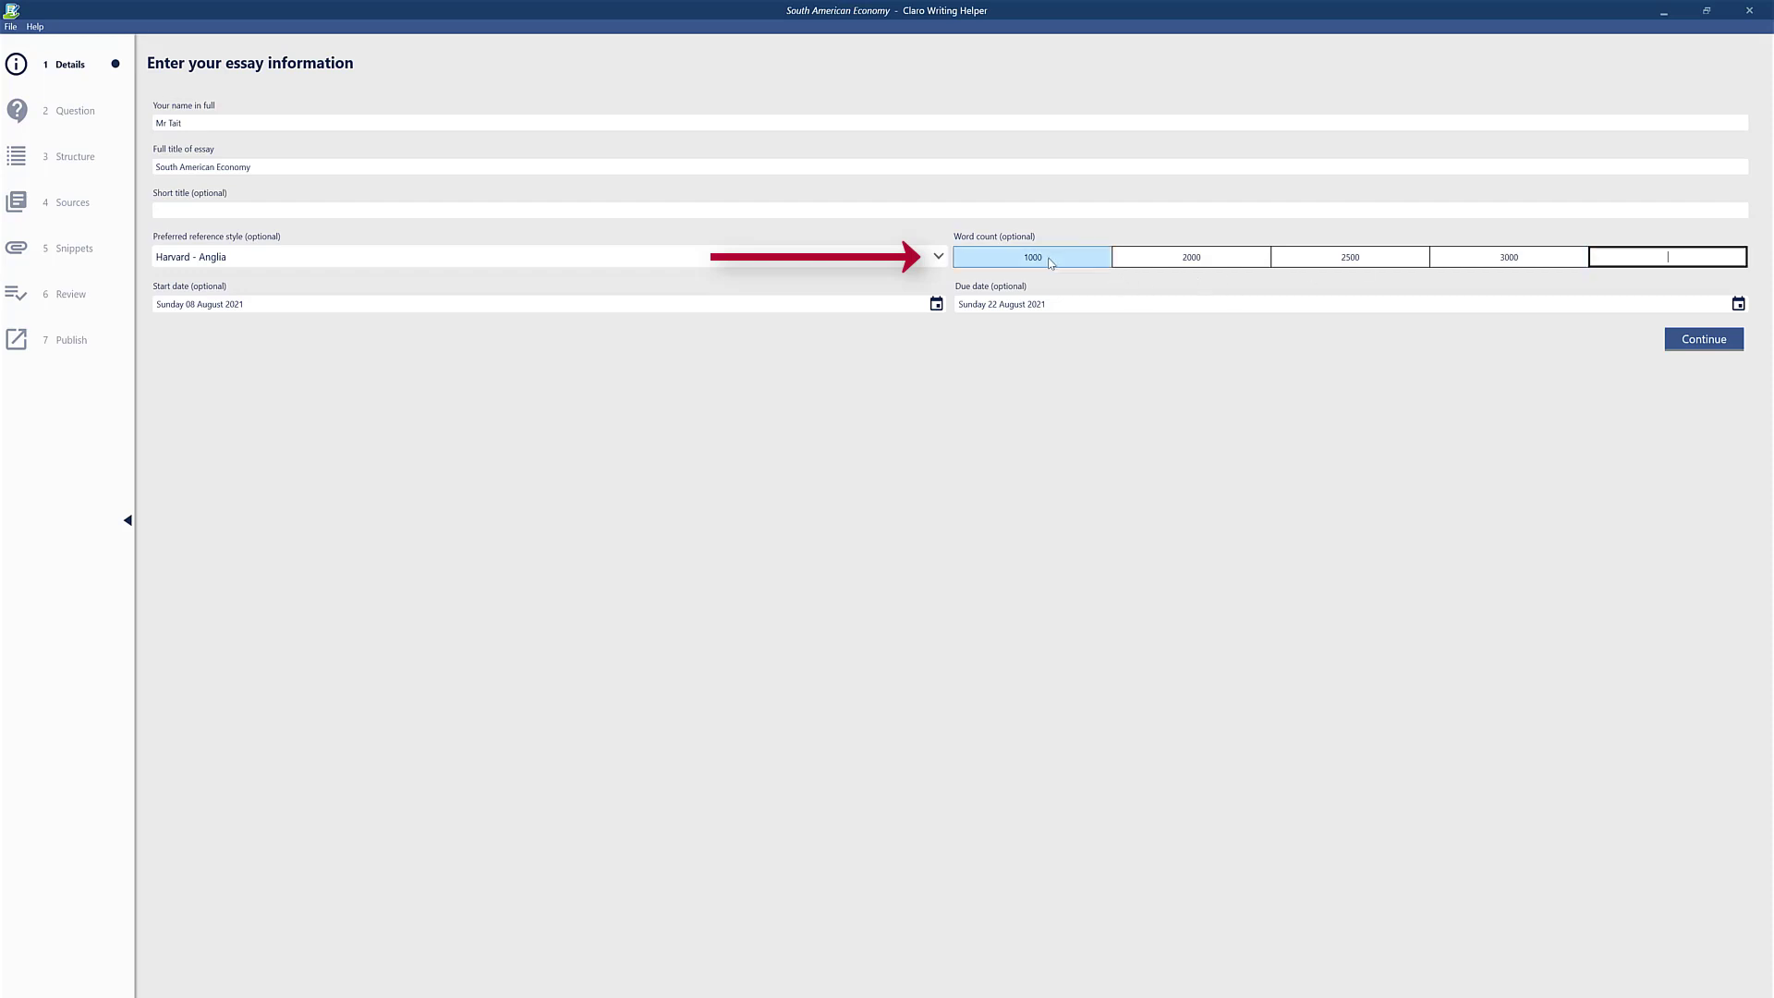
left_click(1100, 265)
Set the start date to Wednesday 11 August 2021 and continue to the essay question stage
left_click(213, 306)
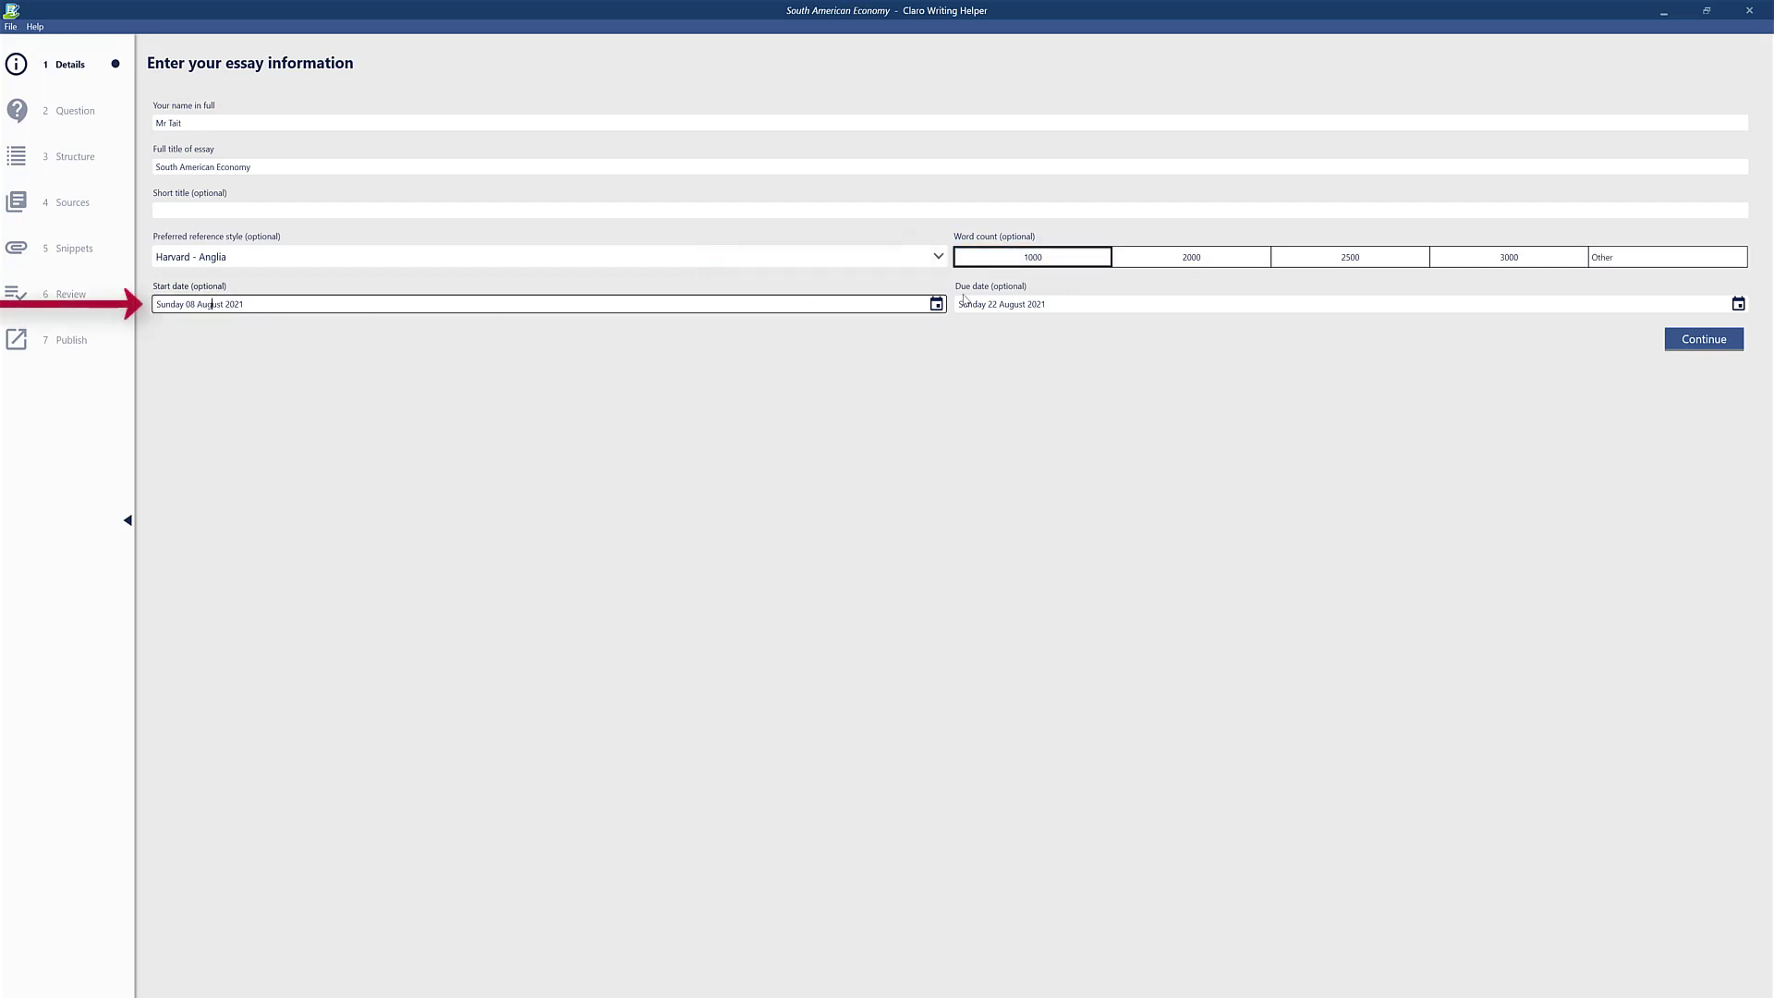
left_click(936, 304)
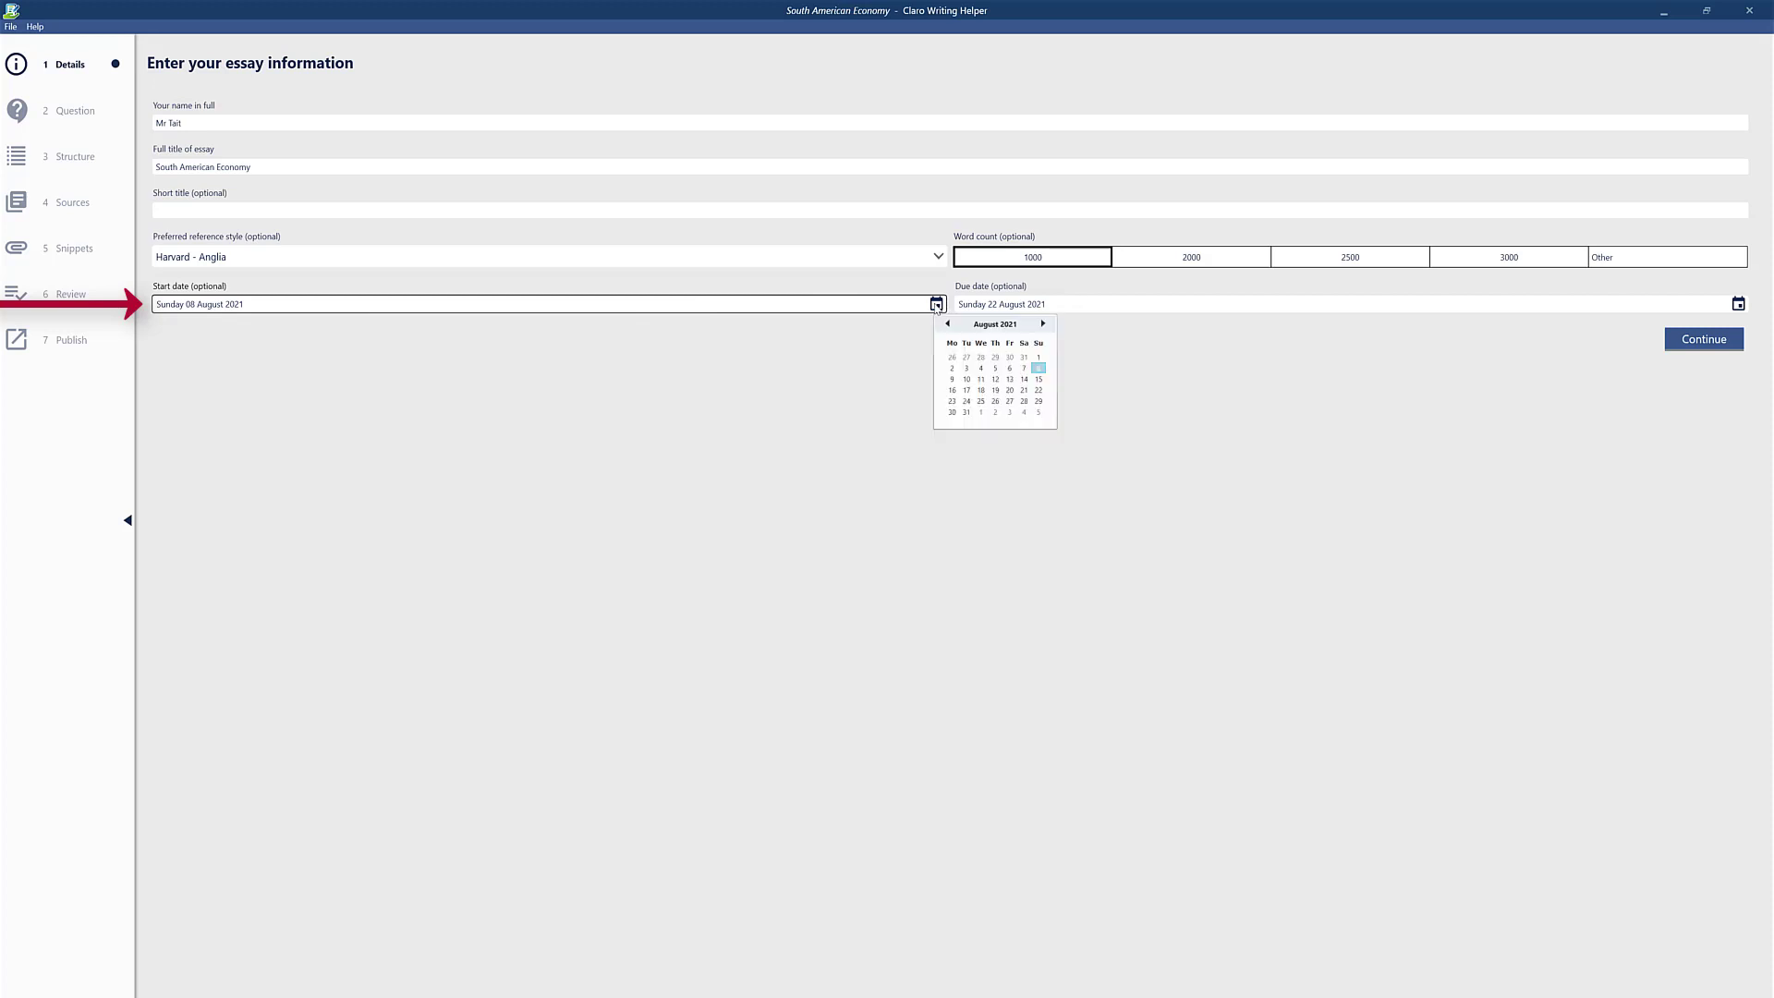
left_click(982, 380)
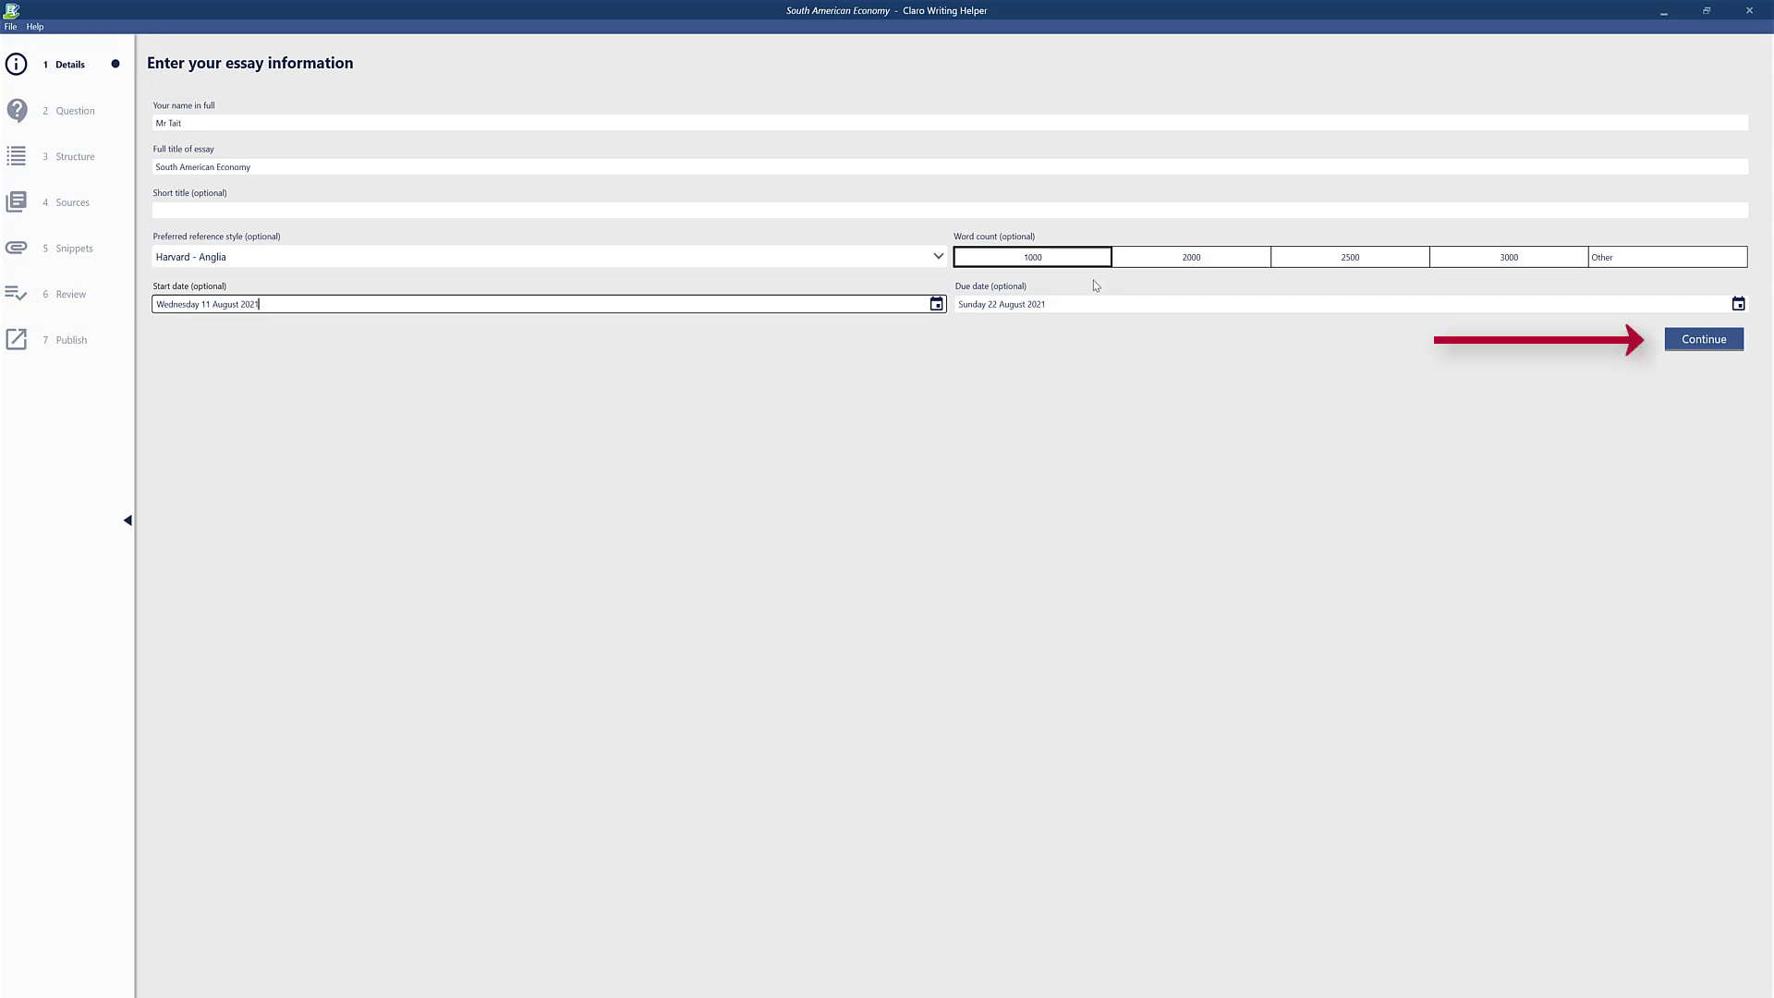
left_click(1722, 348)
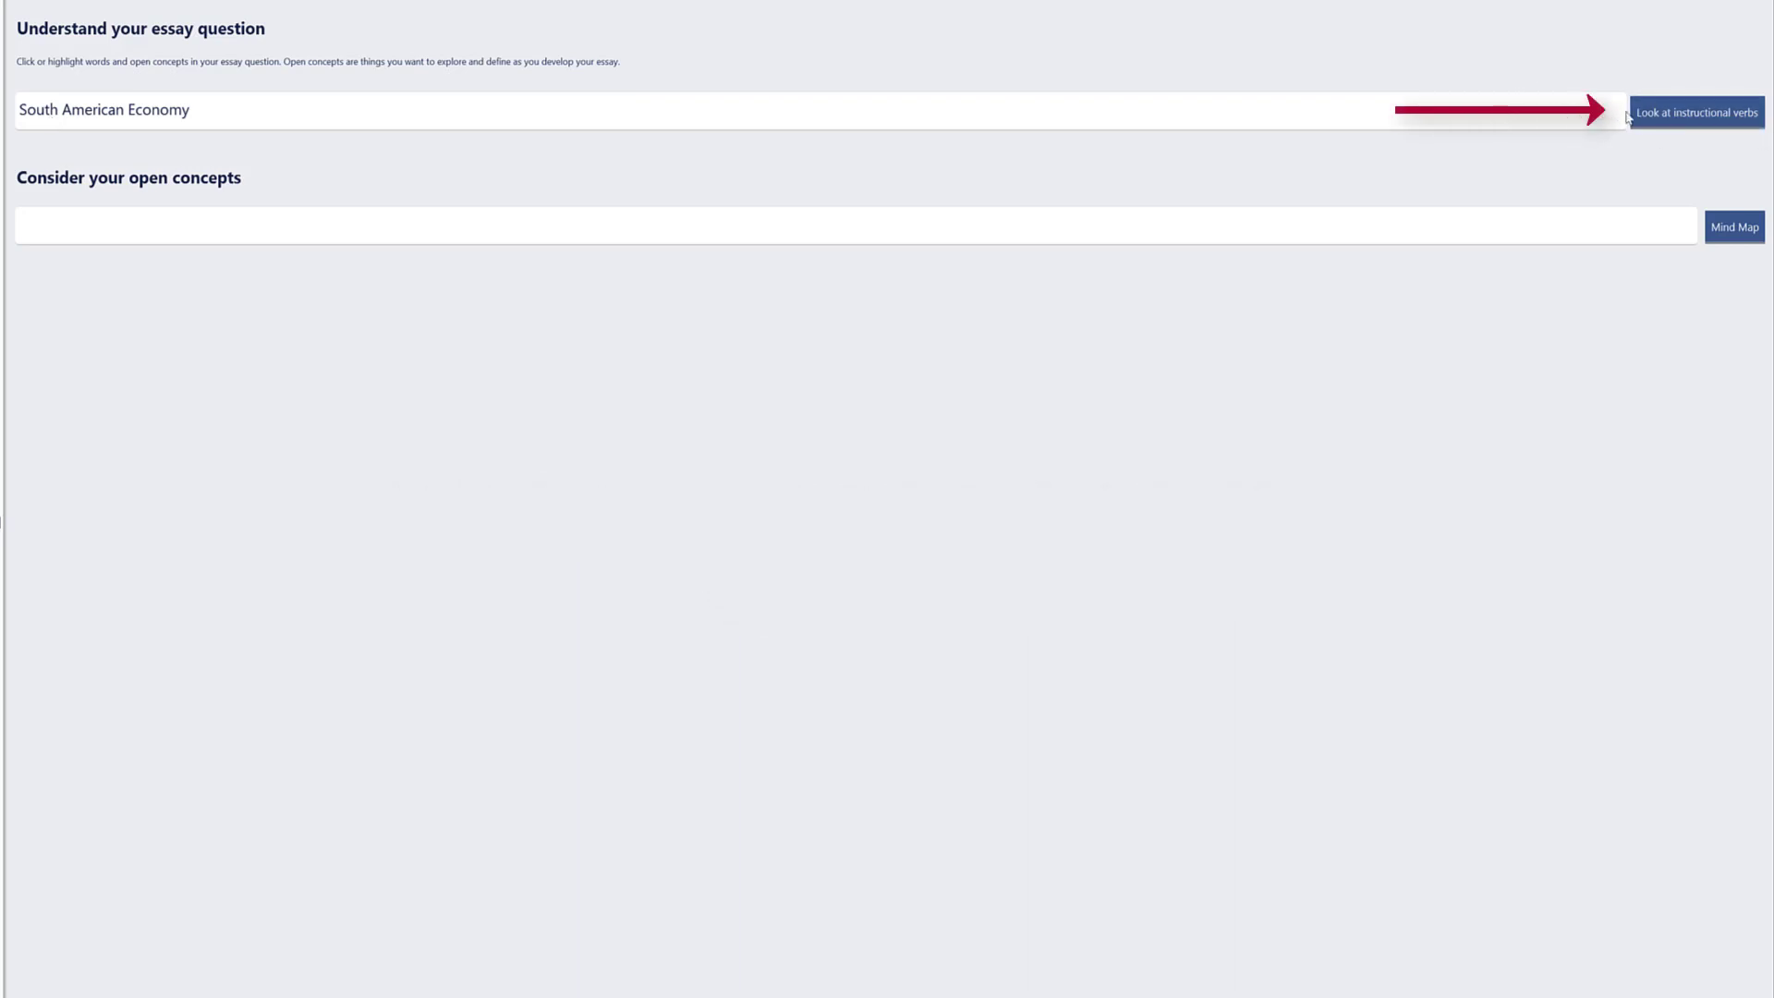
Look up the meaning of the instructional verb Justify, read its definitions and close the reference window
left_click(1680, 111)
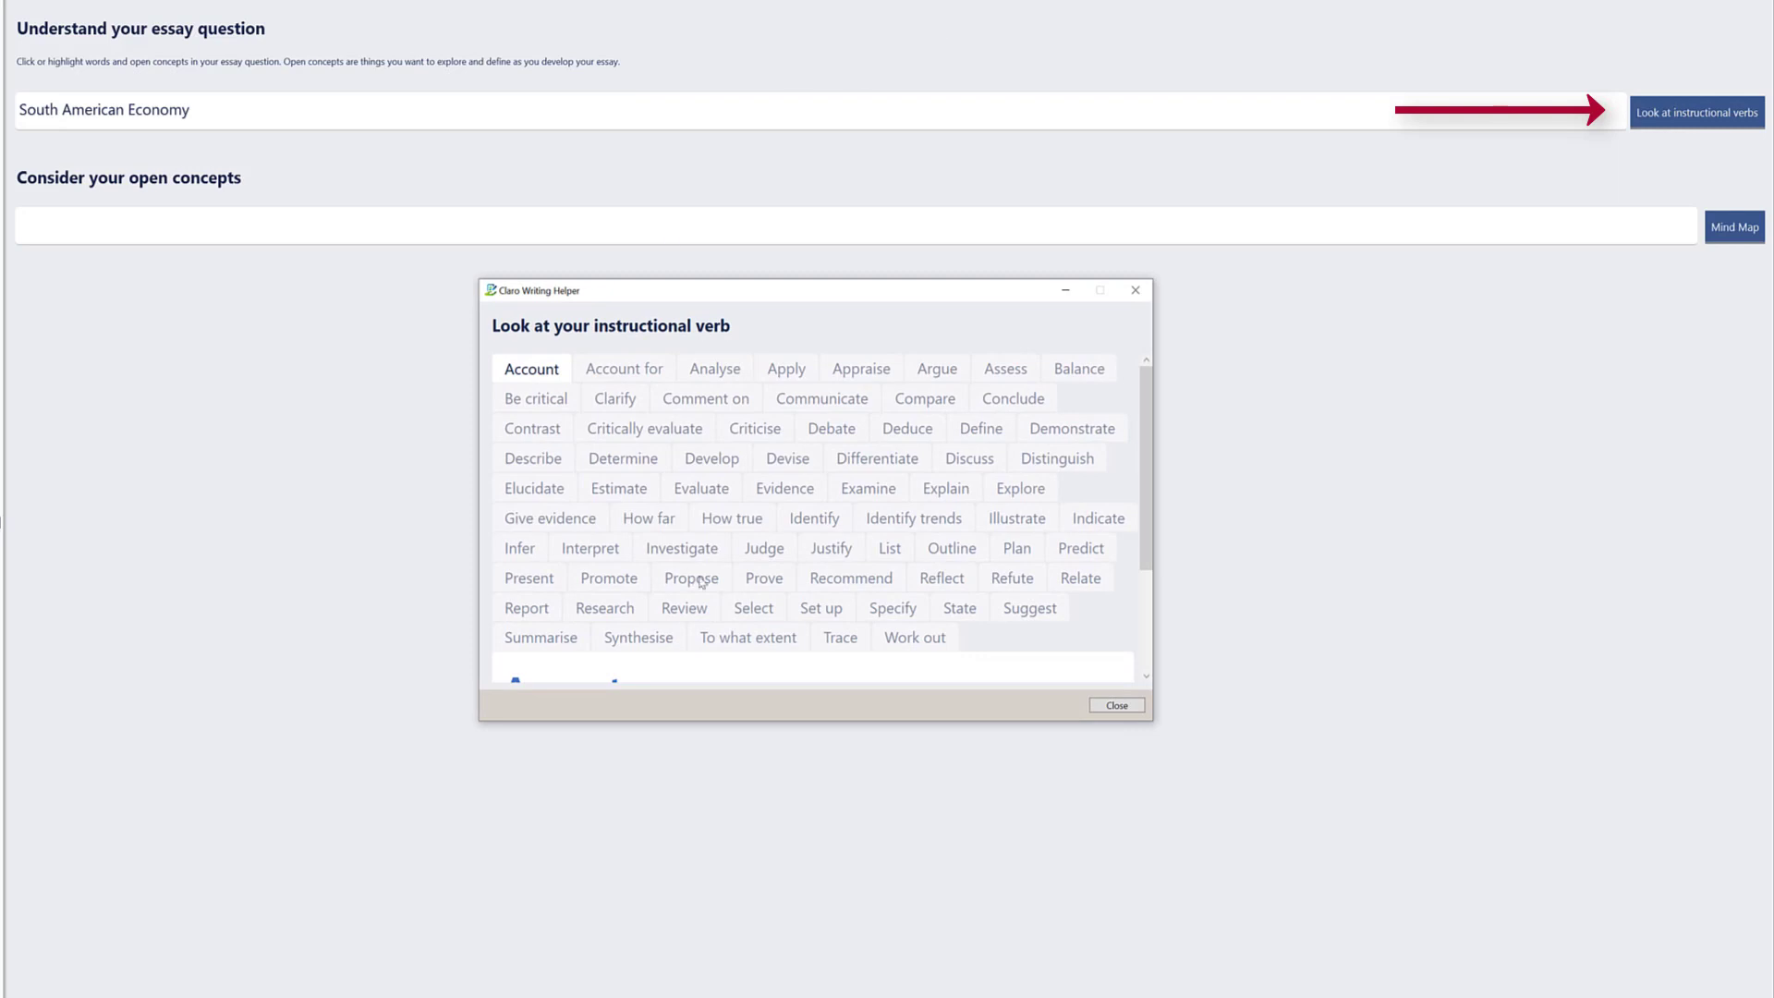
left_click_drag(1146, 395, 1161, 468)
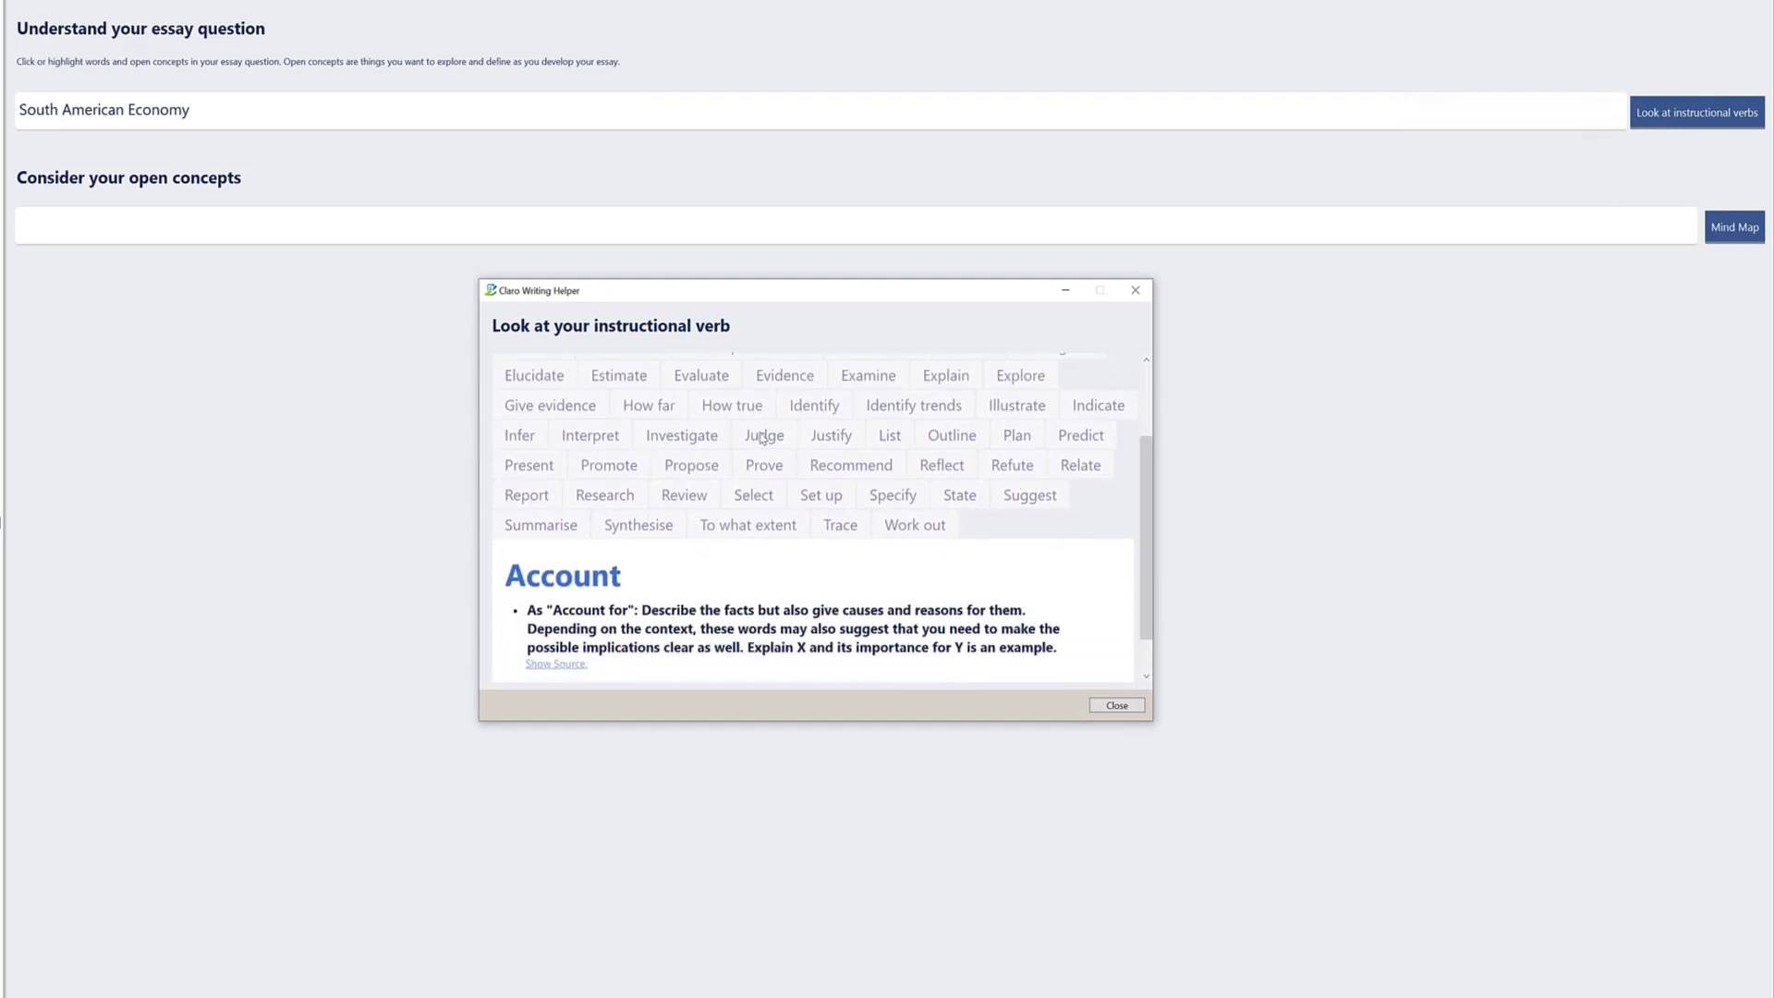
left_click(831, 435)
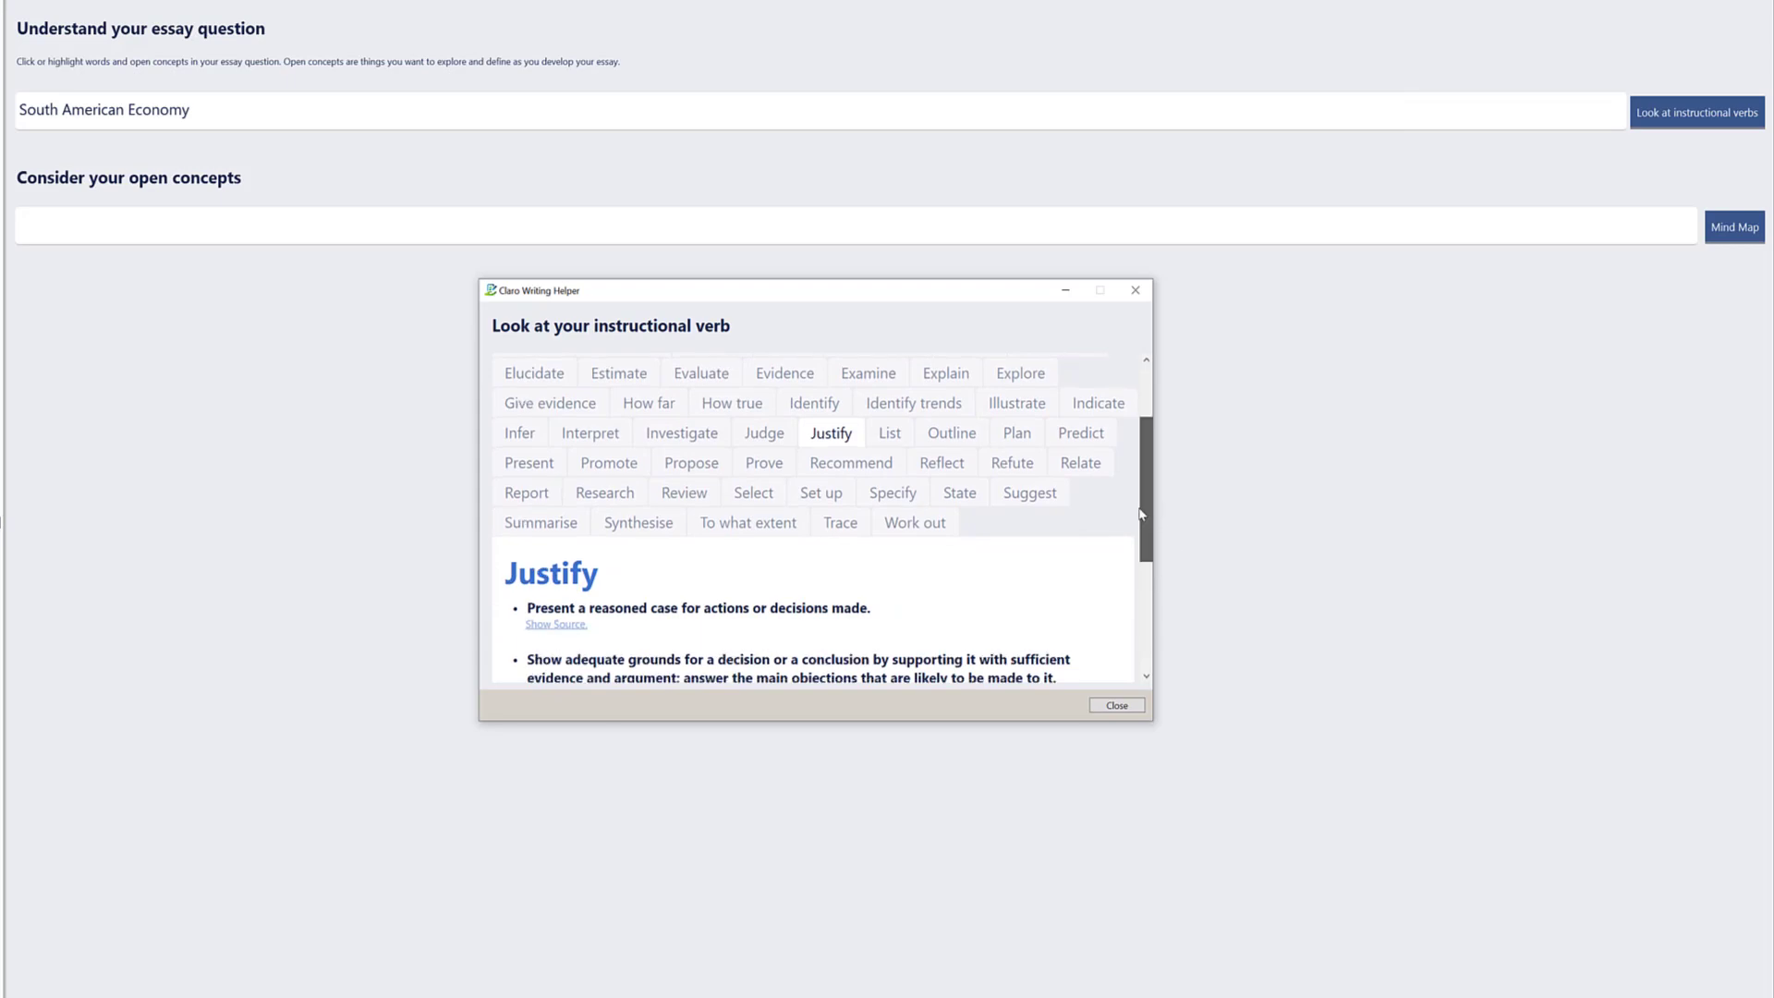
left_click_drag(1153, 514, 1142, 556)
left_click_drag(1325, 582, 1326, 601)
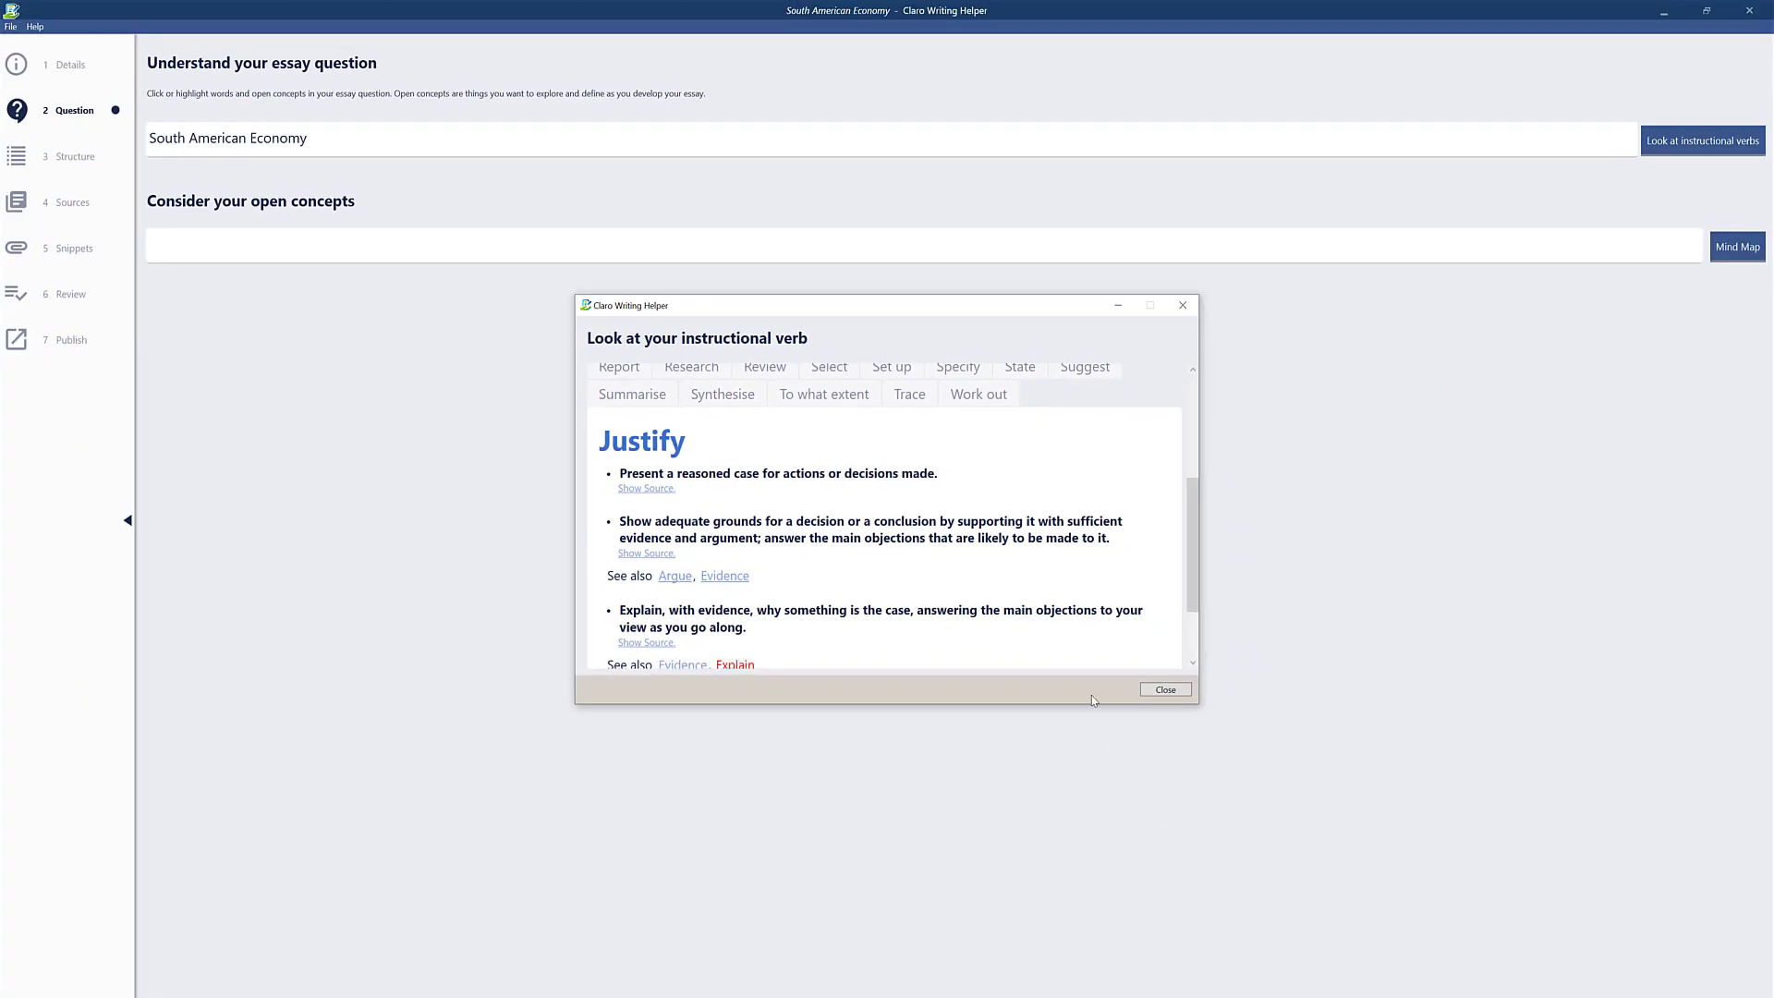
left_click(1165, 690)
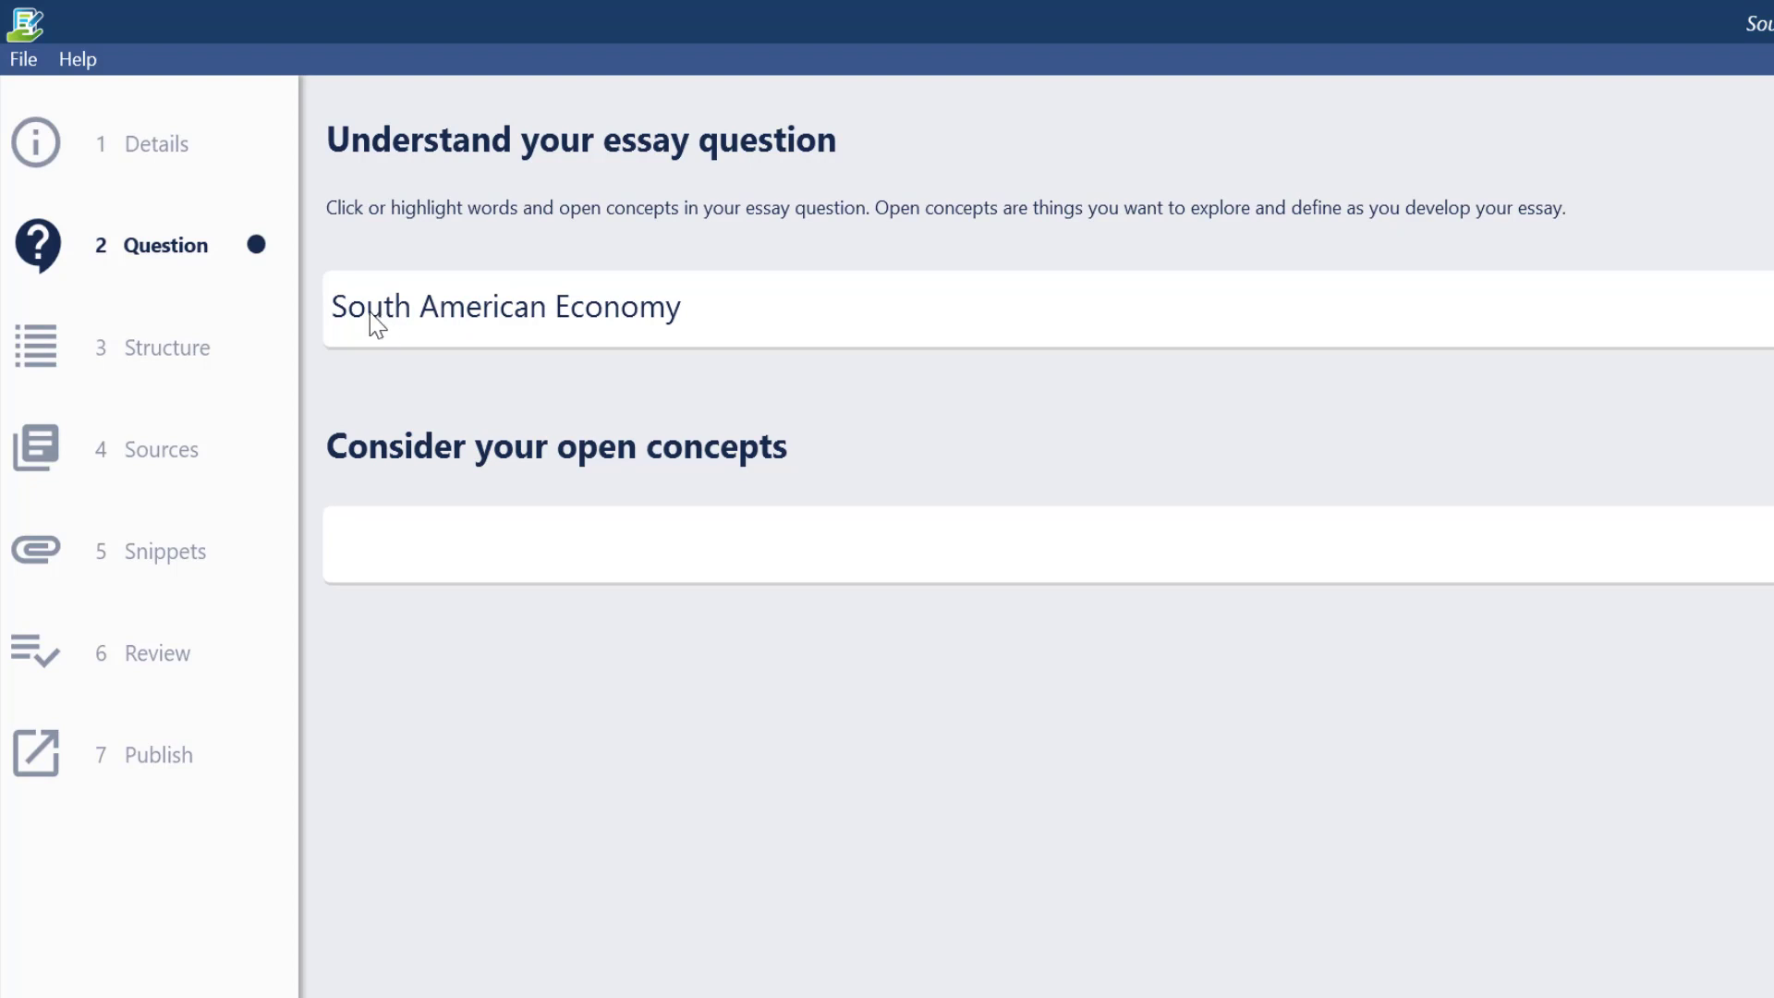
Mark the words South, American and Economy in the essay question as open concepts
left_click(374, 322)
left_click(496, 329)
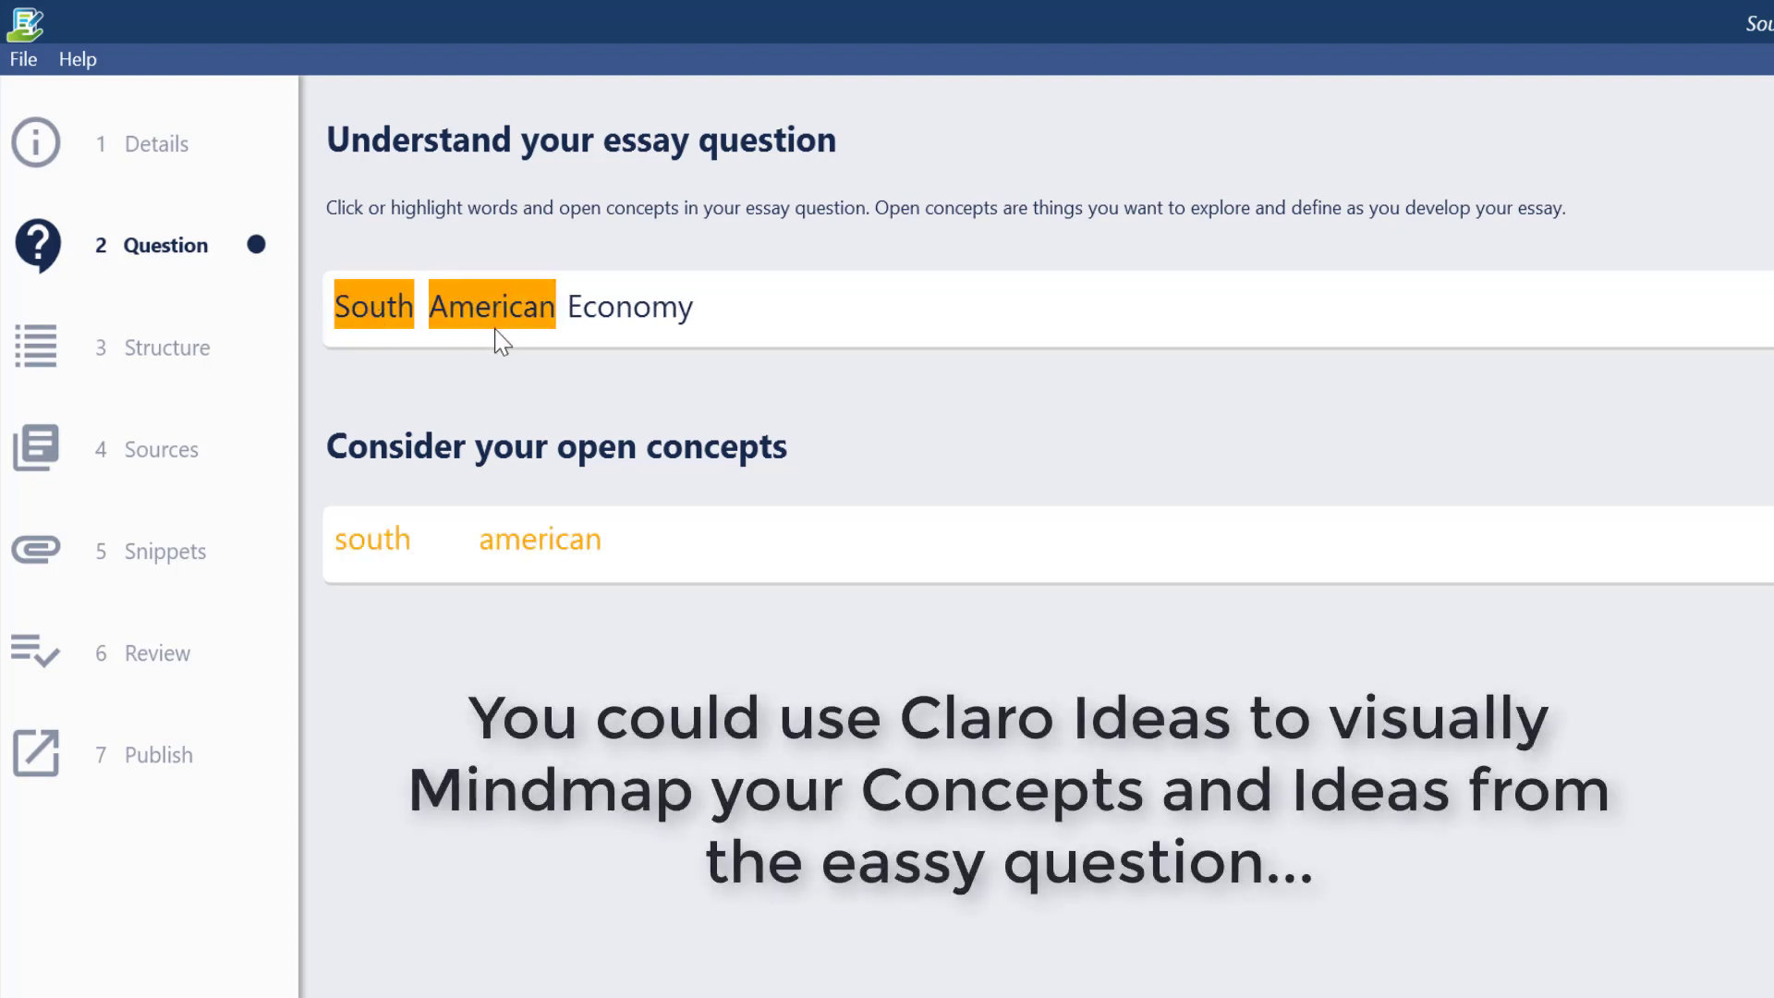
left_click(629, 304)
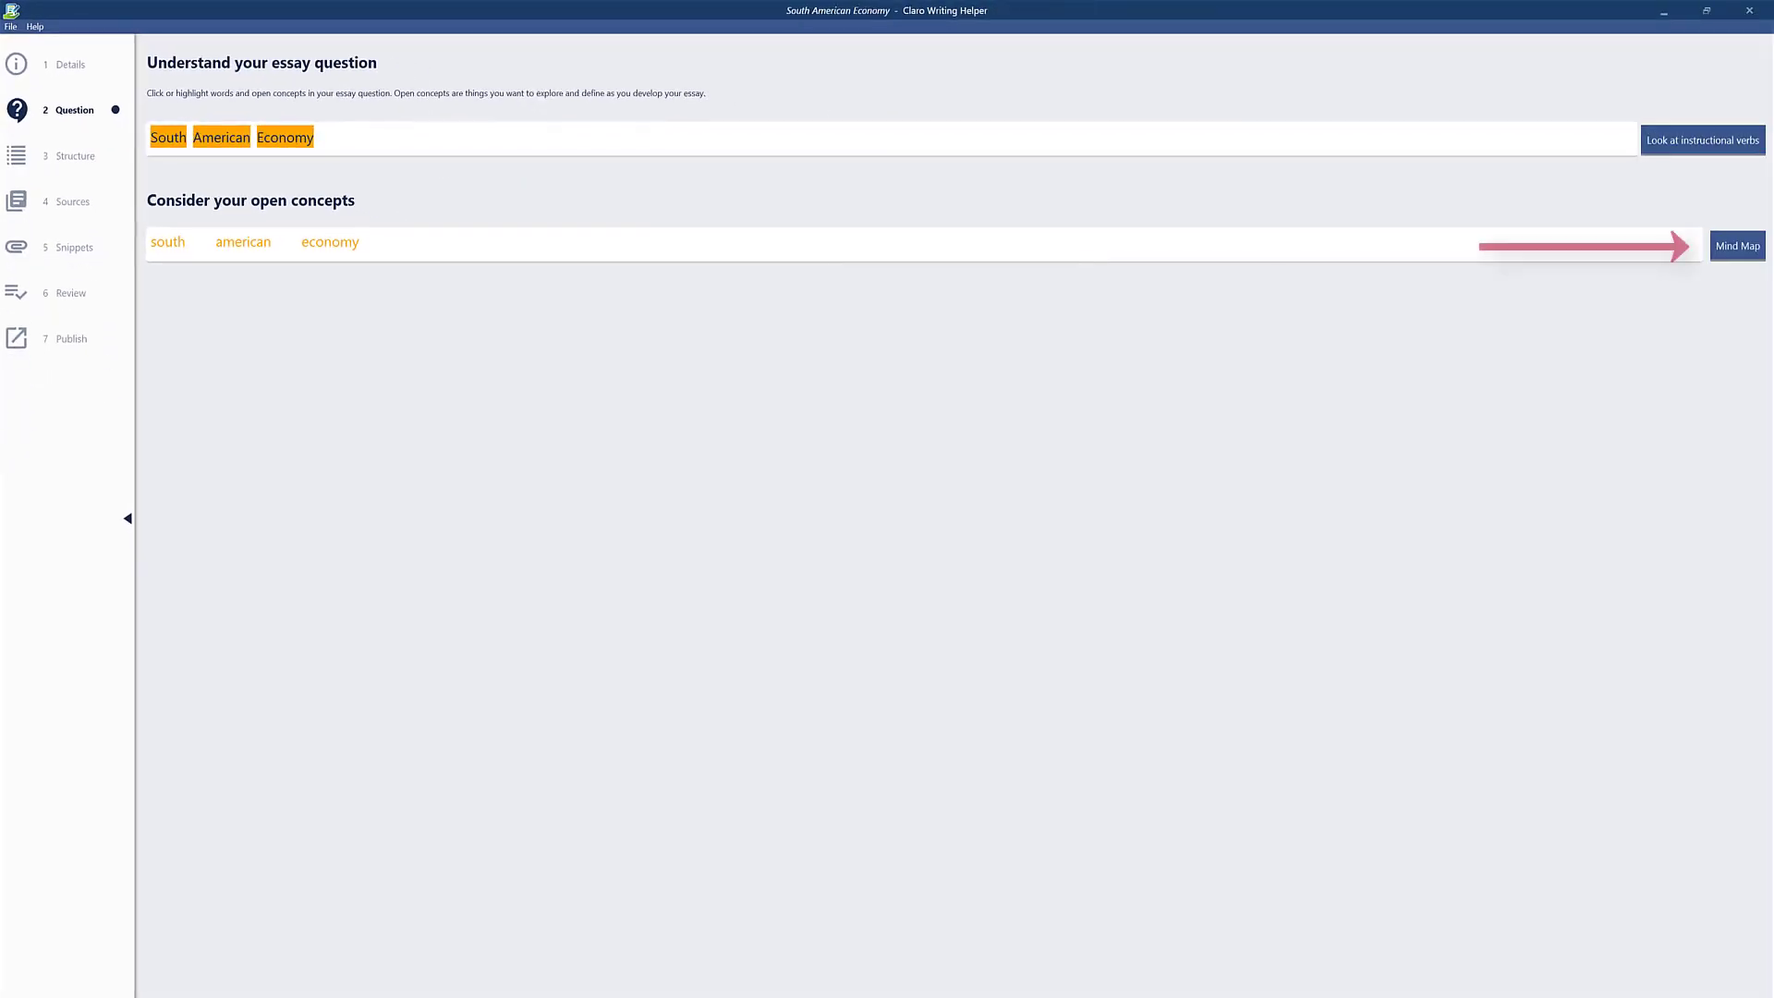
View the mind map tool for the open concepts, revisit the essay details and return to the question stage
left_click(1736, 252)
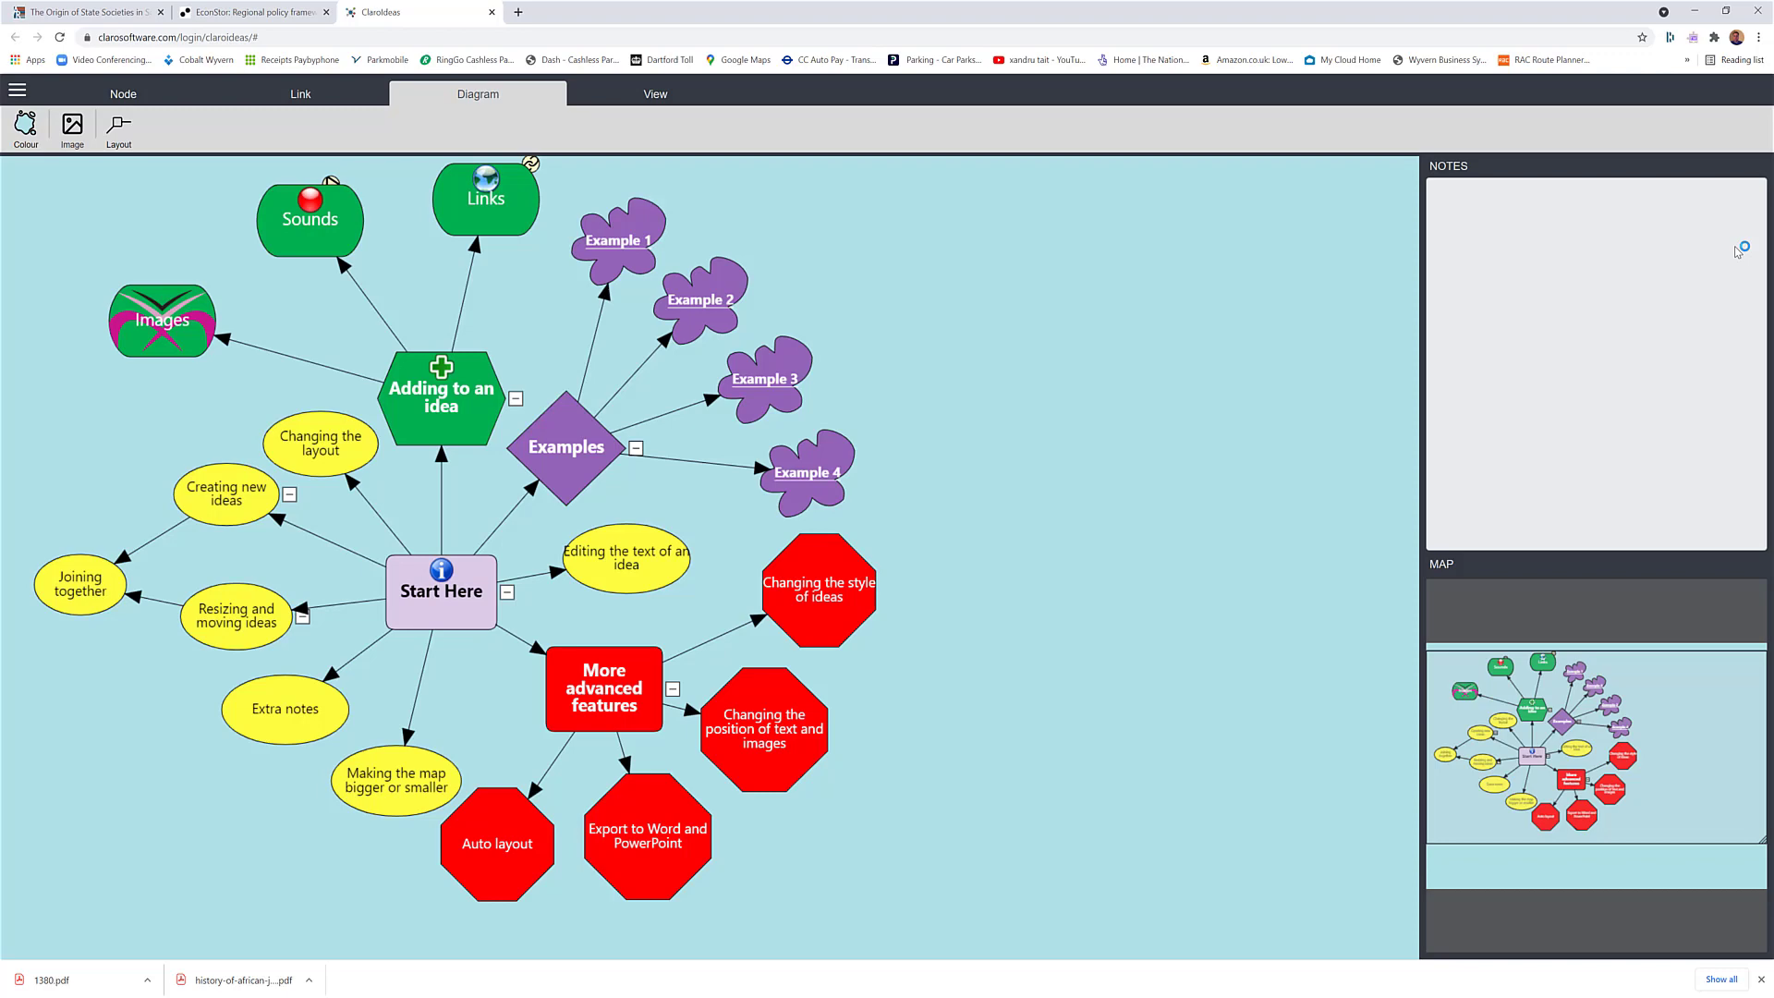
left_click(1694, 11)
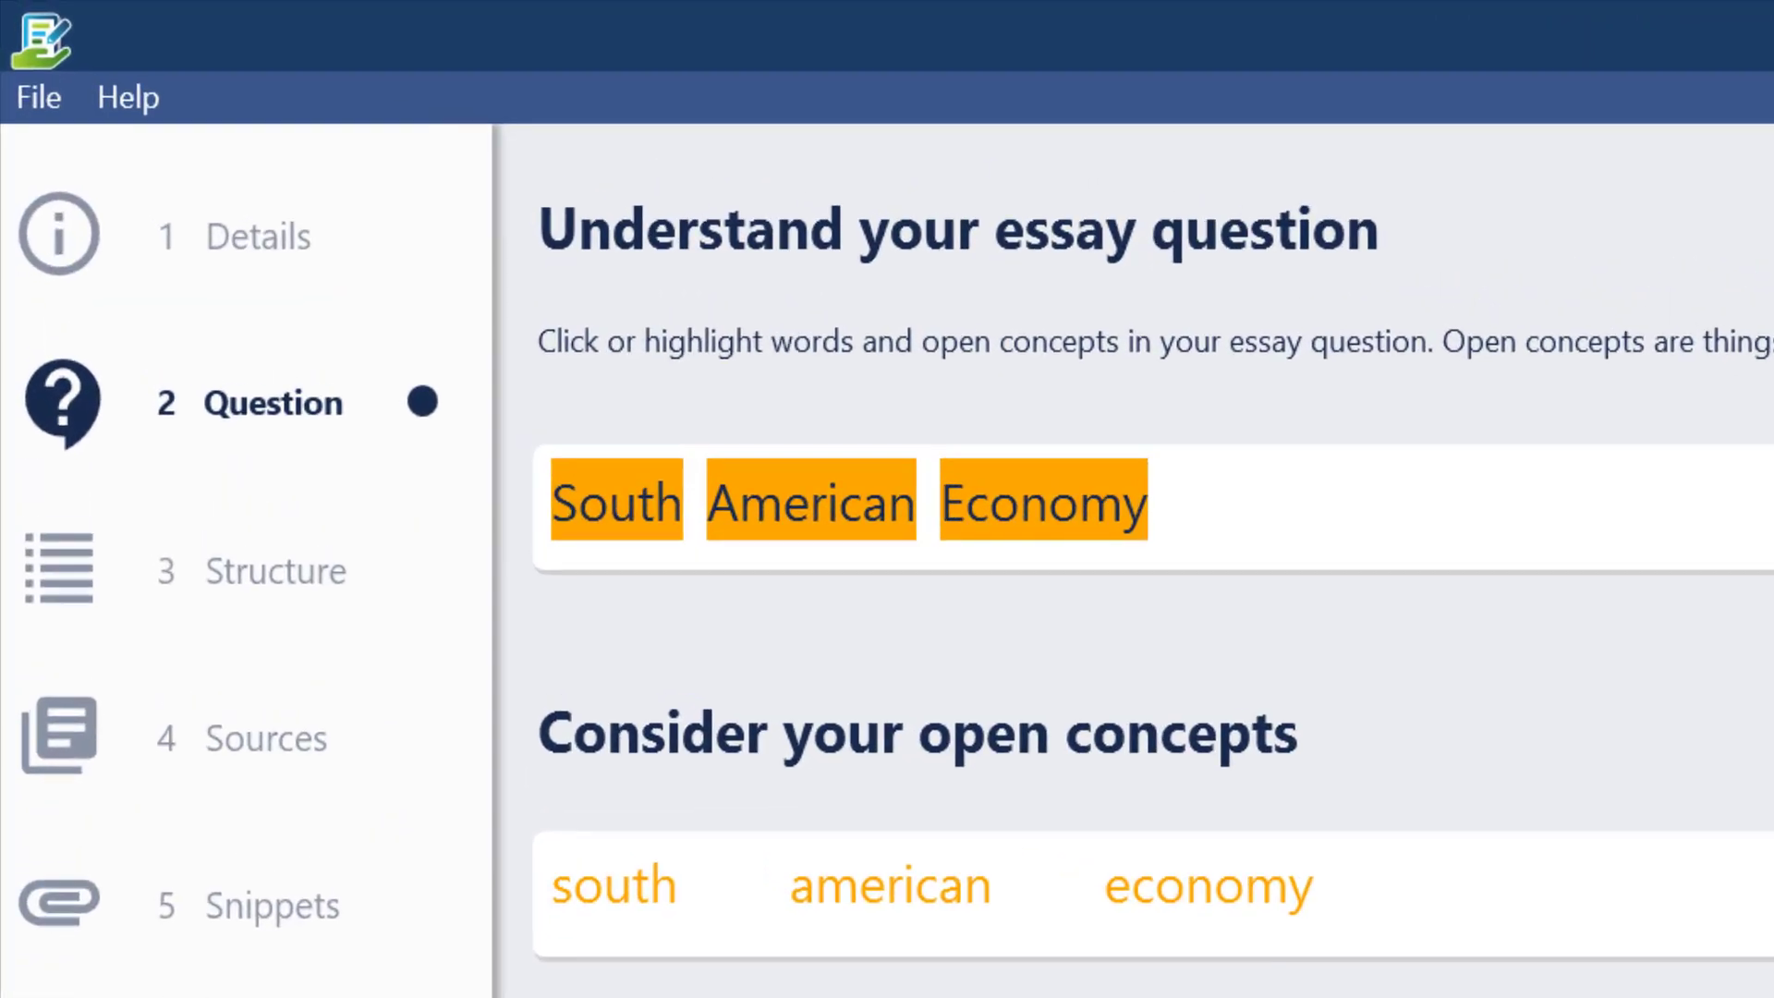
left_click(251, 273)
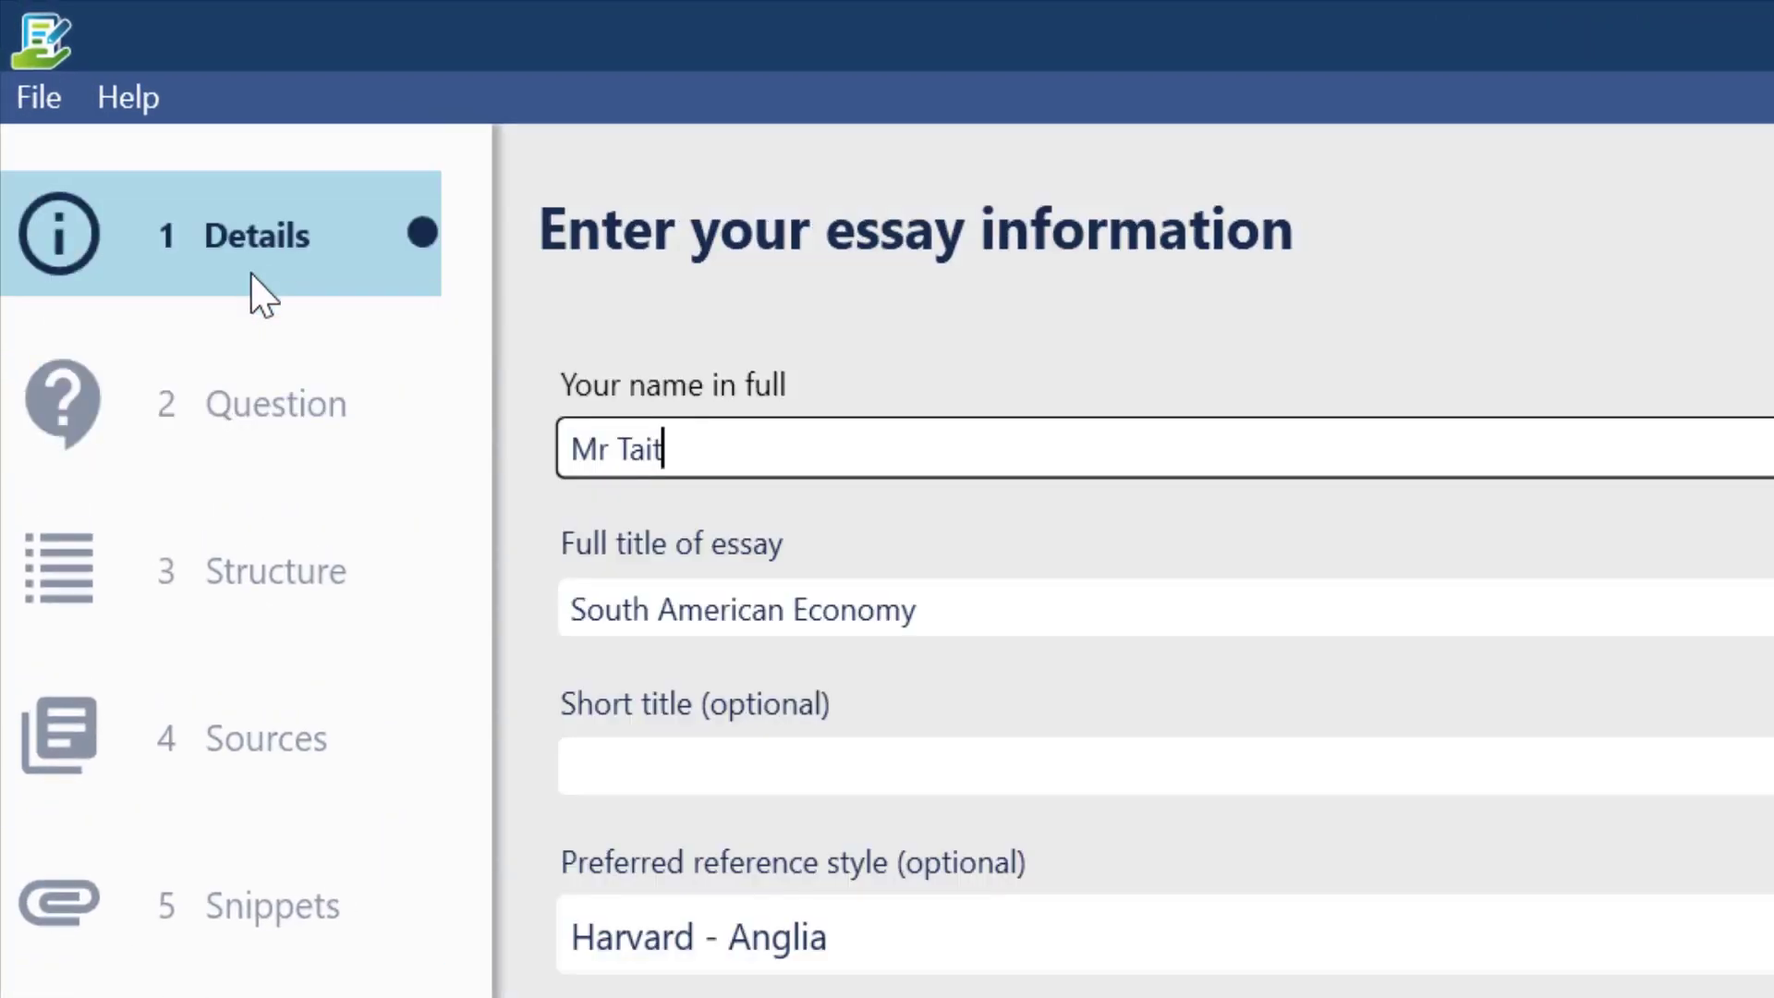
left_click(257, 405)
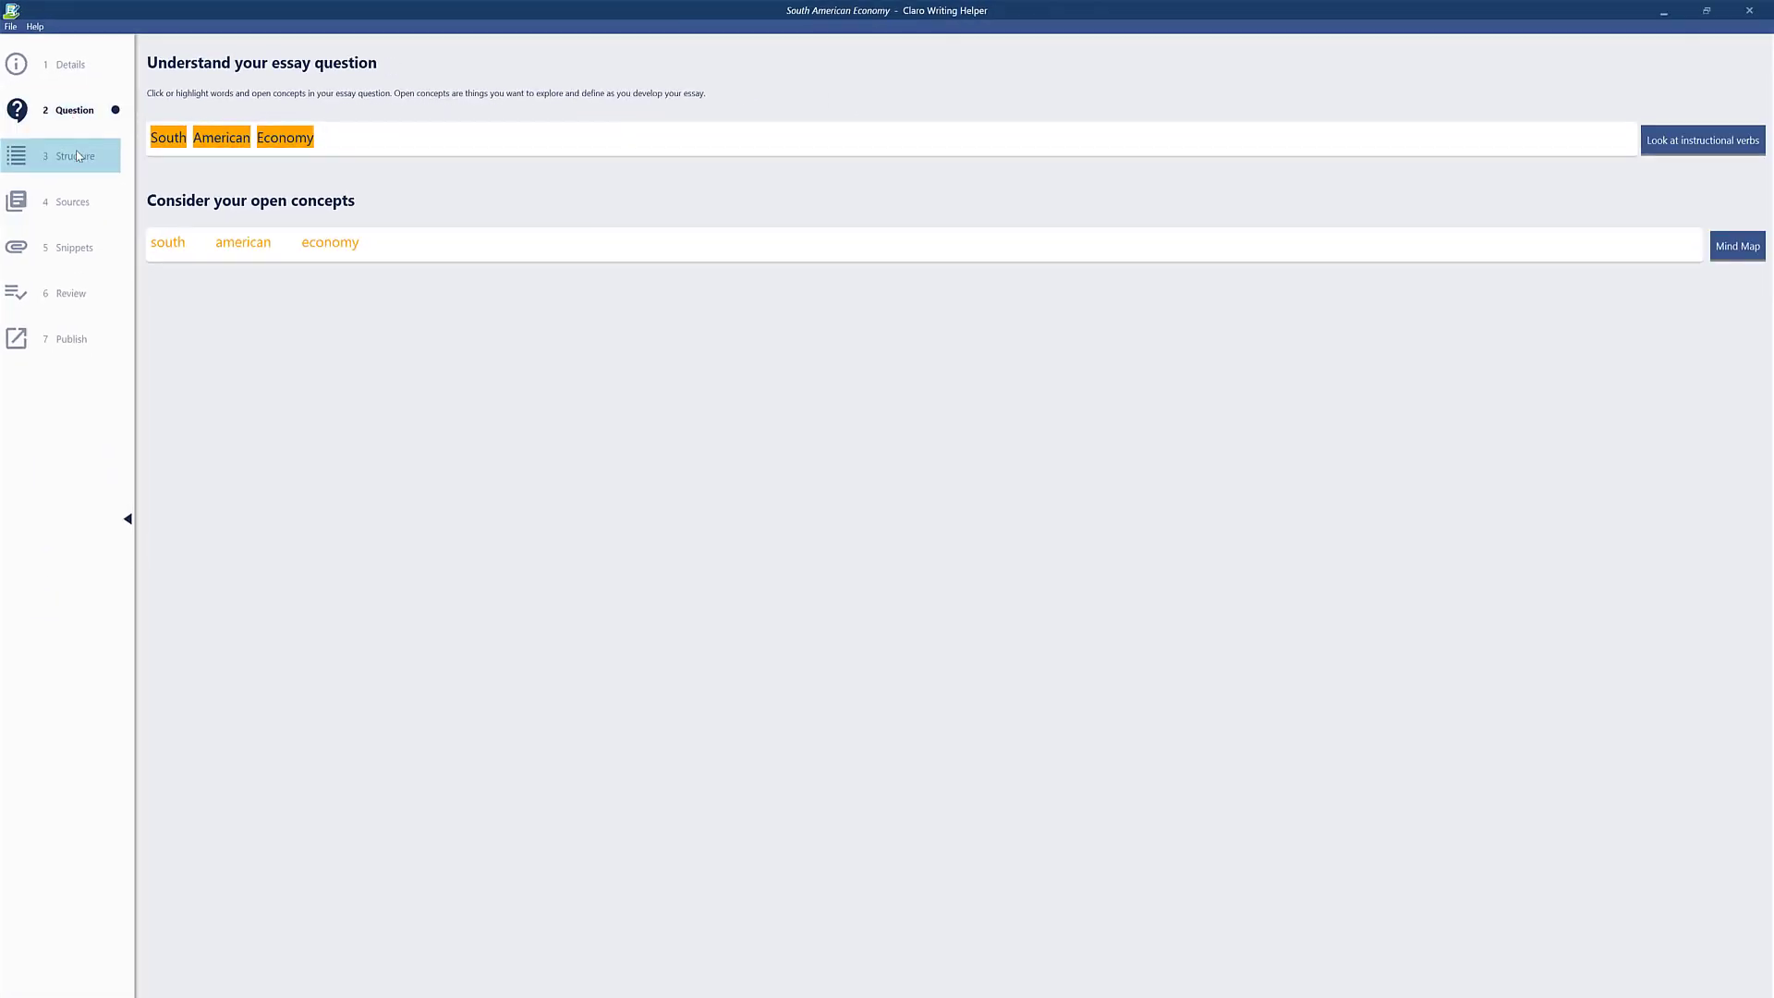
Go to the essay structure outline and rename Section 1 as "Introduction"
left_click(78, 156)
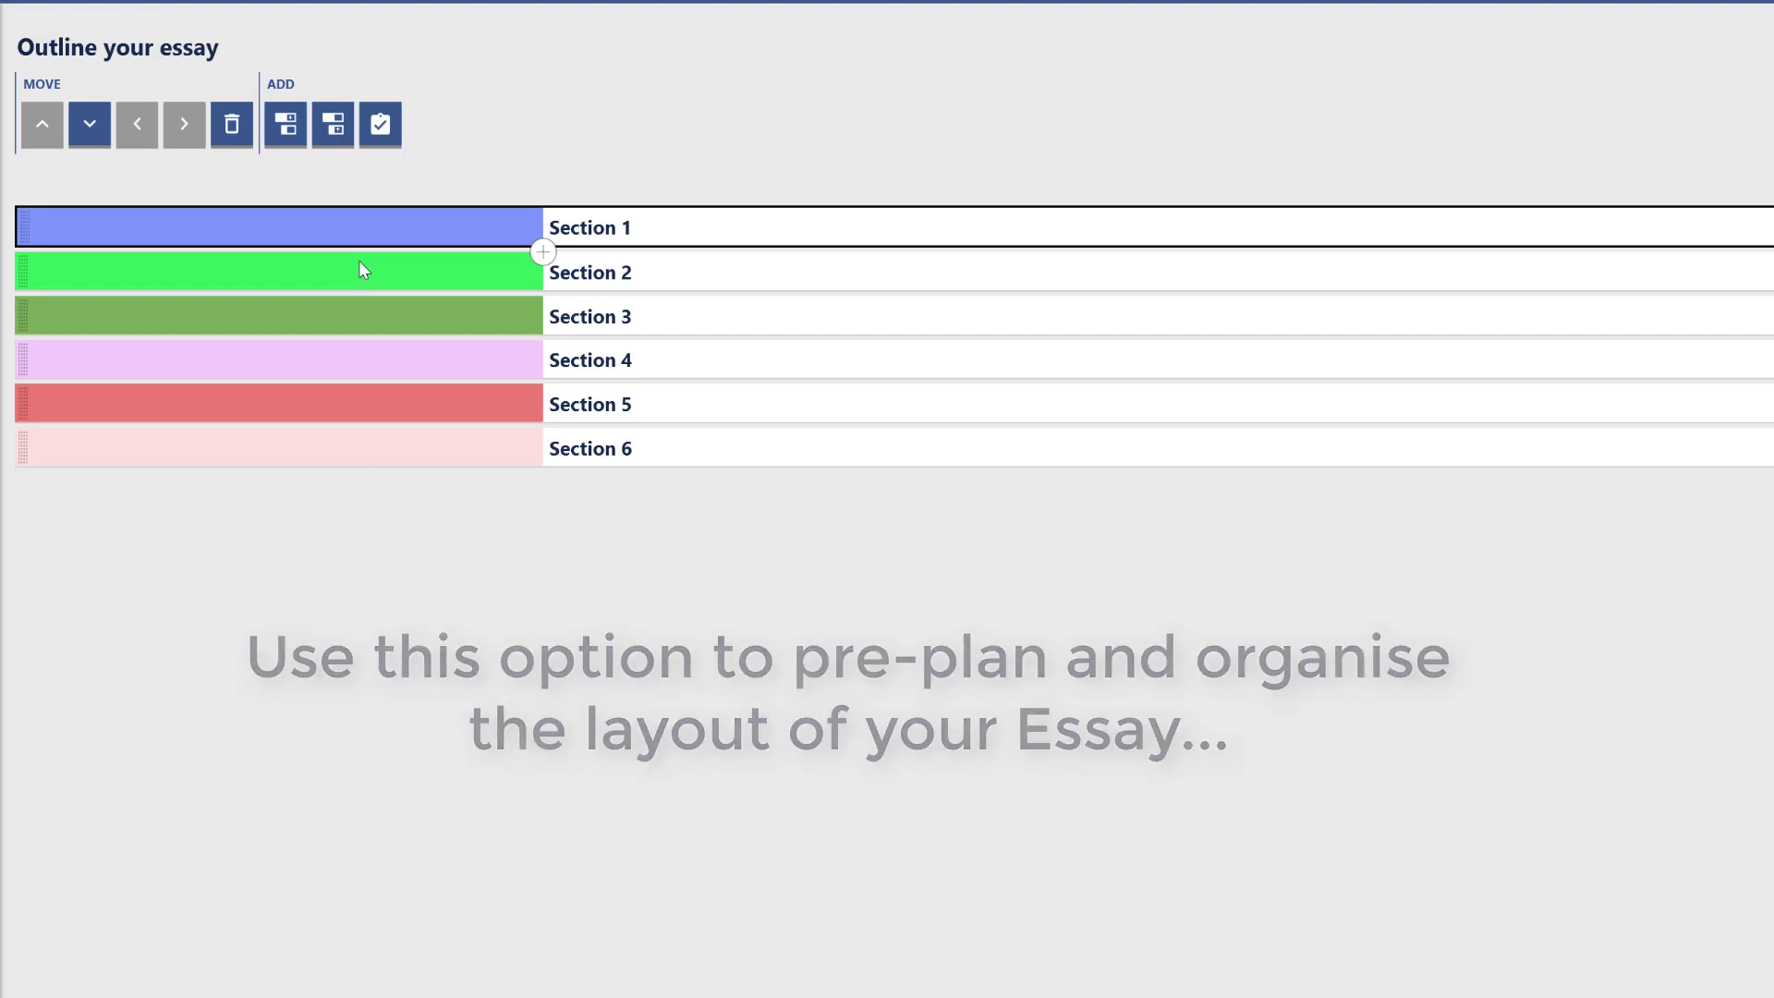
left_click(594, 232)
left_click(650, 237)
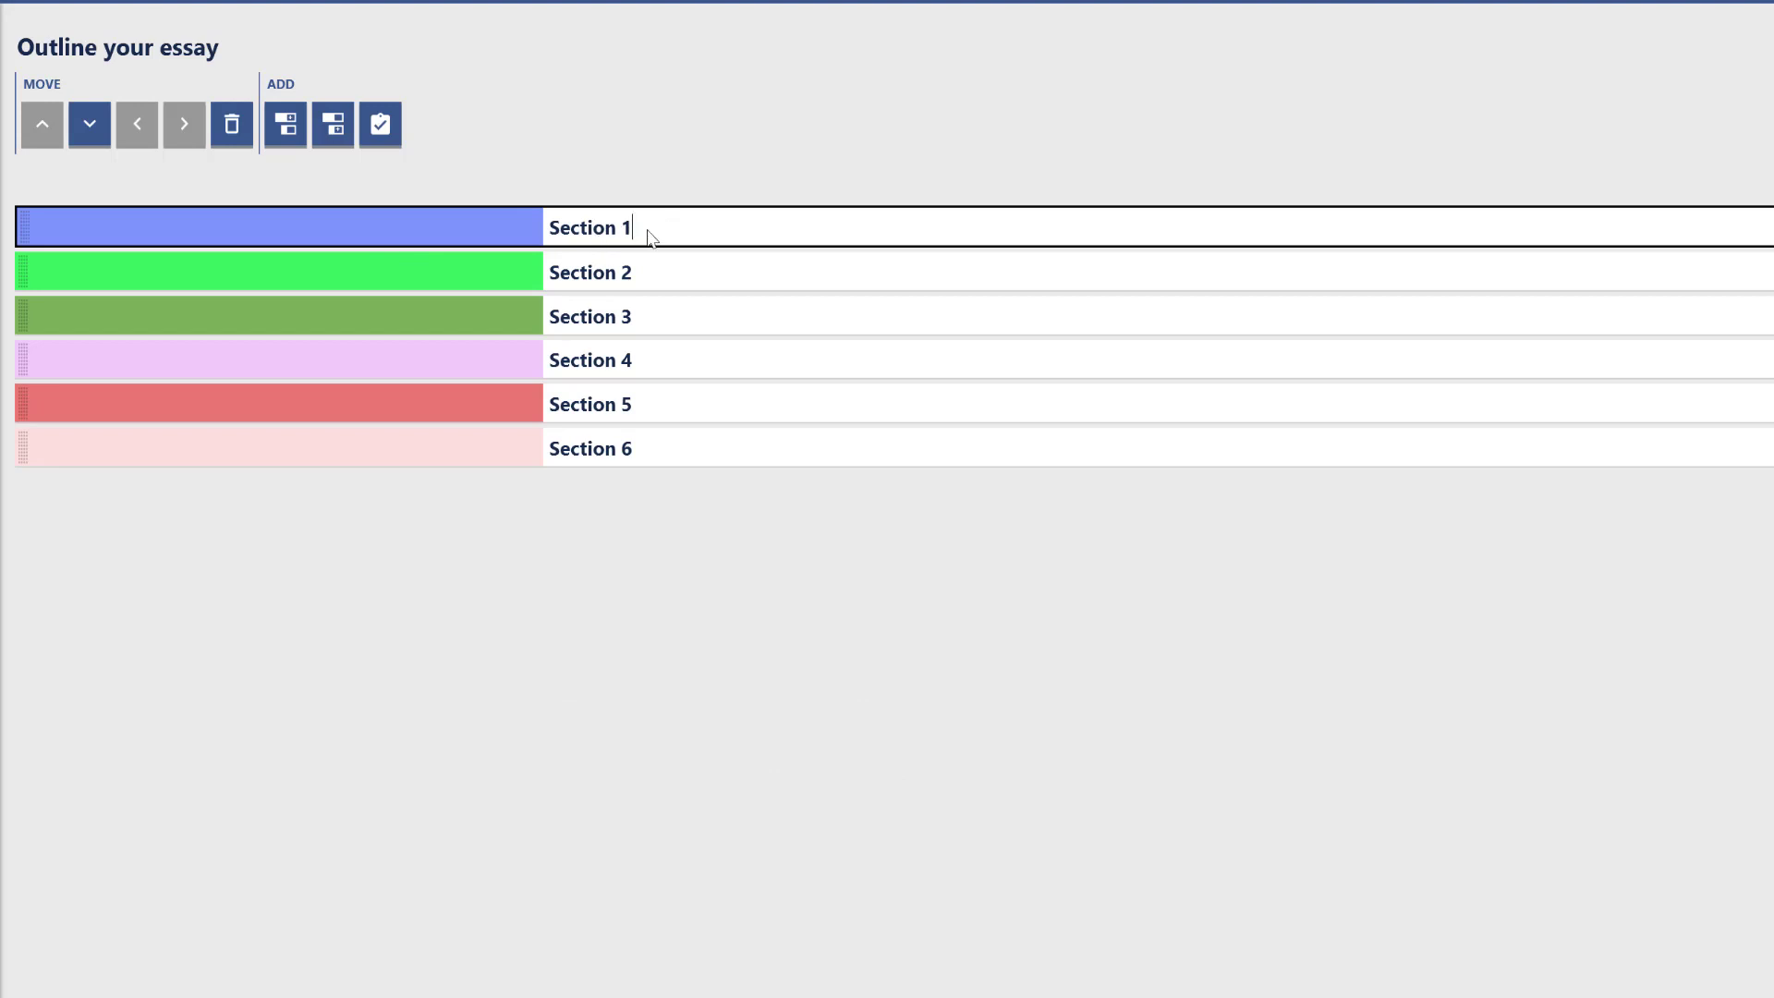
key("BackSpace")
key("BackSpace")
key("BackSpace")
key("BackSpace")
key("BackSpace")
key("BackSpace")
key("BackSpace")
key("BackSpace")
key("BackSpace")
type("Introduction")
Rename Section 2 as "Mexico" and Section 3 as "Brazil" in the essay outline
left_click(659, 287)
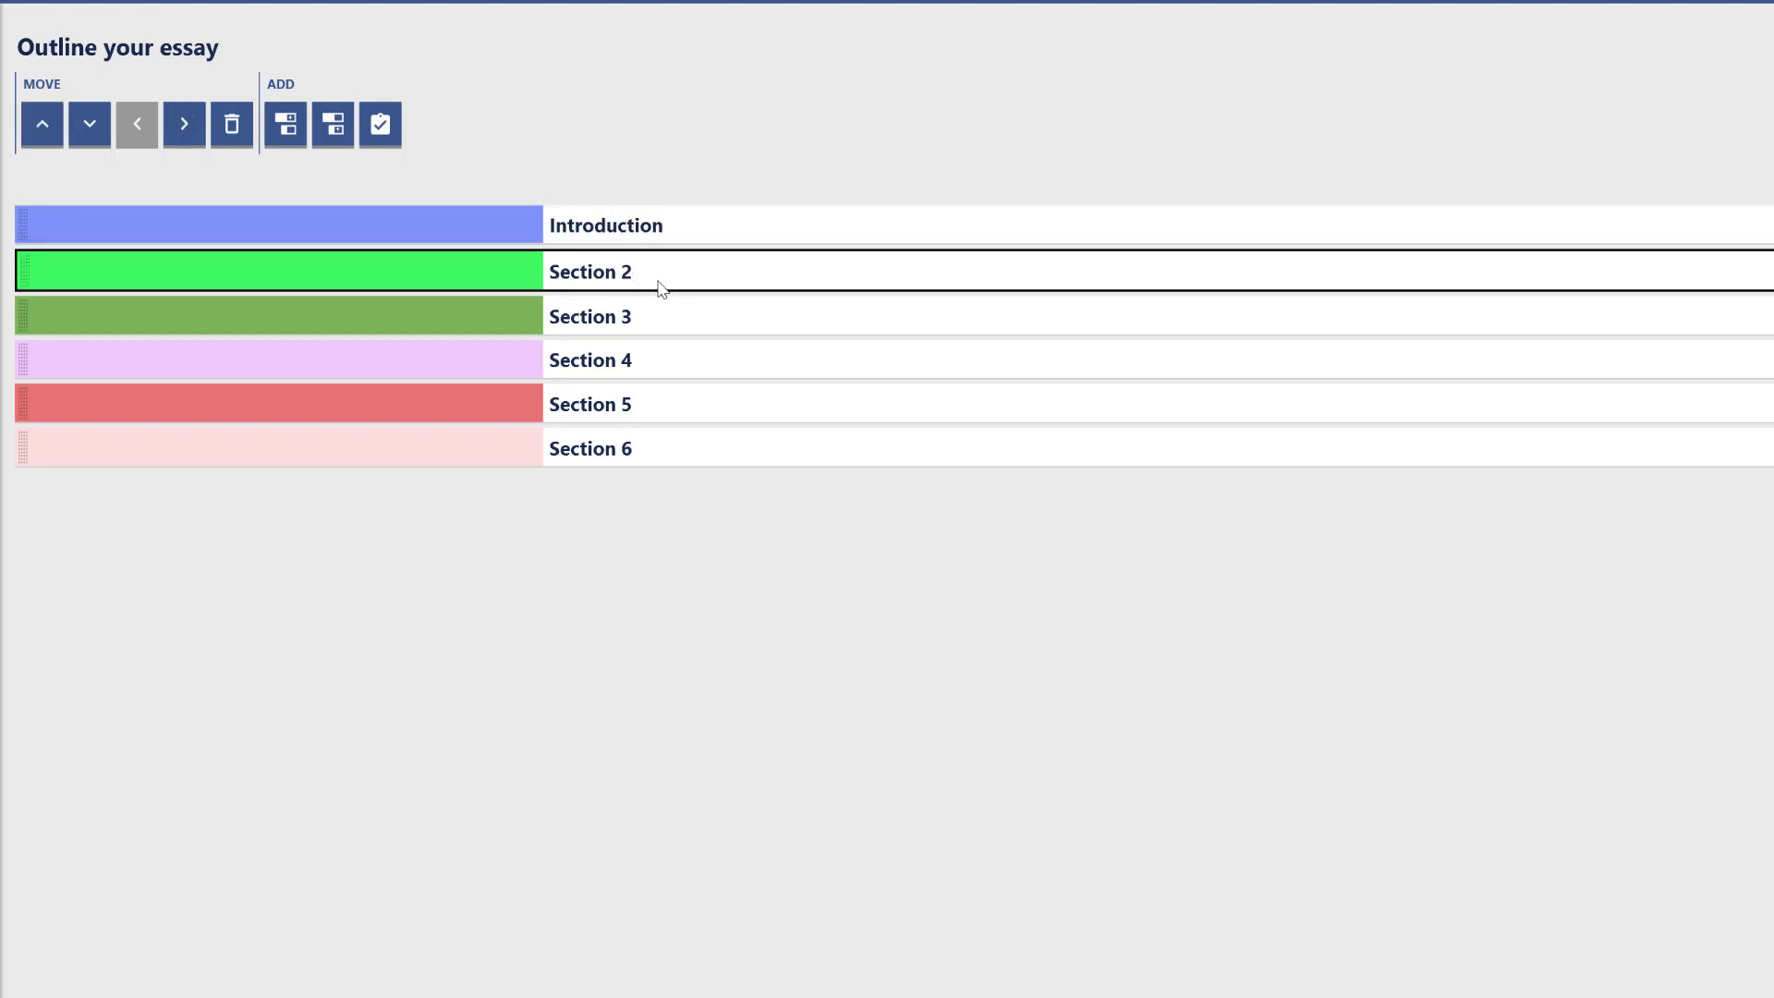
key("BackSpace")
key("BackSpace")
key("BackSpace")
key("BackSpace")
key("BackSpace")
key("BackSpace")
key("BackSpace")
key("BackSpace")
key("BackSpace")
type("Mexico")
left_click(629, 320)
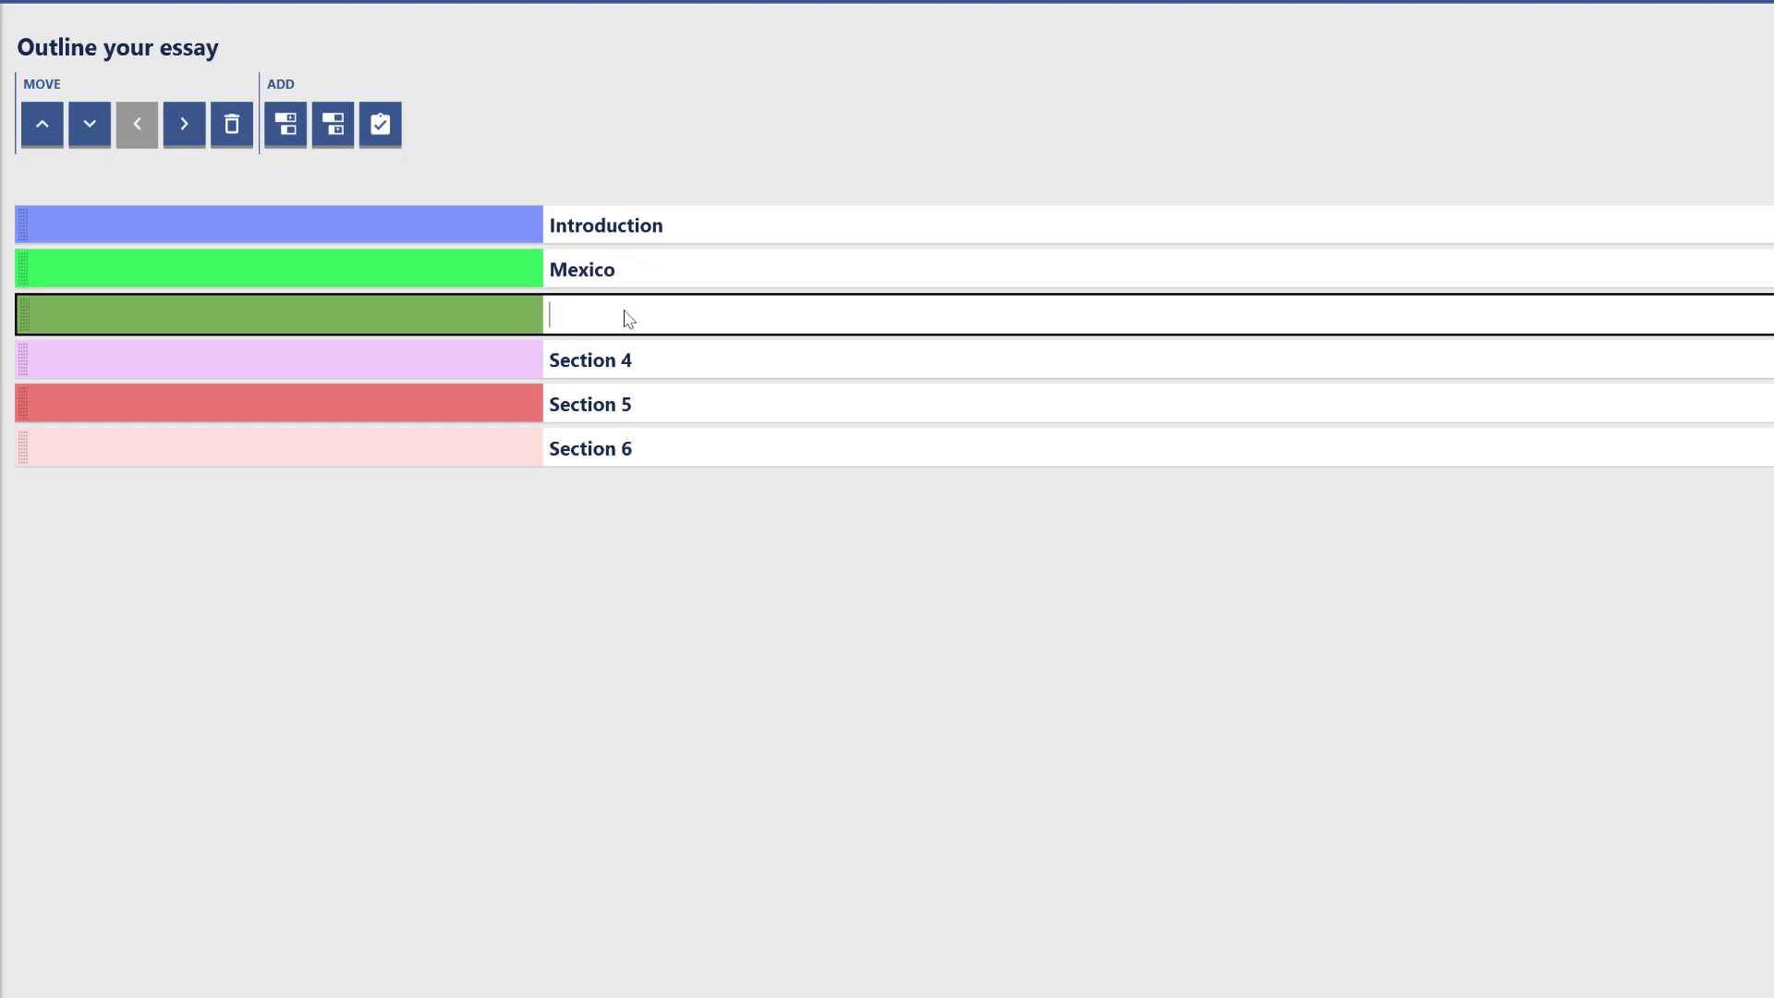
type("Brazil")
Add a new section below Section 6 in the outline and delete it again
left_click(617, 448)
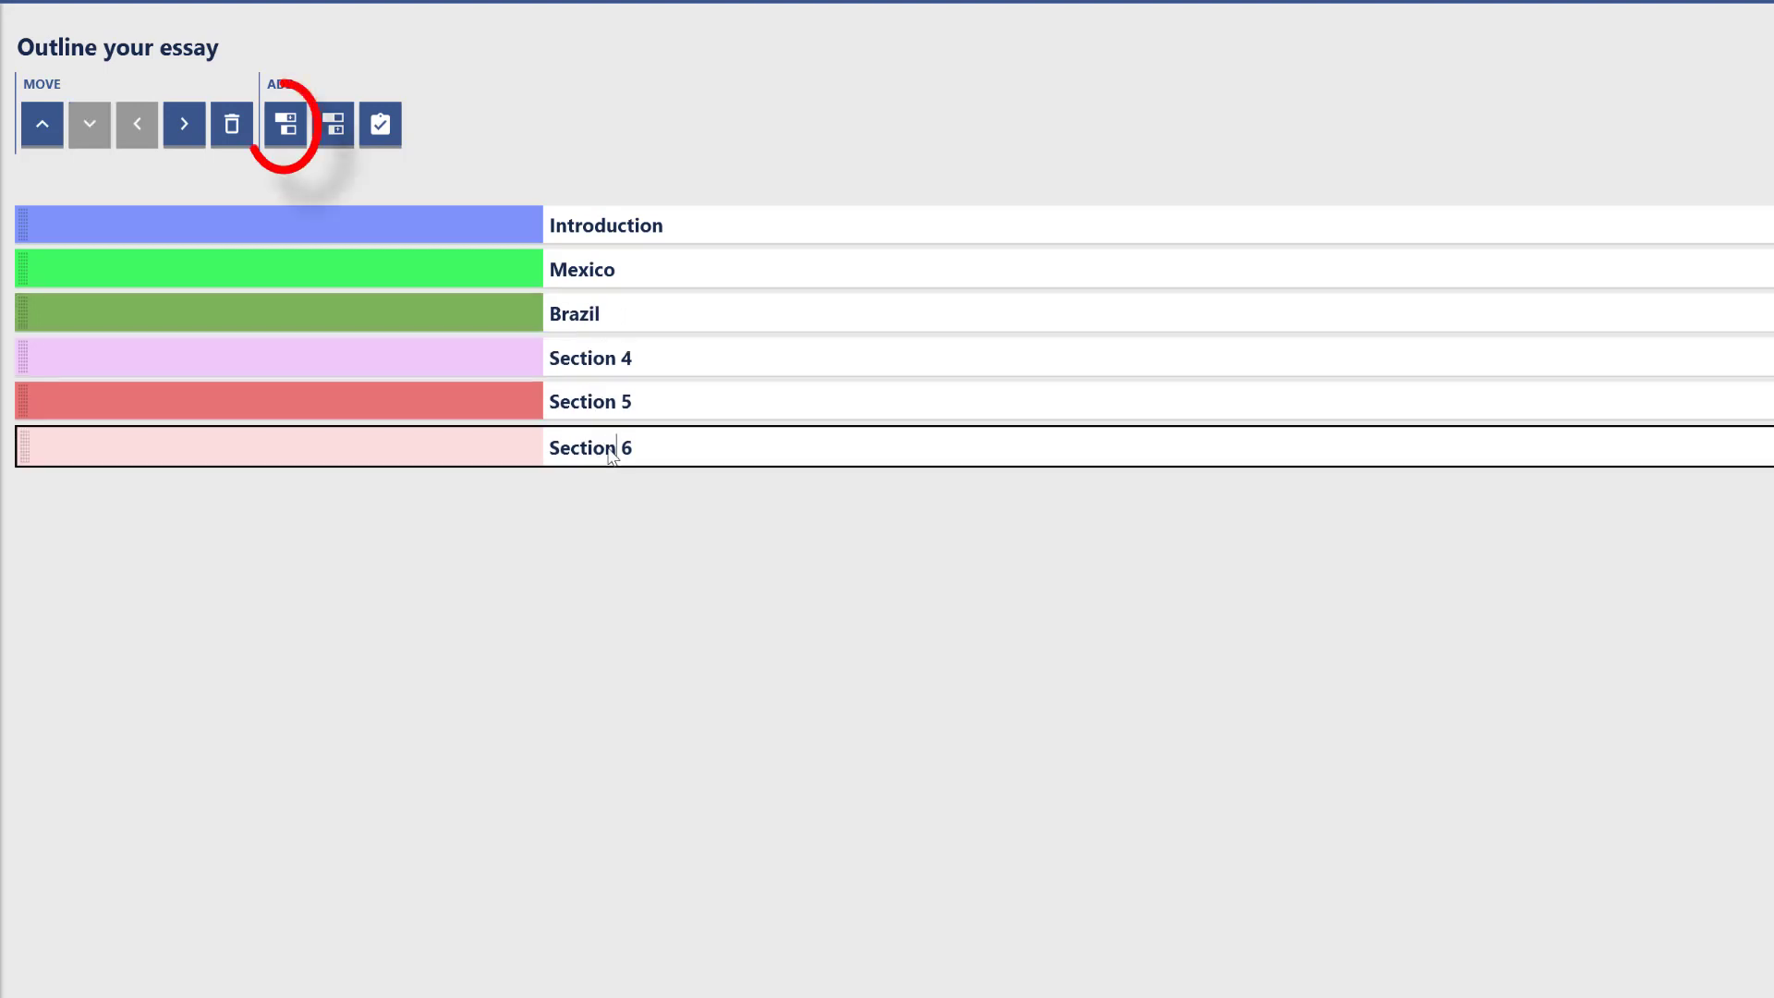
left_click(290, 127)
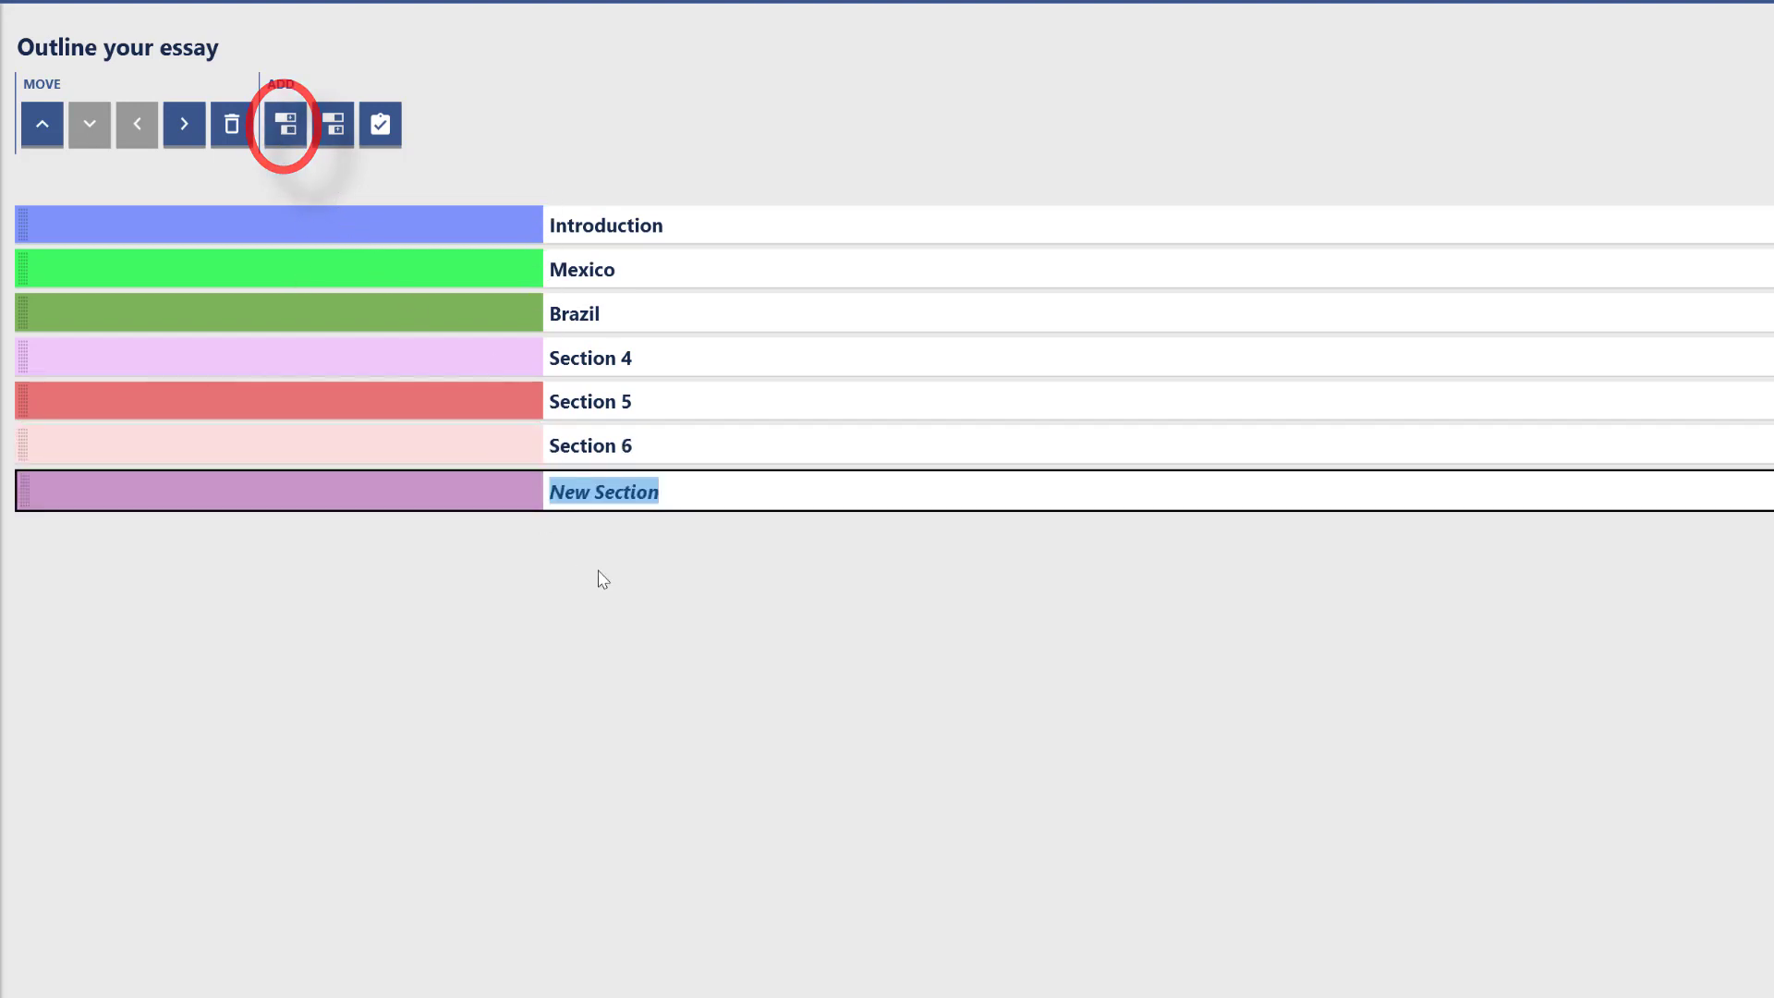
left_click(517, 510)
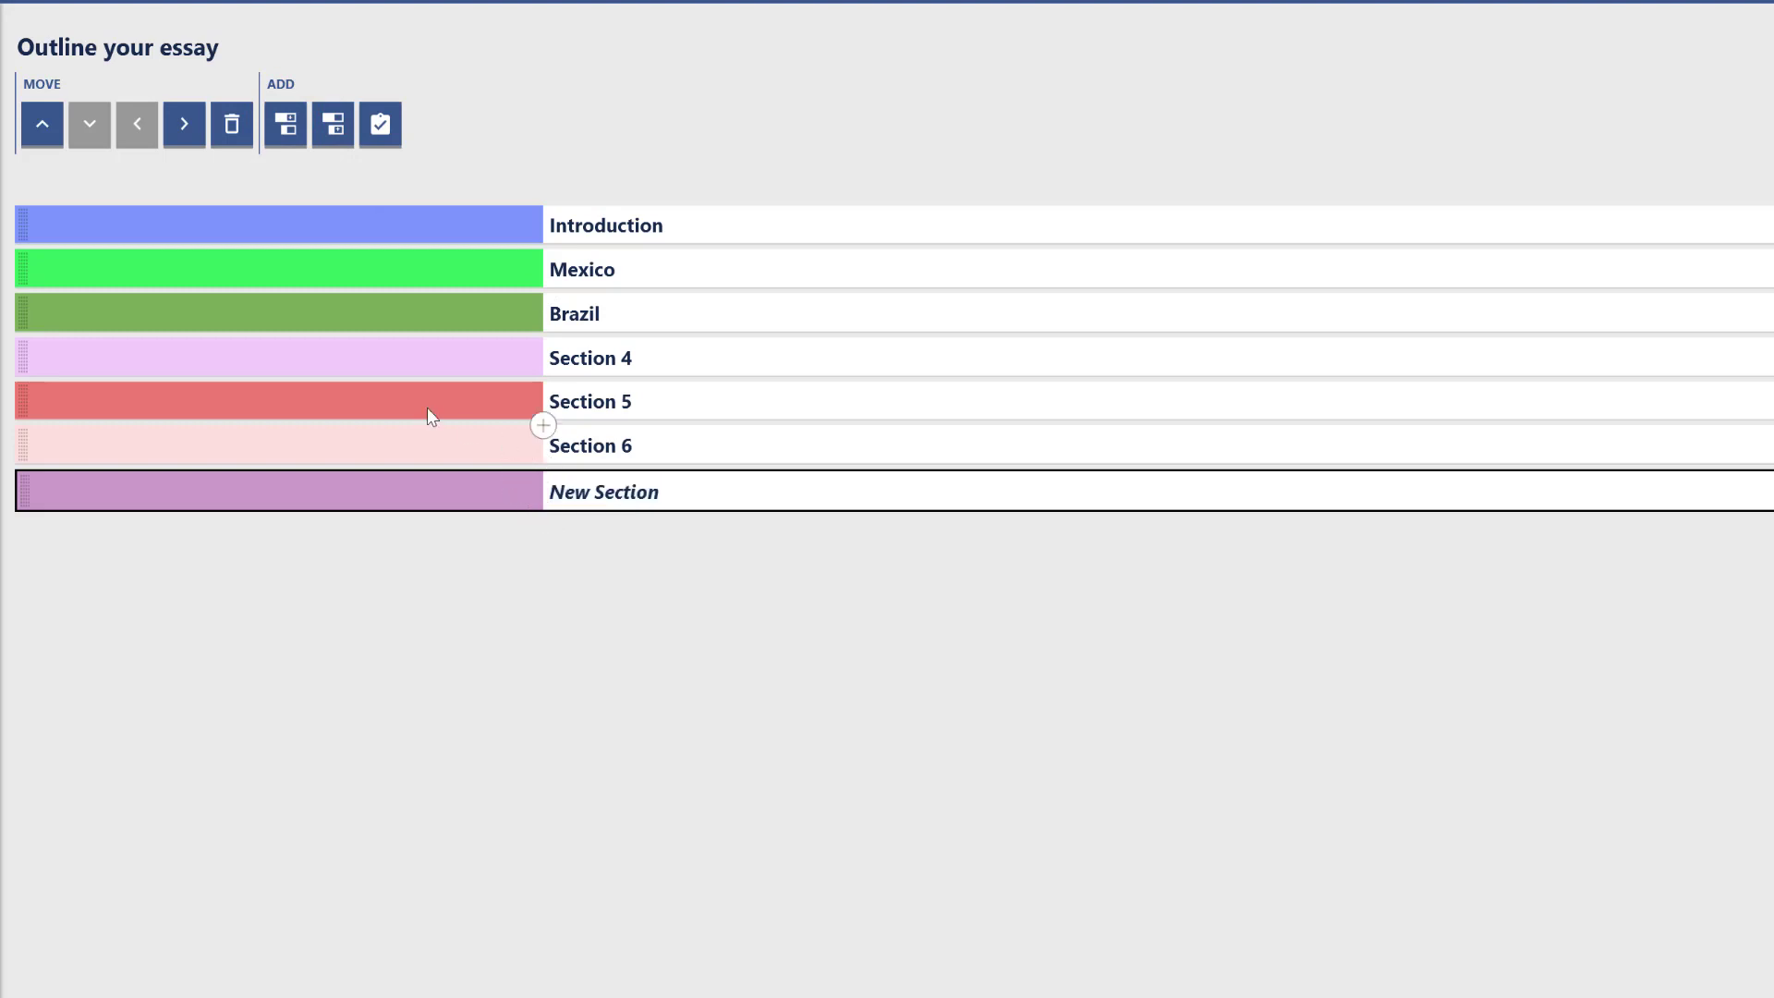
left_click(228, 117)
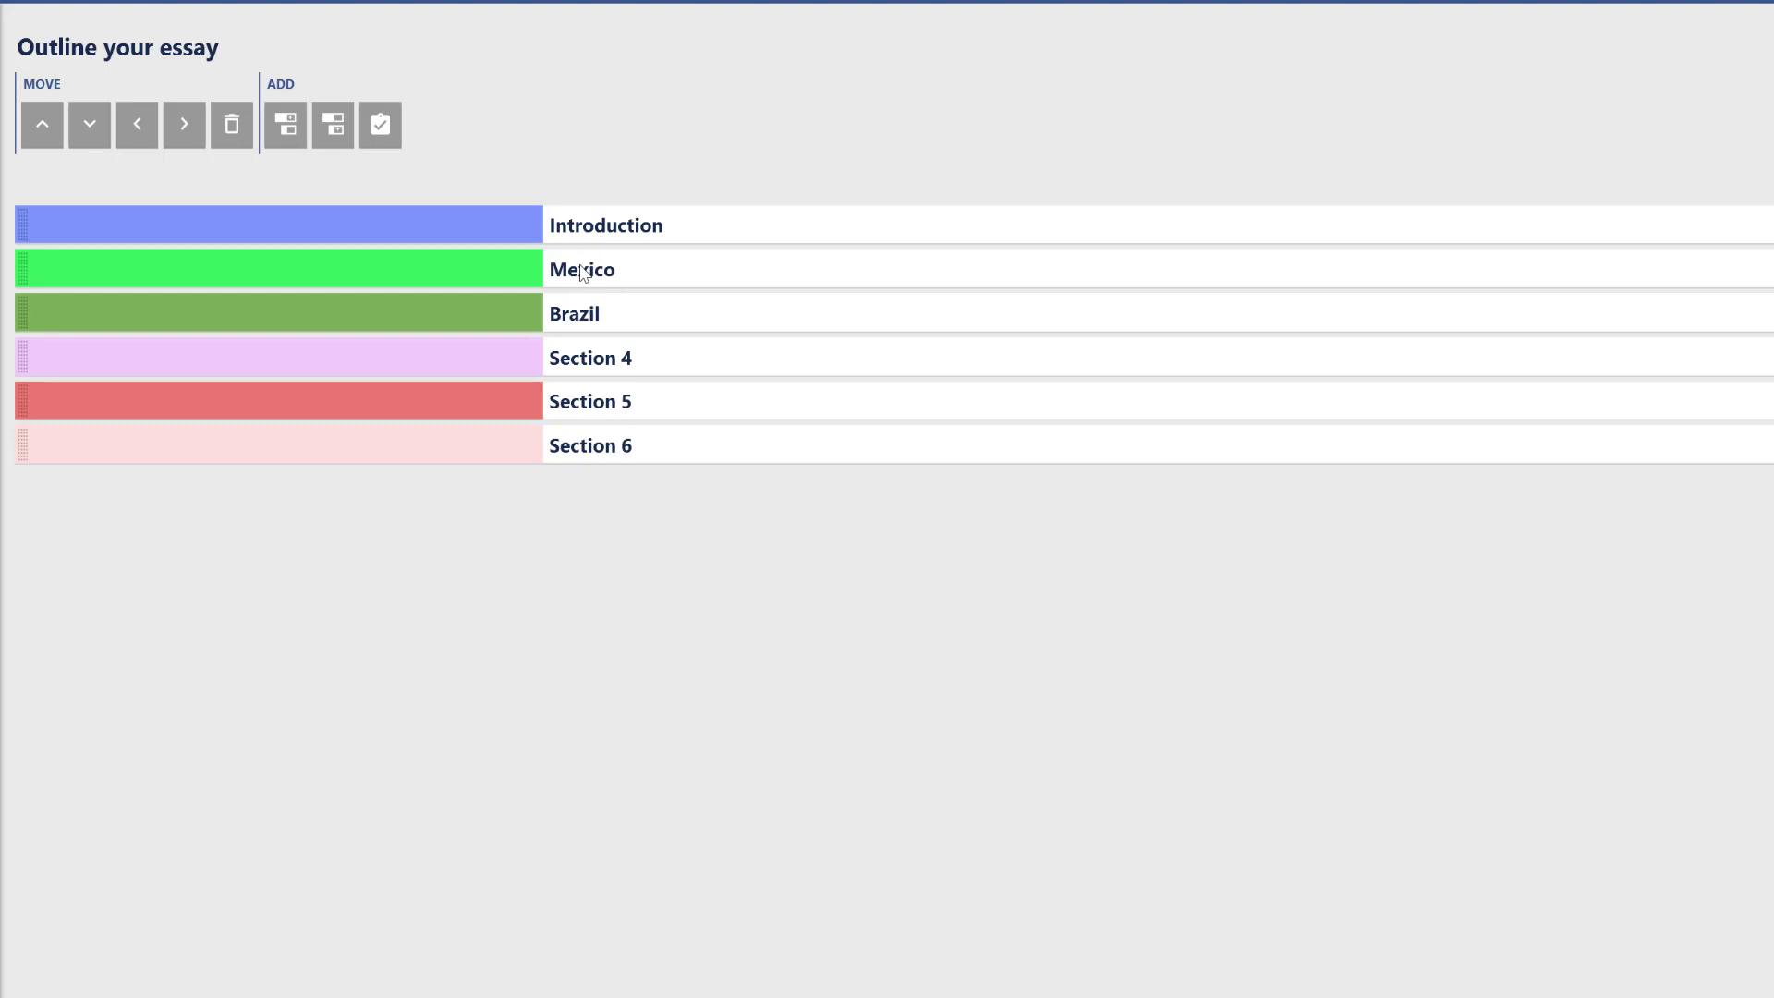
Extend the Mexico section name to "Mexico paragraph 2" and the Brazil section name to "Brazil Paragraph 3"
left_click(614, 272)
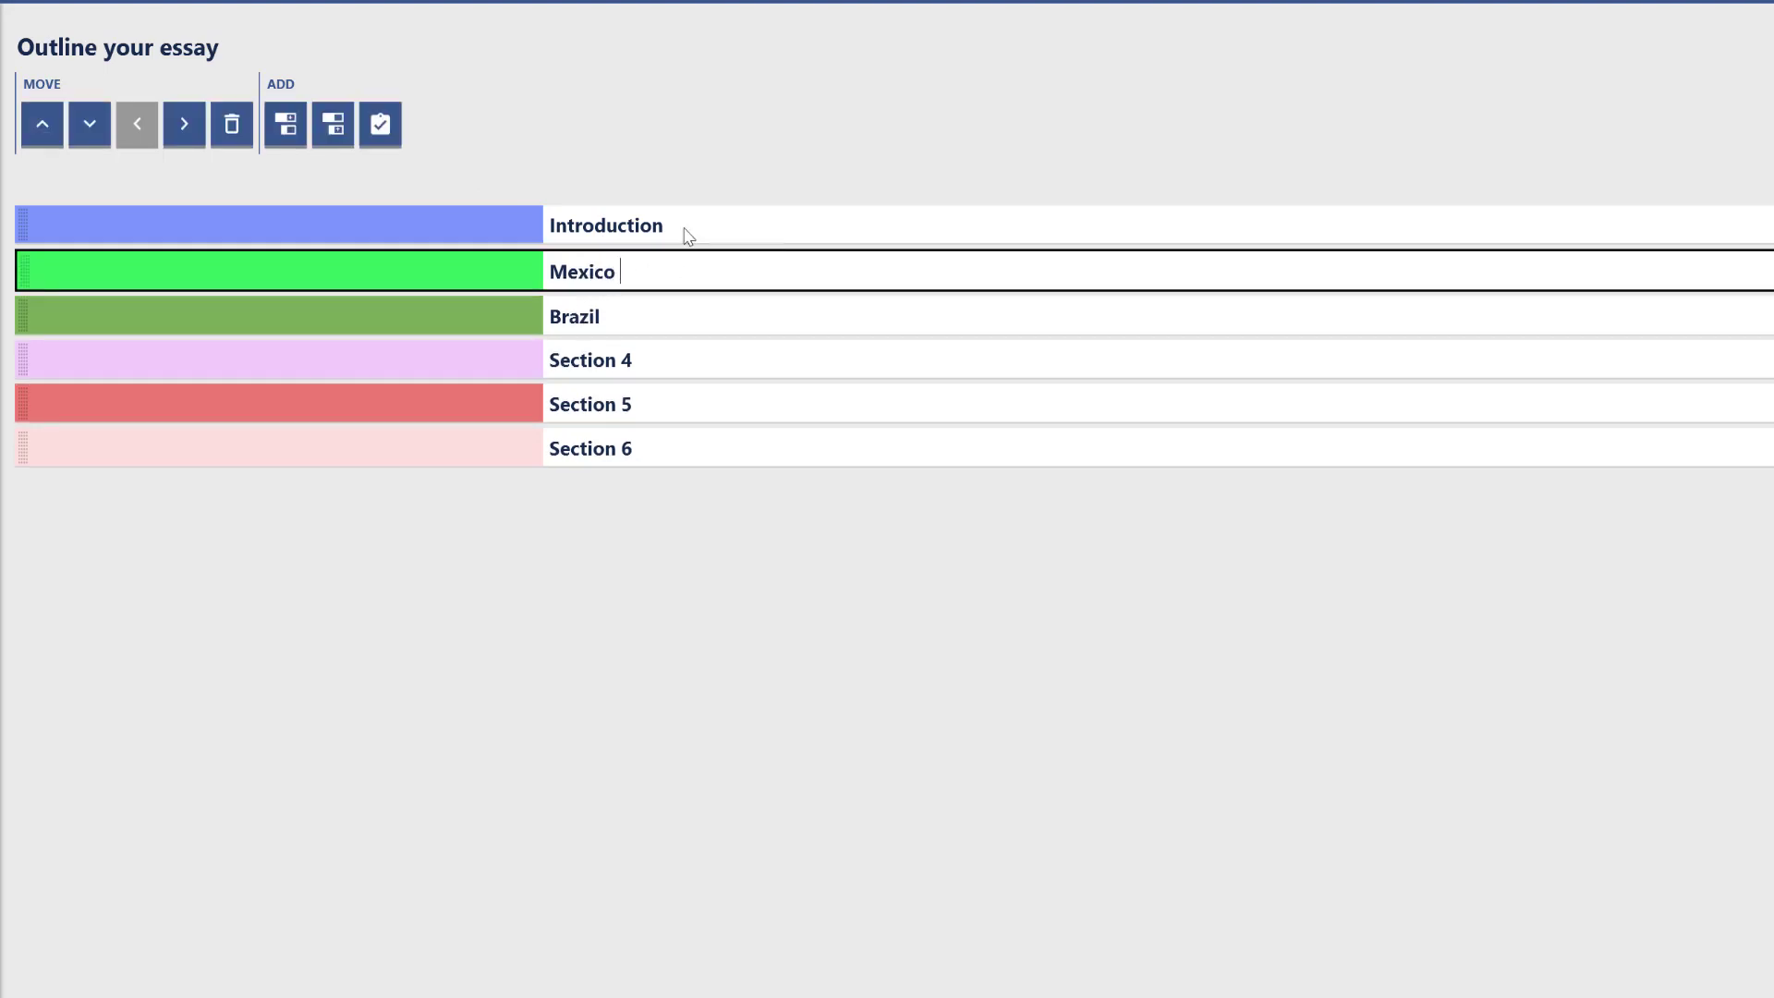
type("paragraph 2")
left_click(626, 319)
type("Paragraph")
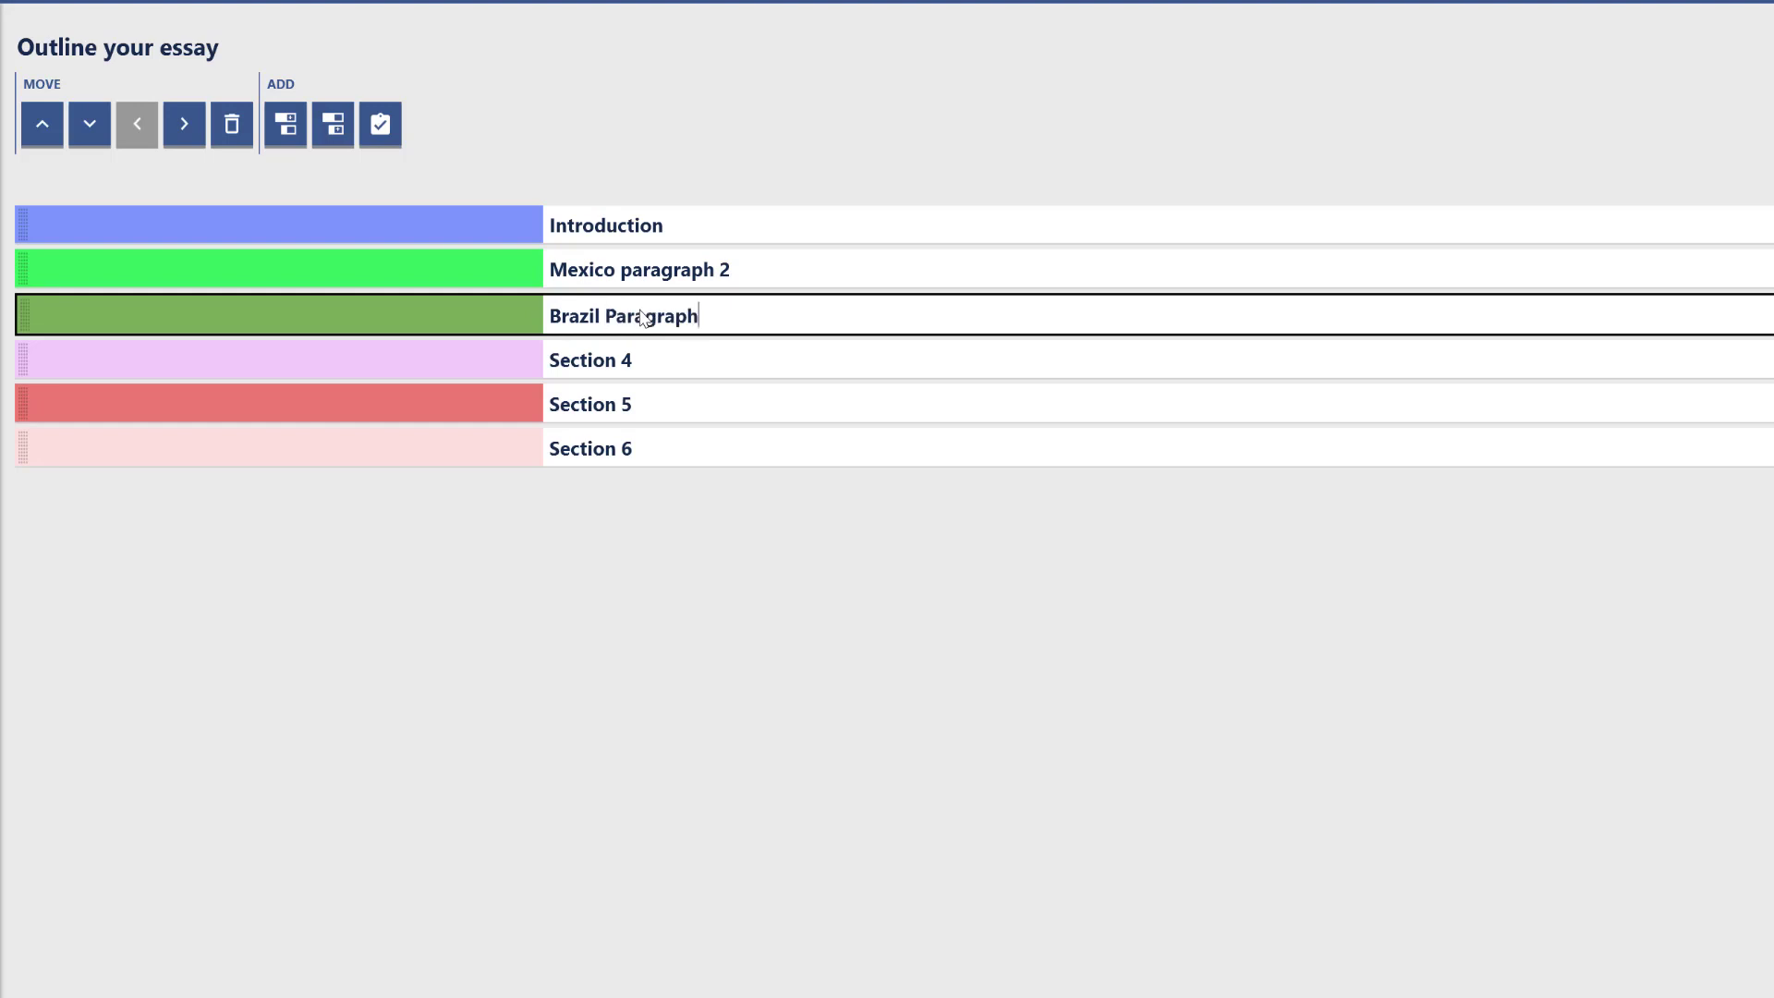
type(" 3")
left_click(727, 374)
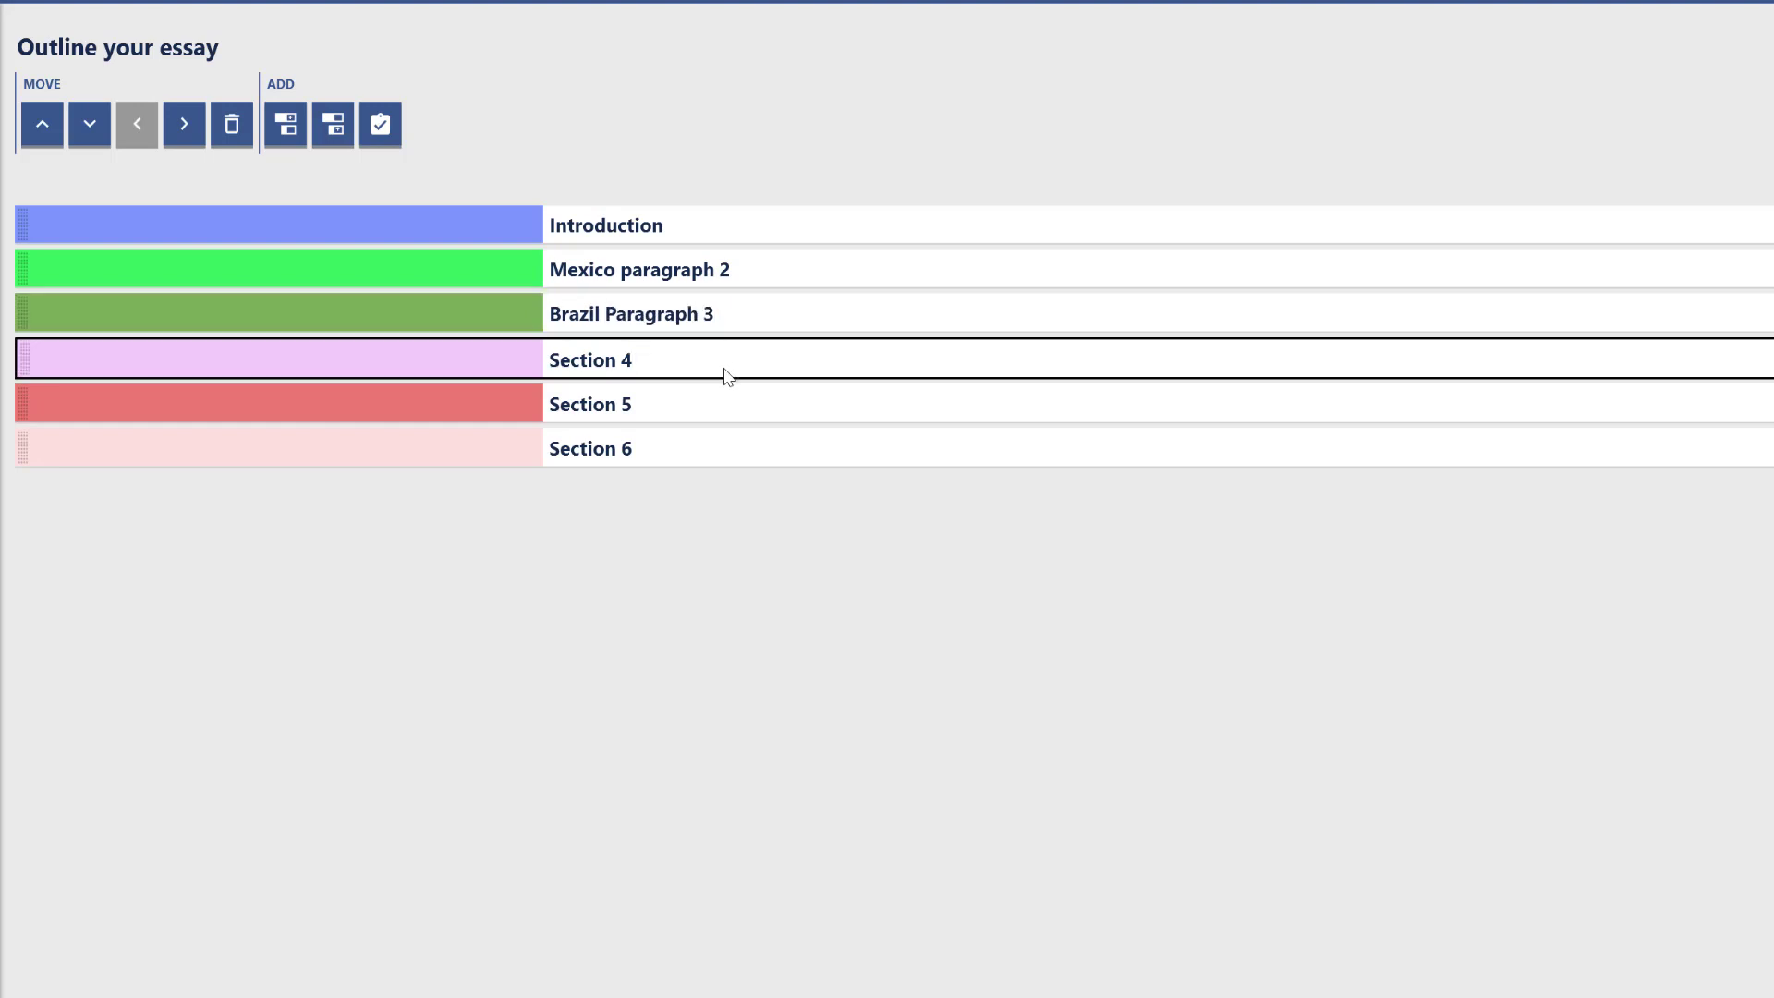
Capitalise the word "Paragraph" in the Mexico section name so it reads "Mexico Paragraph 2"
left_click(632, 275)
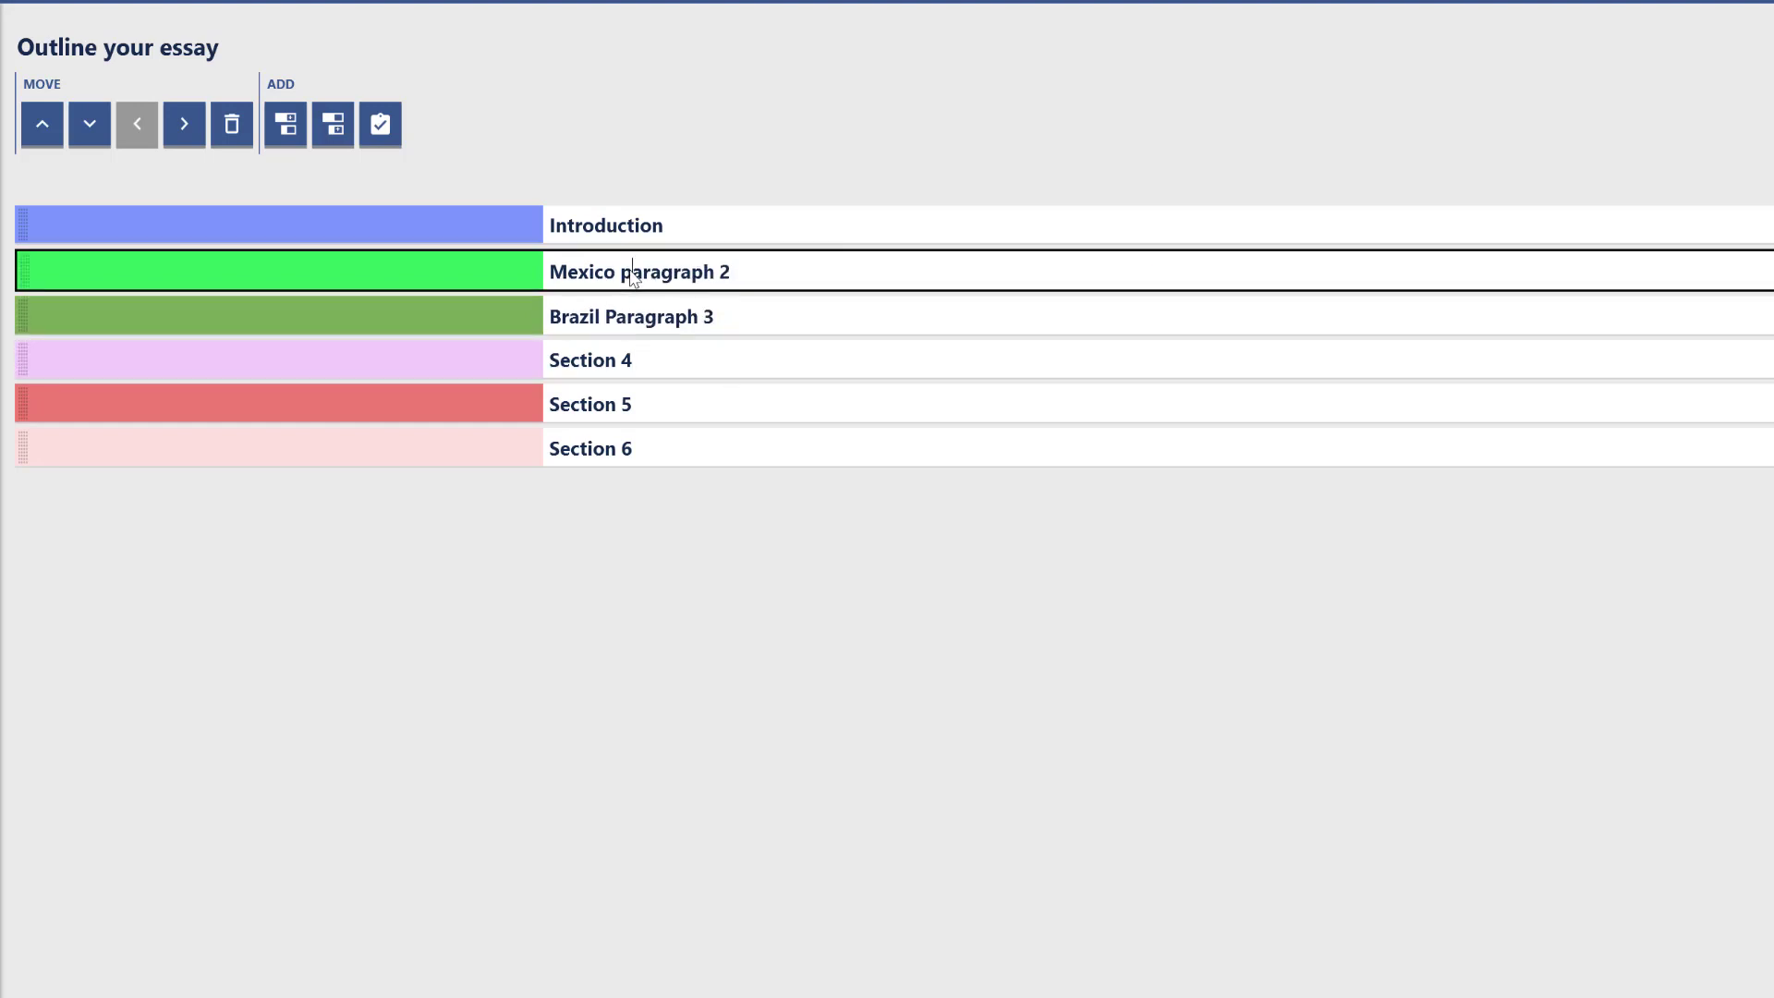
key("BackSpace")
type("P")
left_click(629, 233)
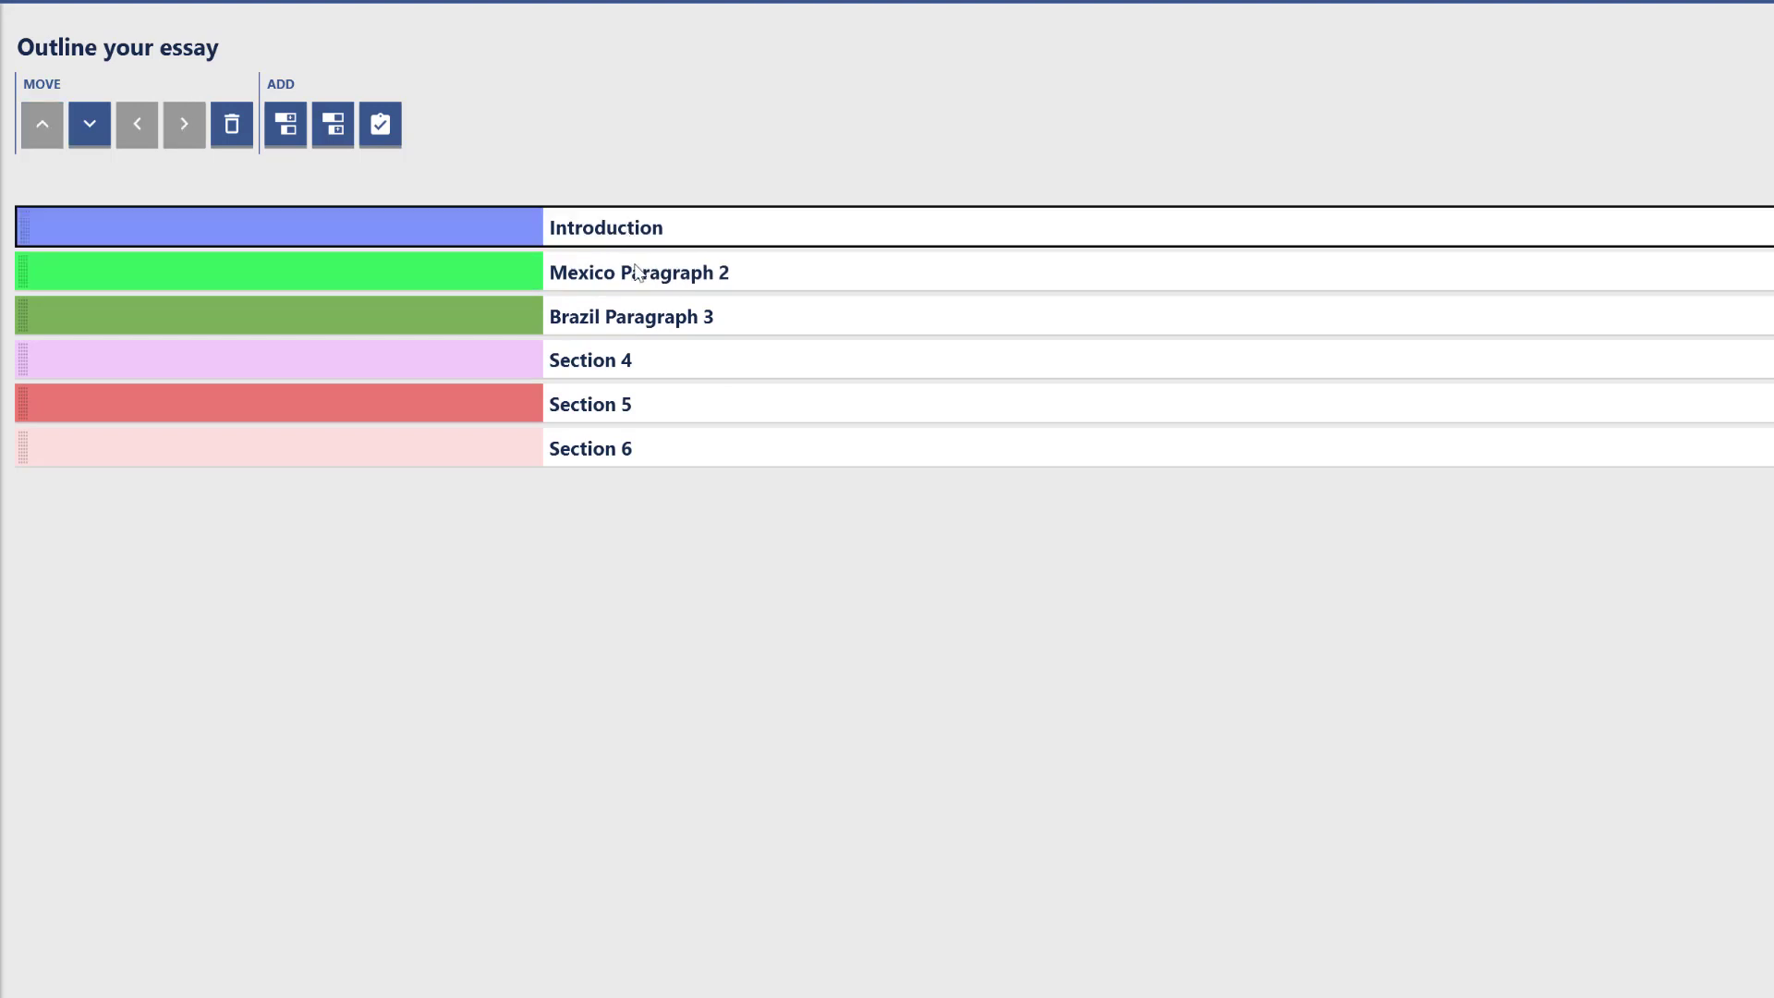
left_click(634, 272)
left_click(628, 322)
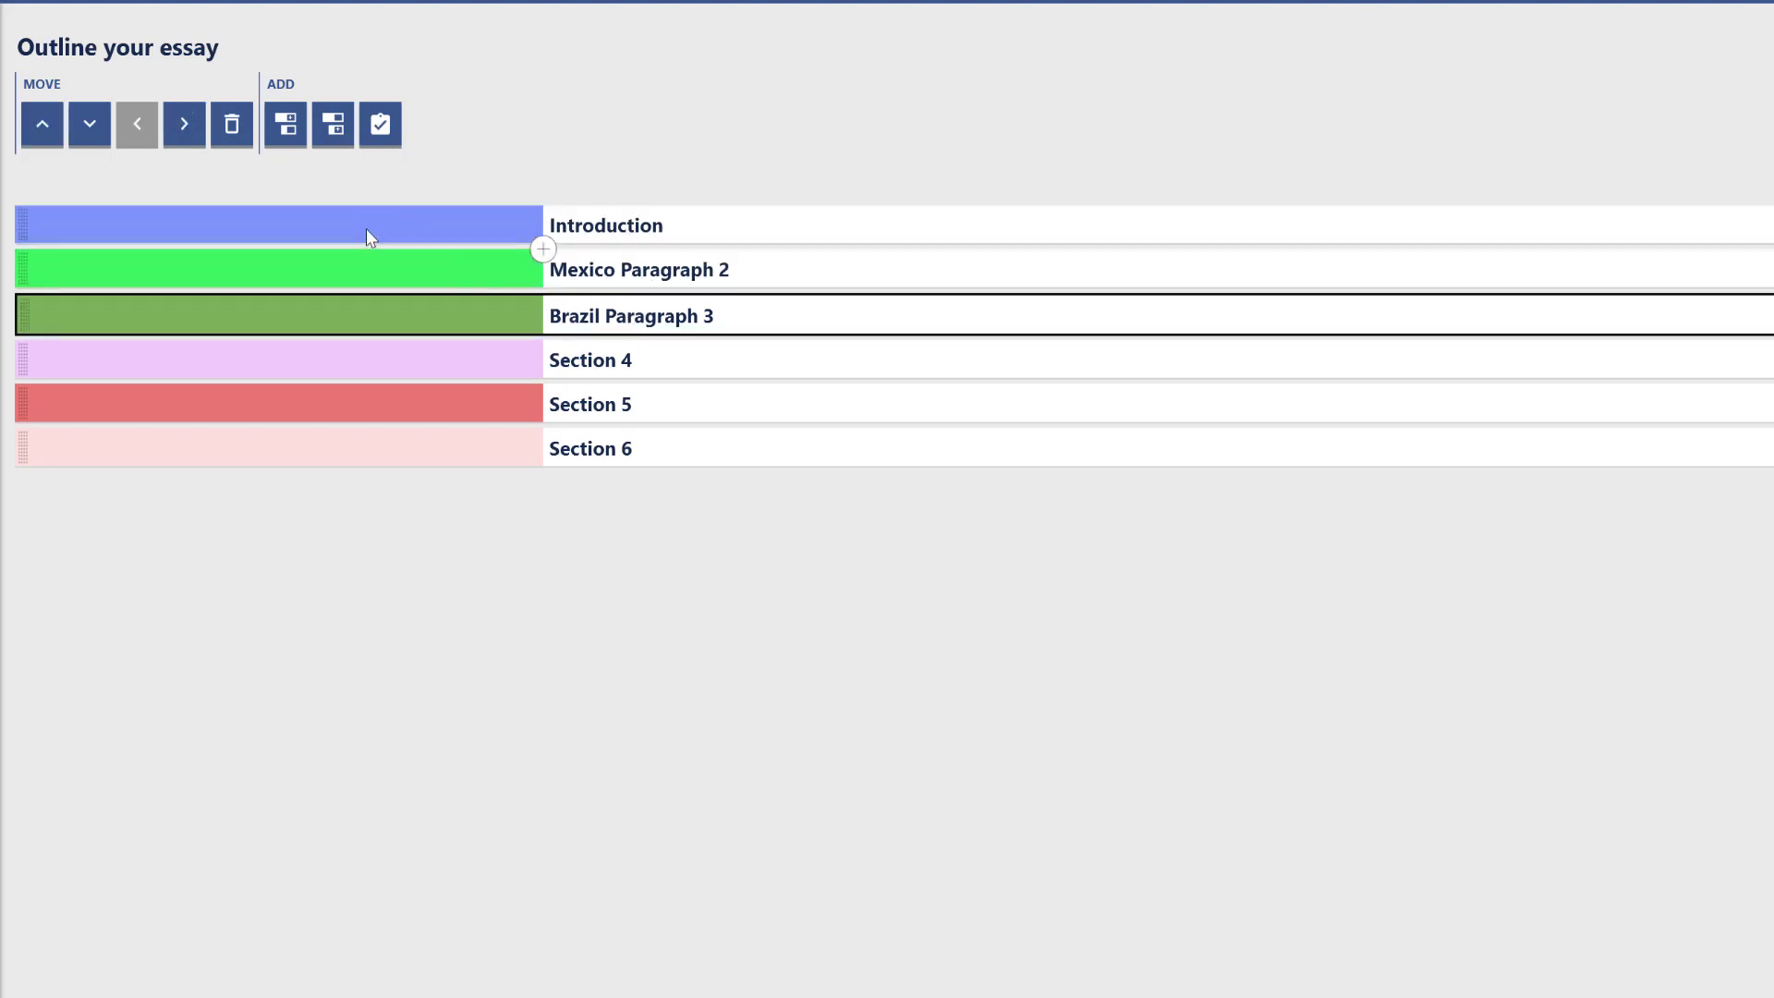
Add two subsections under Introduction and name the first one "History of Mexico economy from 1824"
mouse_move(371, 209)
left_click_drag(375, 219, 64, 203)
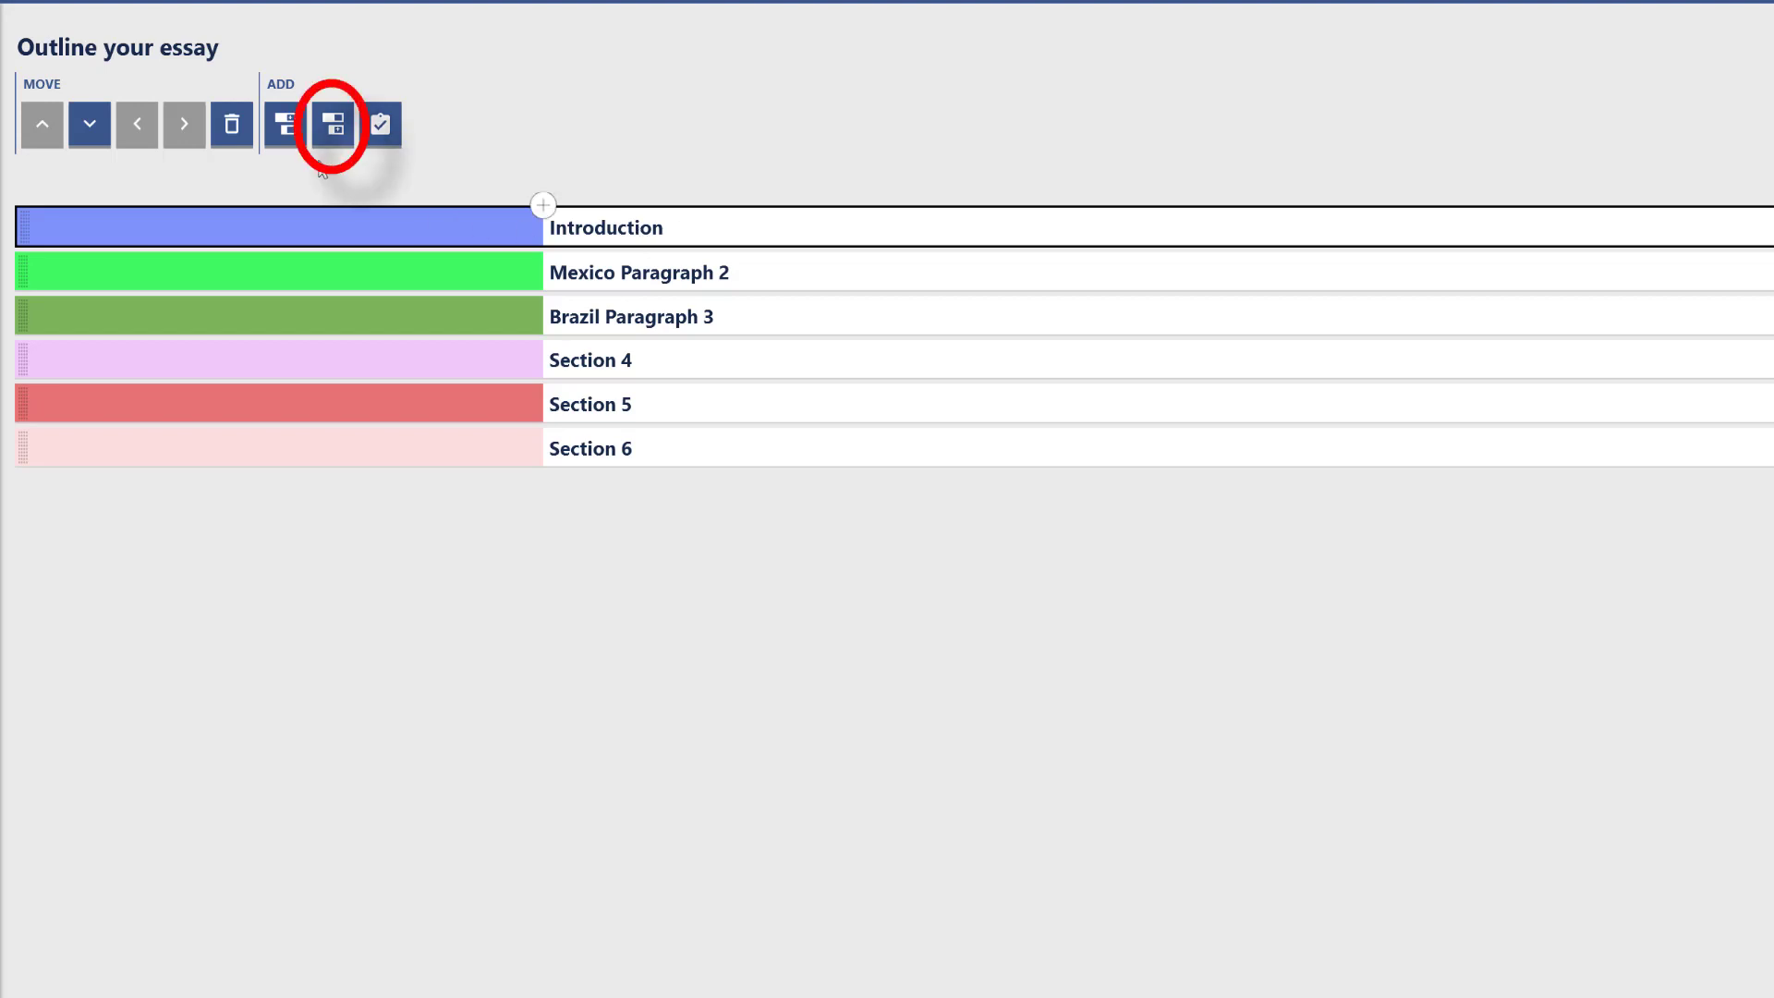
left_click(328, 132)
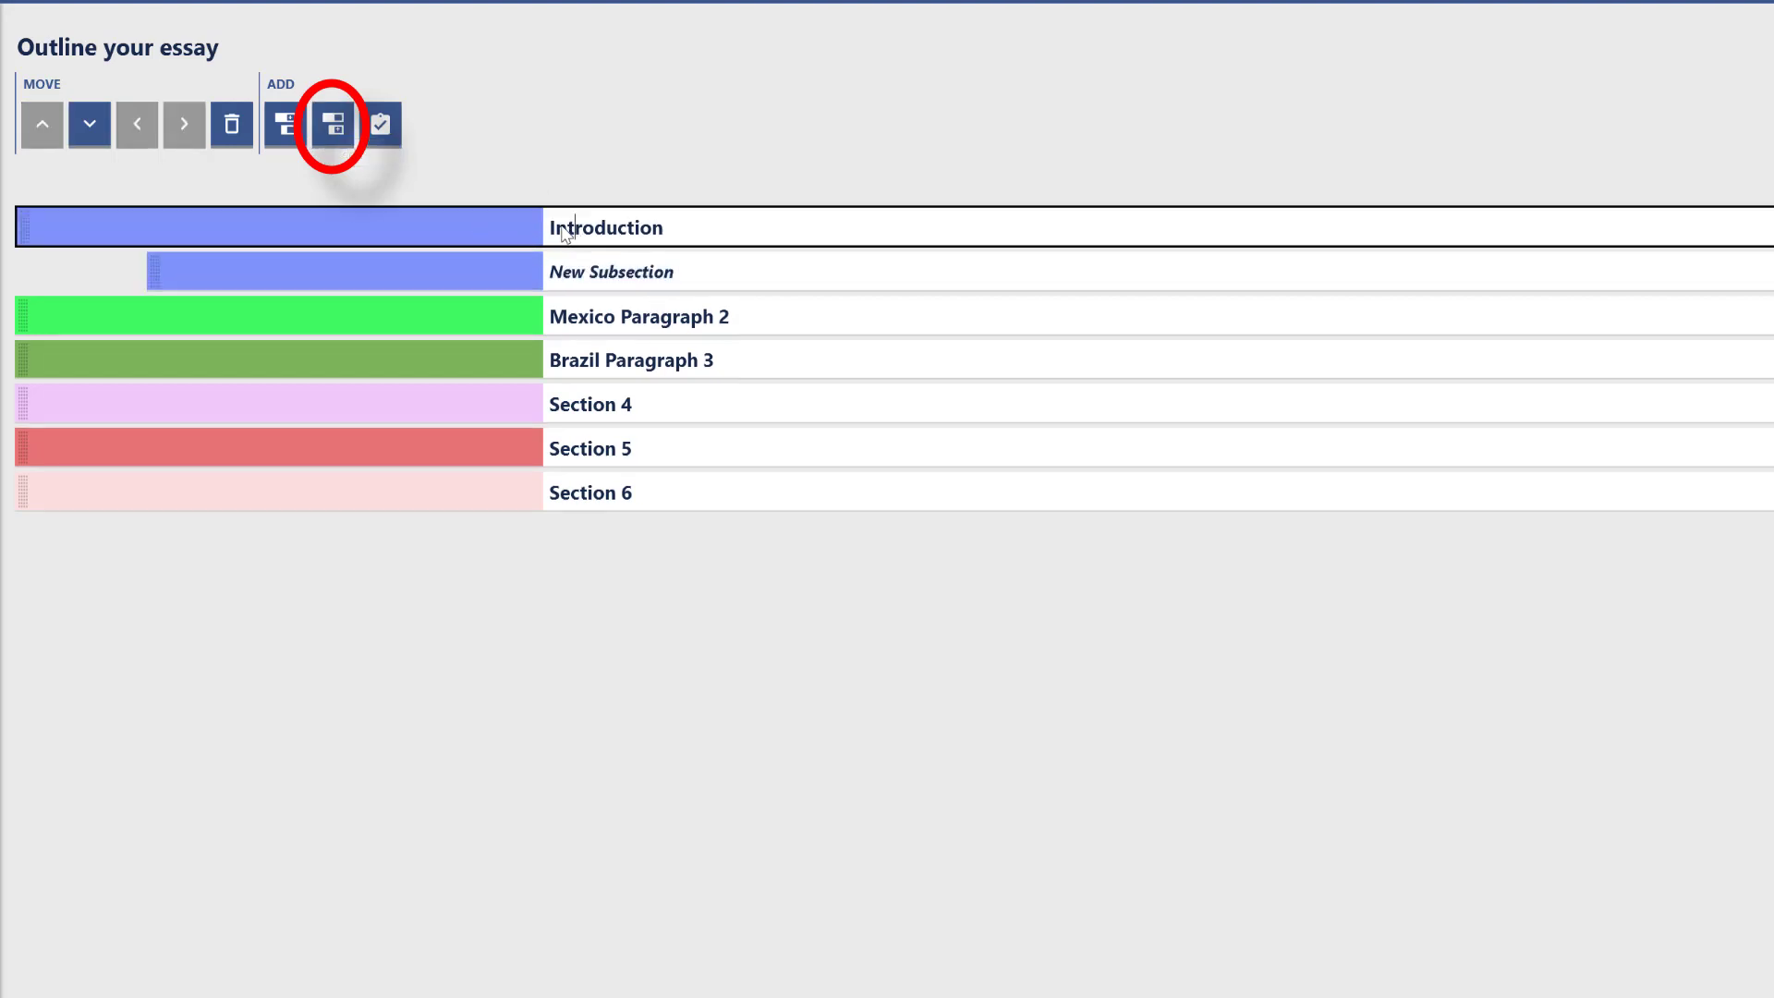
left_click(332, 129)
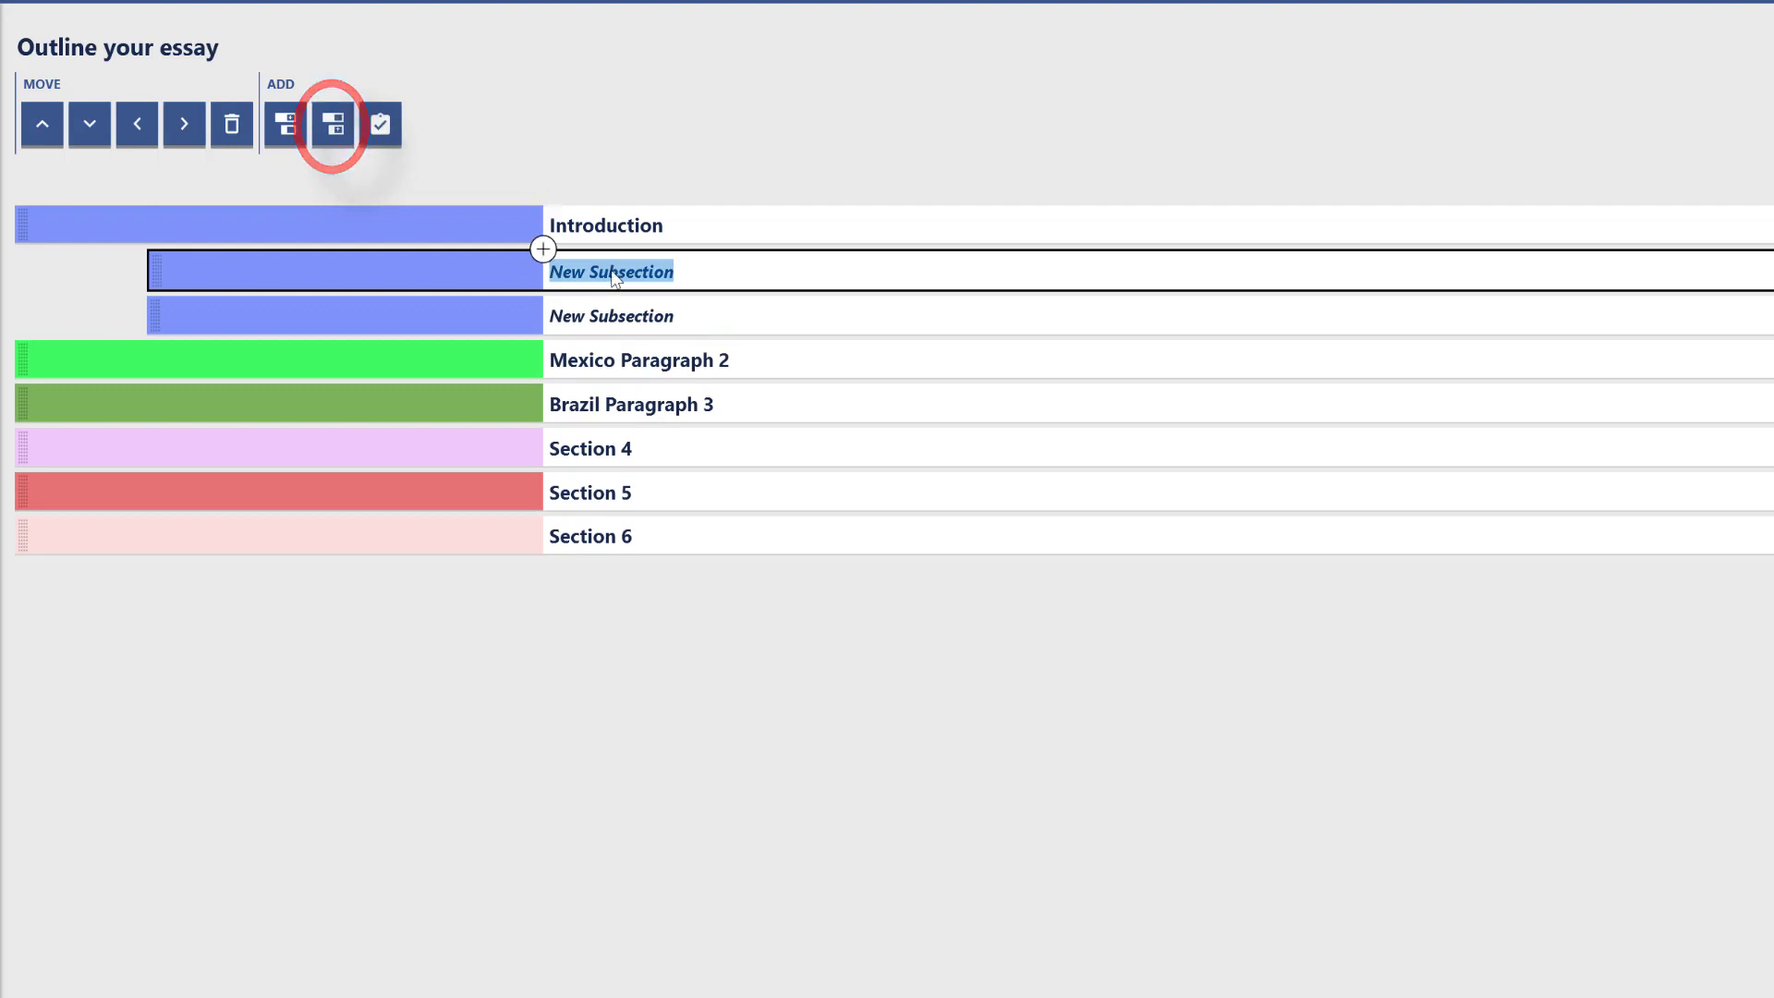
key("BackSpace")
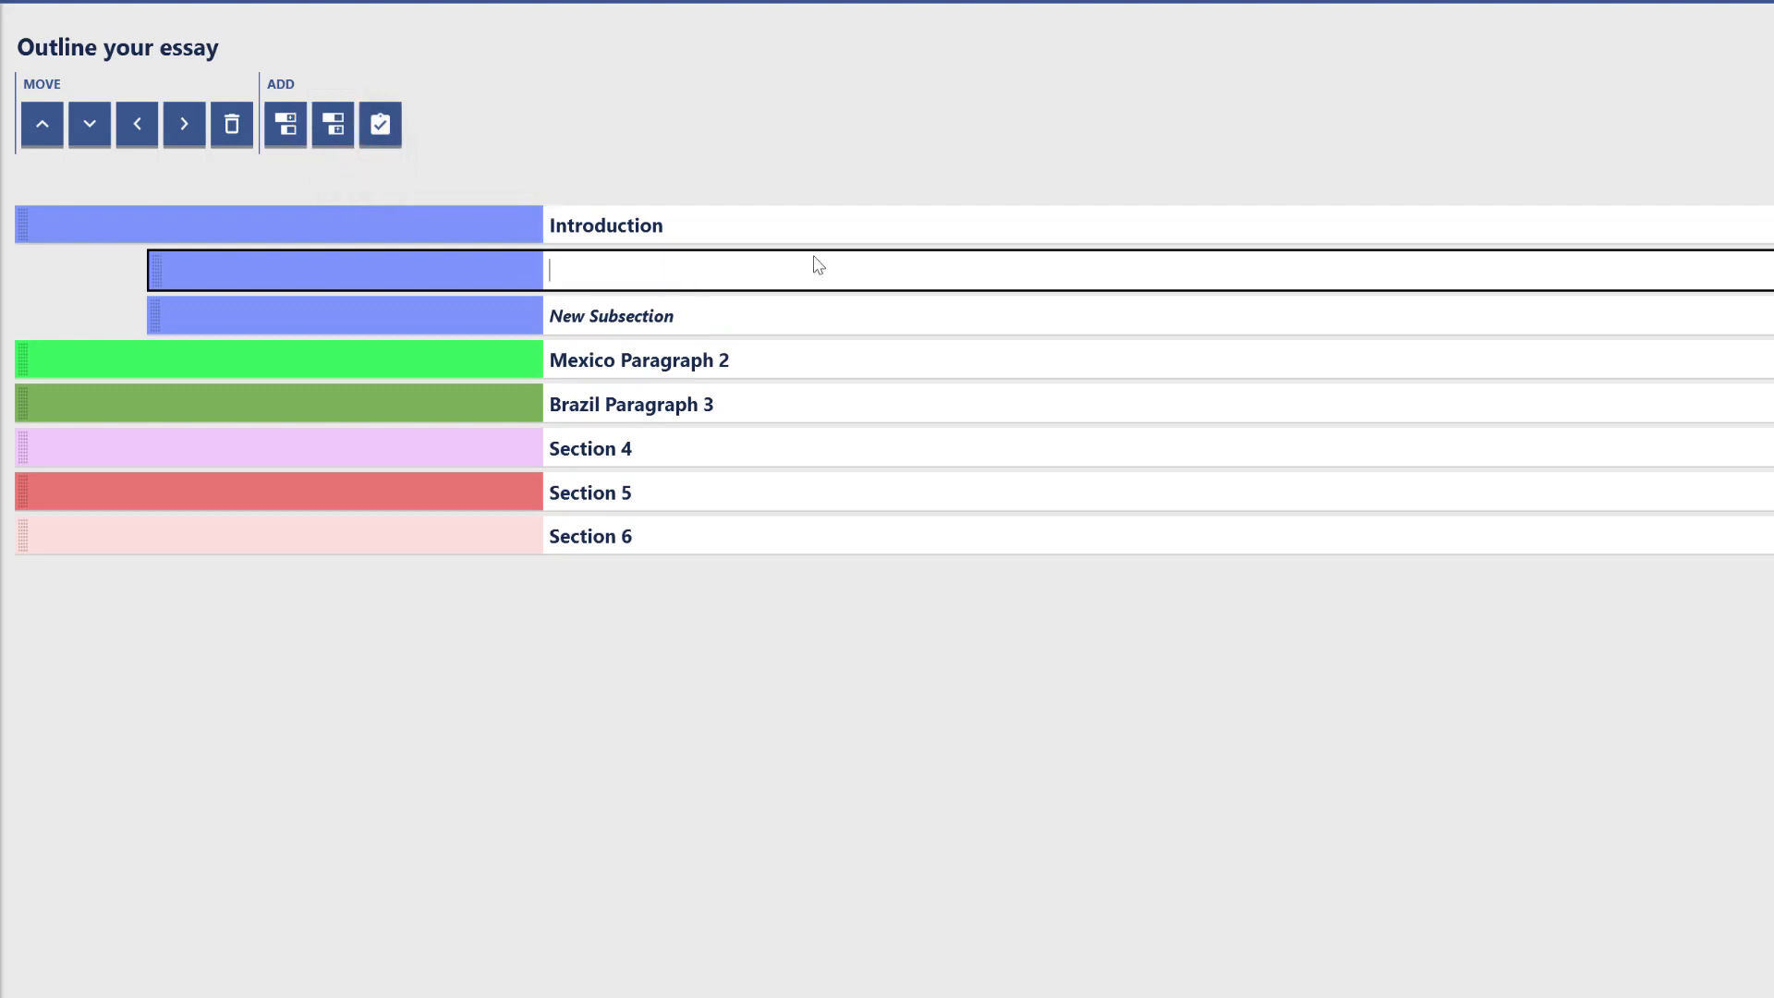
type("History of Mexico economy from 1824")
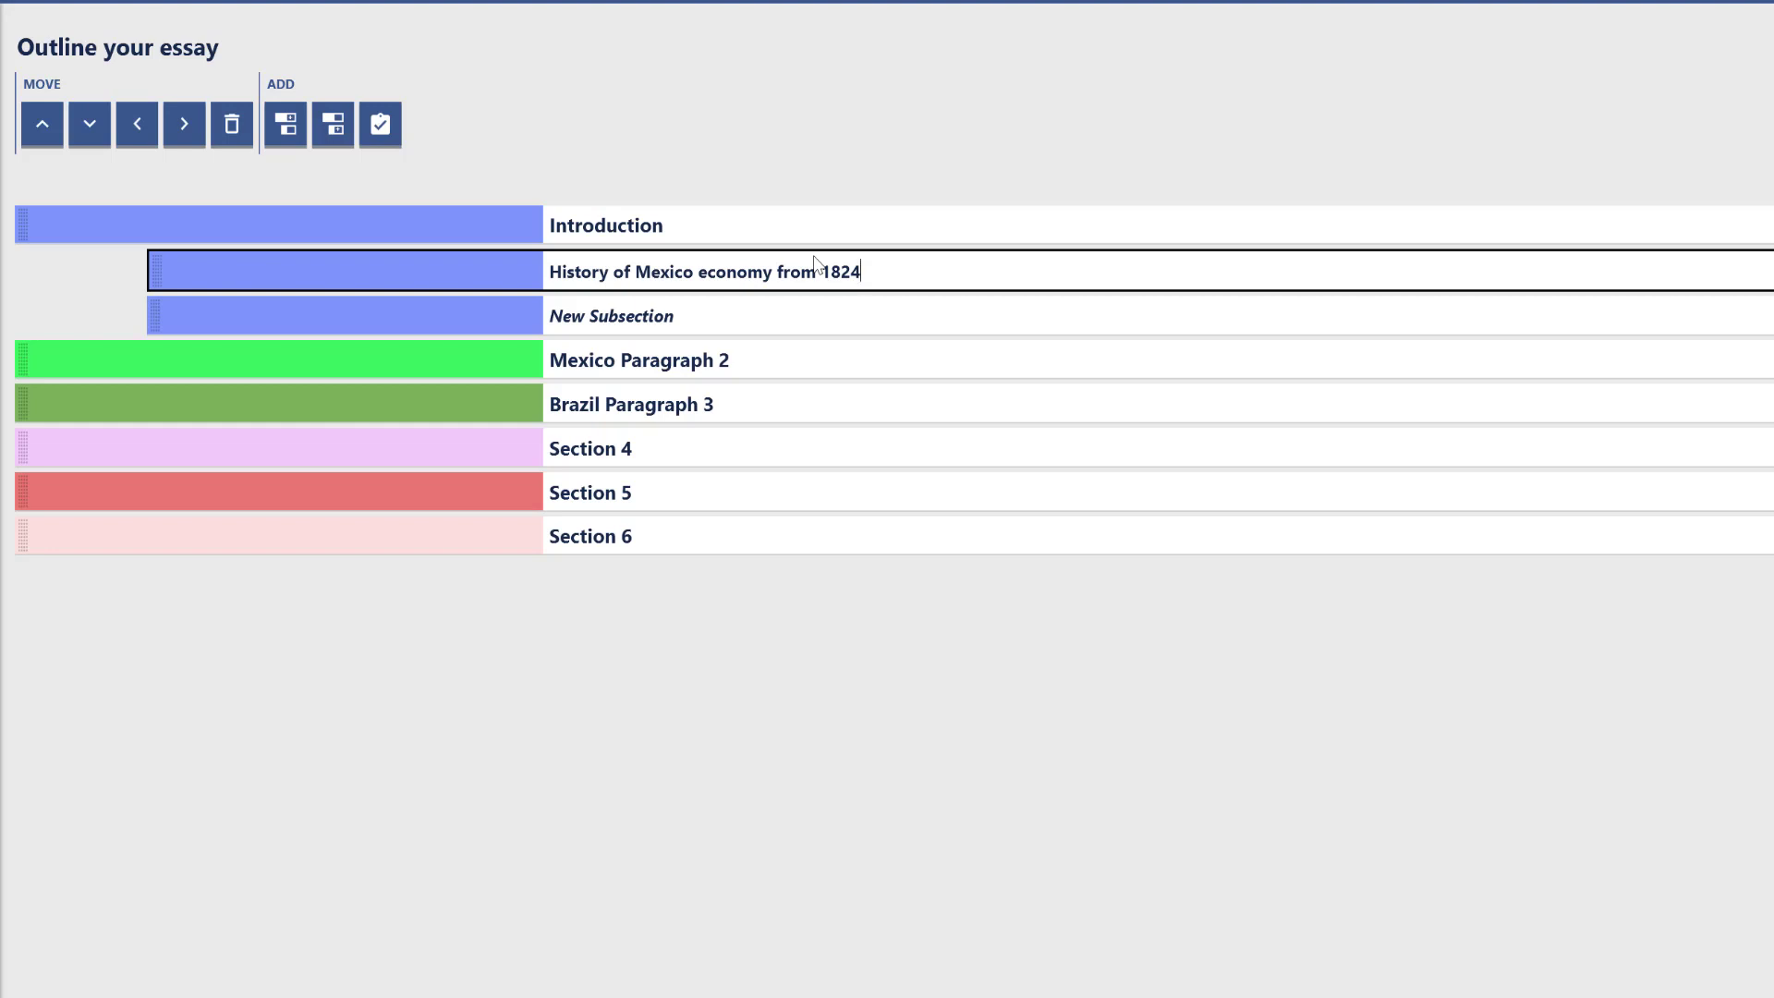
Name the second Introduction subsection "History of Brazil's economy from 1824"
left_click(689, 319)
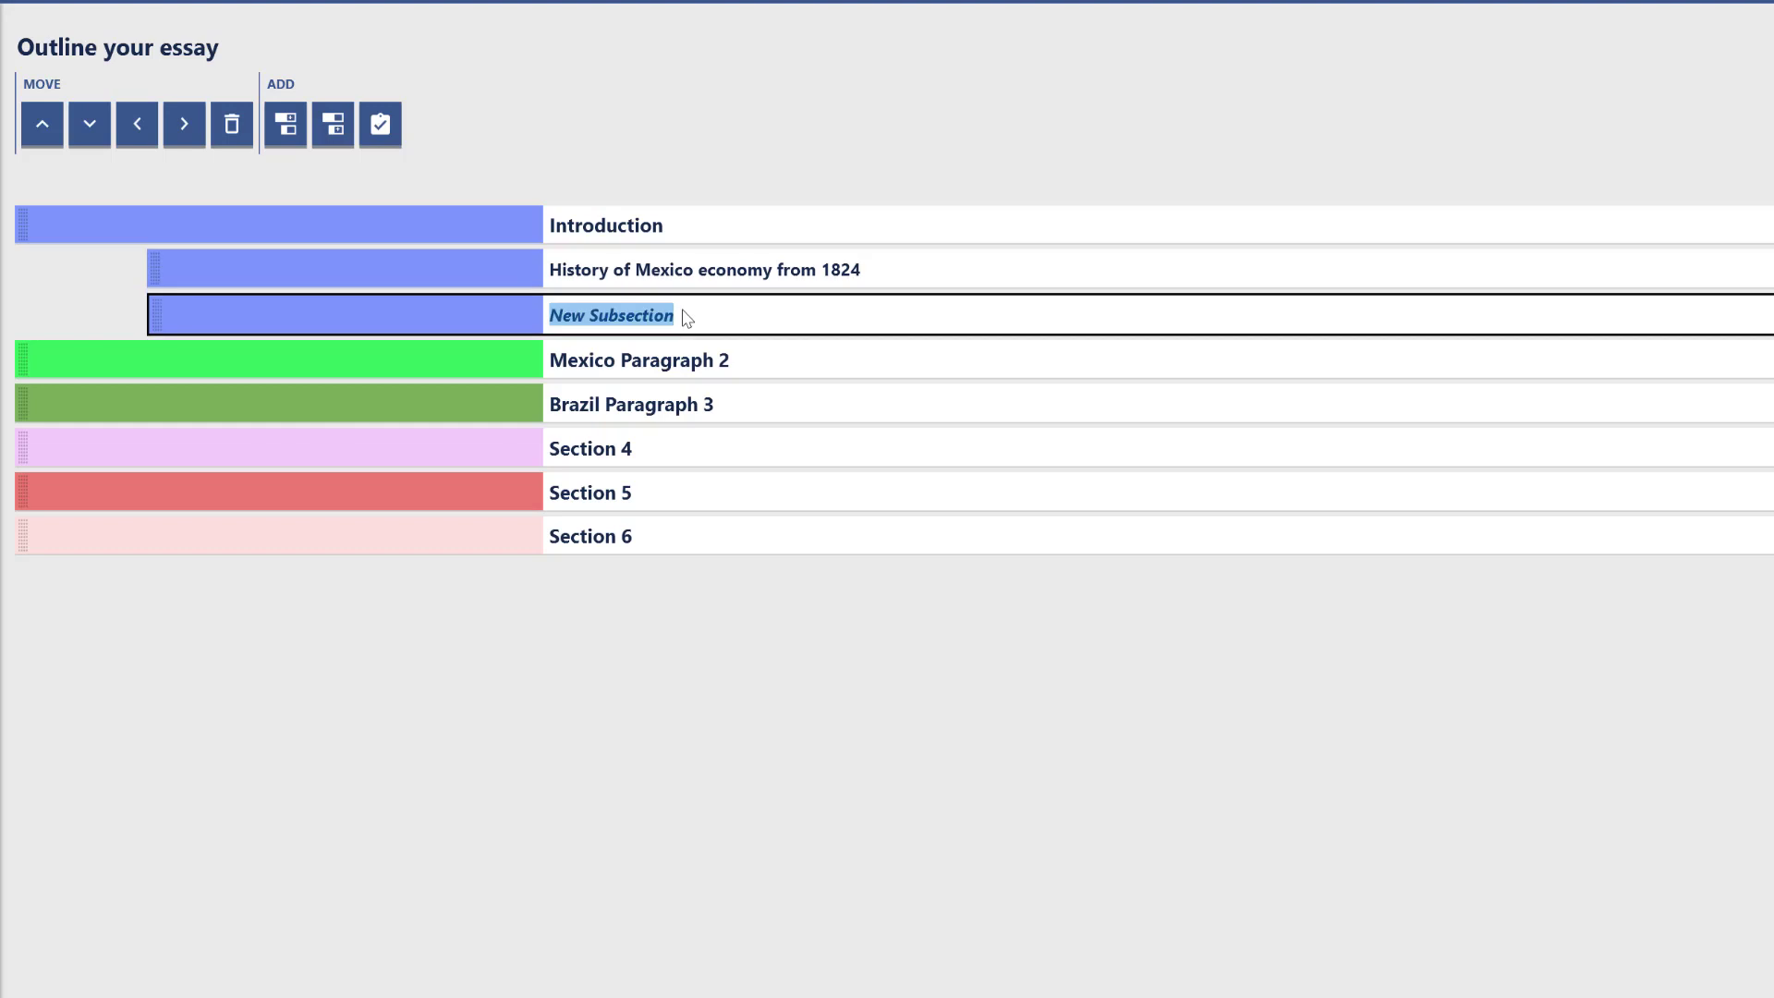
type("History of Brazil economy from ")
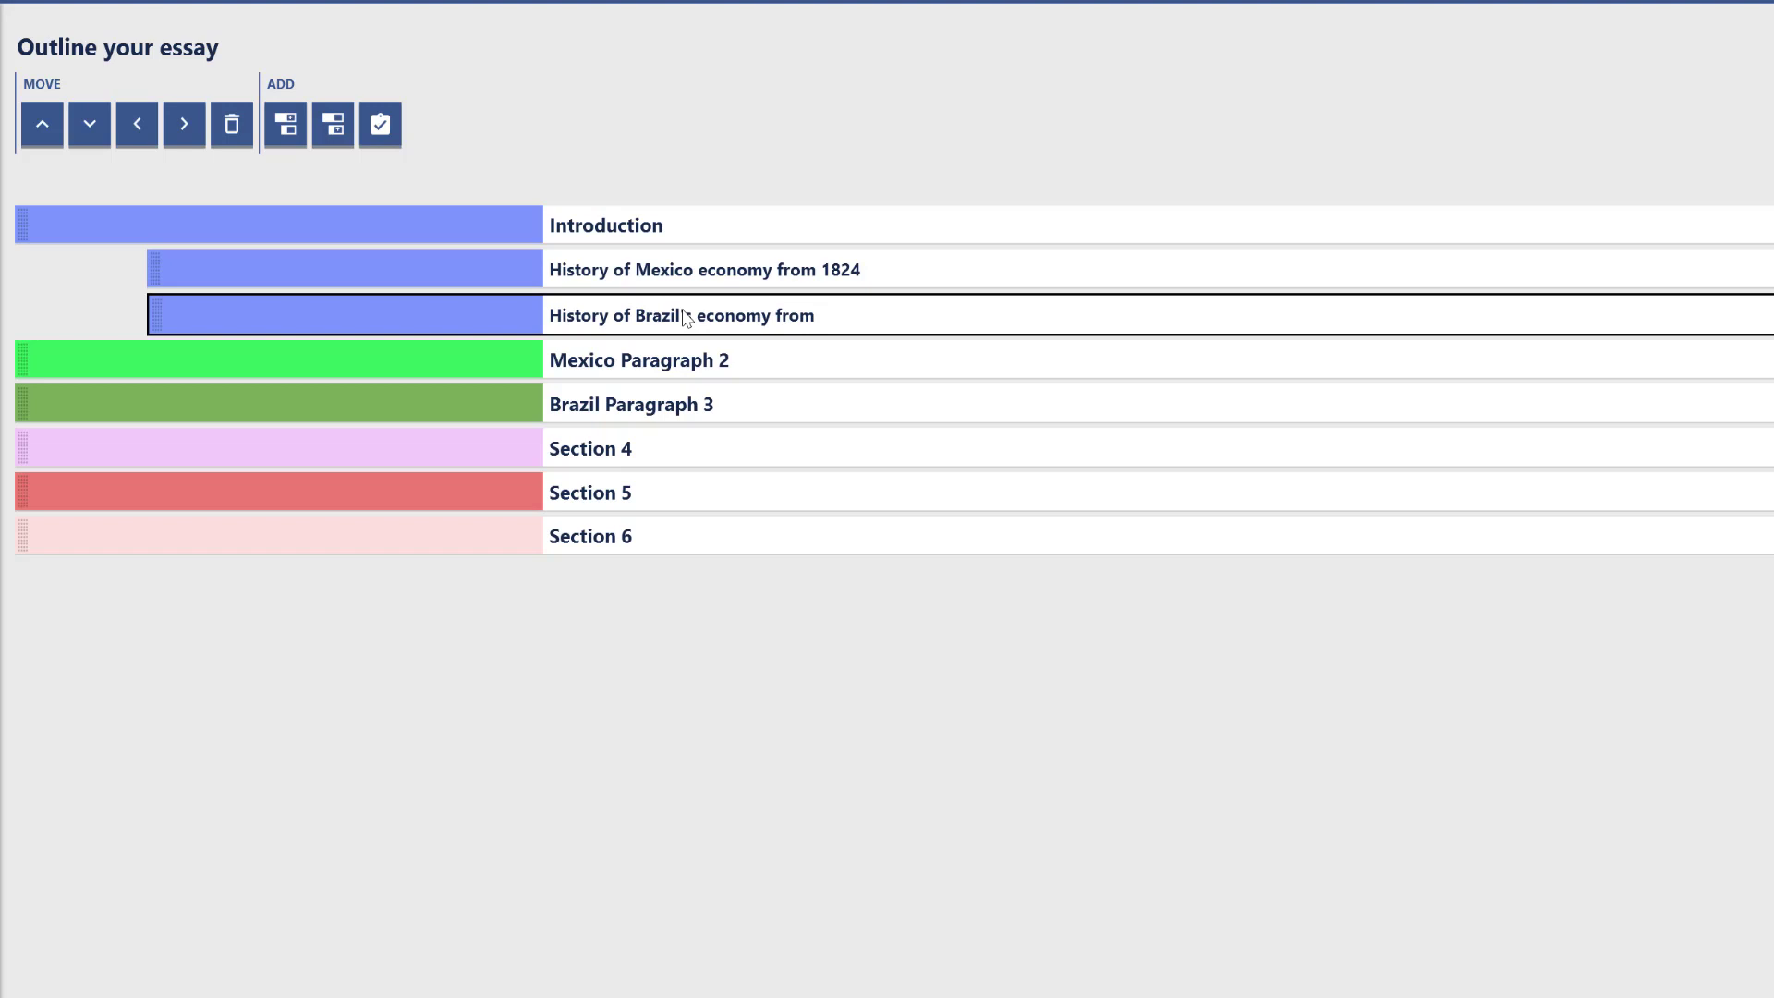
type("1824")
left_click(685, 315)
type("'s")
left_click(625, 273)
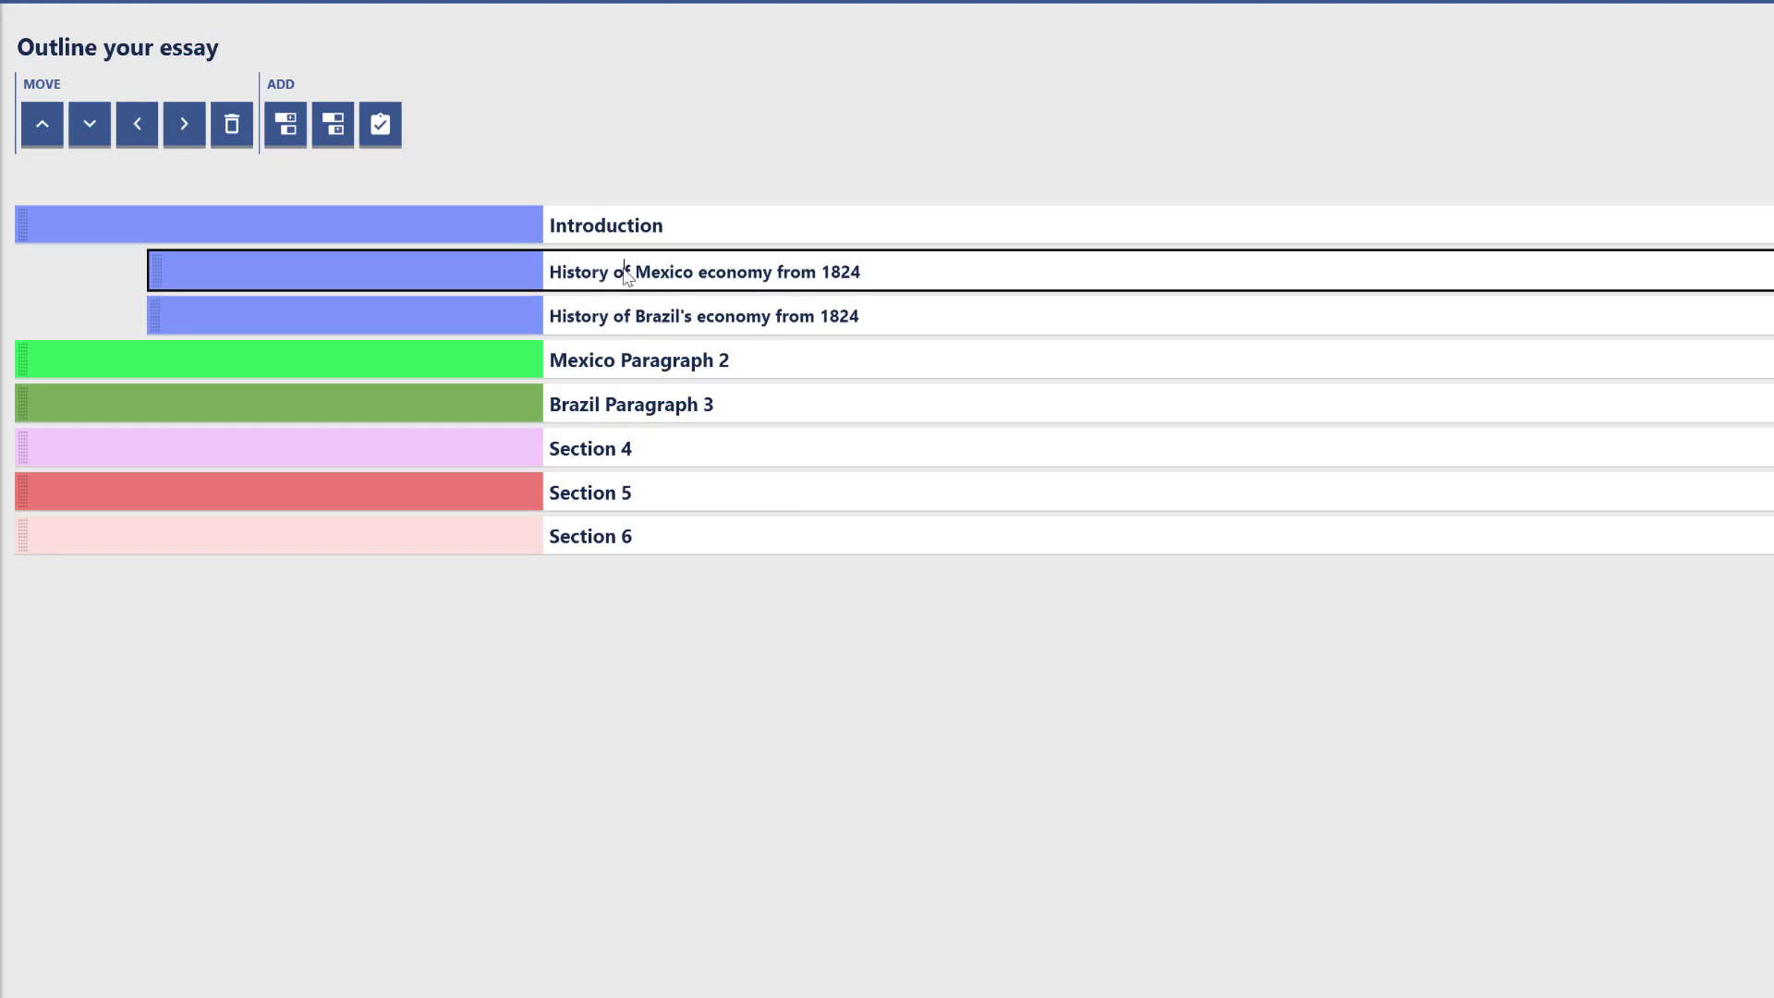
left_click(626, 231)
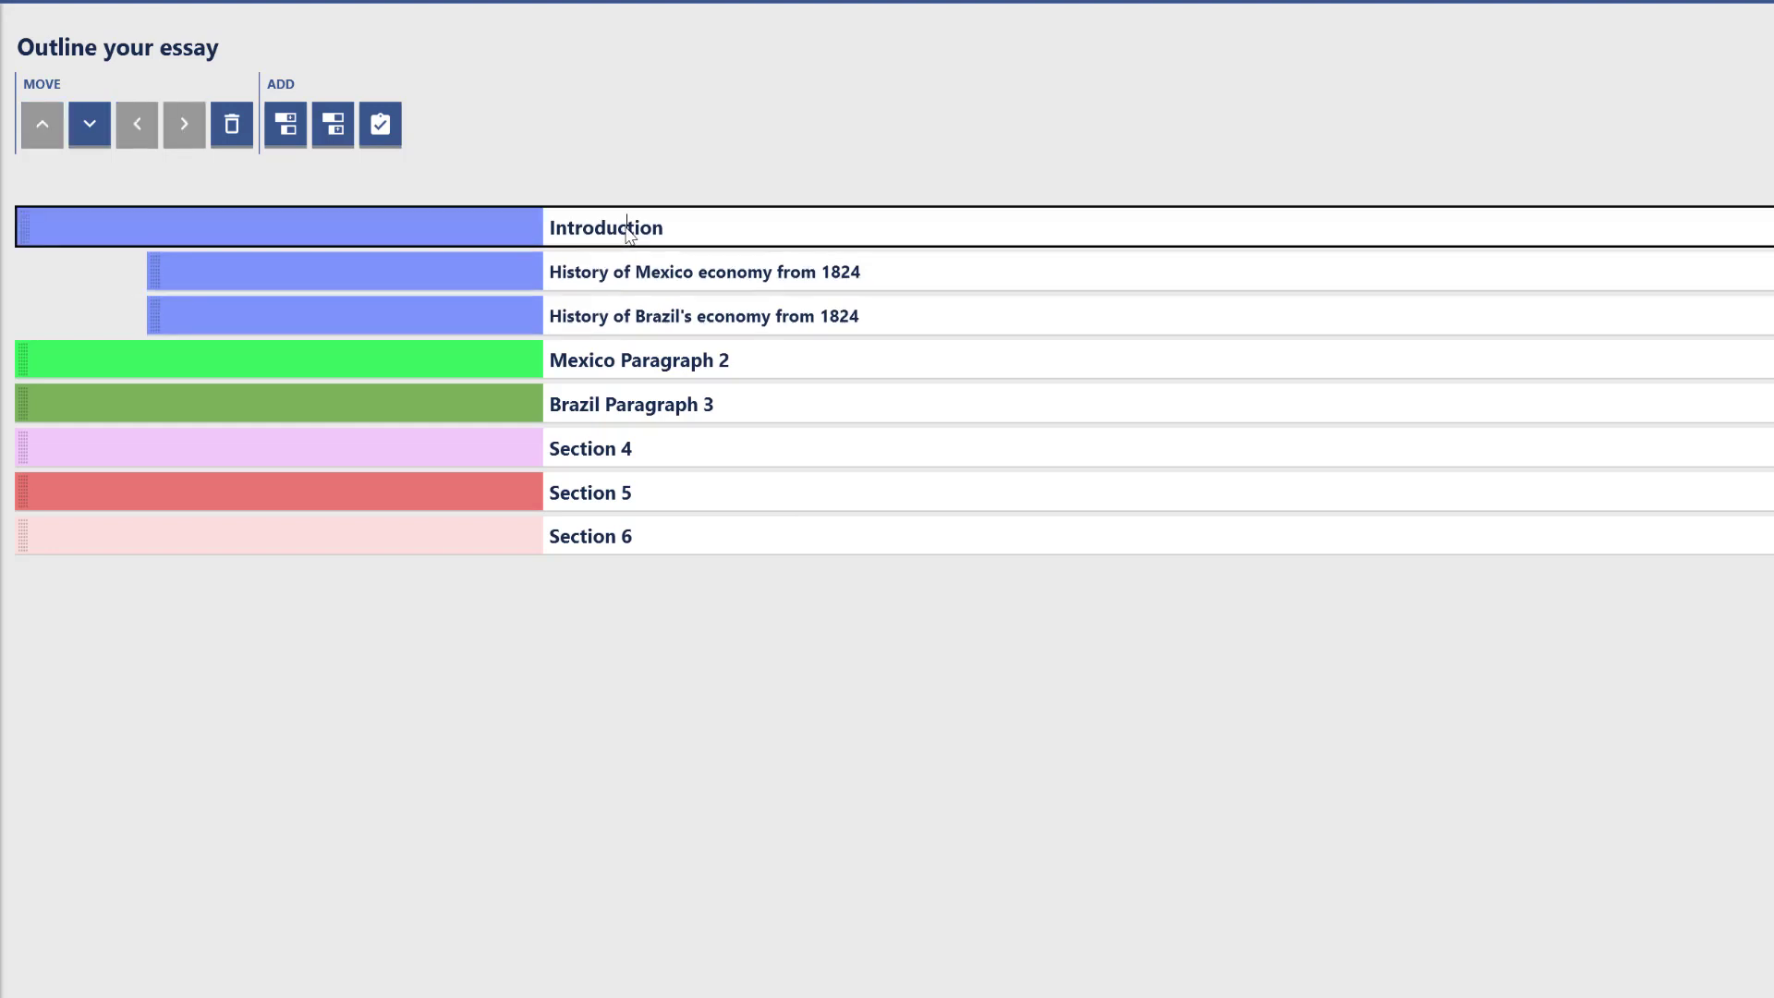
left_click(634, 280)
left_click(629, 319)
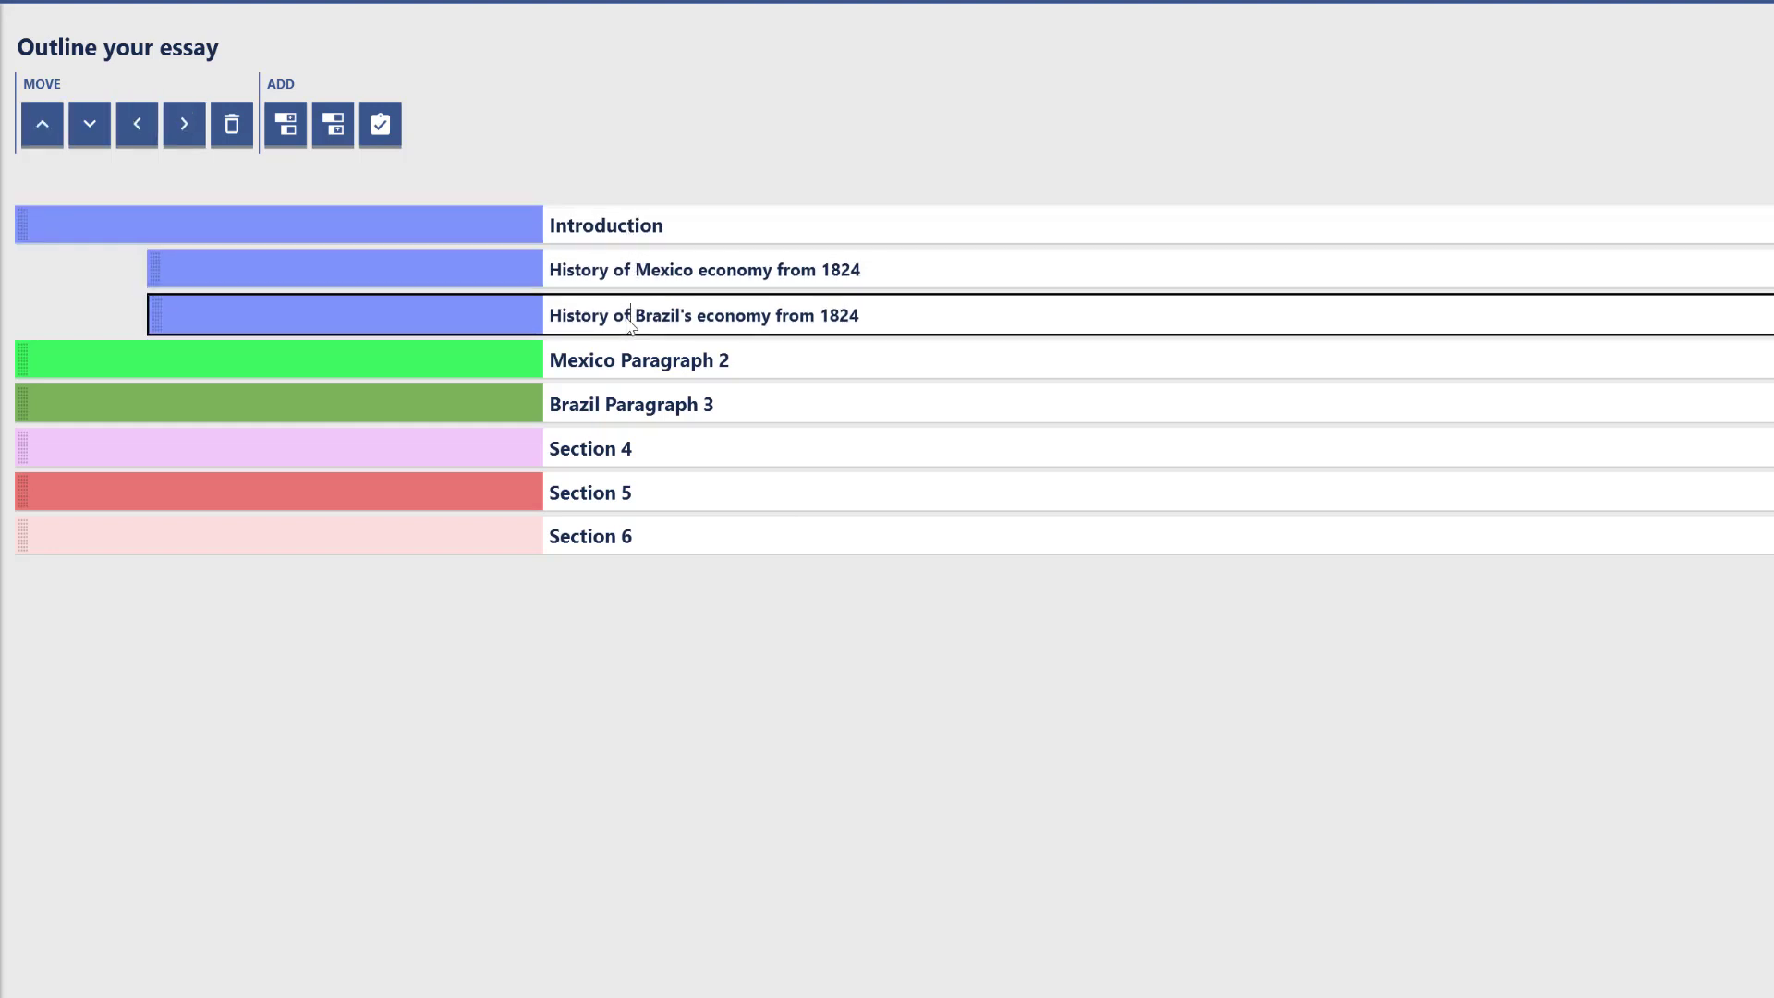
left_click(625, 365)
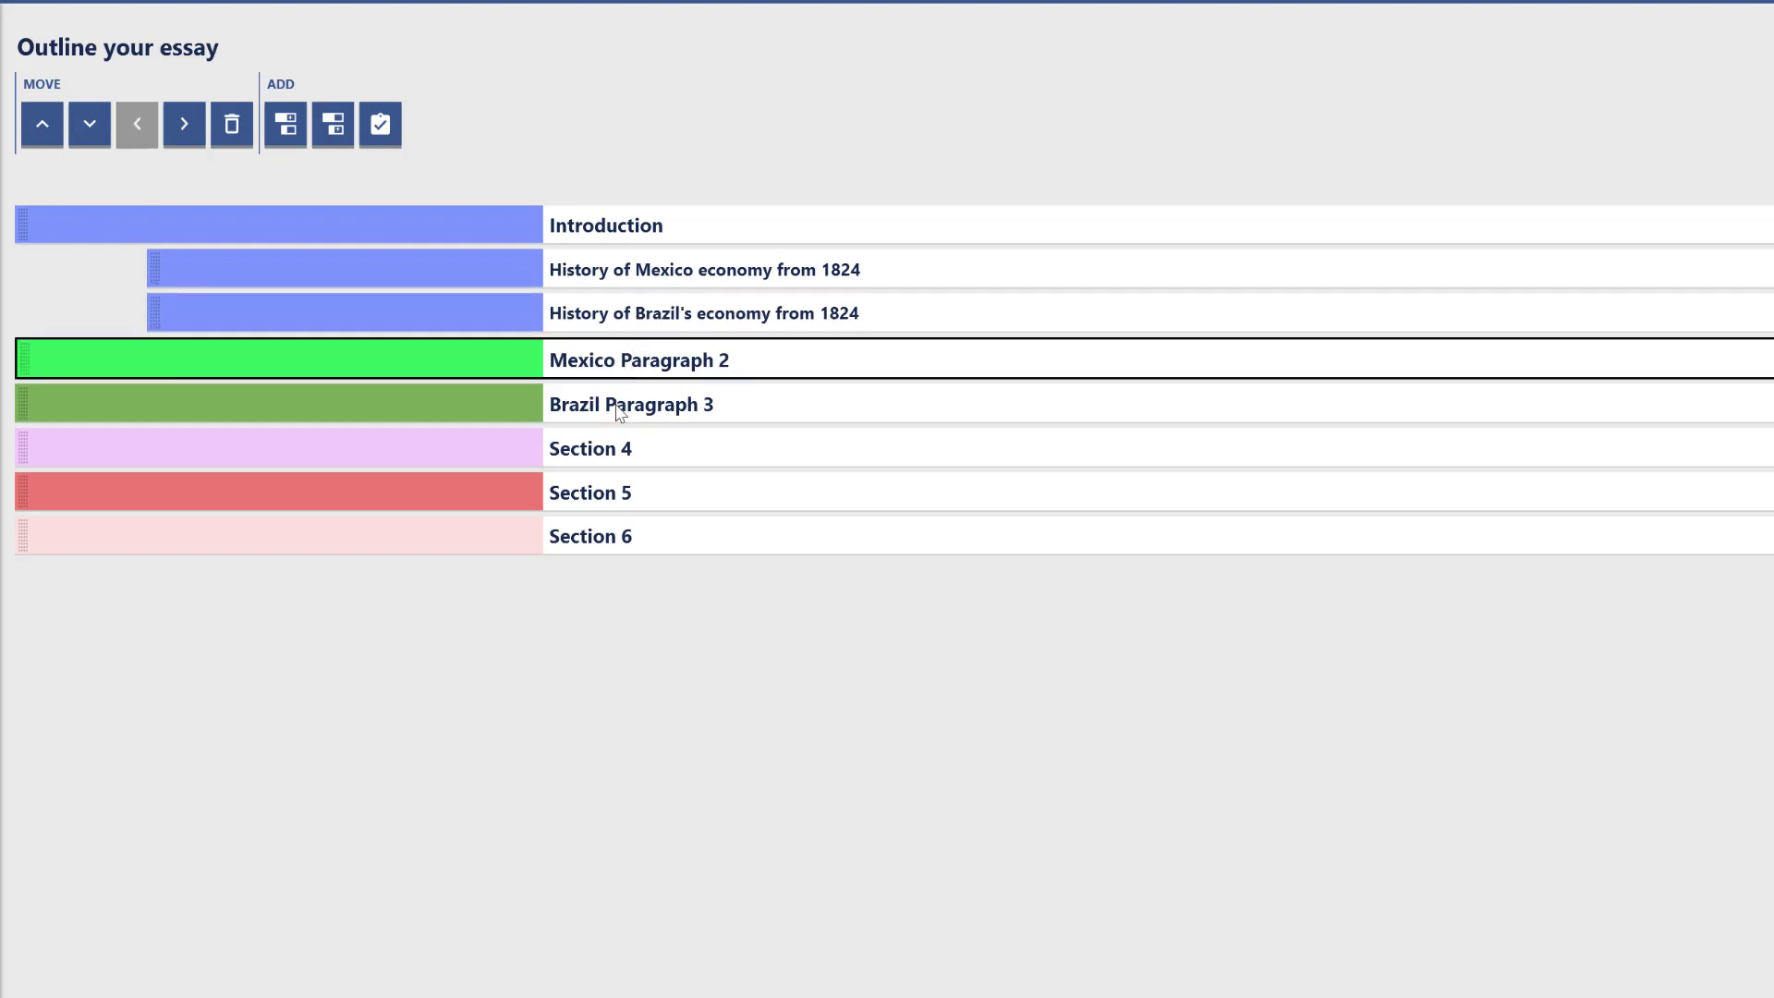
left_click(619, 411)
Reorder the Introduction subsections so Brazil's economy history comes before Mexico's
left_click(610, 275)
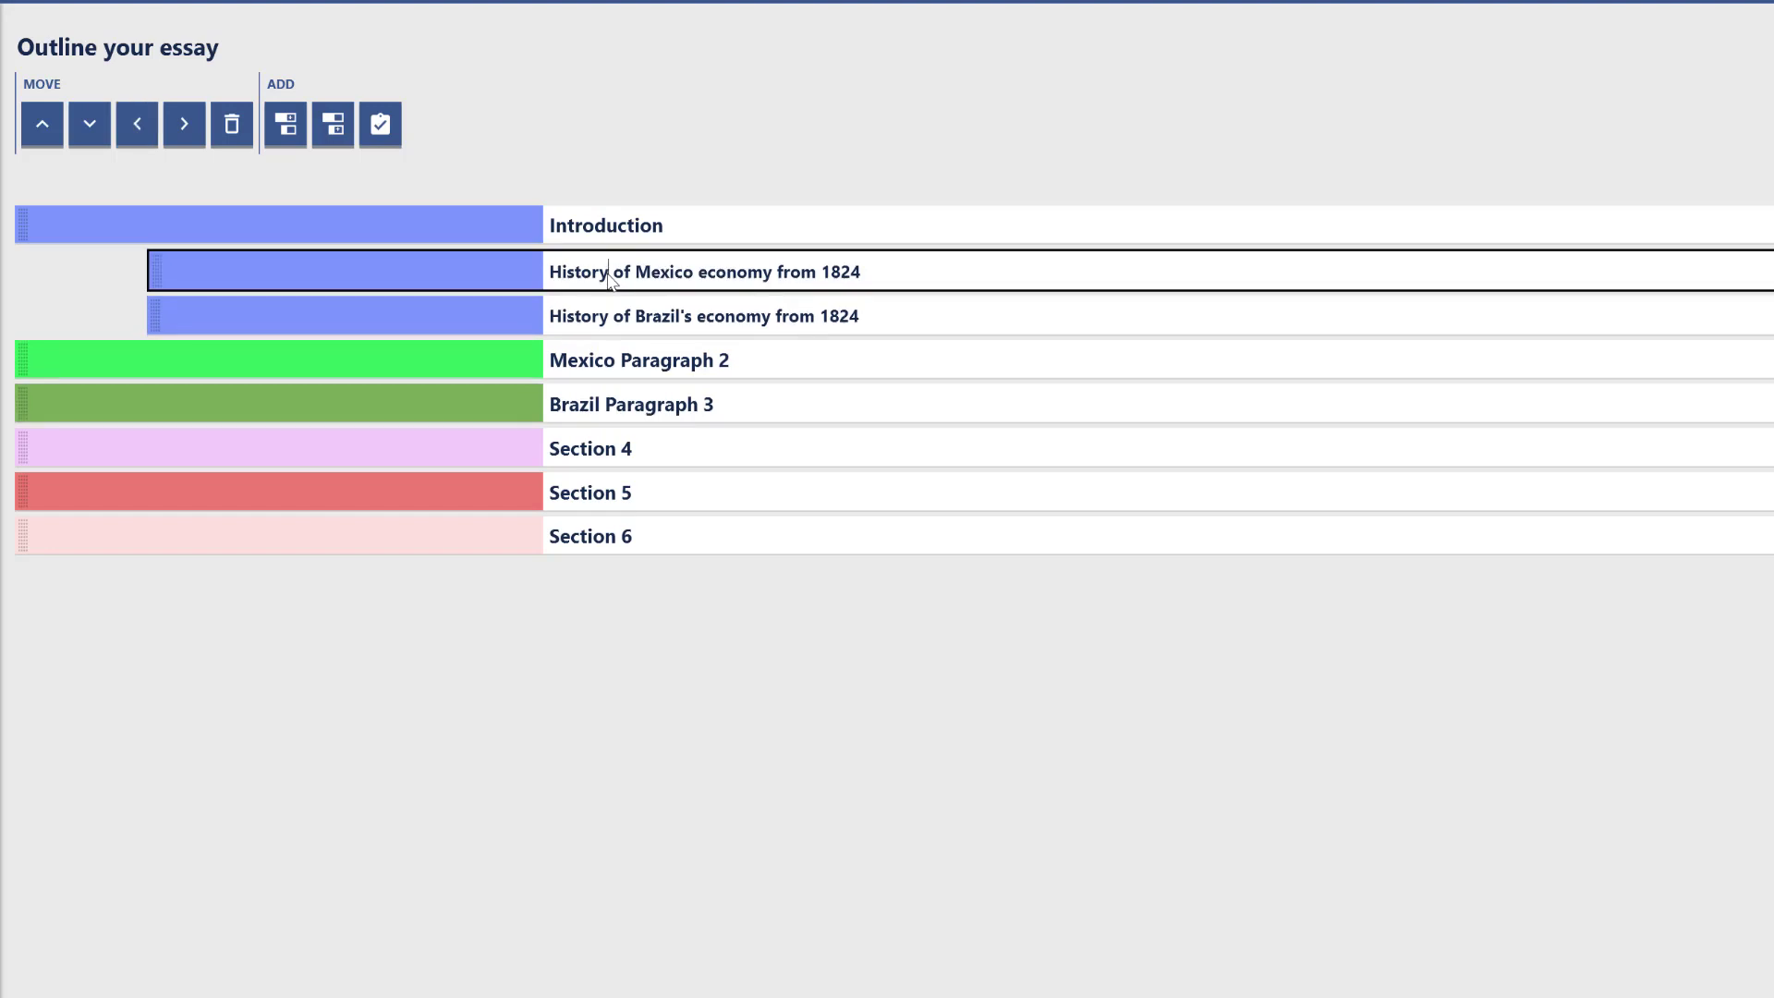
left_click_drag(451, 318, 208, 264)
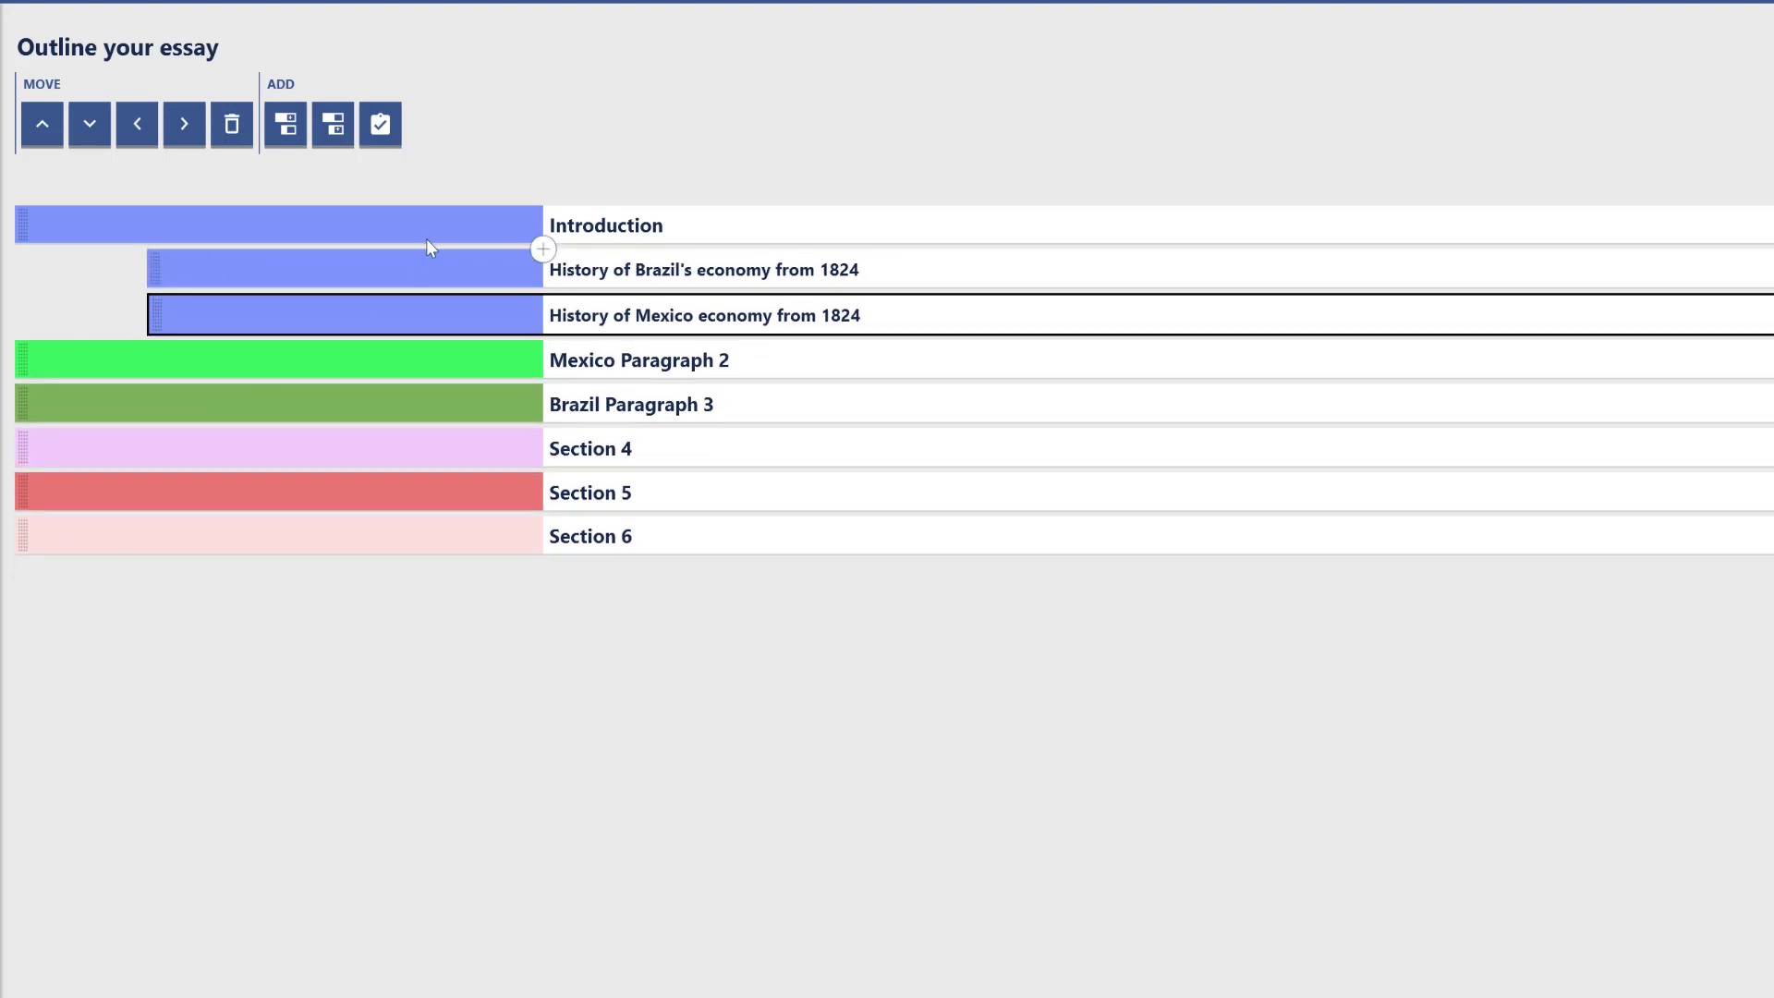
Promote the Brazil economy history subsection to a main section and demote it back to a subsection
left_click(401, 270)
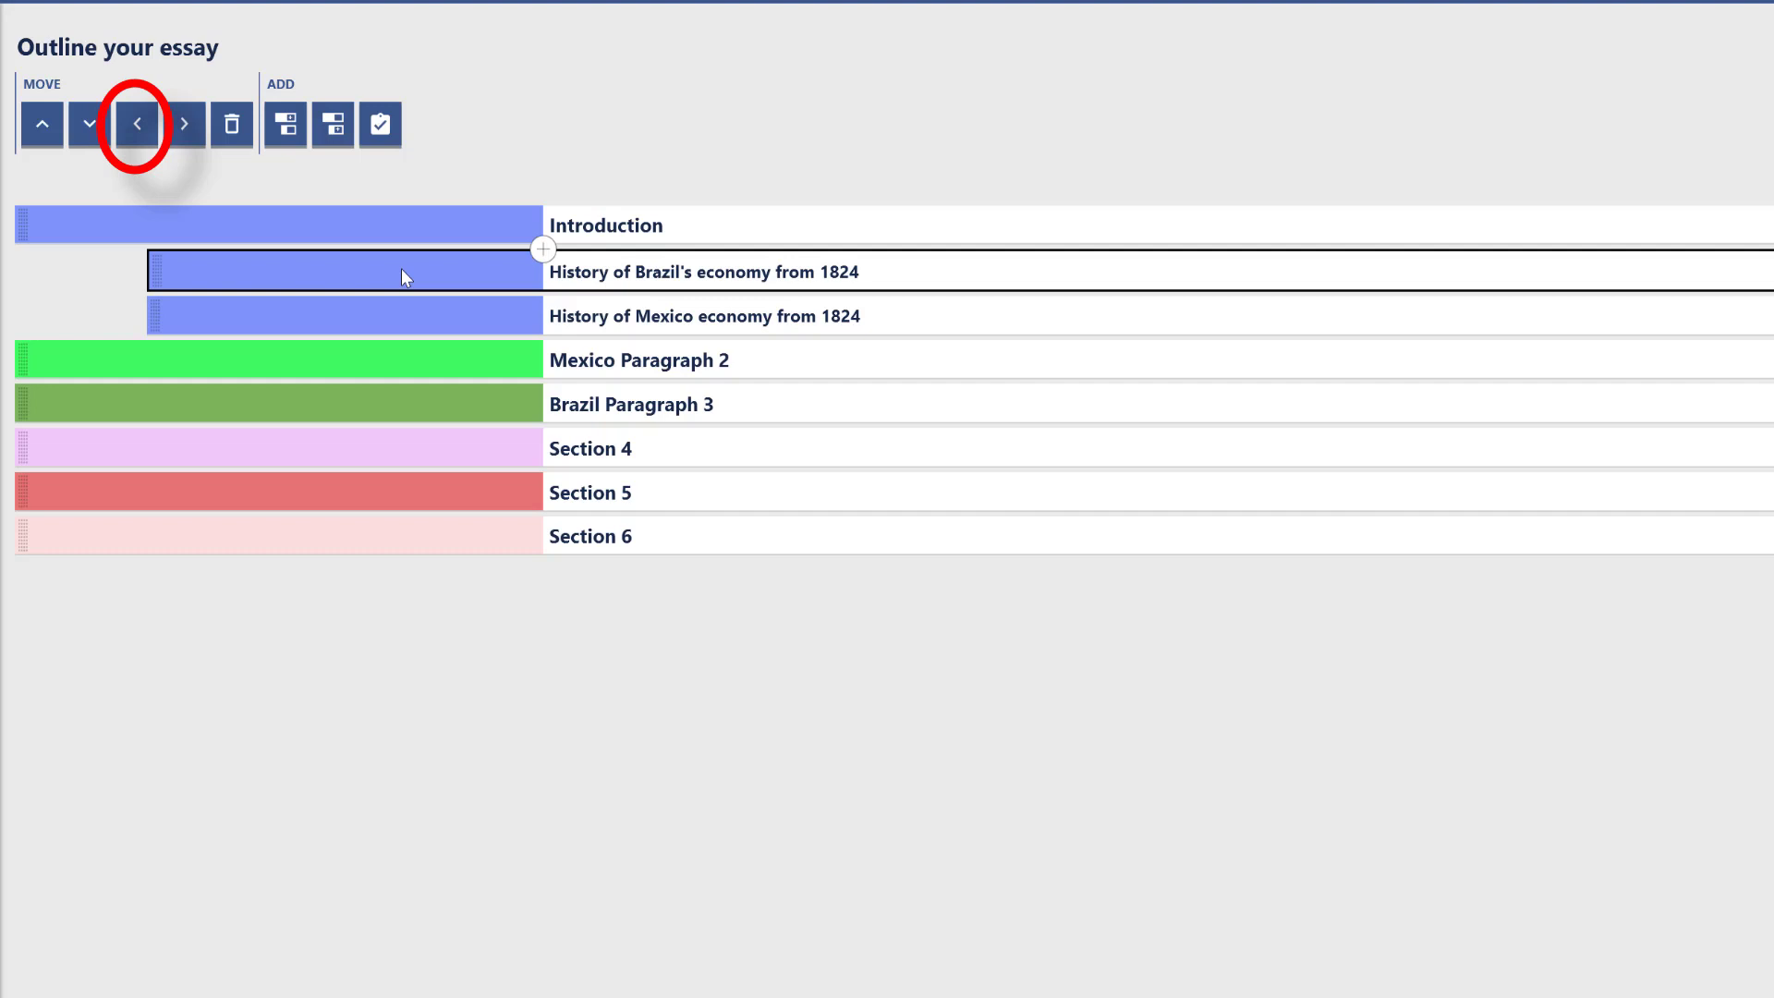
left_click(144, 126)
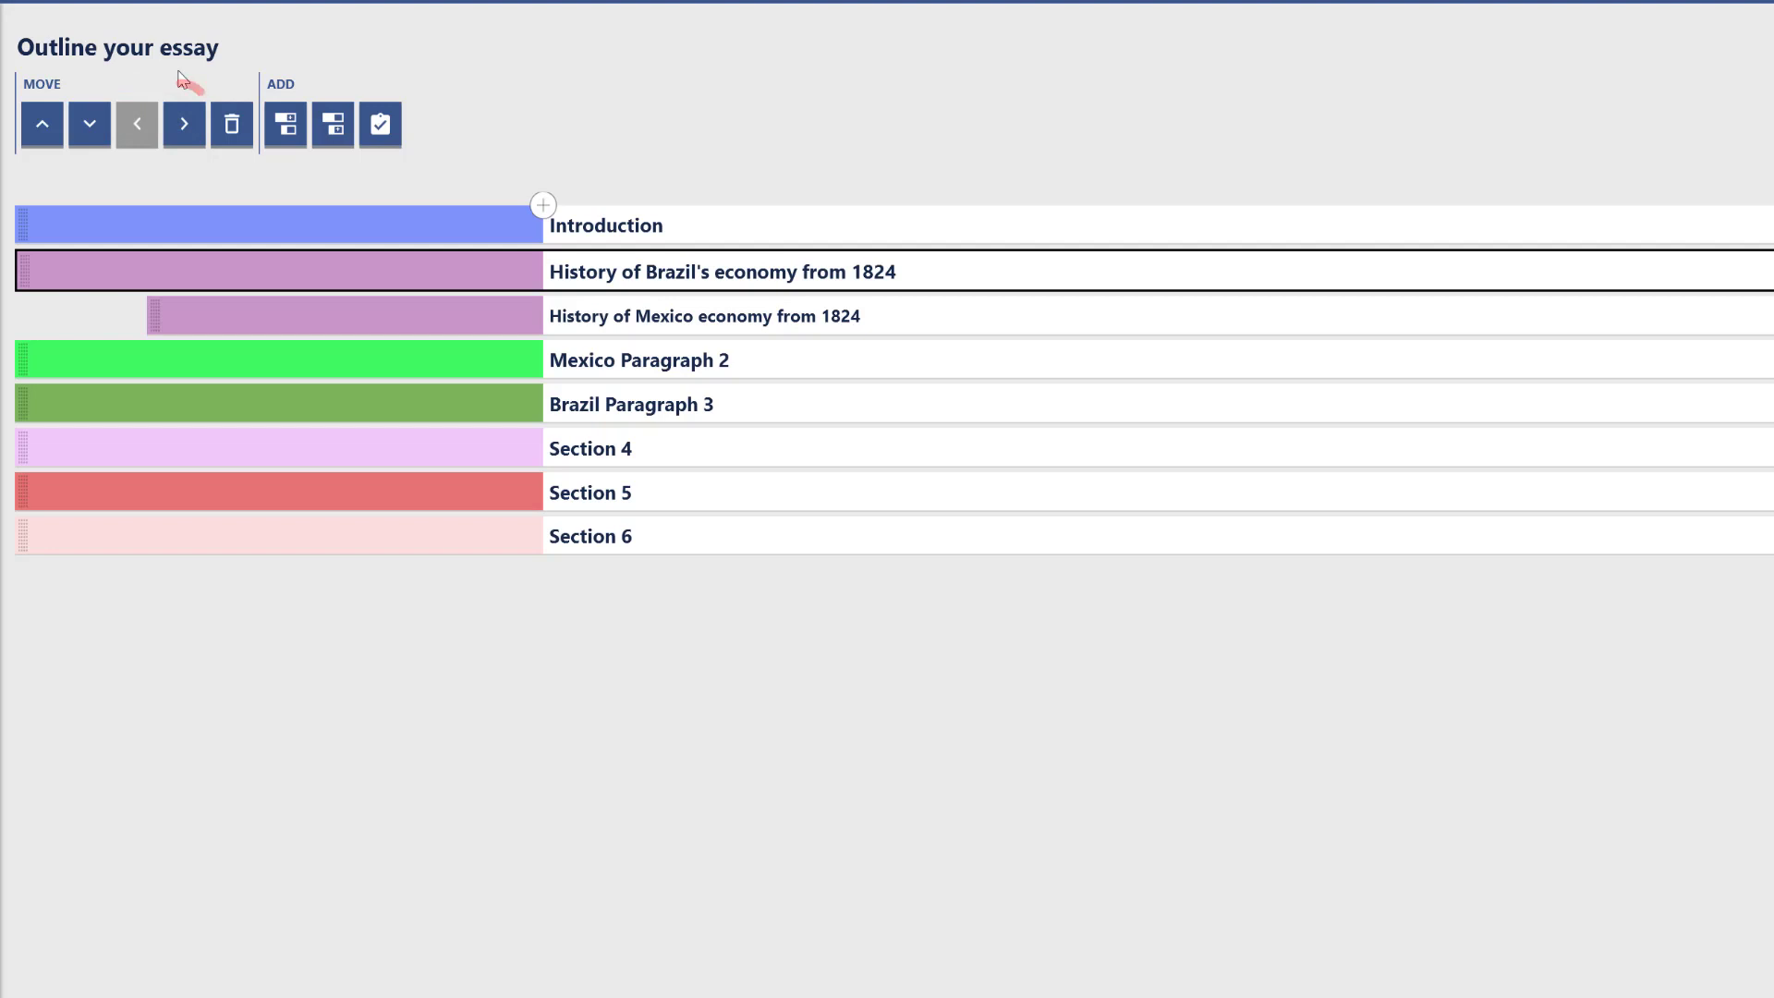
left_click(184, 129)
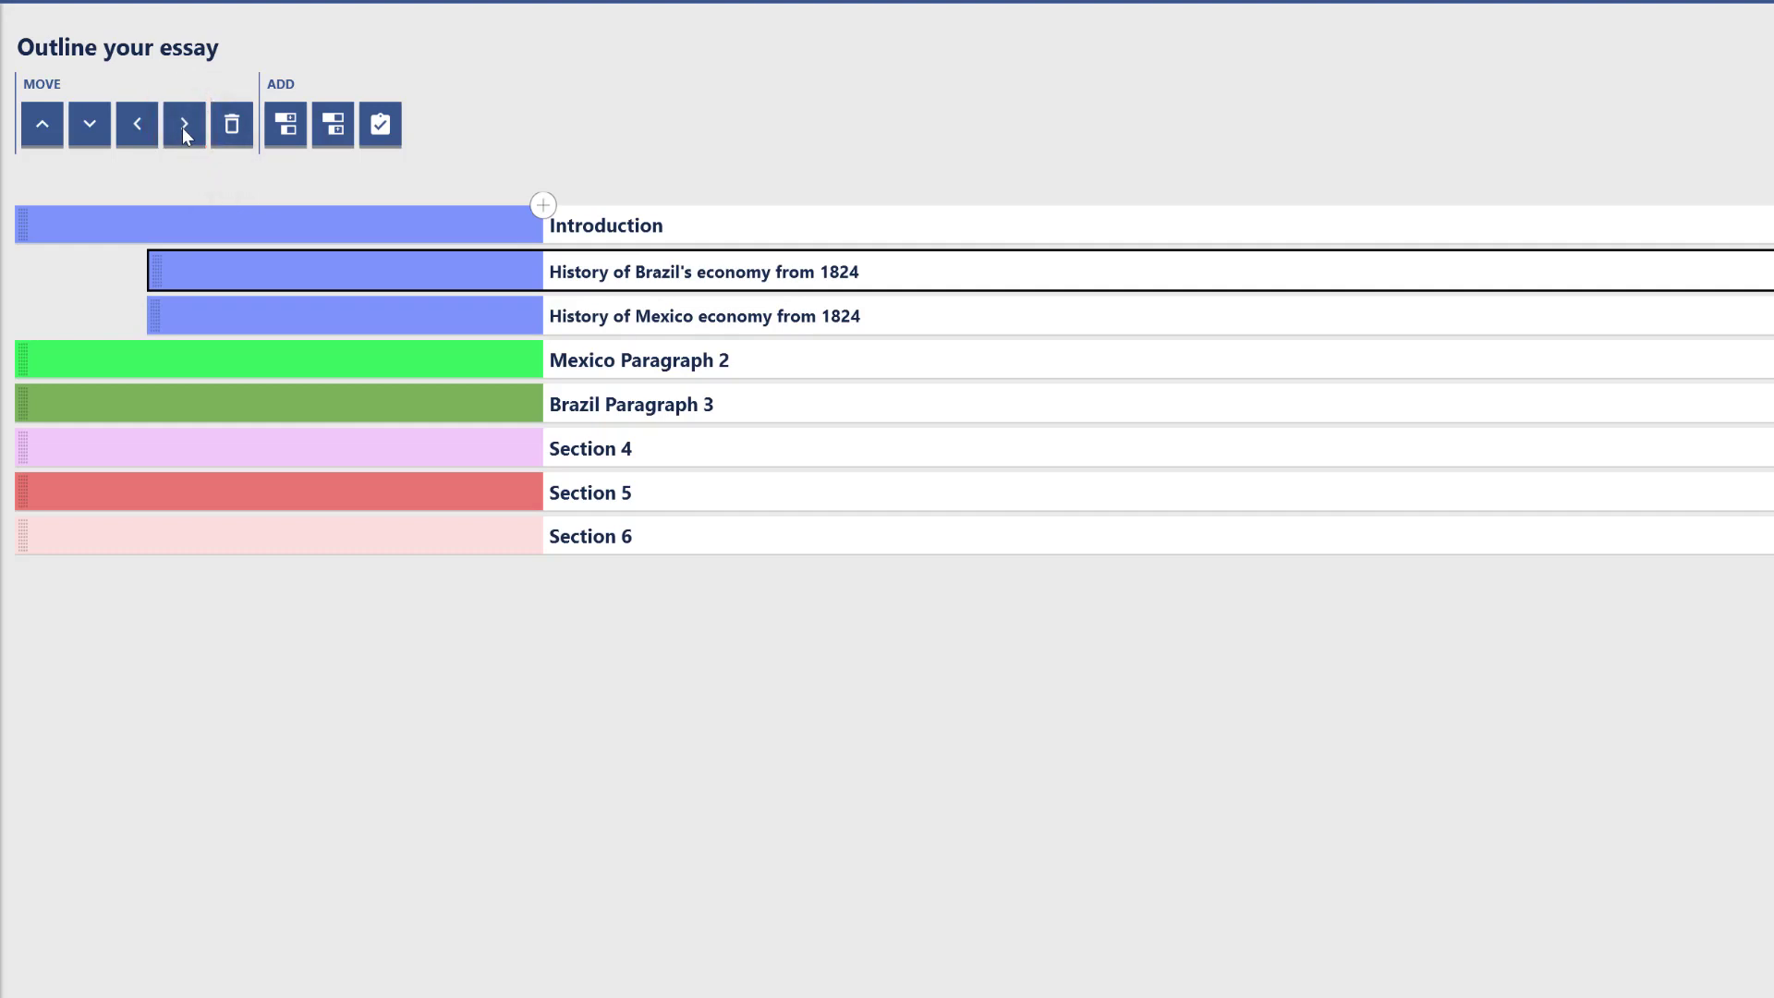
Add a task under the Mexico economy history subsection reading "Research from worldcat and jstor sources."
left_click(635, 322)
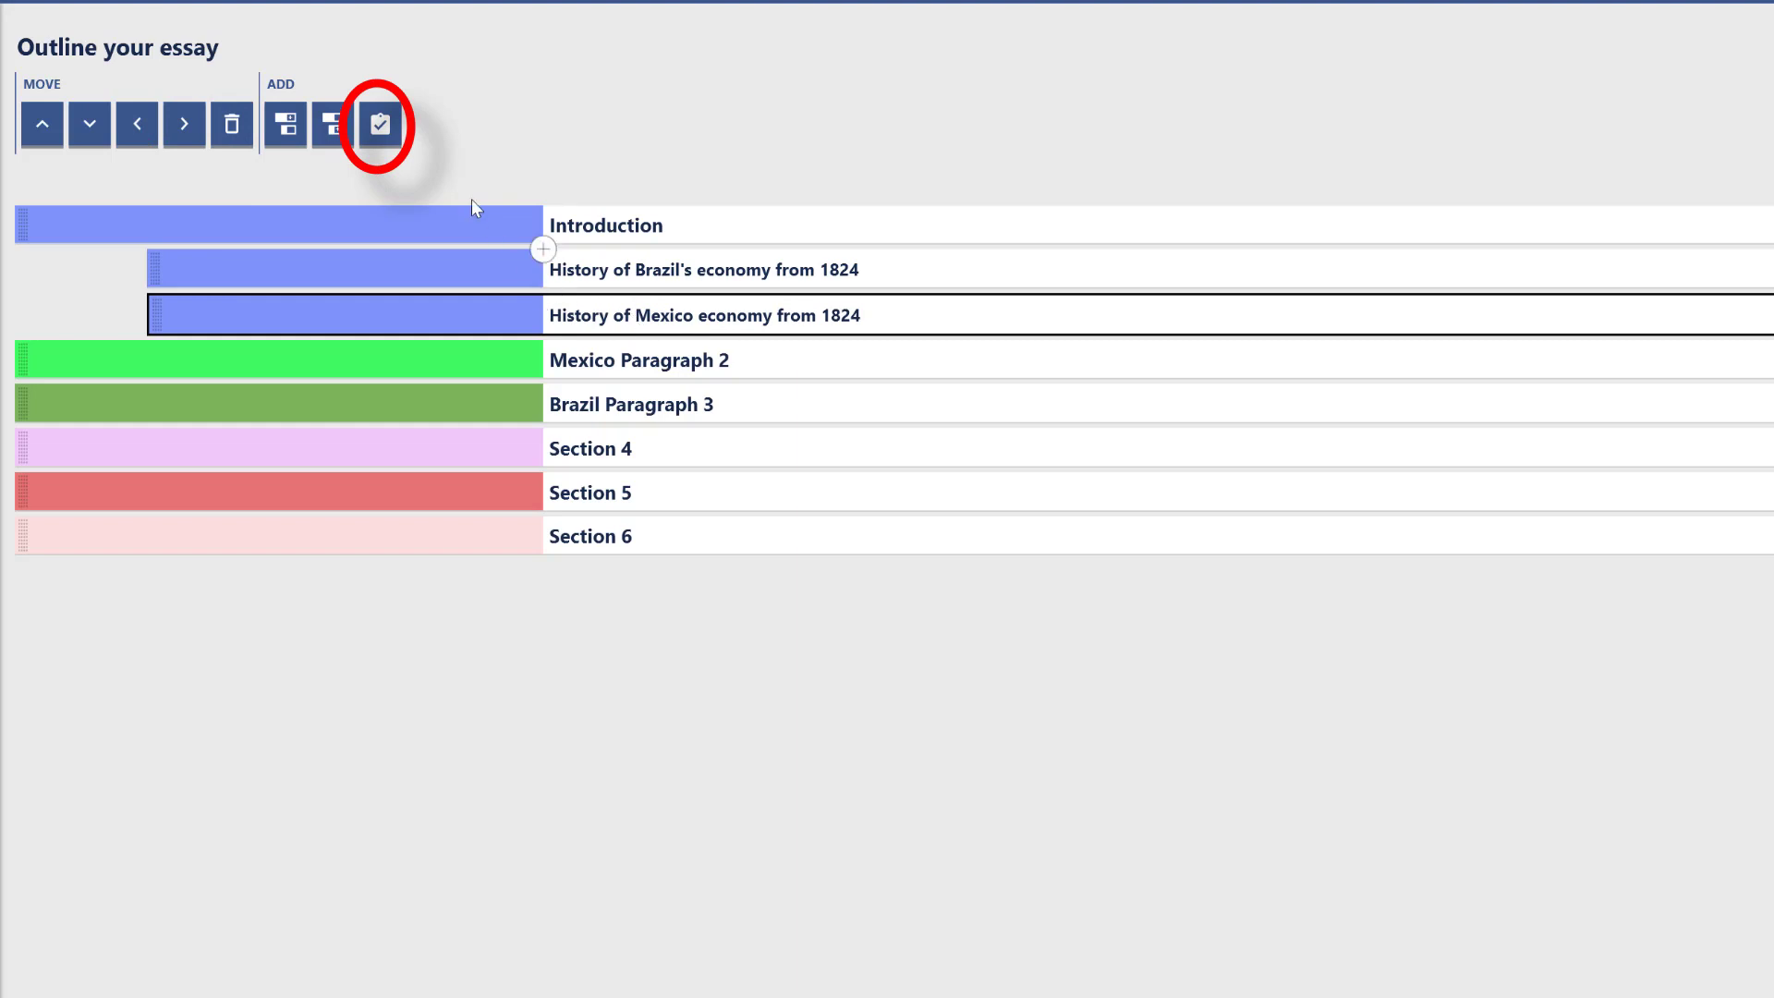
left_click(380, 122)
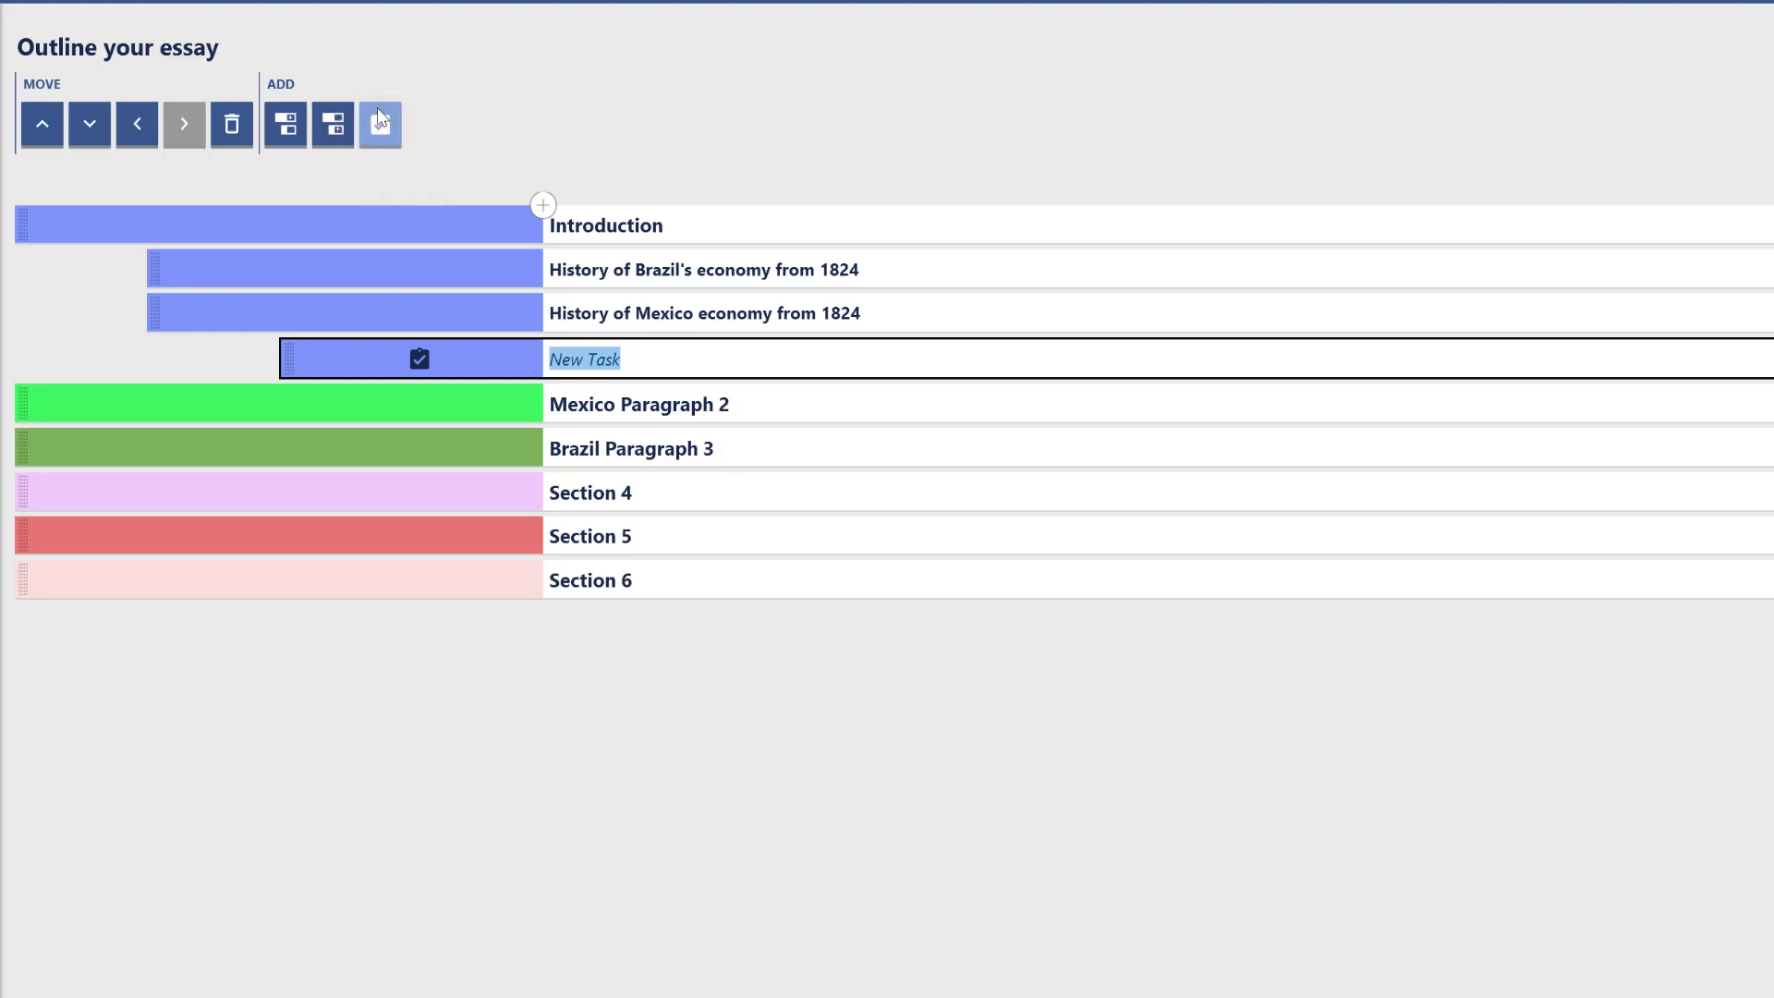
type("Research from worls")
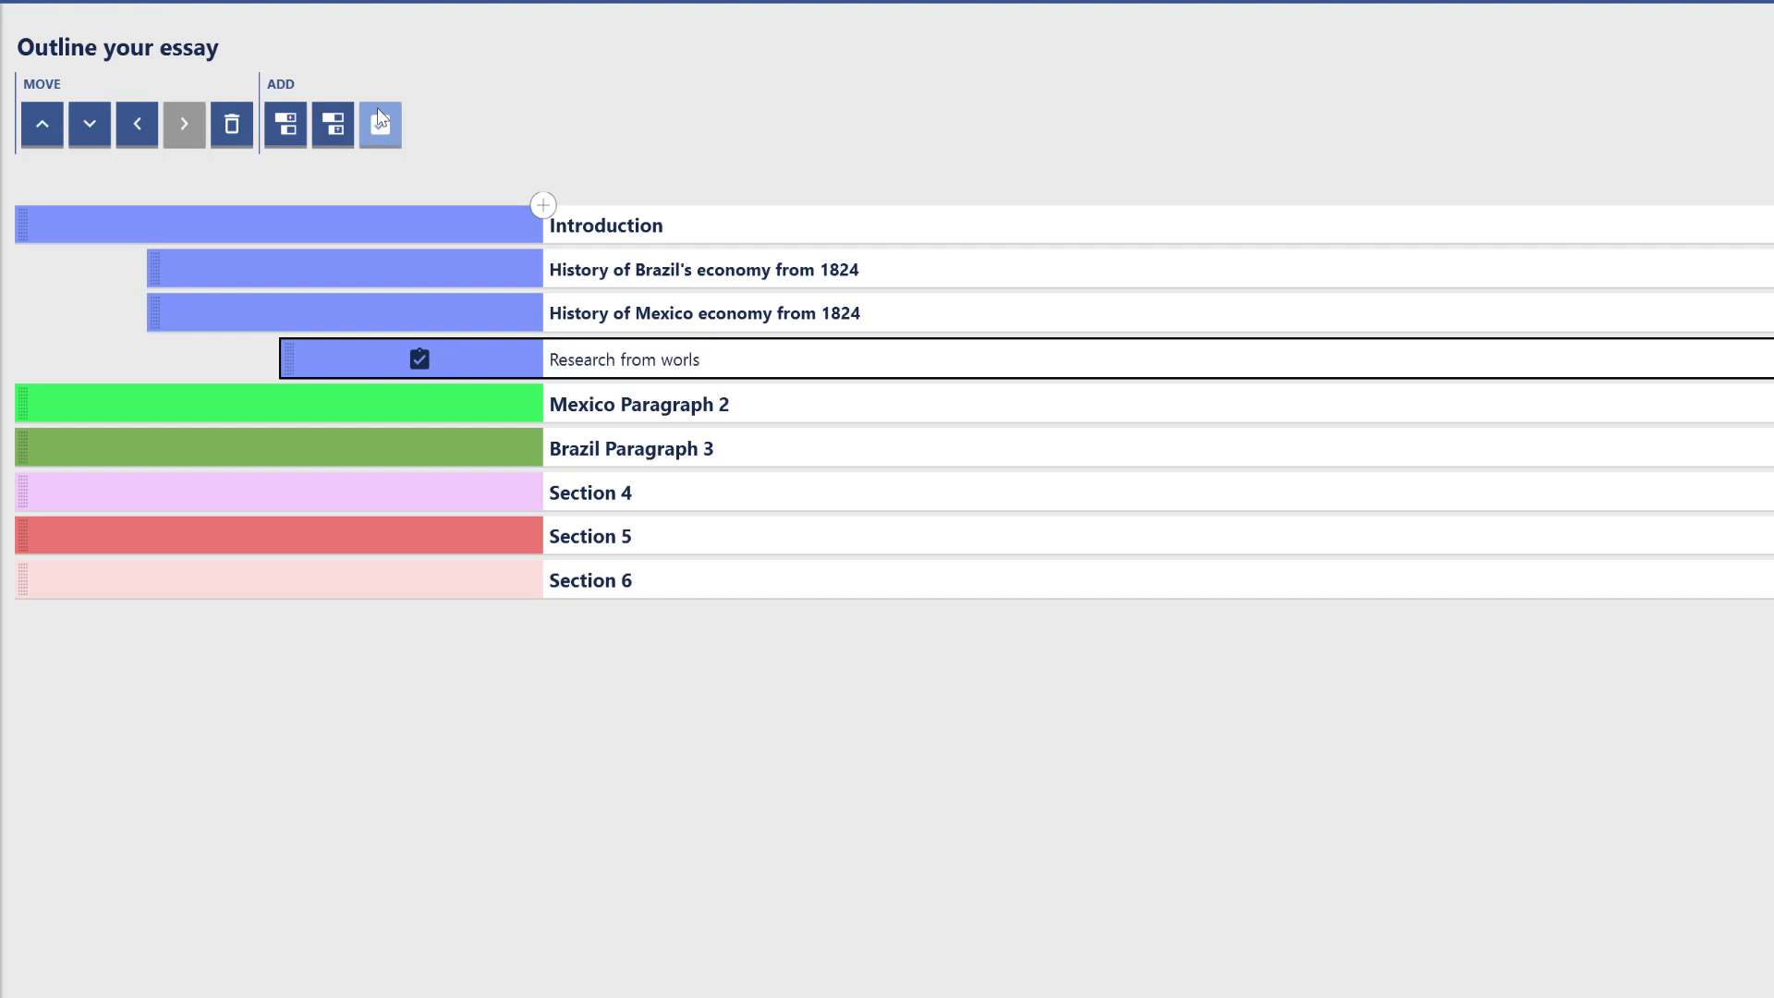
key("BackSpace")
type("dcat")
type("and jstor sources.")
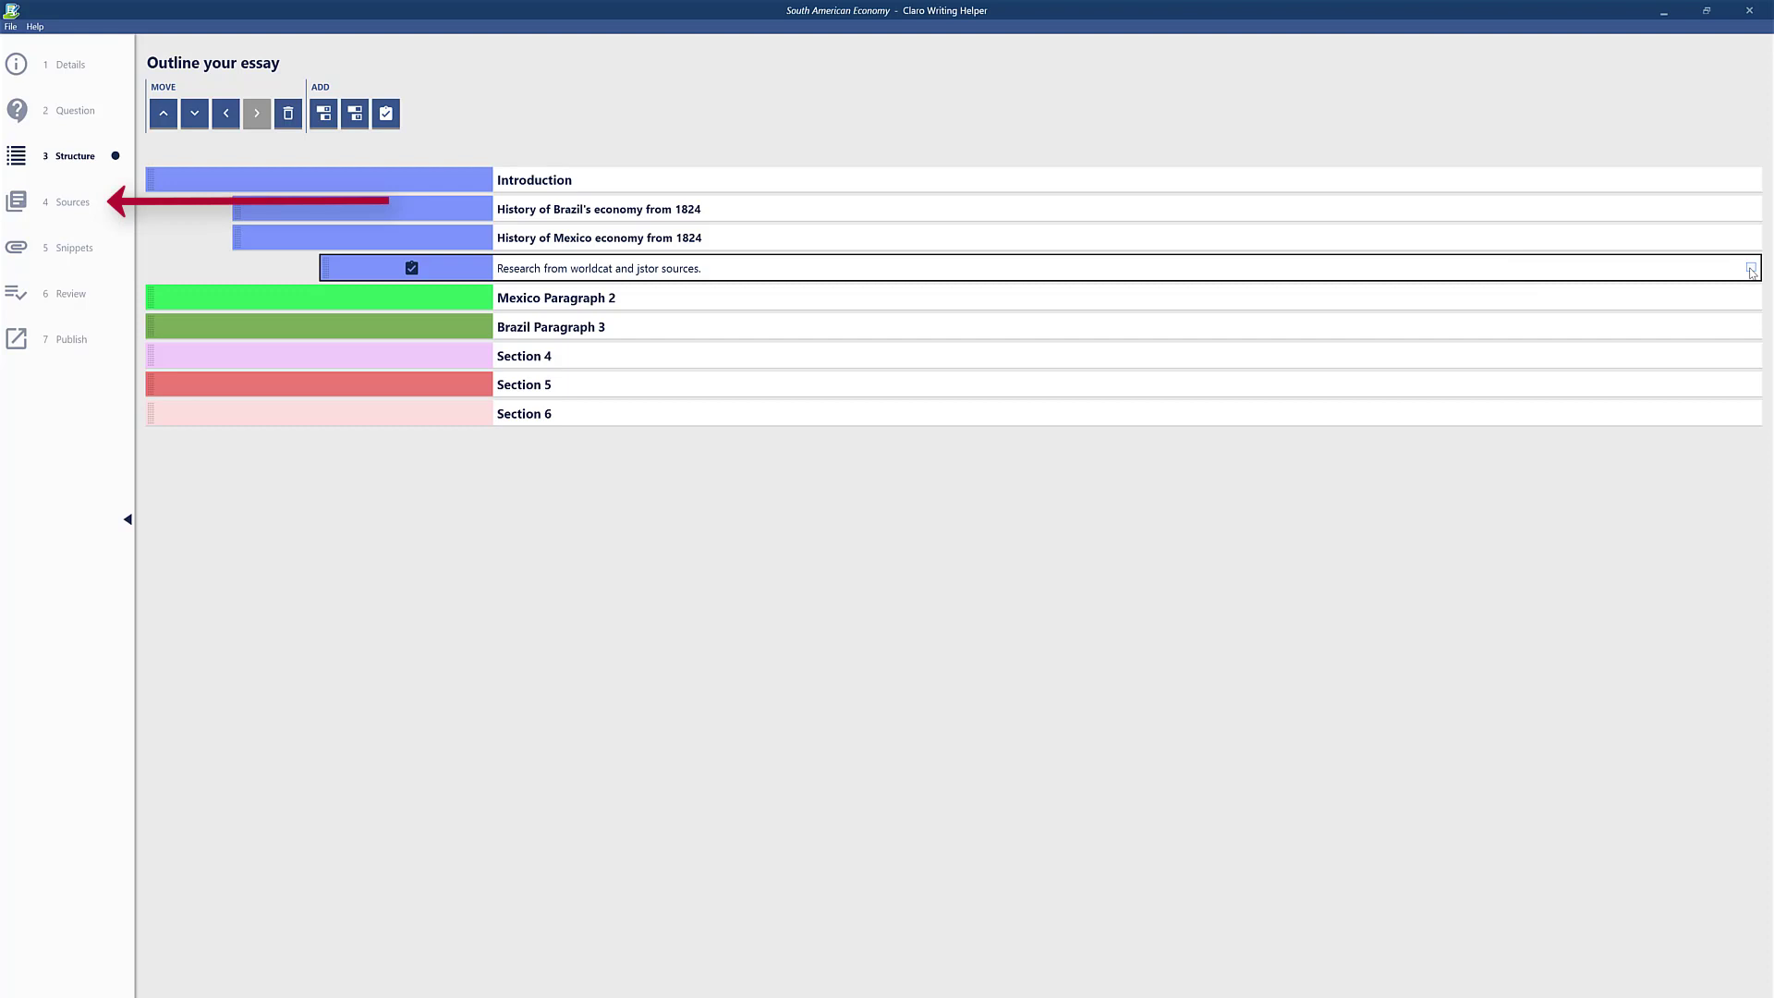
Go to the Sources stage and start opening a website as a source
left_click(50, 205)
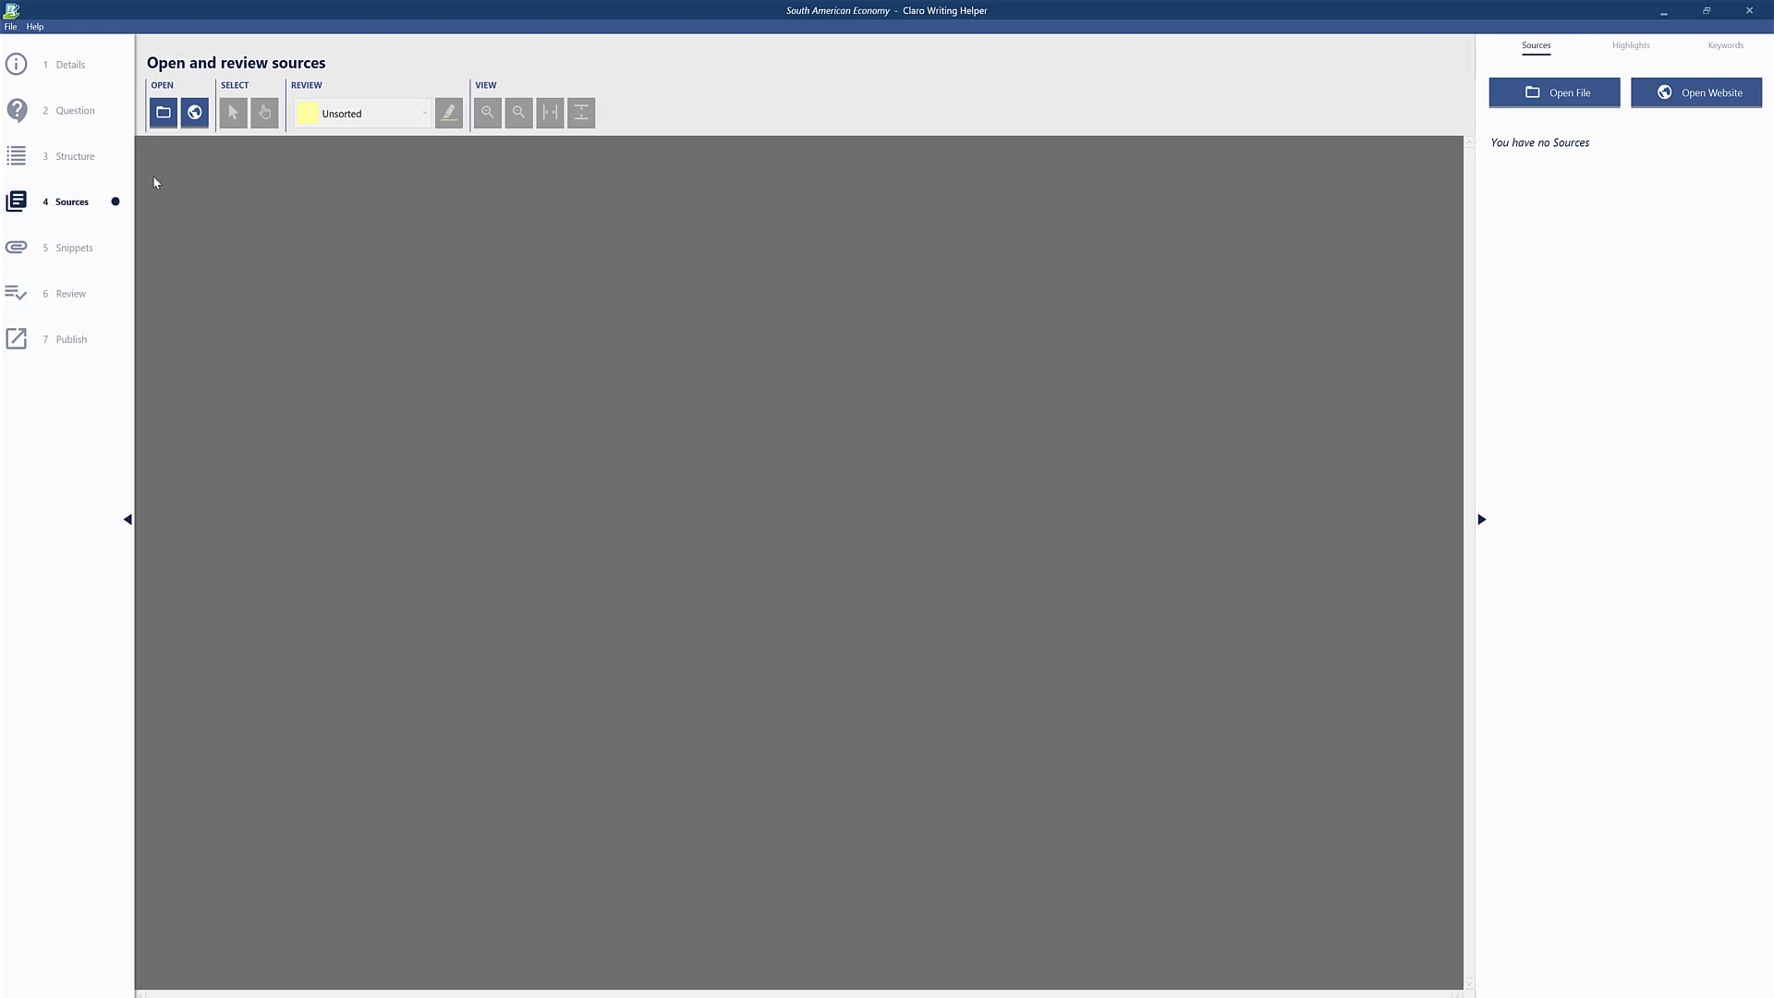
left_click(165, 112)
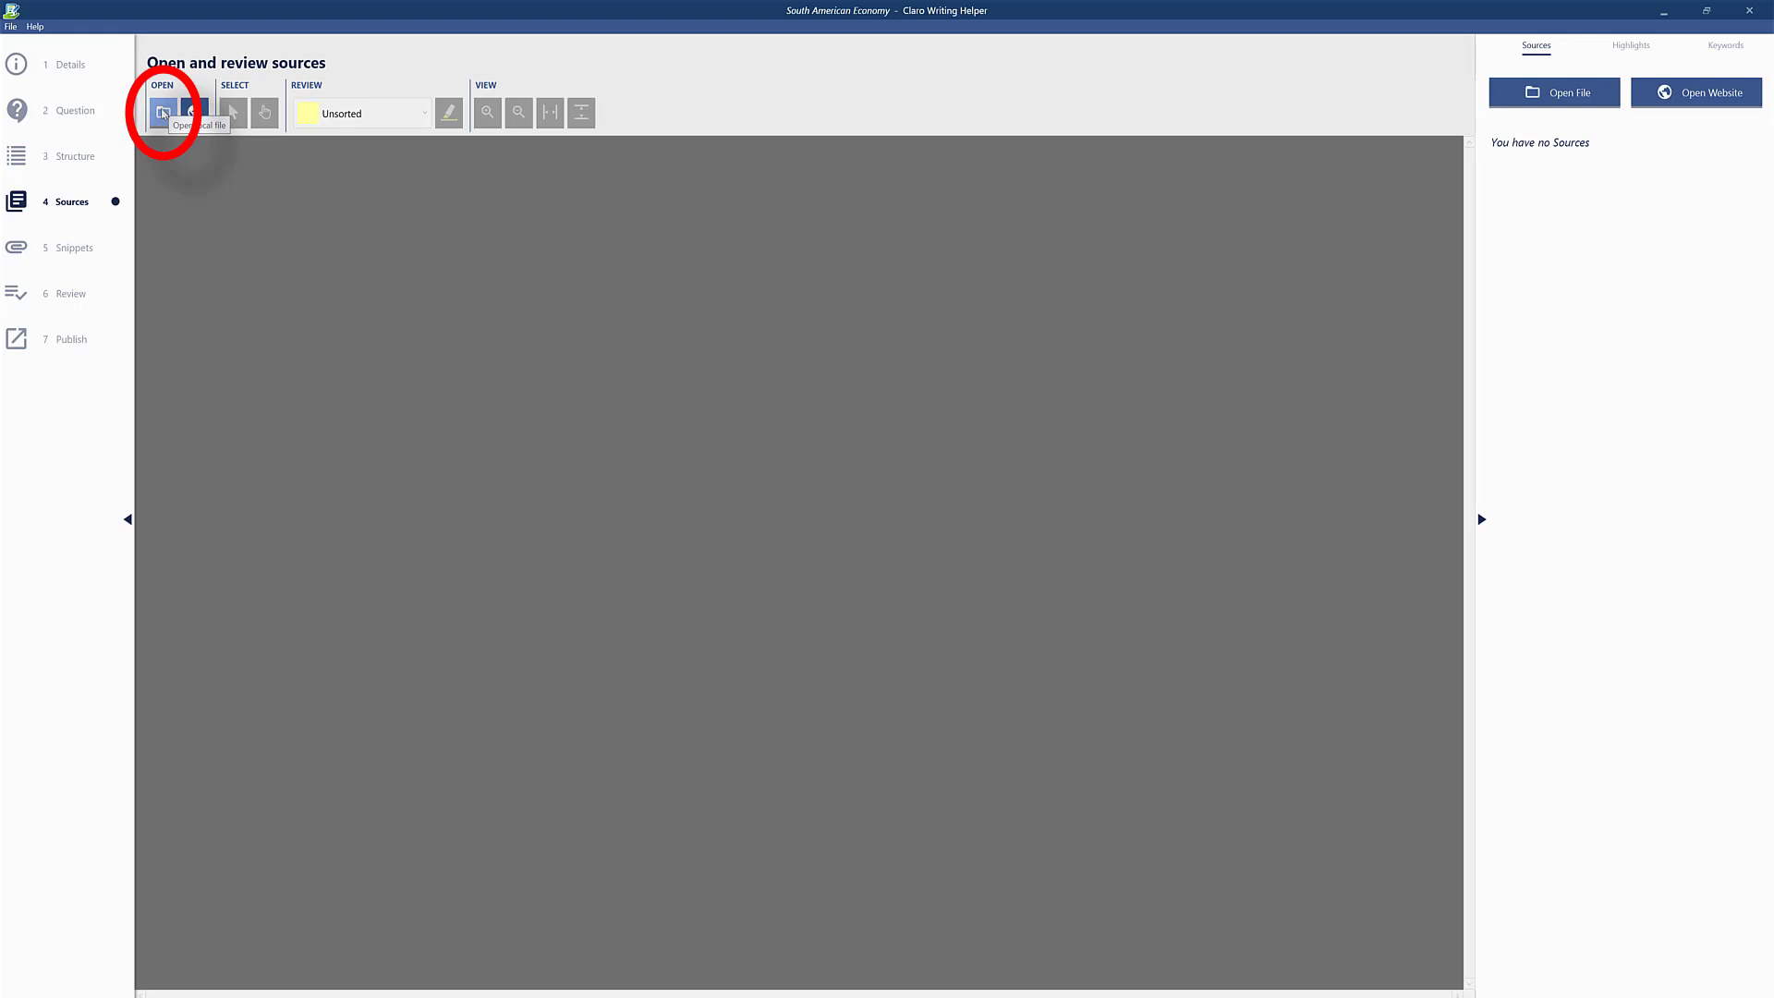
left_click(194, 113)
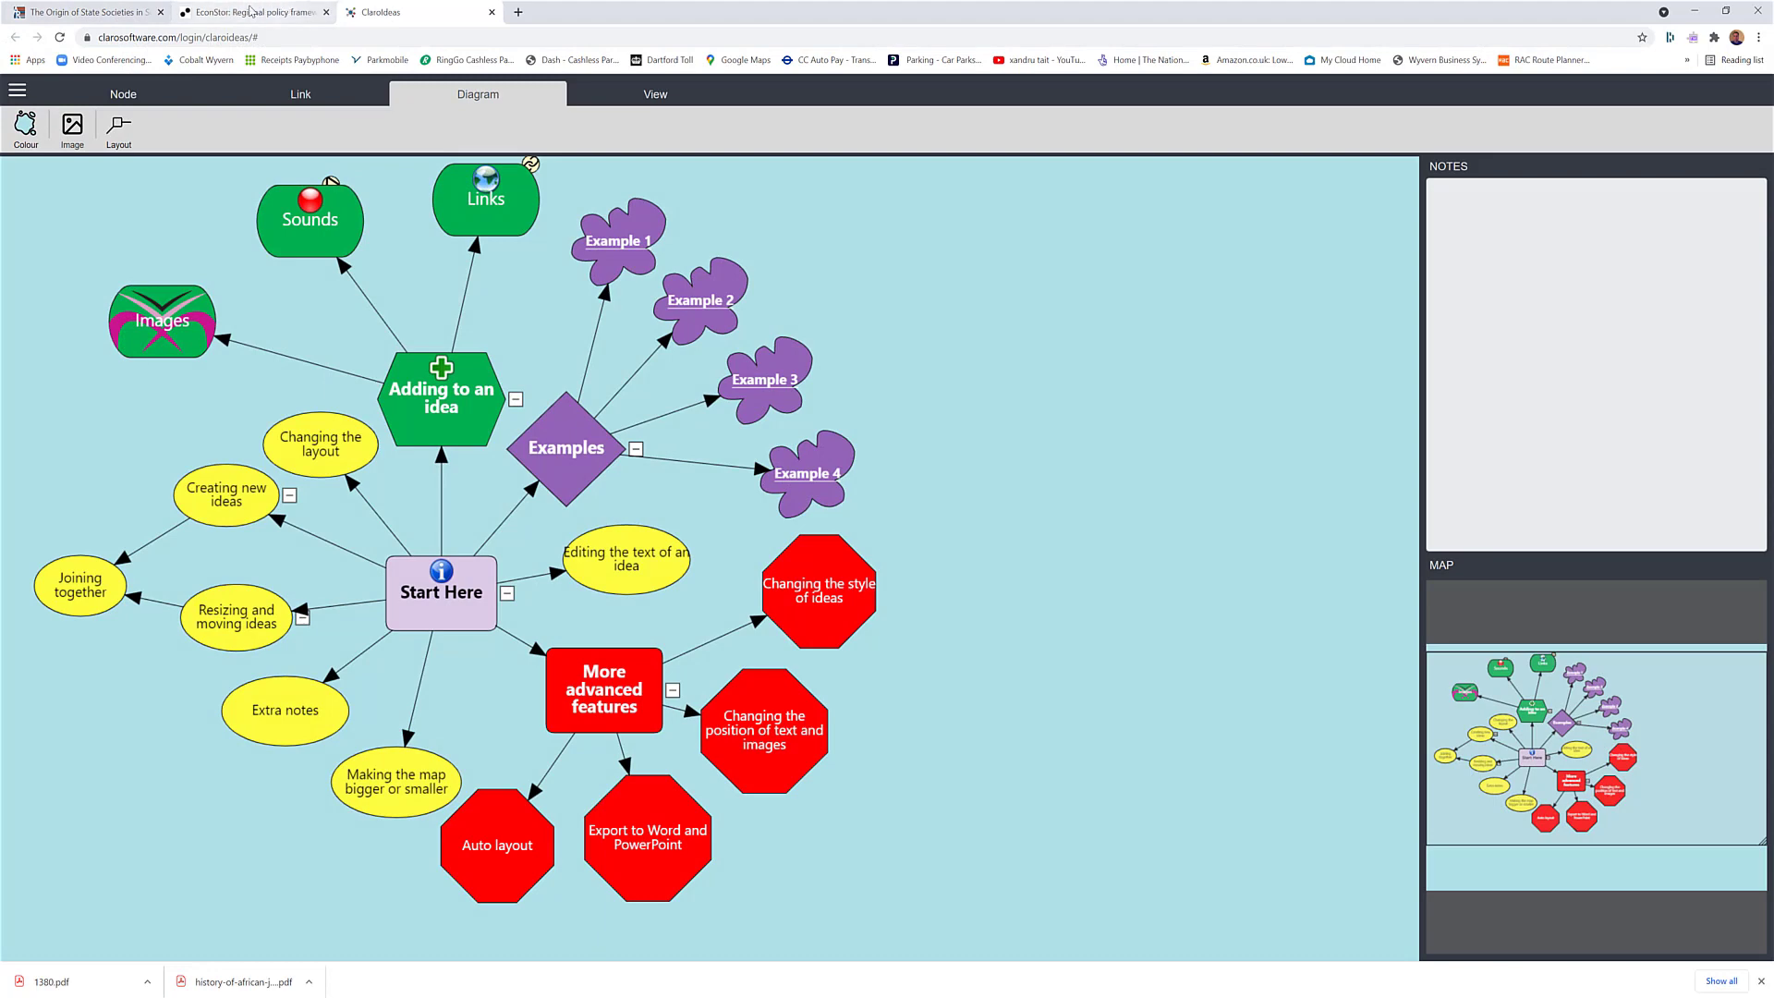
Switch to Chrome and copy the web address of the Annual Reviews article "The Origin of State Societies in South America"
left_click(249, 11)
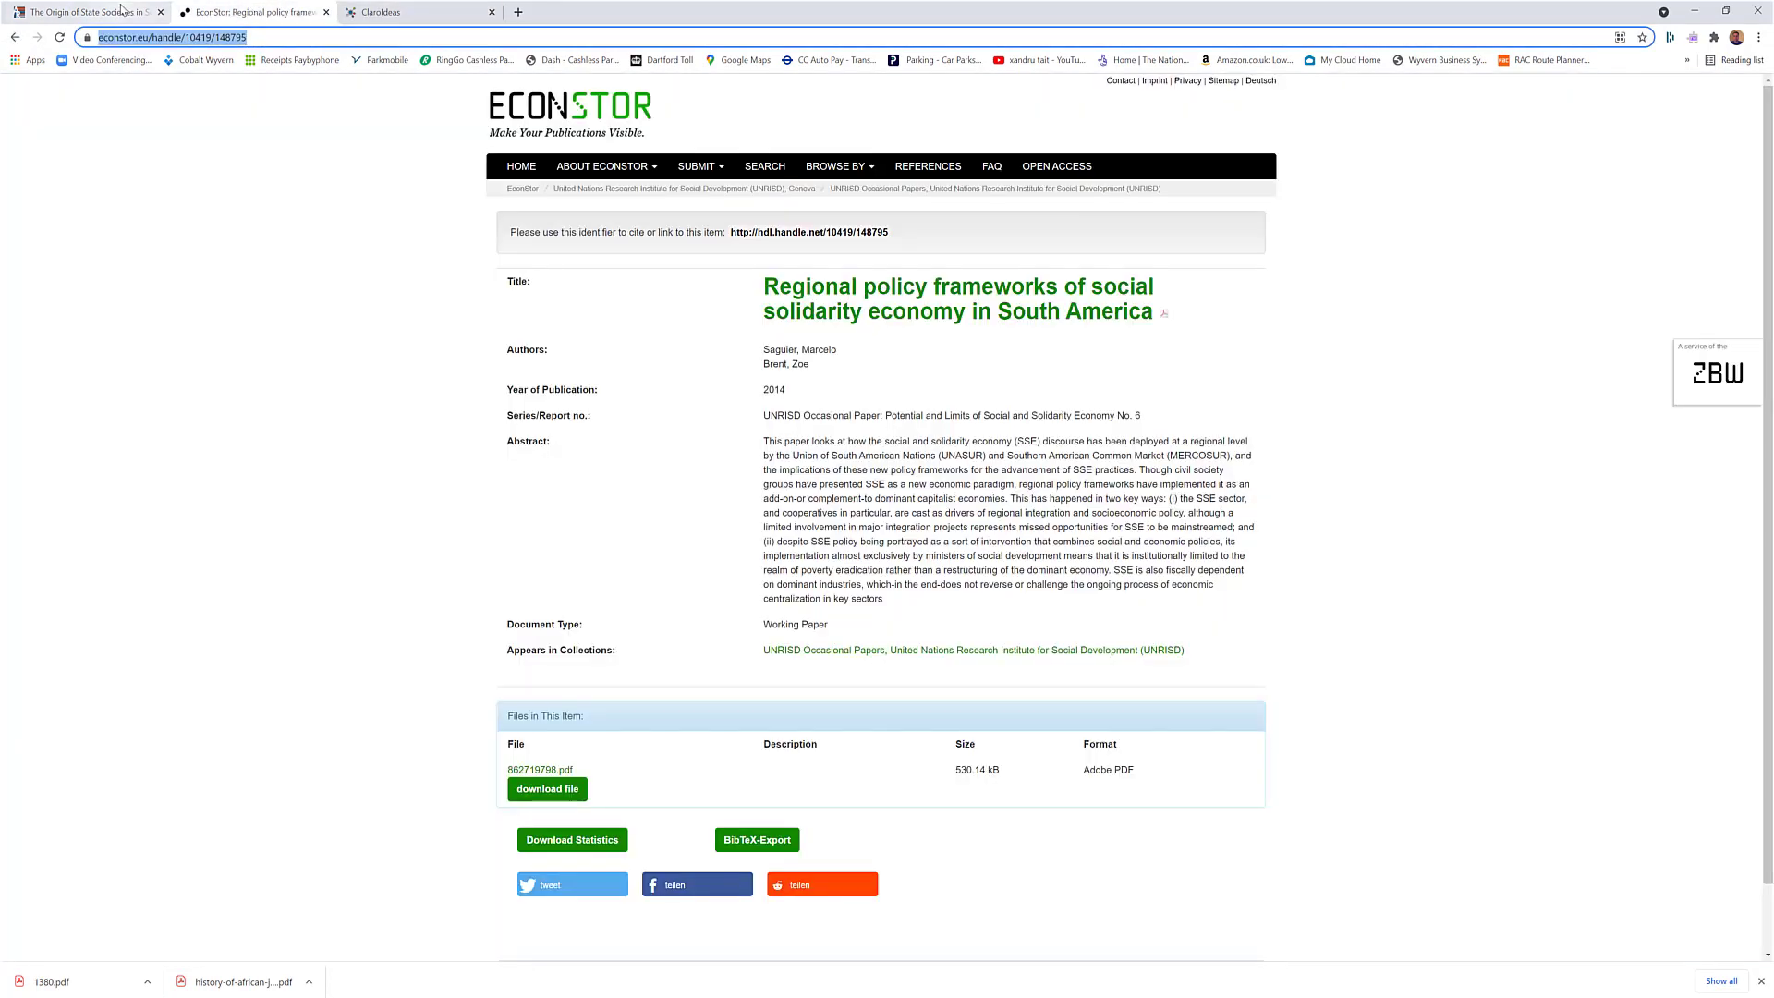
left_click(87, 11)
left_click(613, 316)
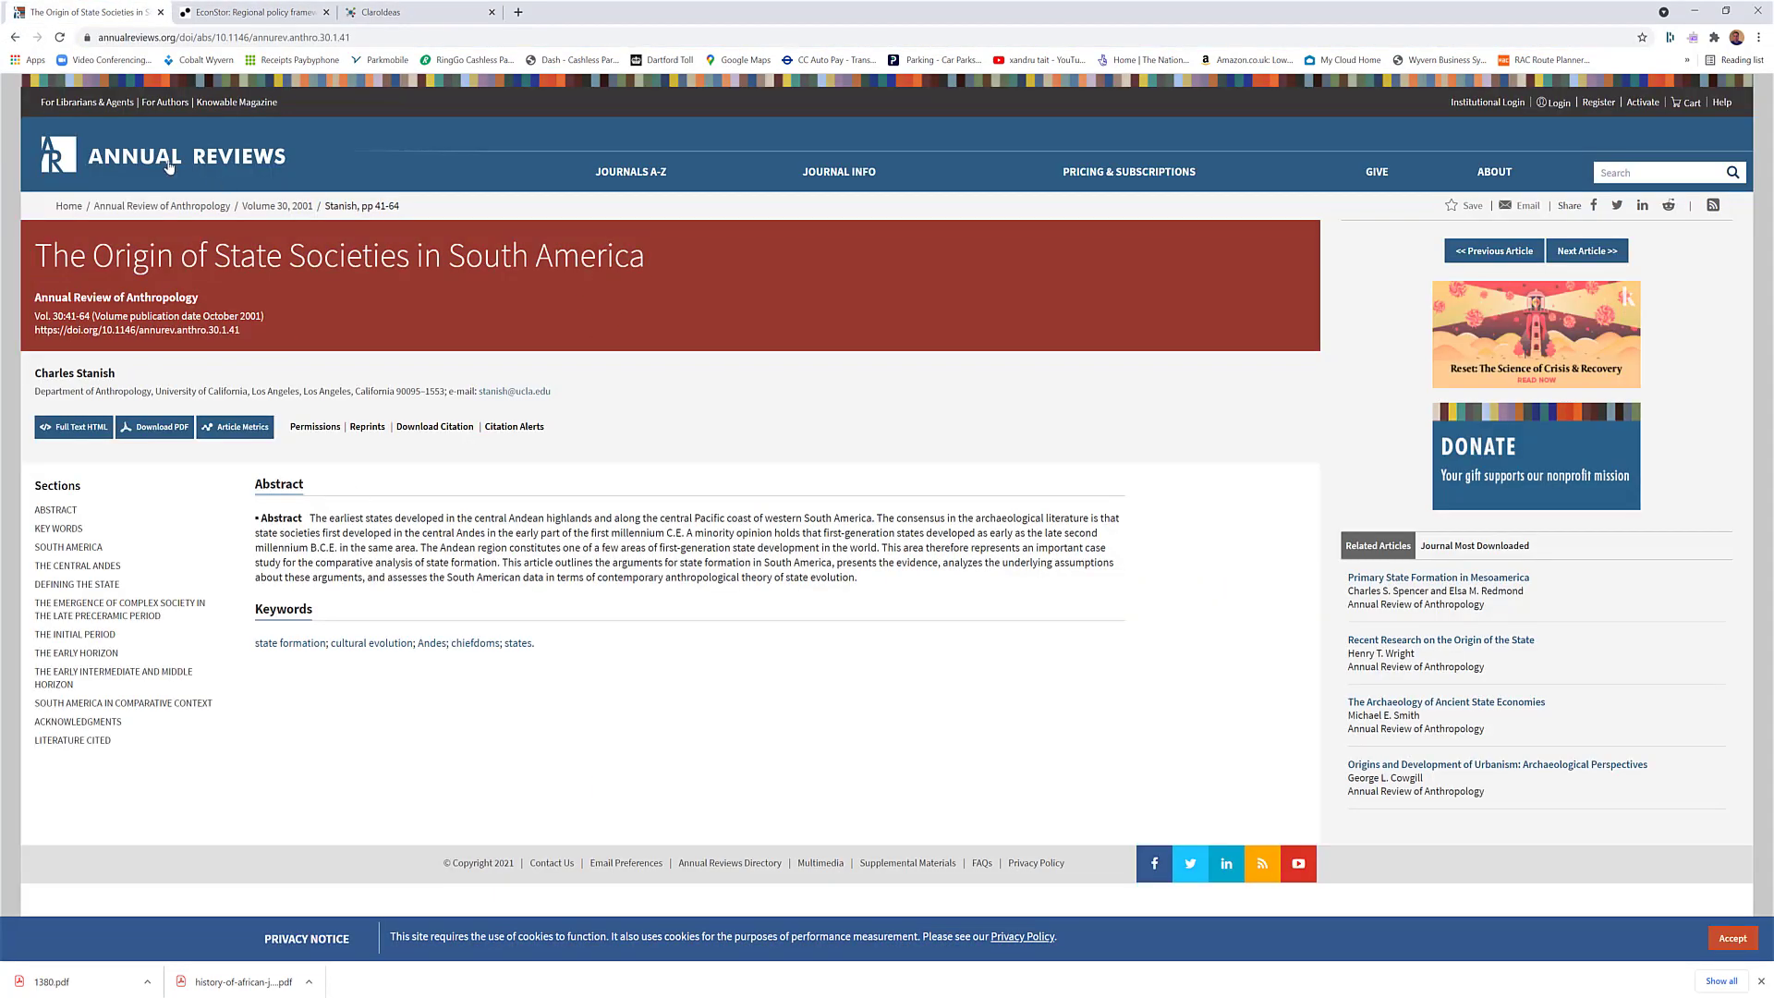
left_click(242, 37)
right_click(242, 37)
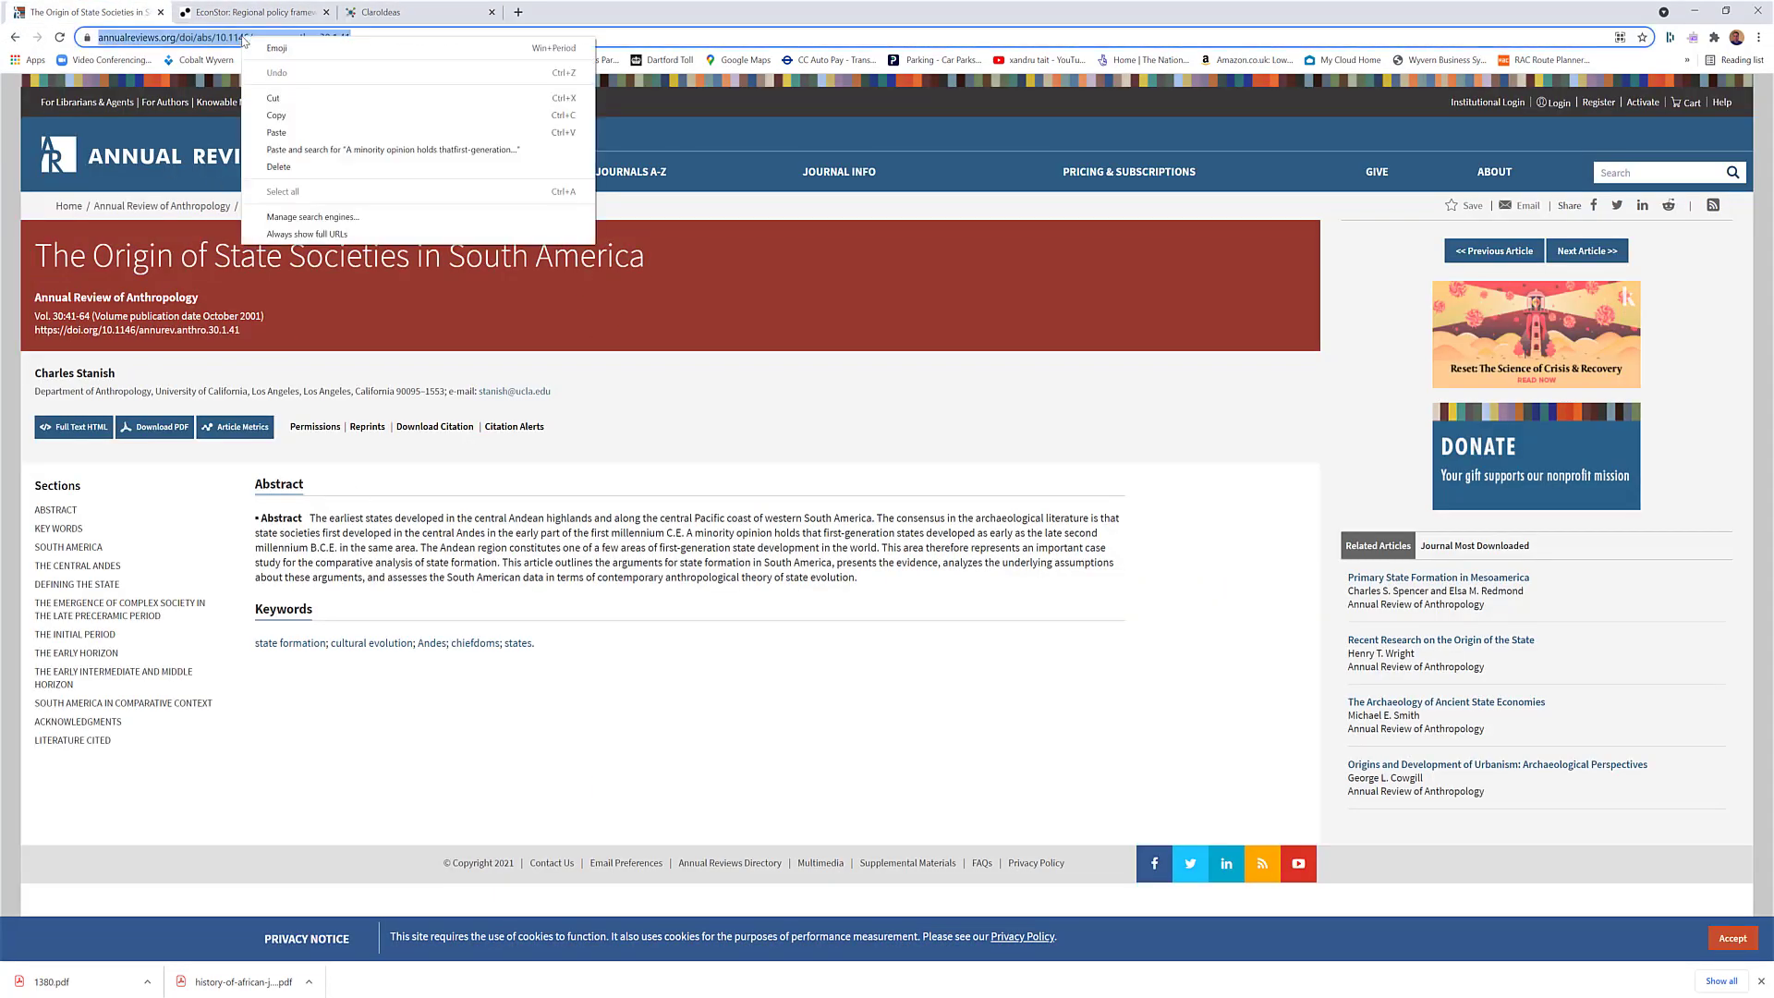
left_click(278, 114)
key("ctrl+c")
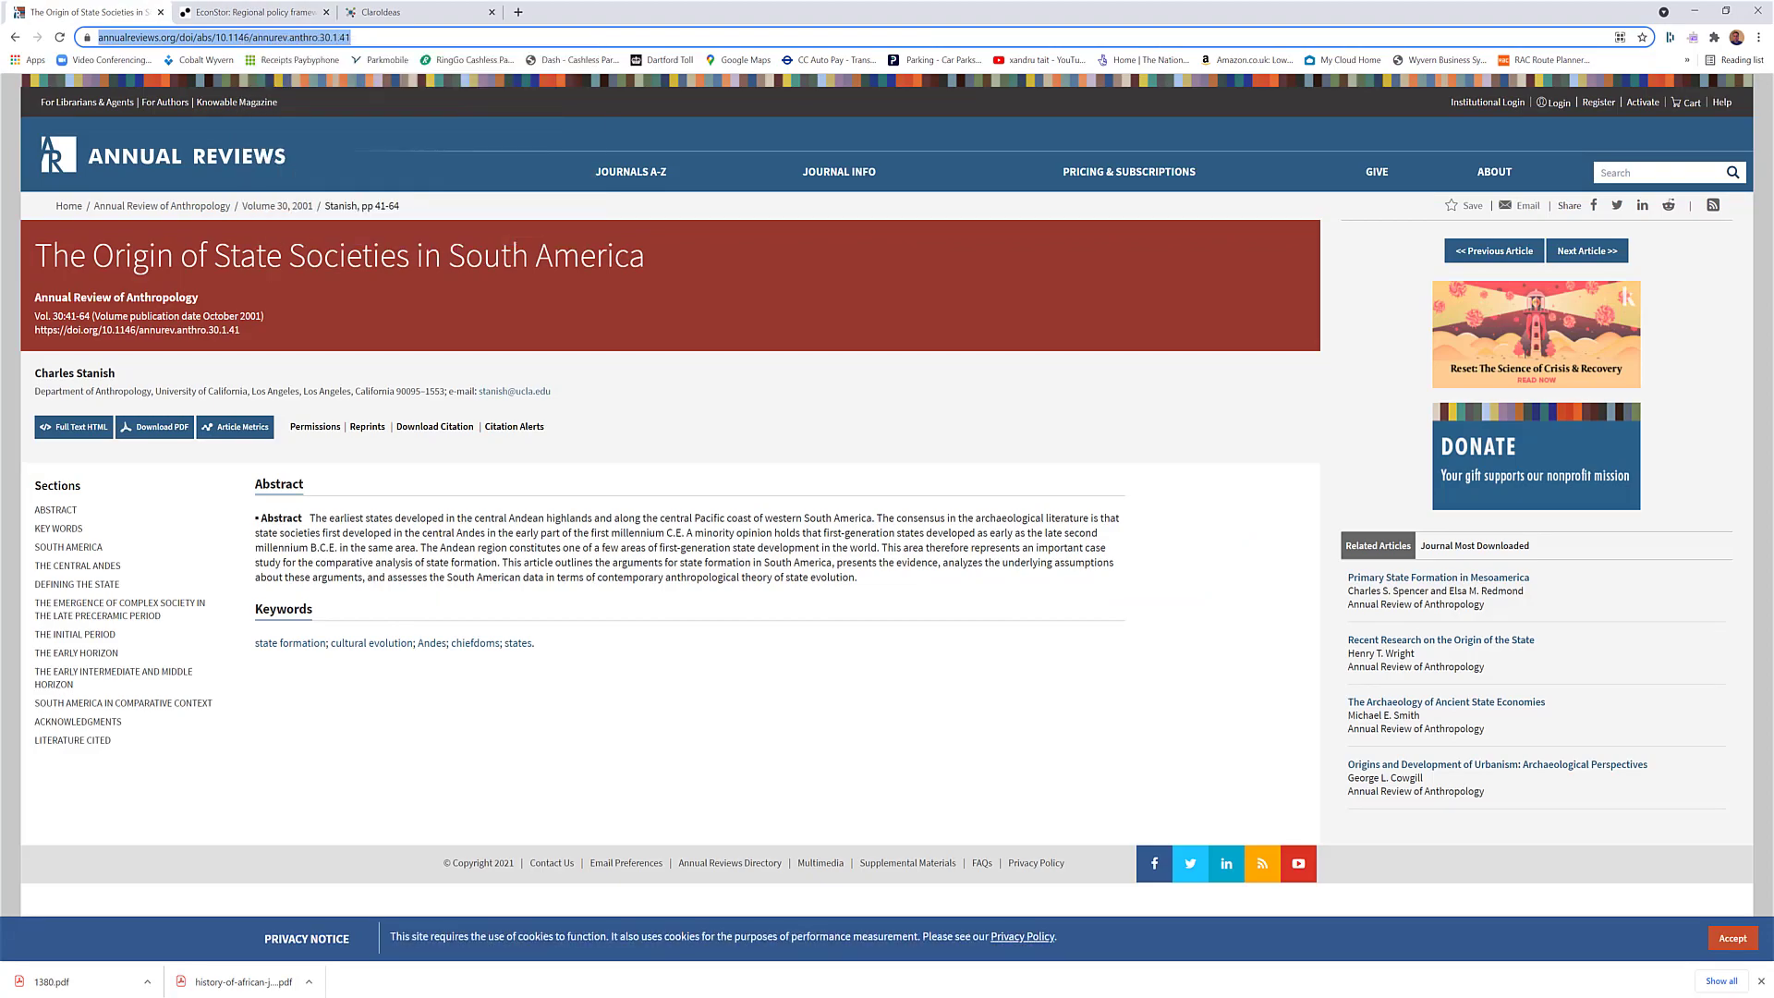
Return to Claro Writing Helper and open the copied Annual Reviews article address as a website source
left_click(1016, 996)
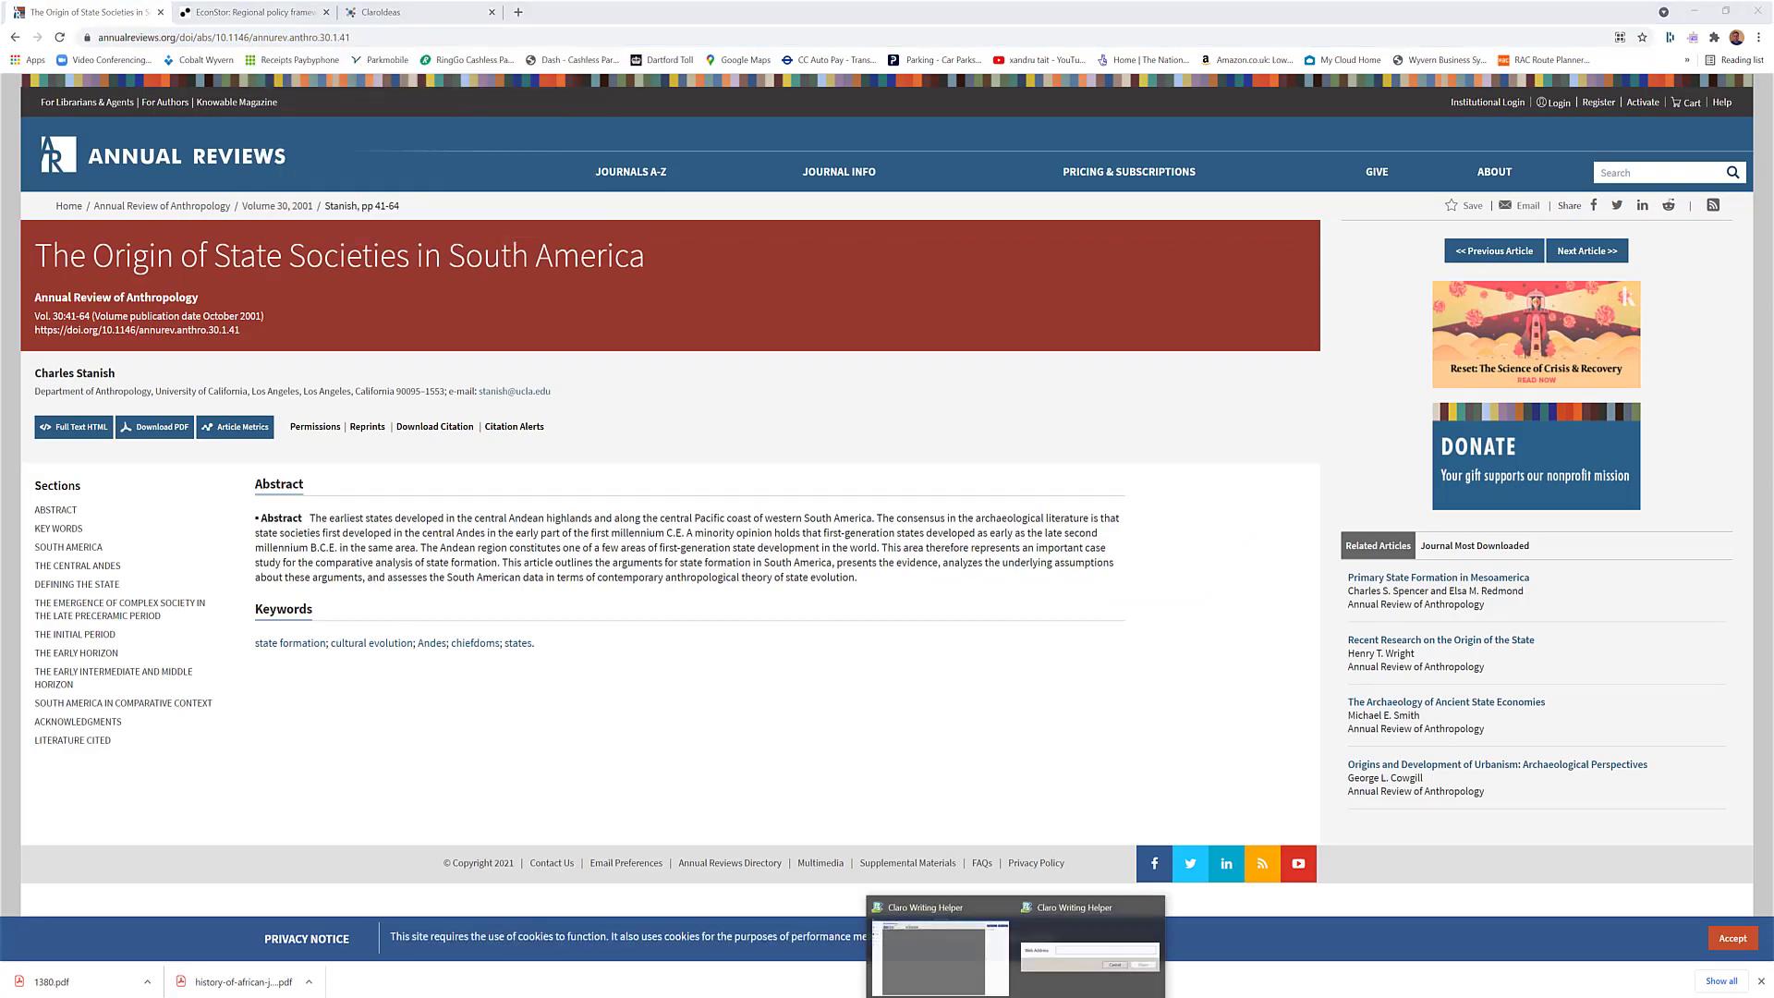
left_click(1088, 955)
key("ctrl+v")
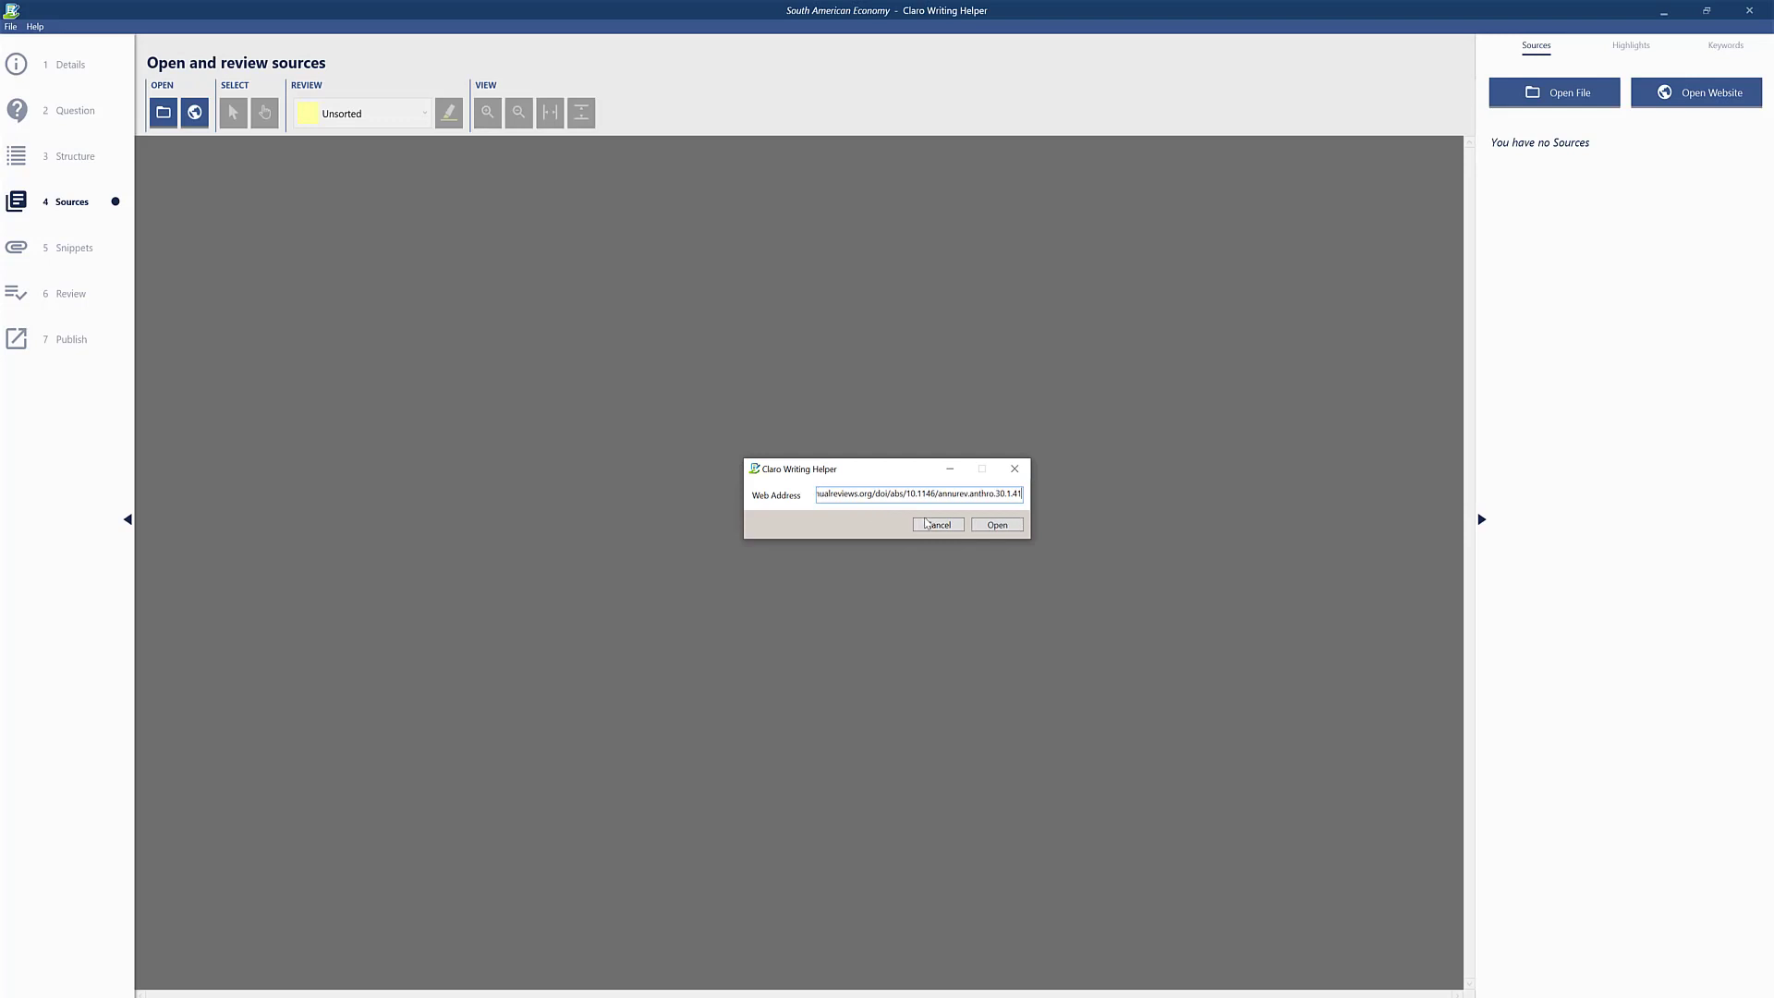
left_click(978, 526)
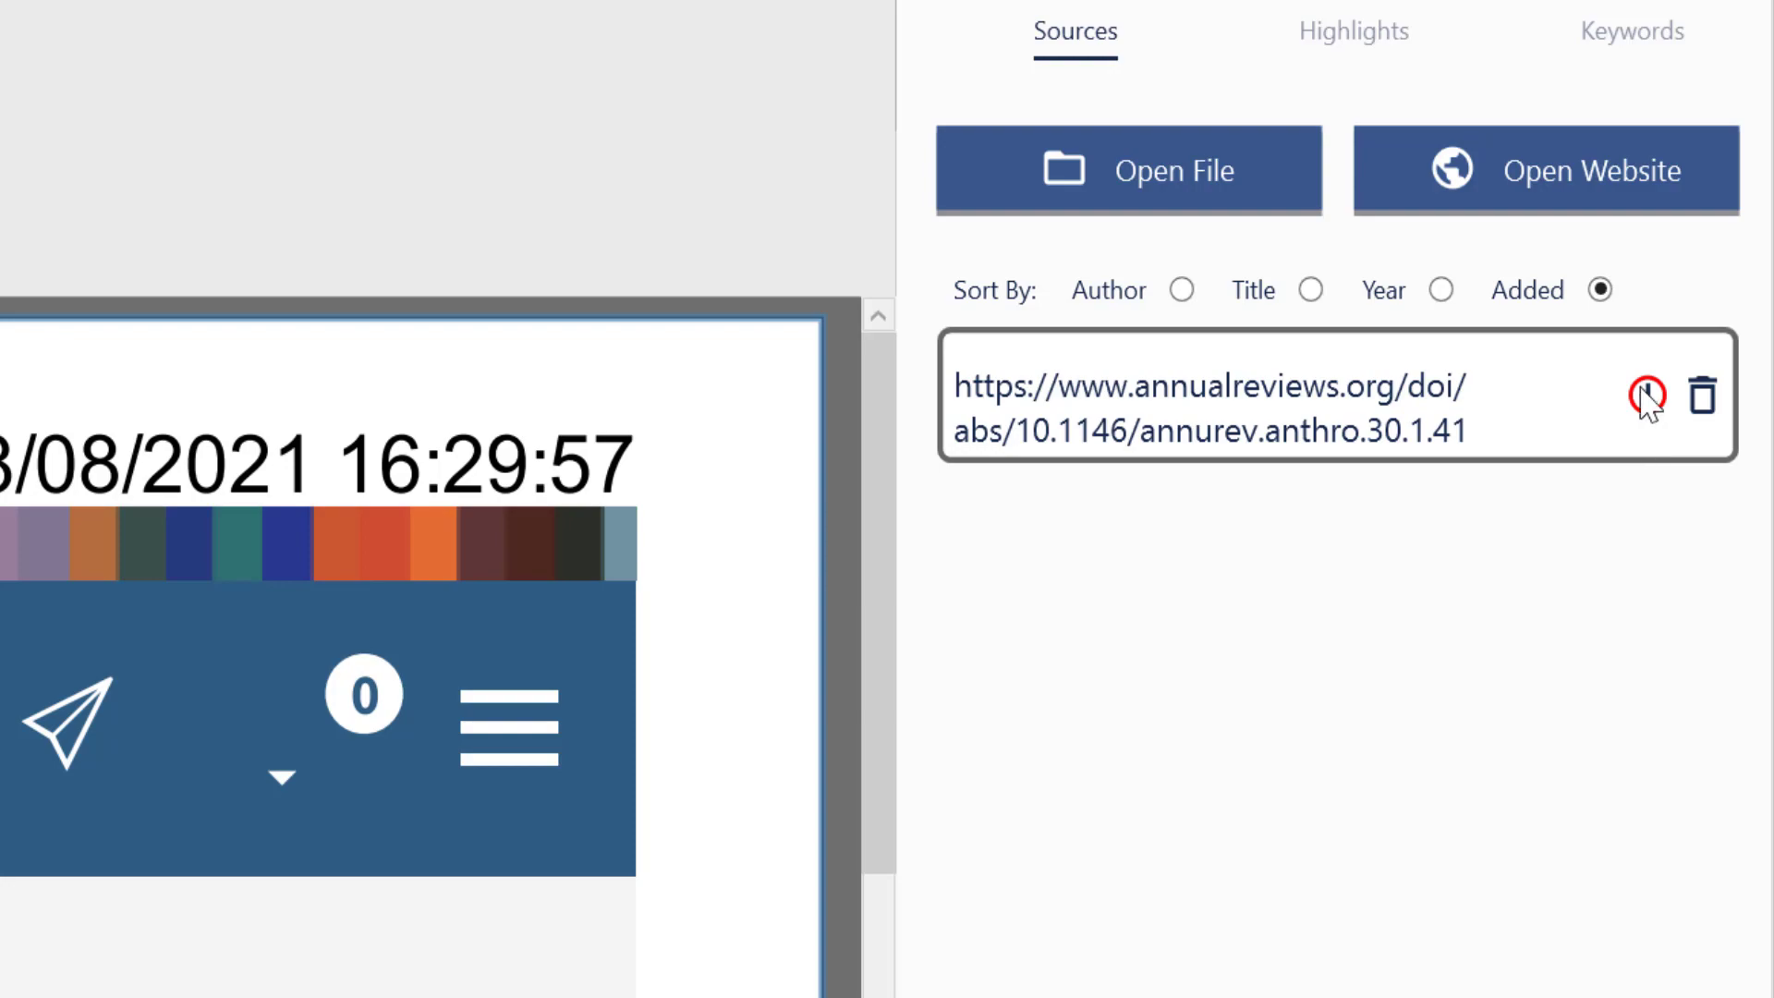
Open the website source's citation data and fill in the title "The Origin of State Societies in South America", copied from the article in Chrome
mouse_move(1637, 392)
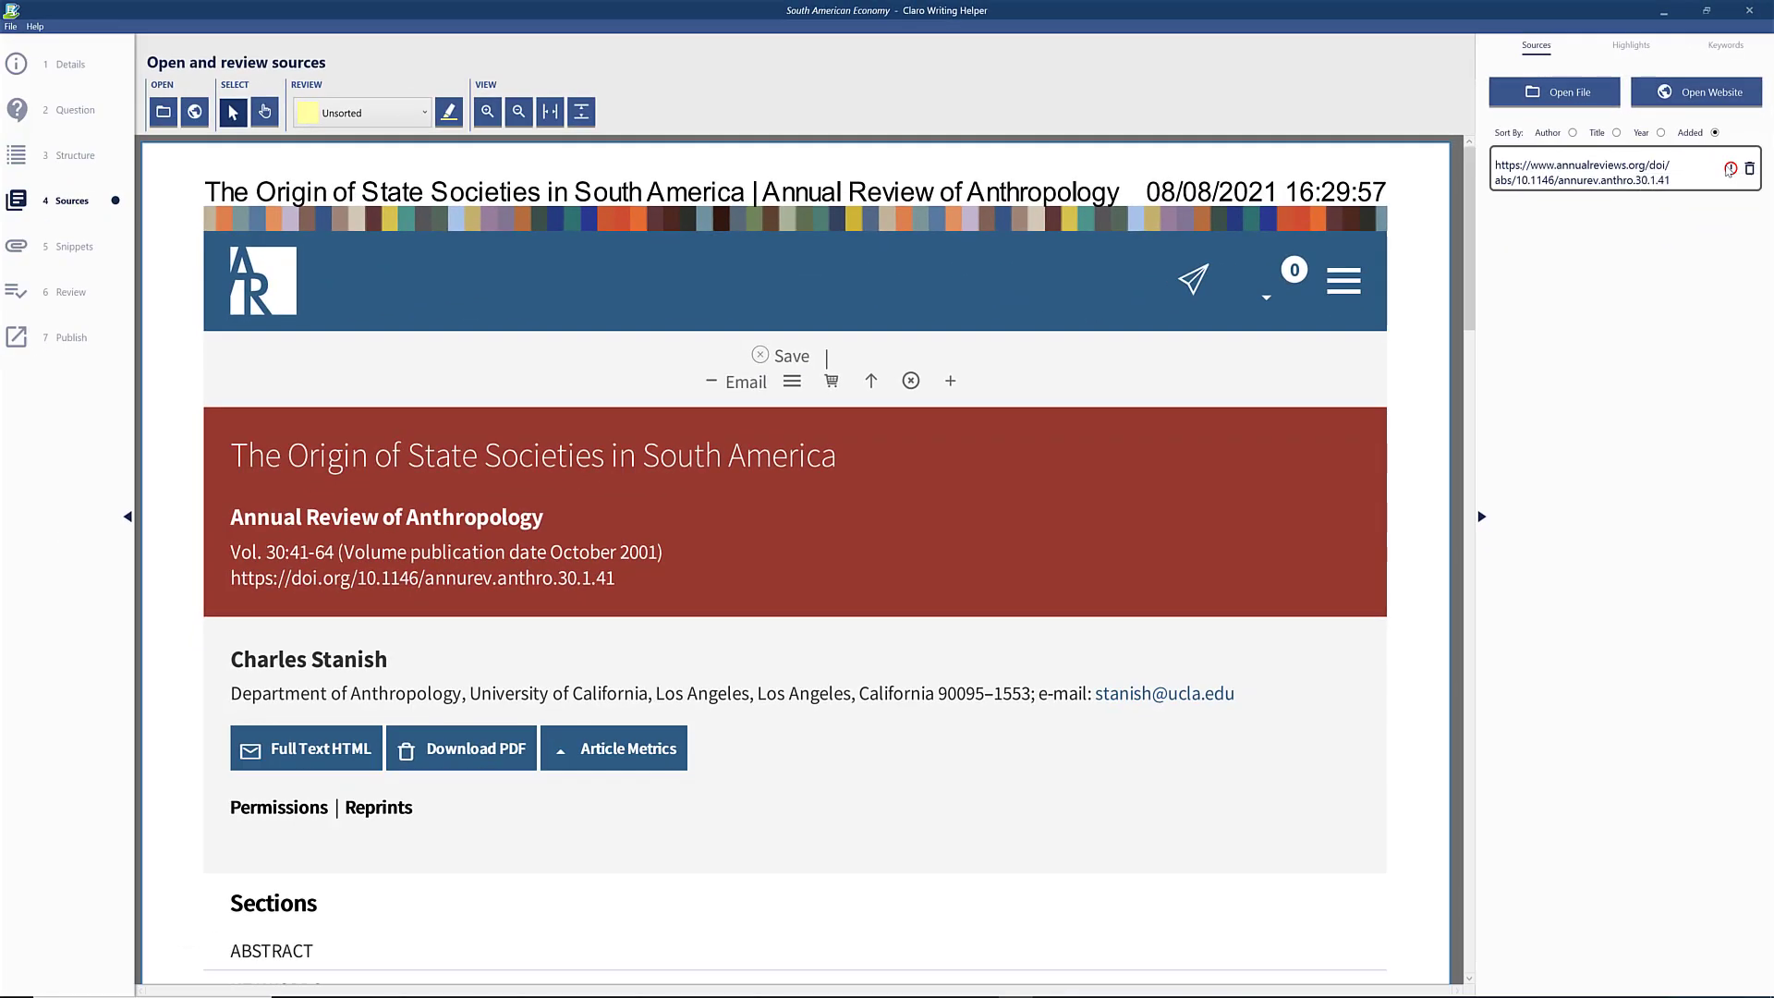
left_click(1645, 395)
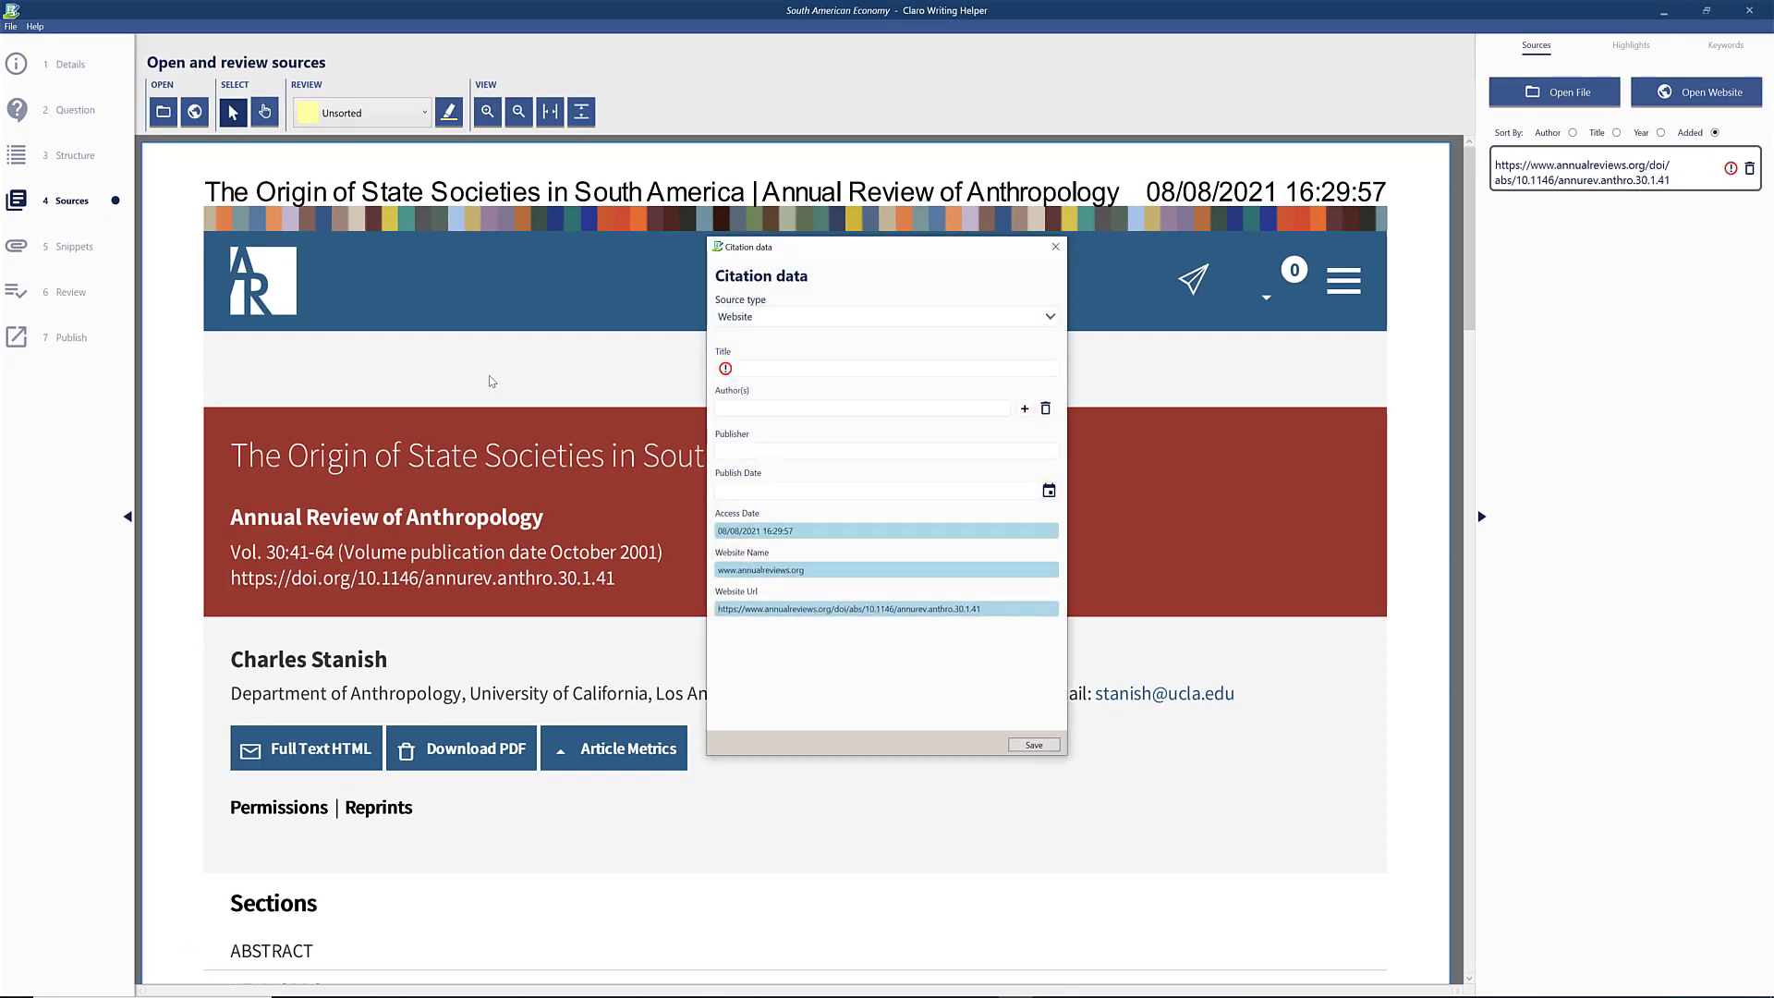
left_click(752, 369)
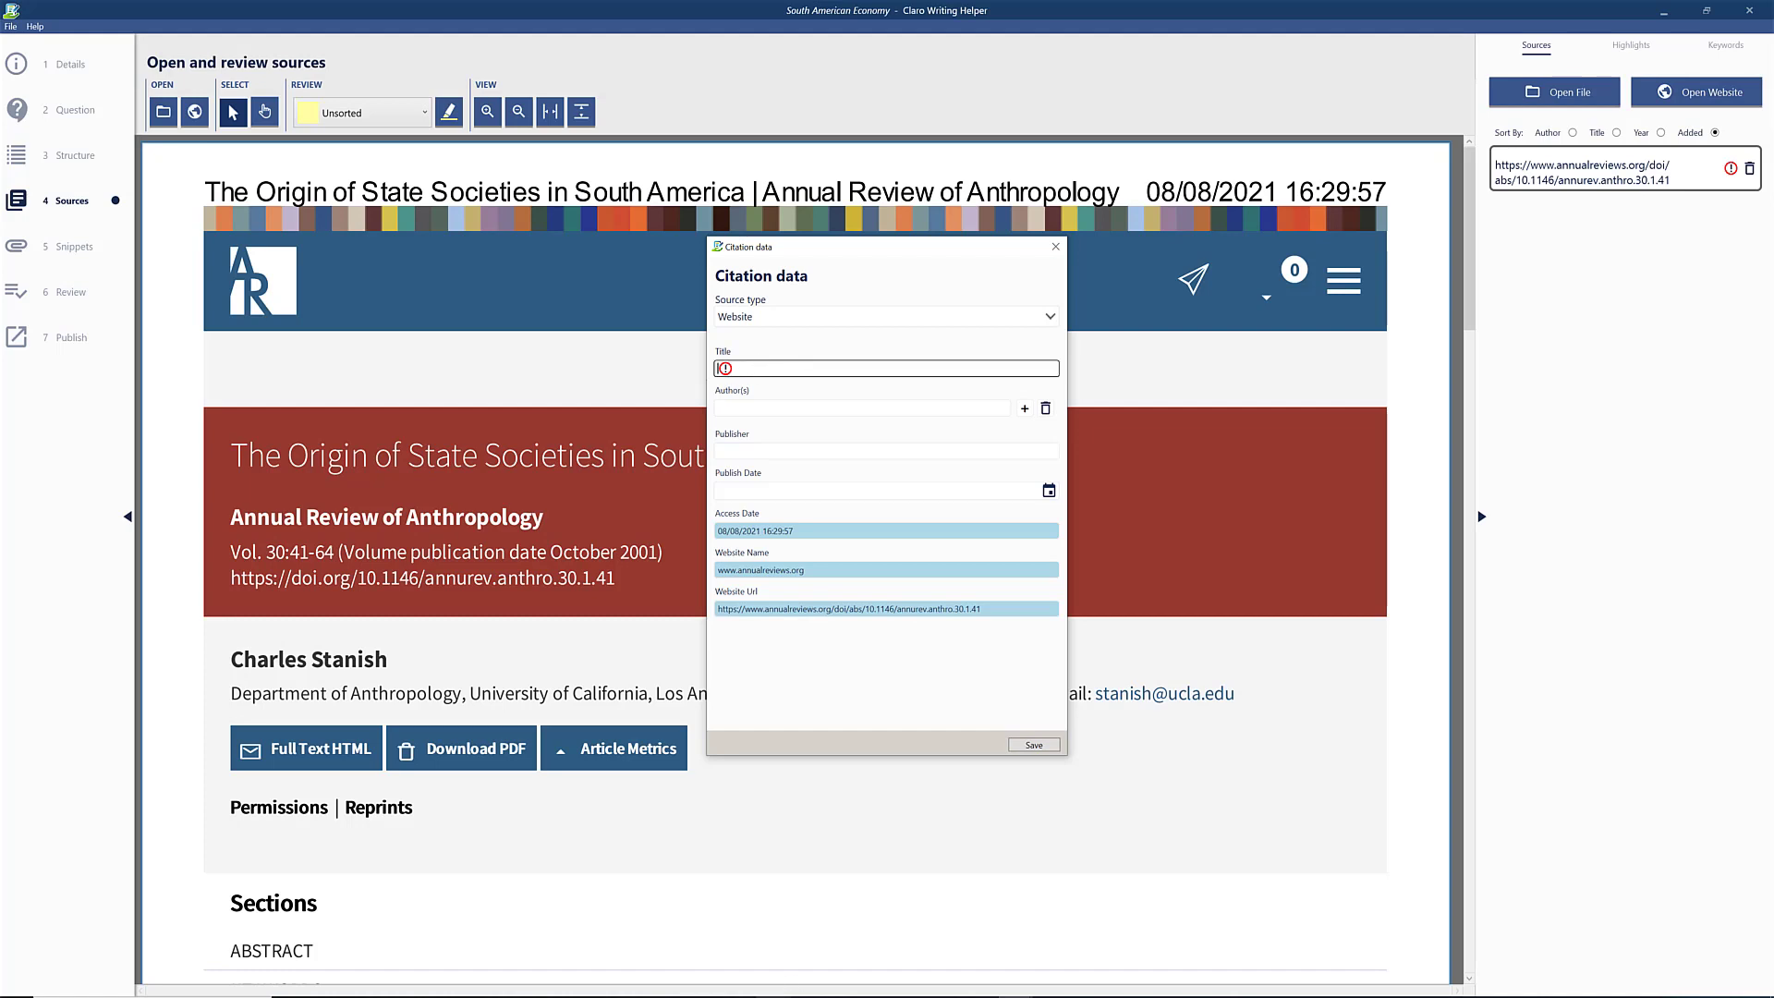
key("alt+Tab")
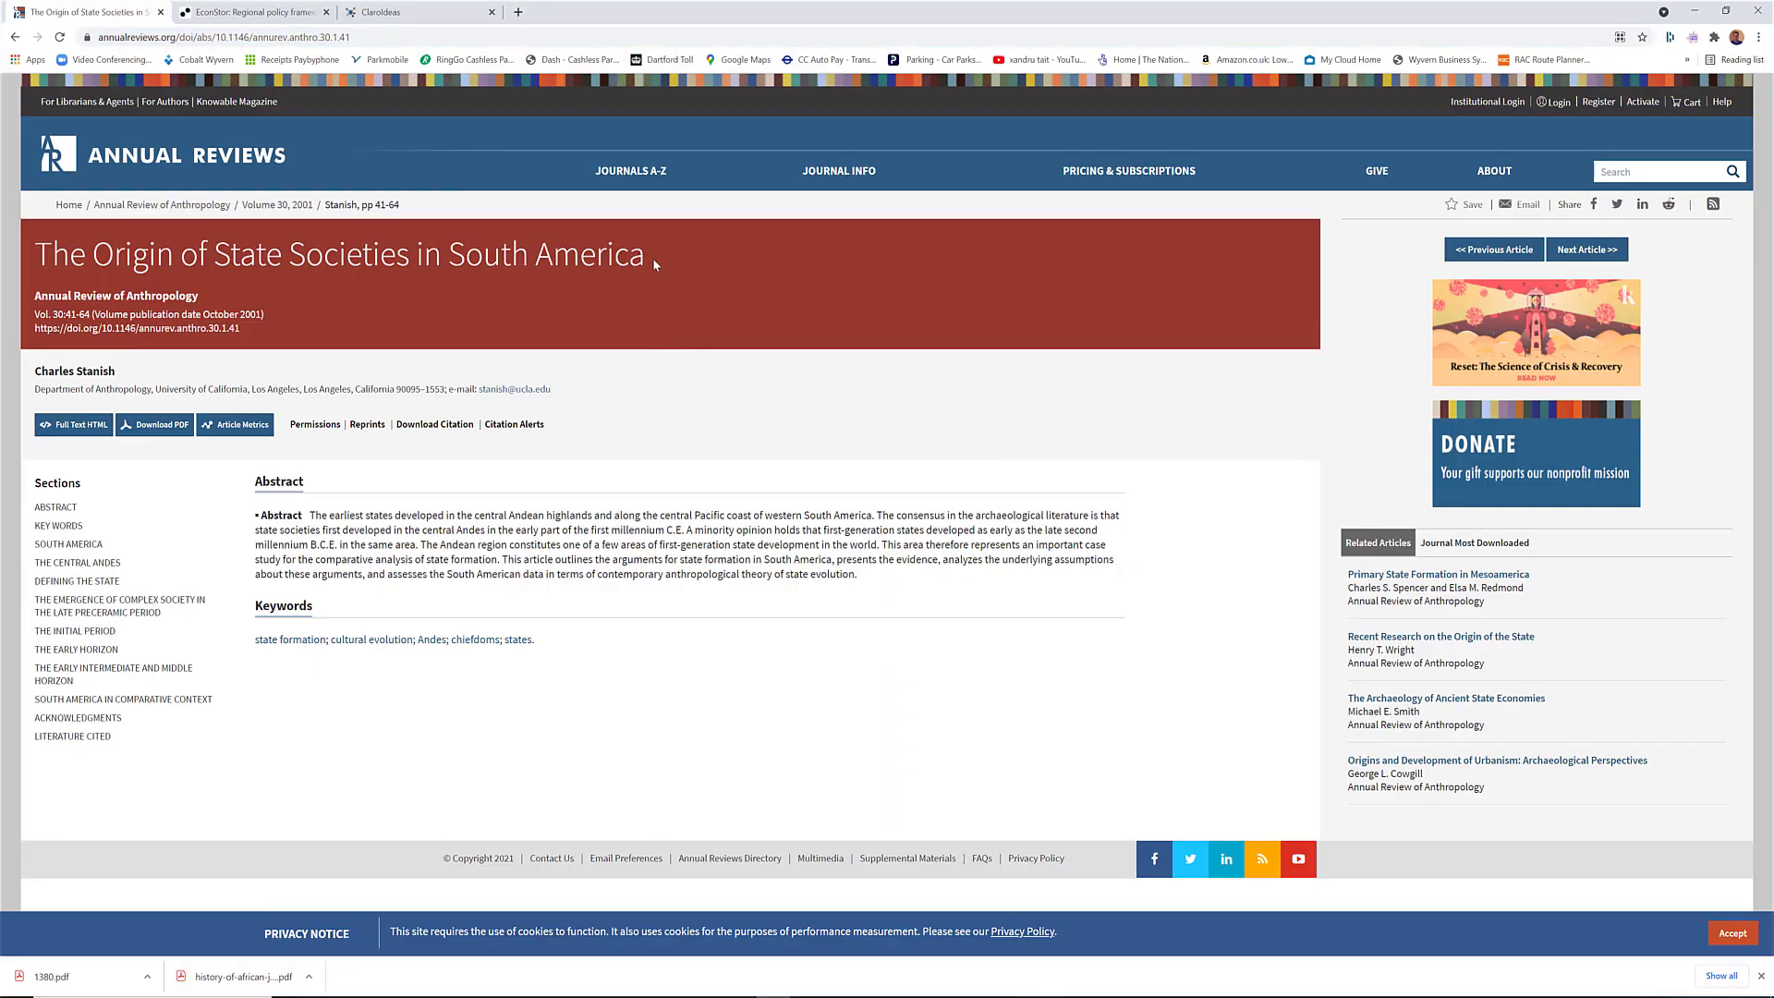
left_click_drag(652, 257, 2, 261)
key("ctrl+c")
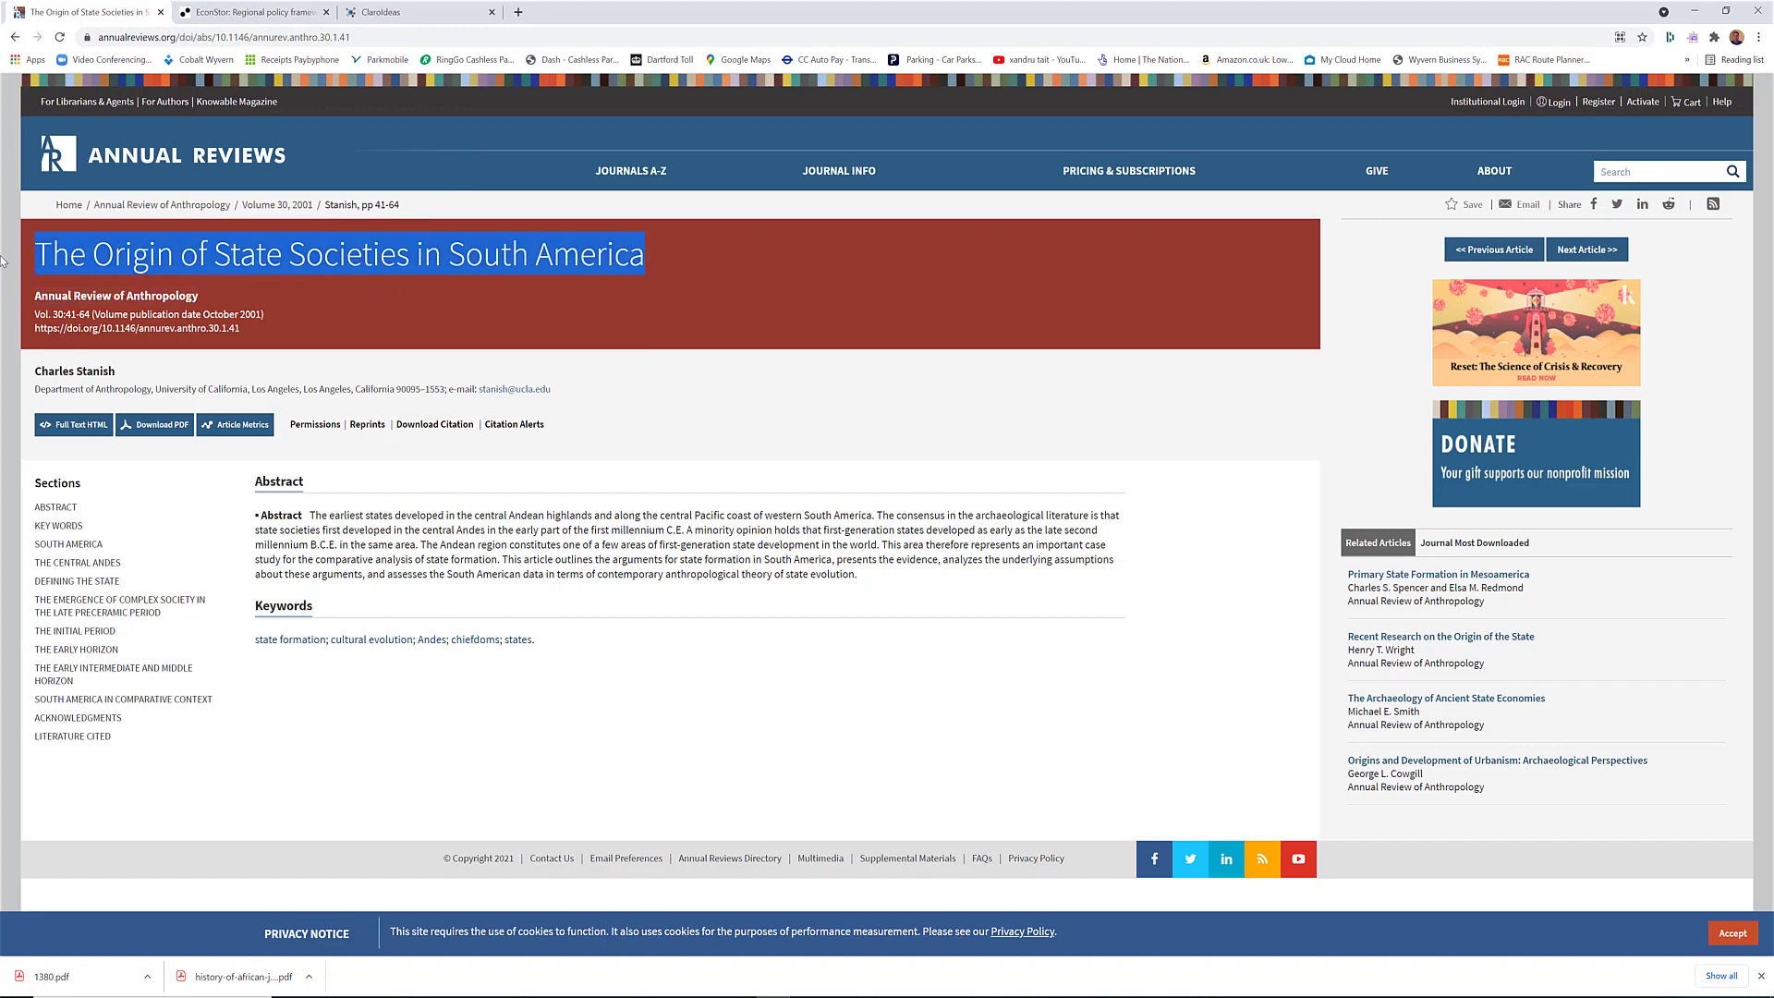
left_click(1695, 7)
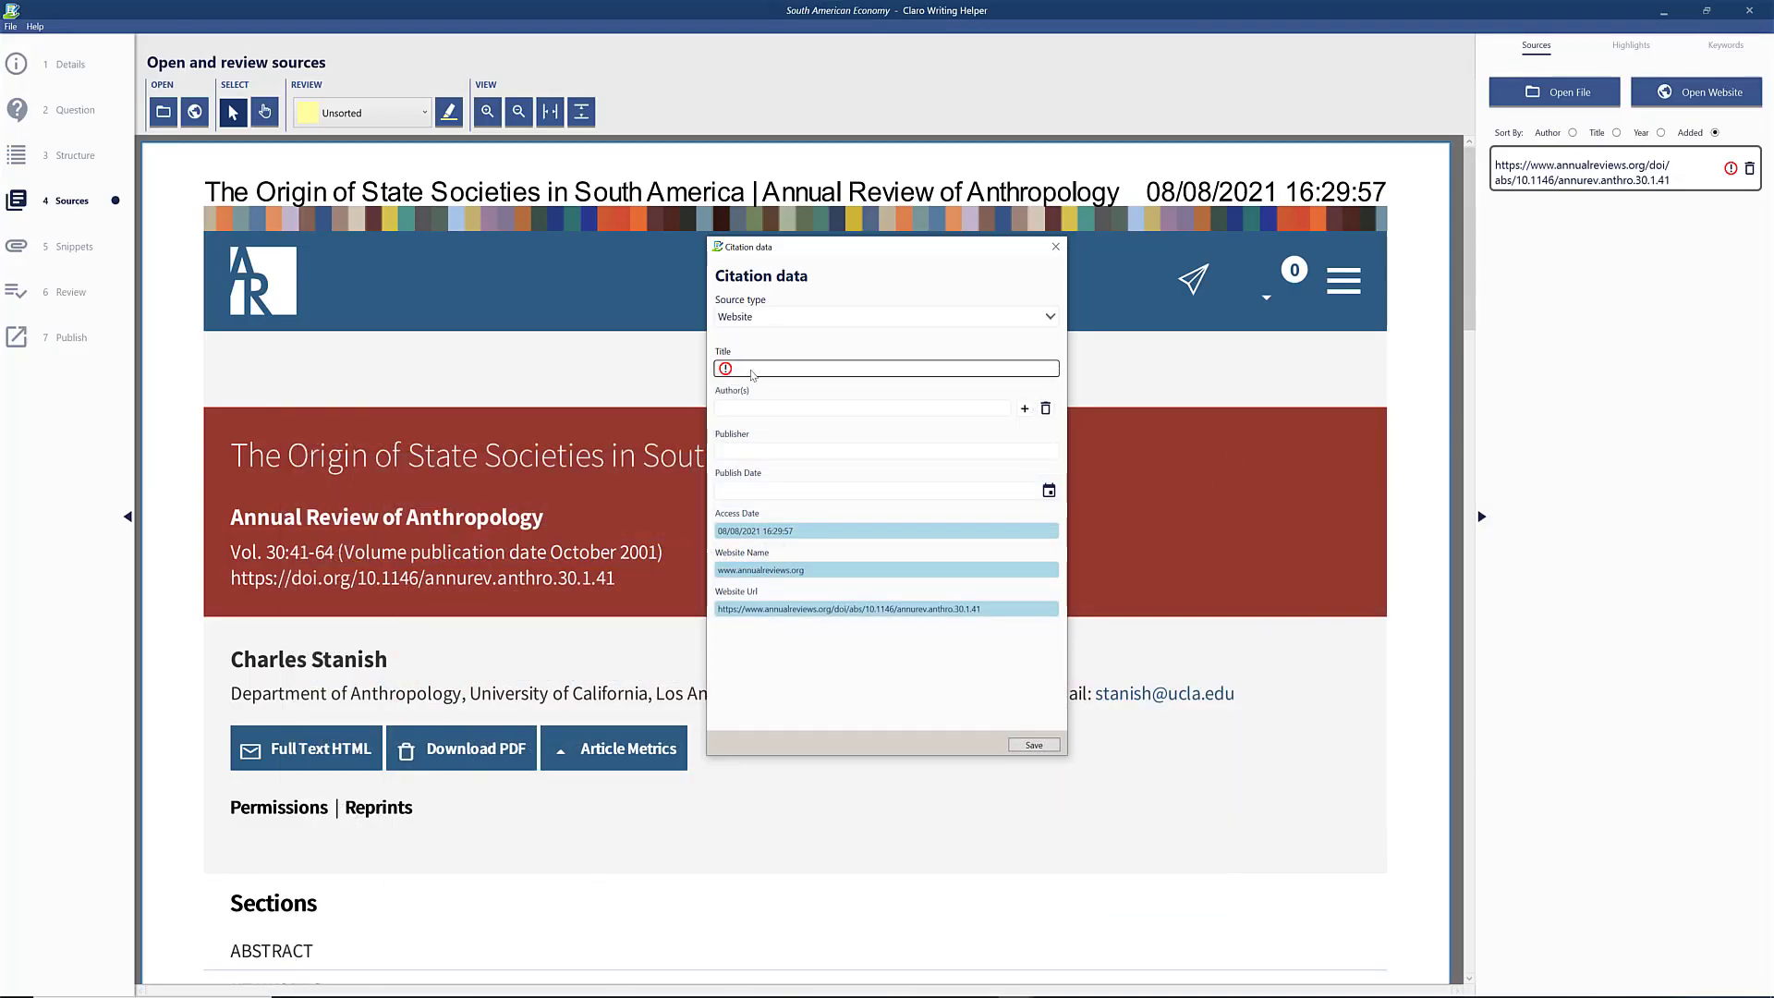
key("ctrl+v")
left_click(749, 413)
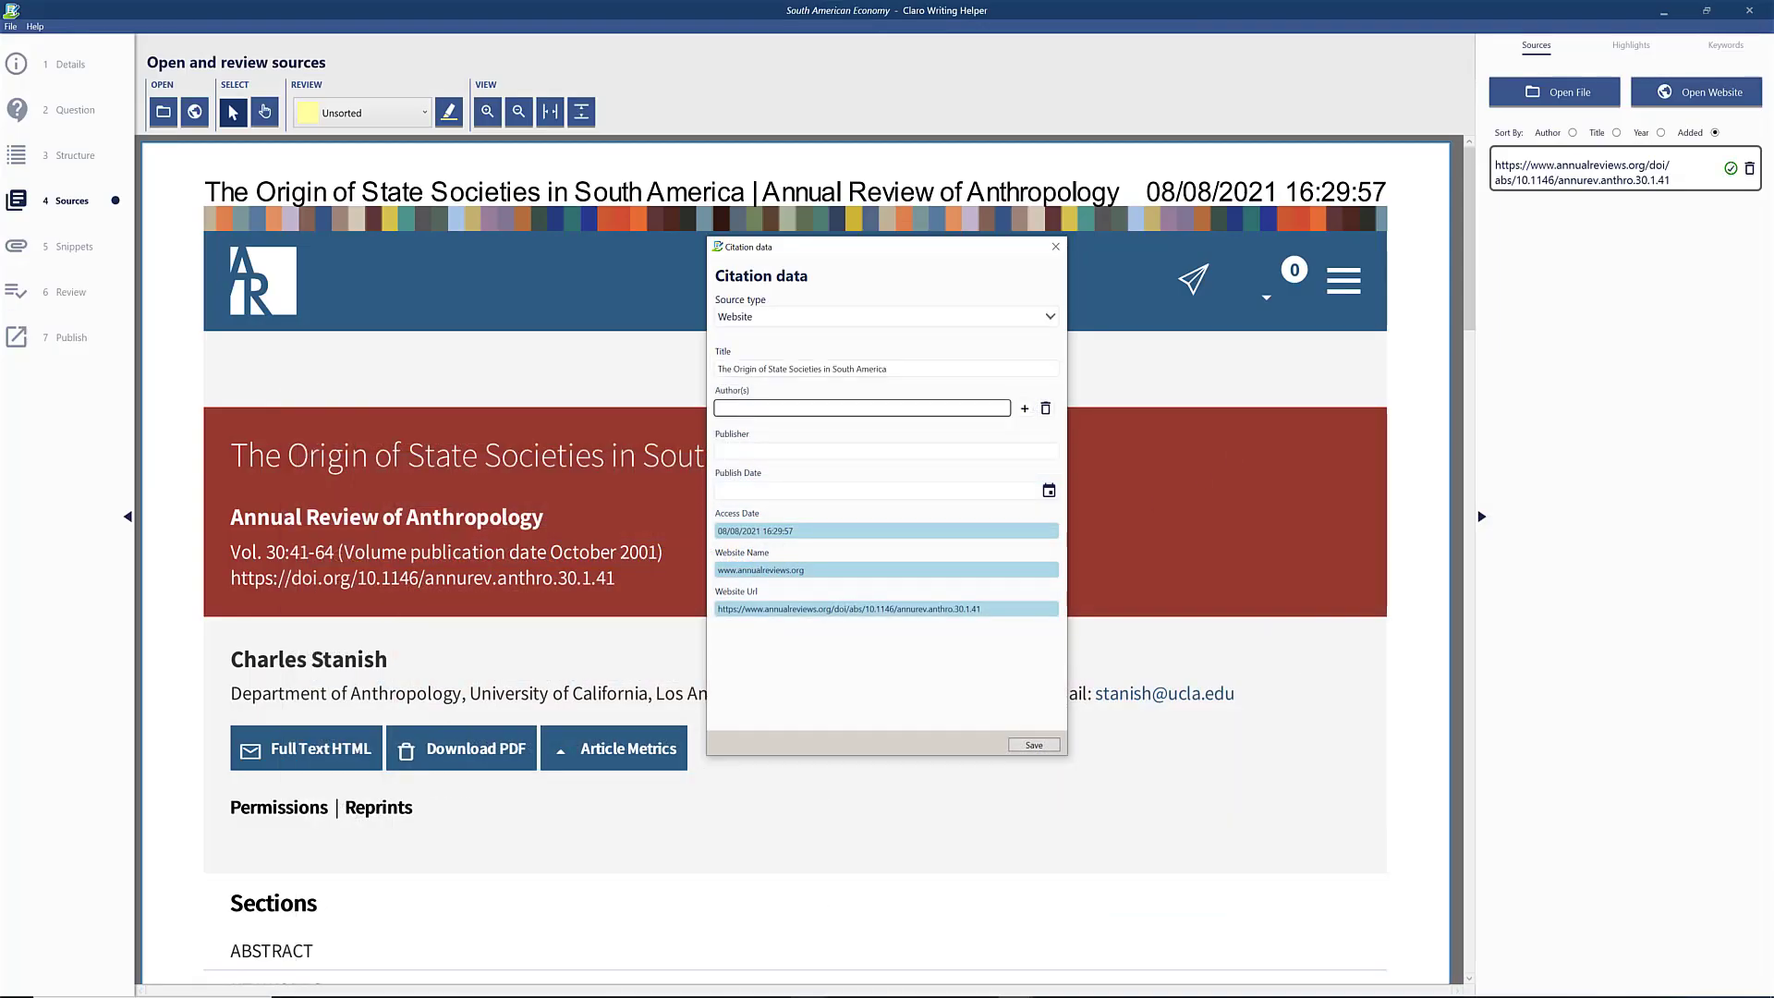
key("alt+Tab")
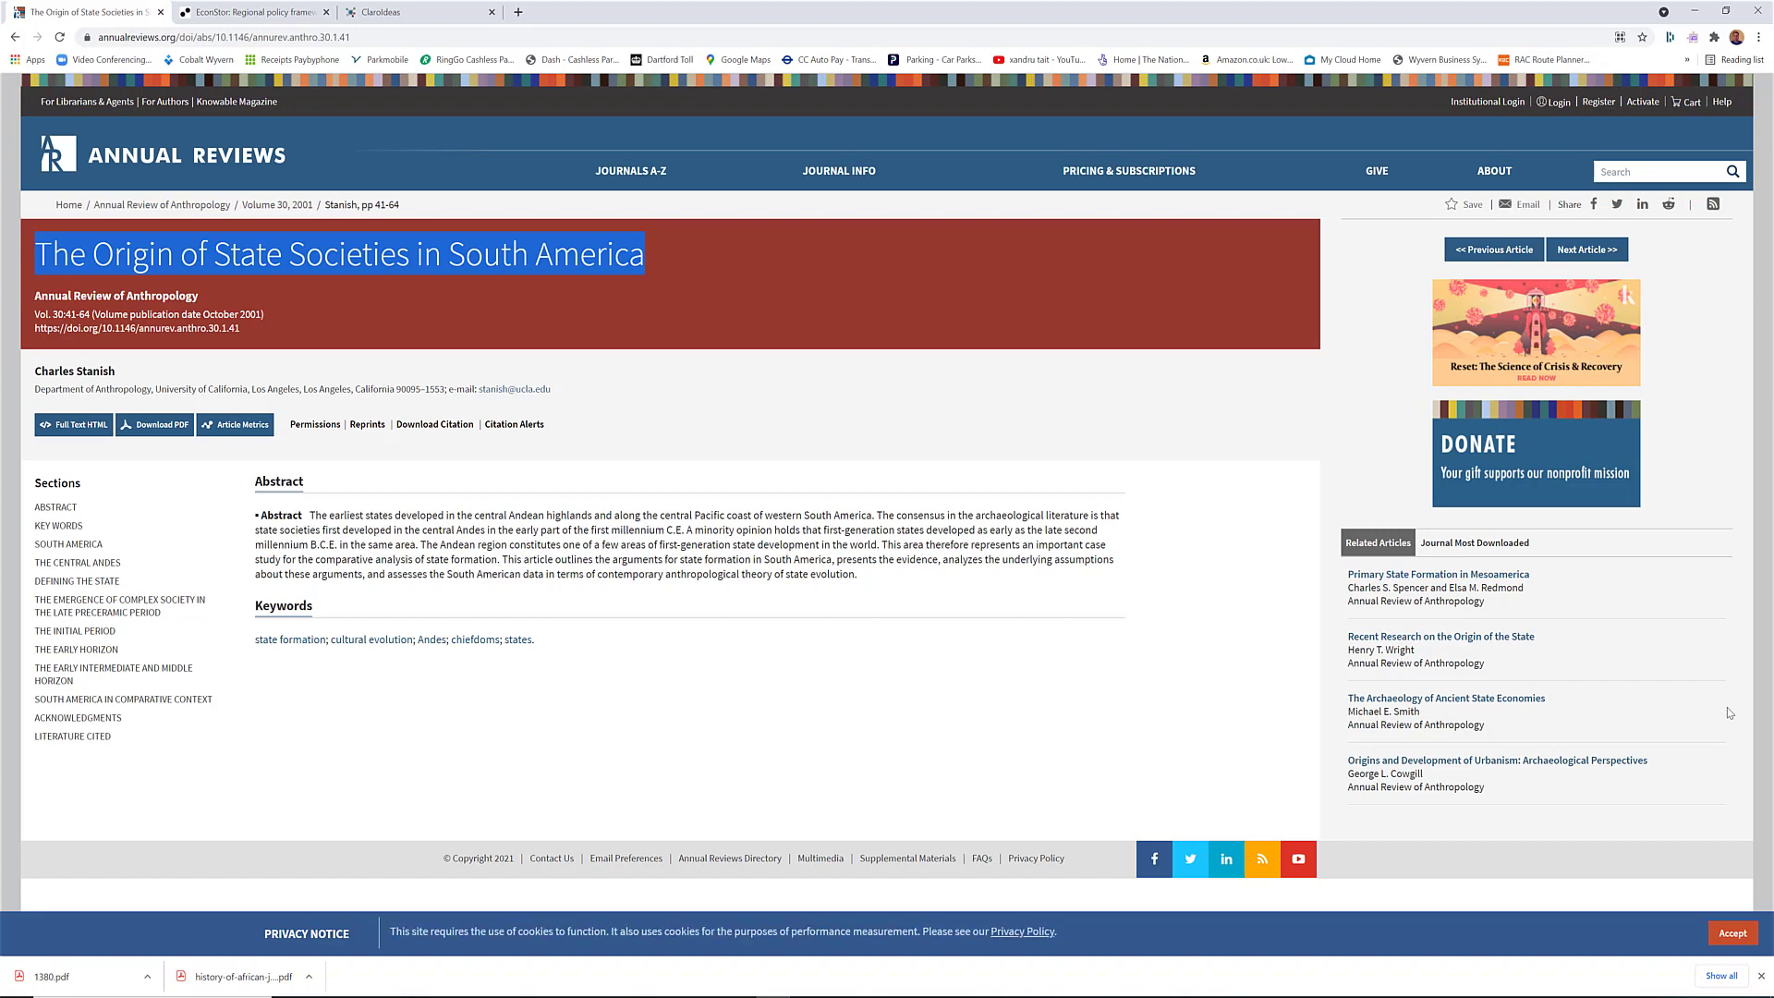
left_click(1018, 996)
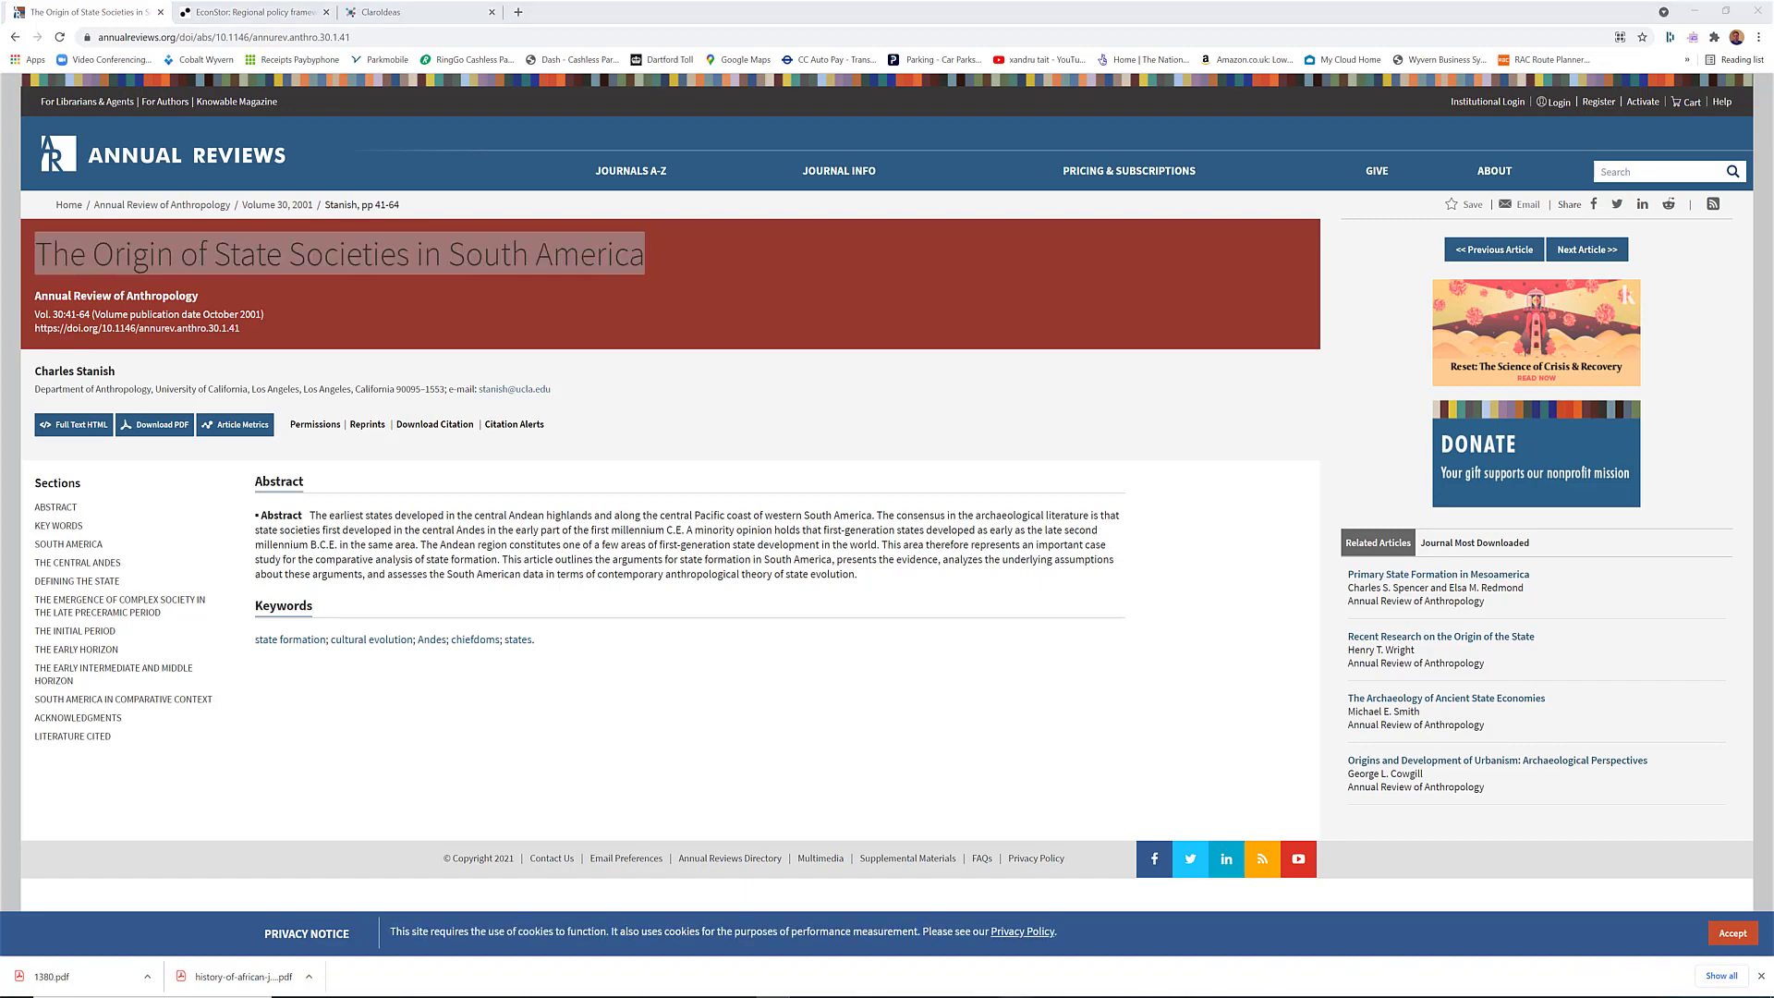
left_click(1091, 938)
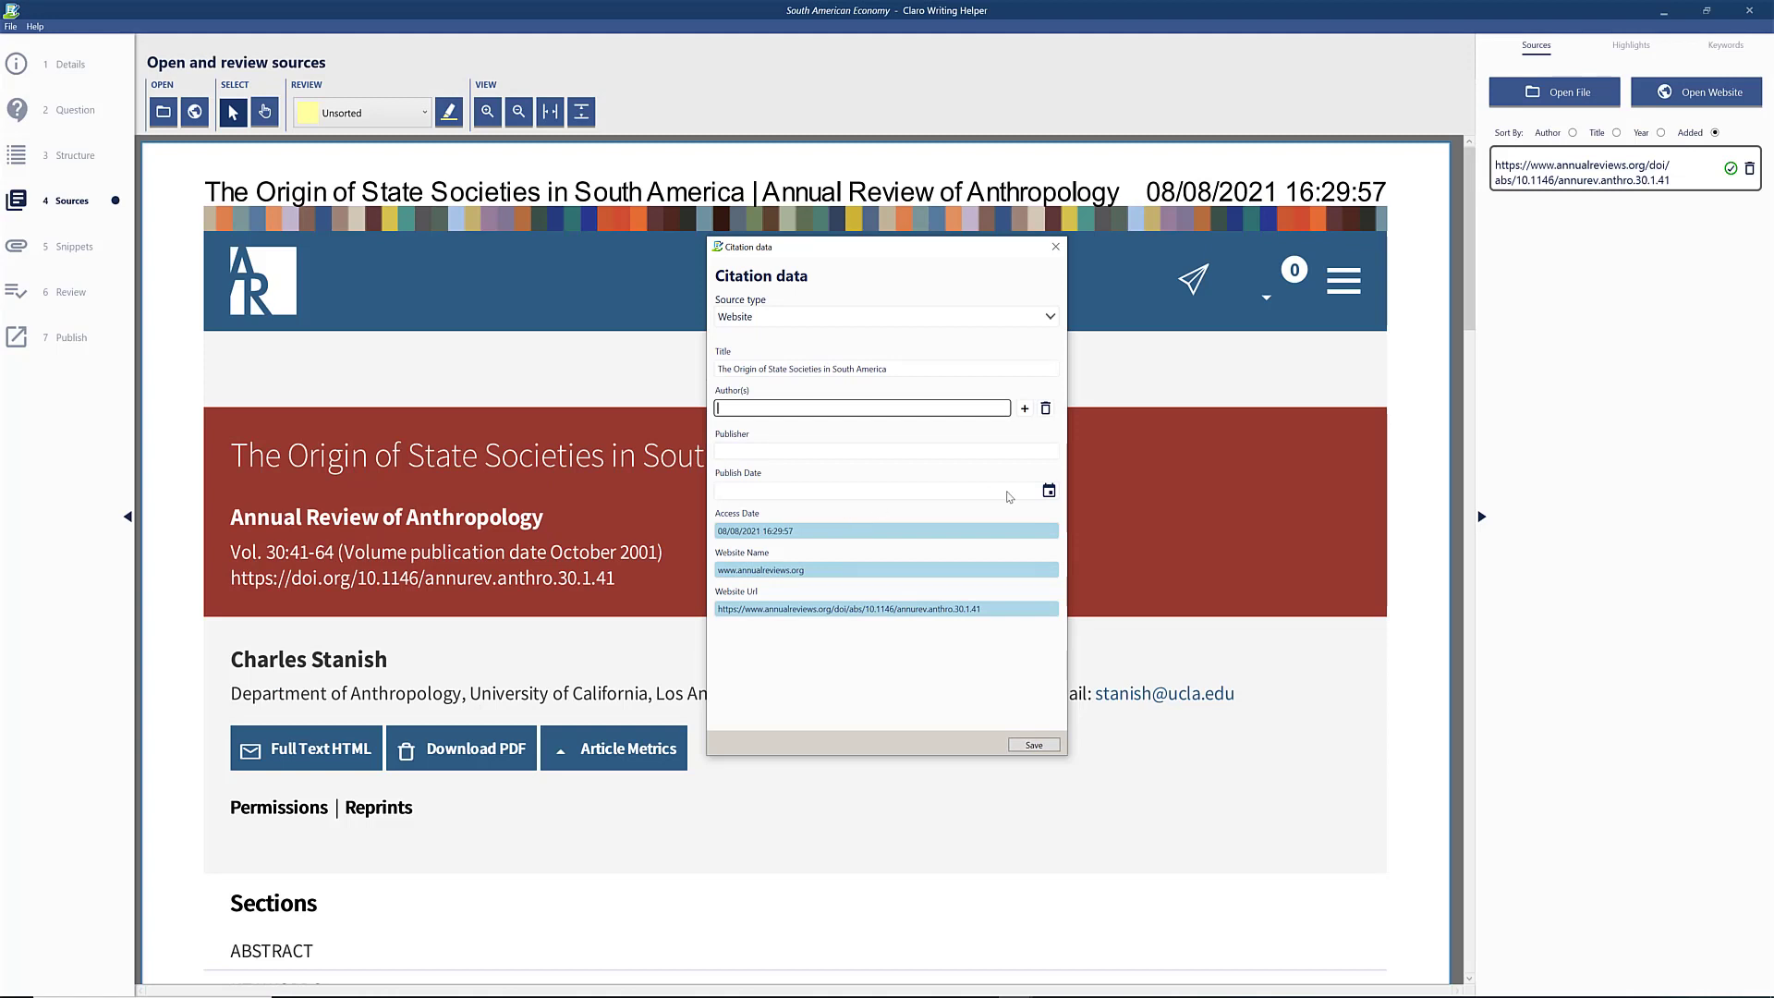
Set the source's publish date to 08/08/2021 and save the citation data
left_click(1049, 490)
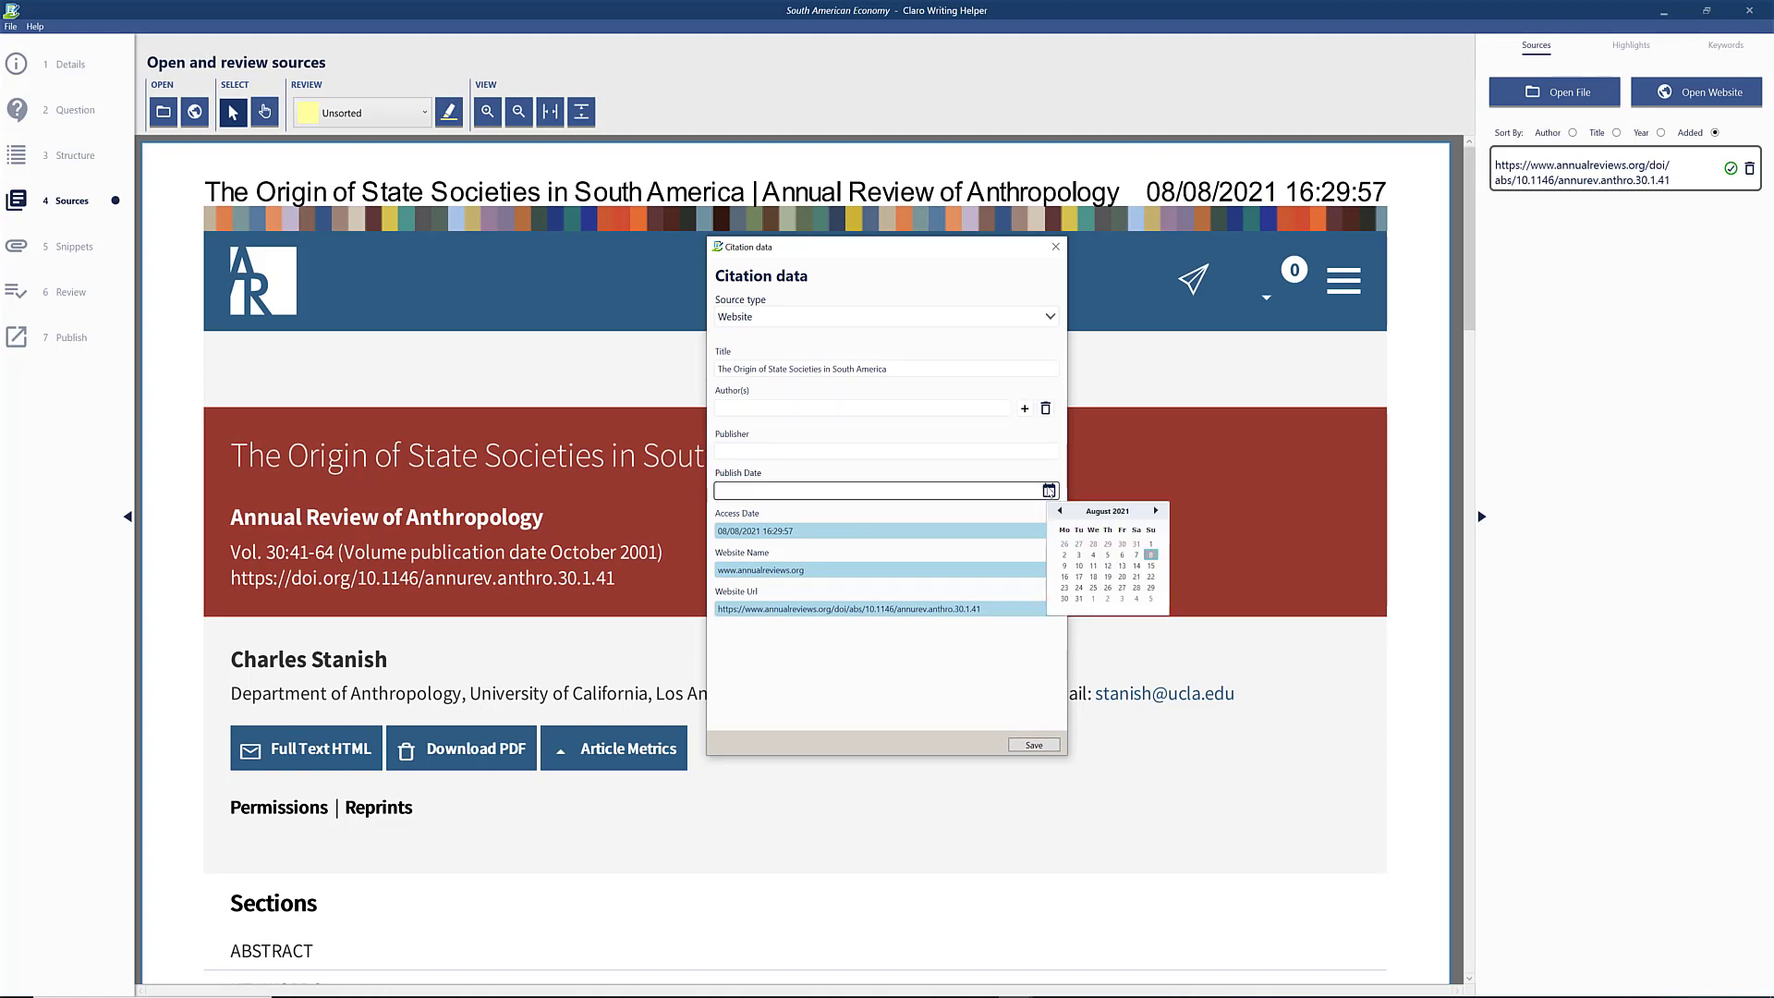
left_click(1150, 555)
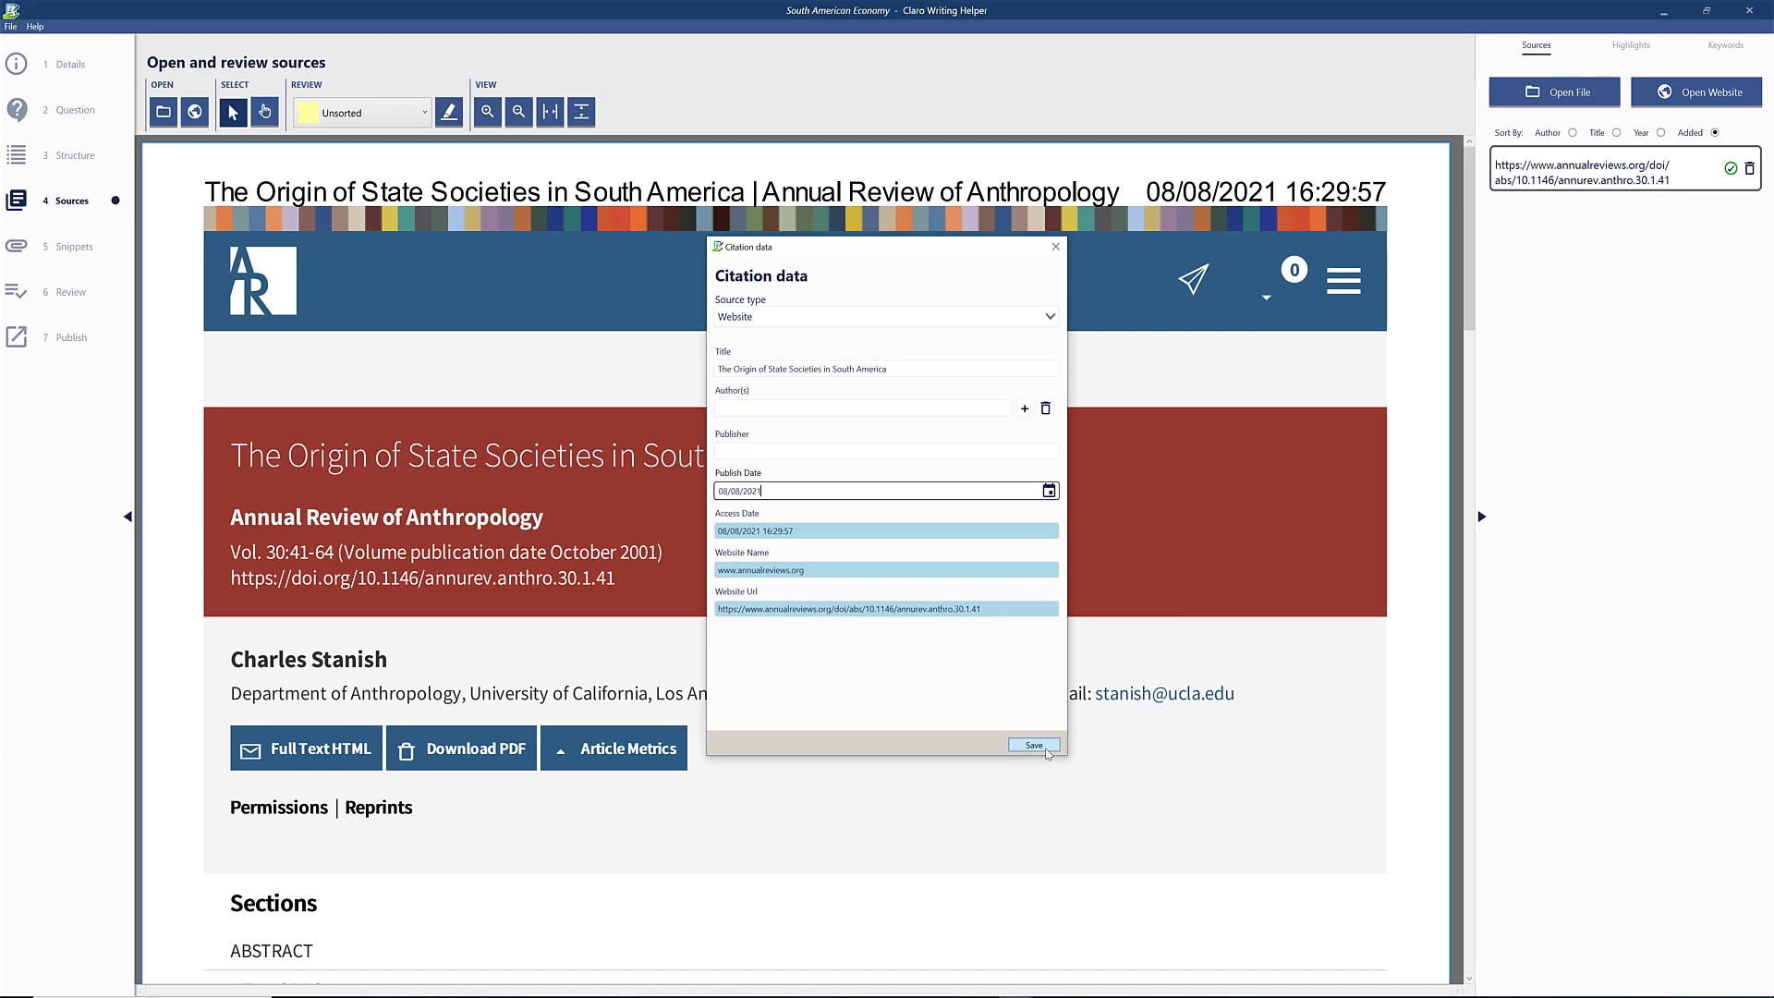
left_click(1034, 745)
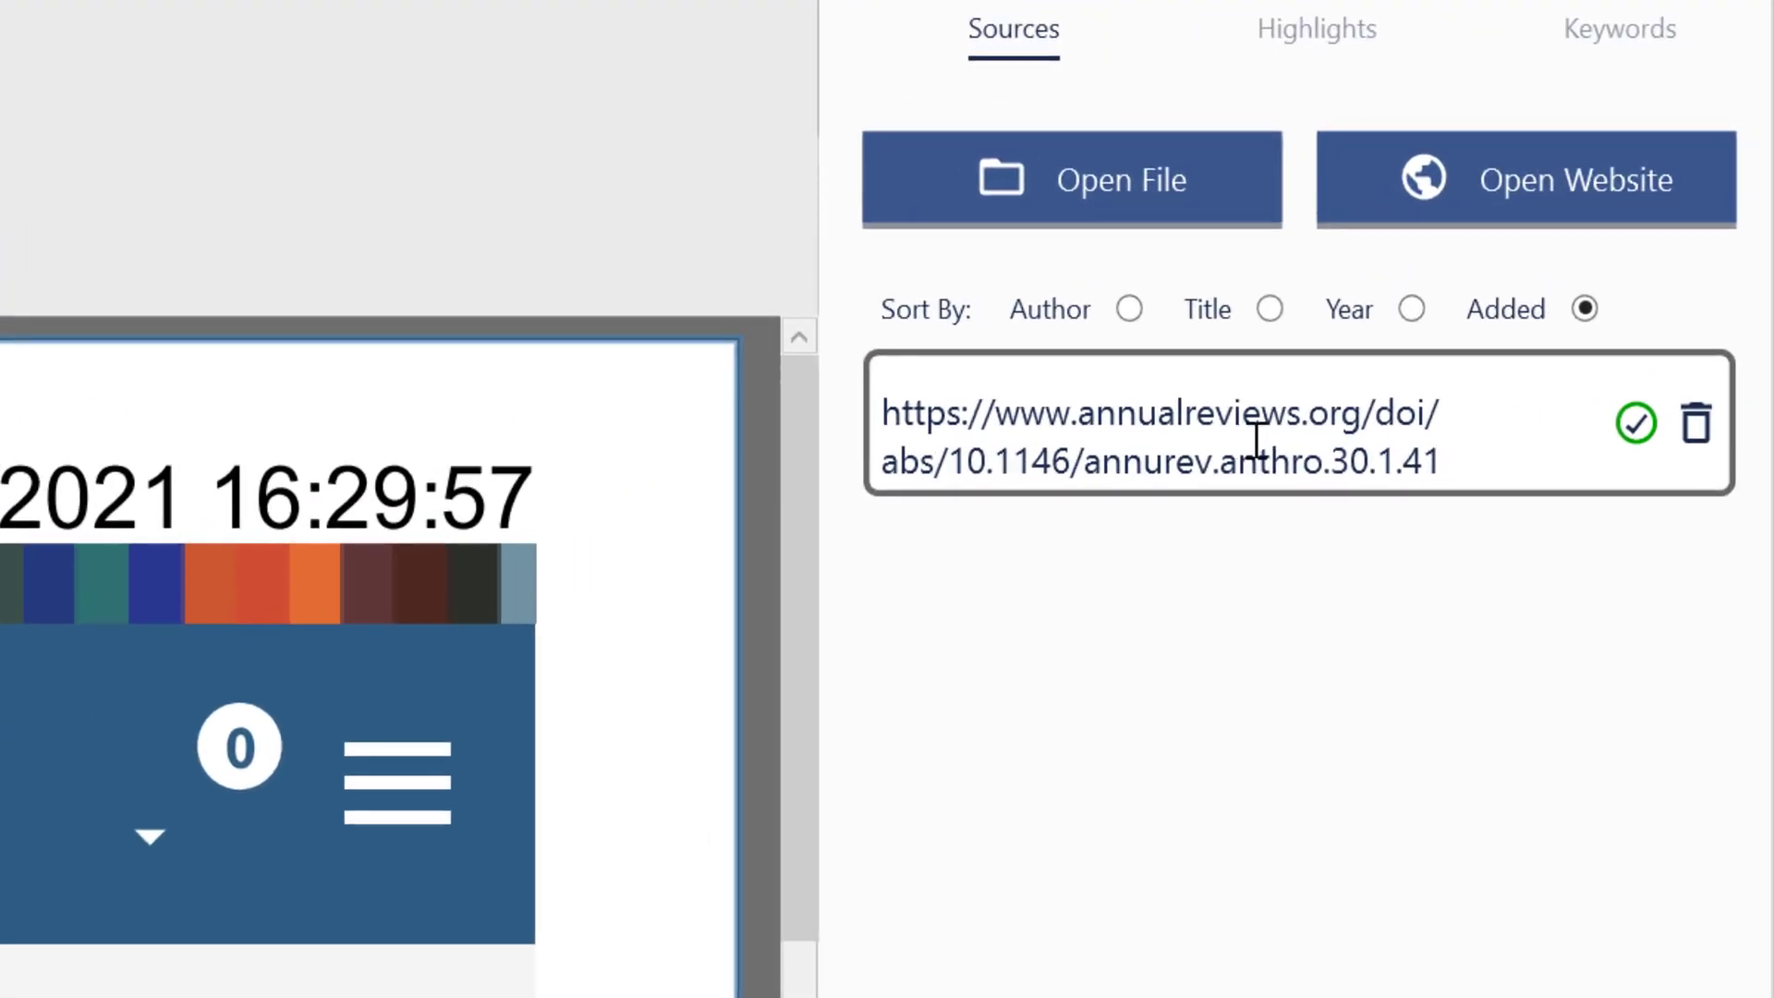
mouse_move(1641, 432)
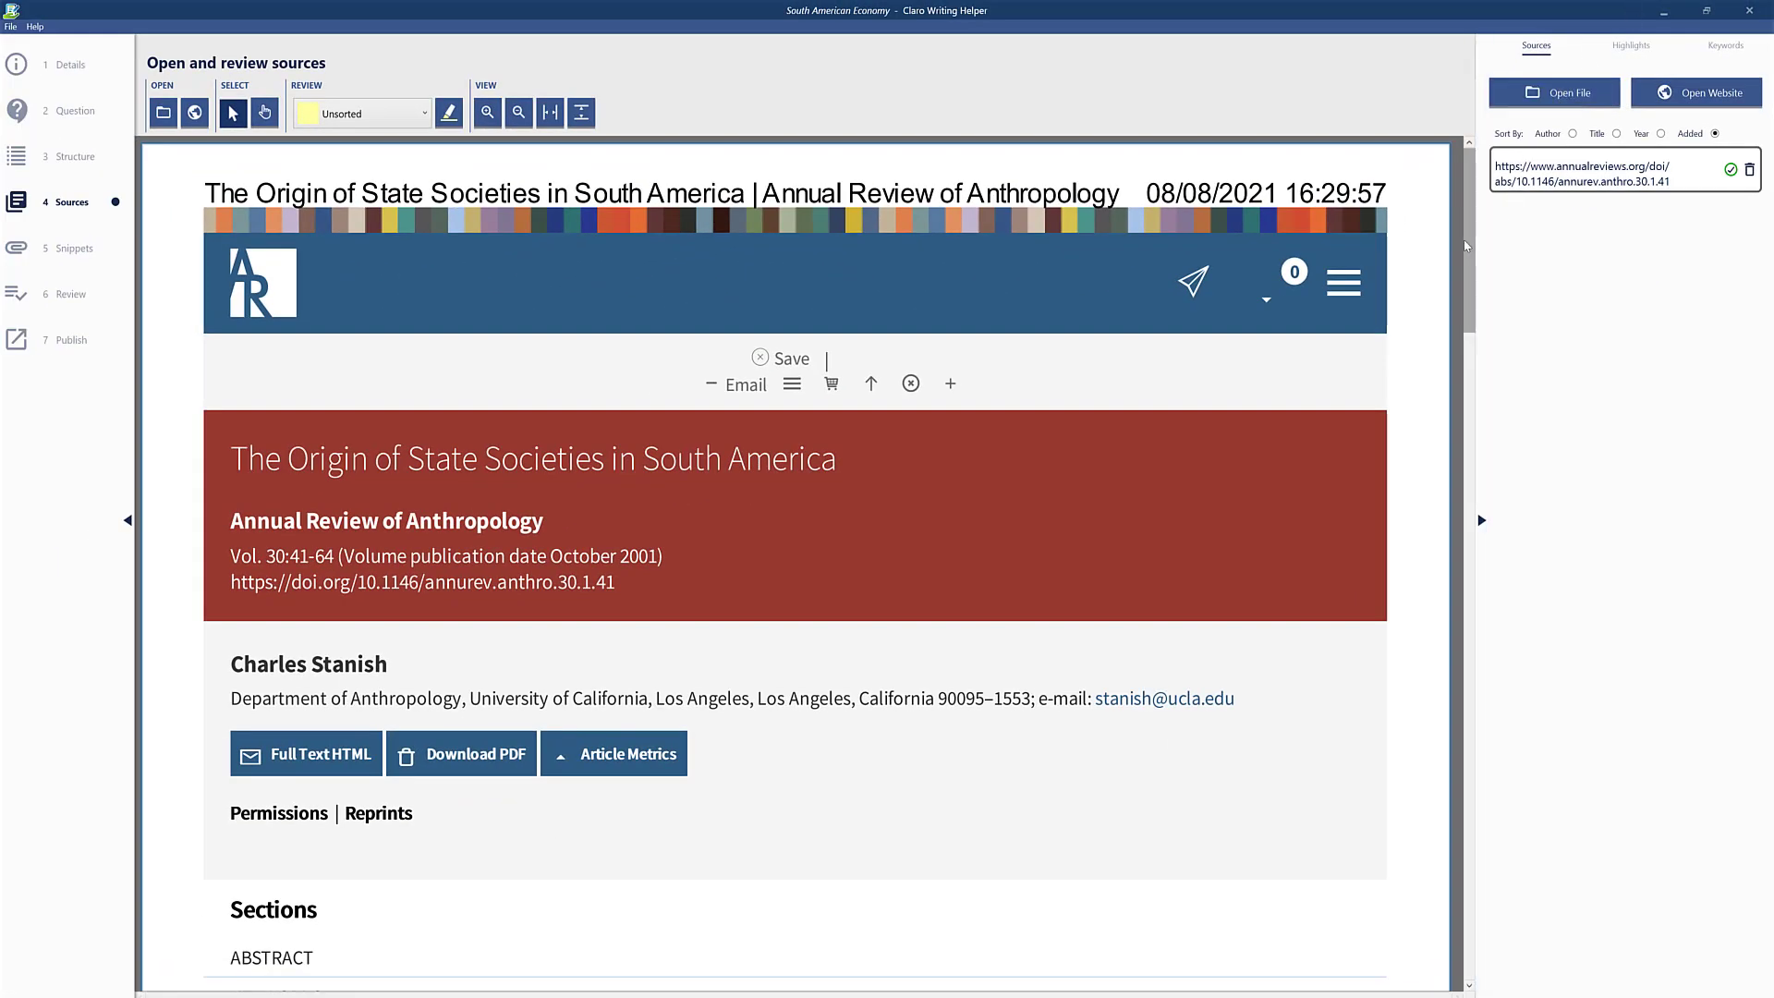
Highlight the abstract passage from "The earliest states" to "first millennium C." for the Introduction section
left_click_drag(1471, 248, 1473, 448)
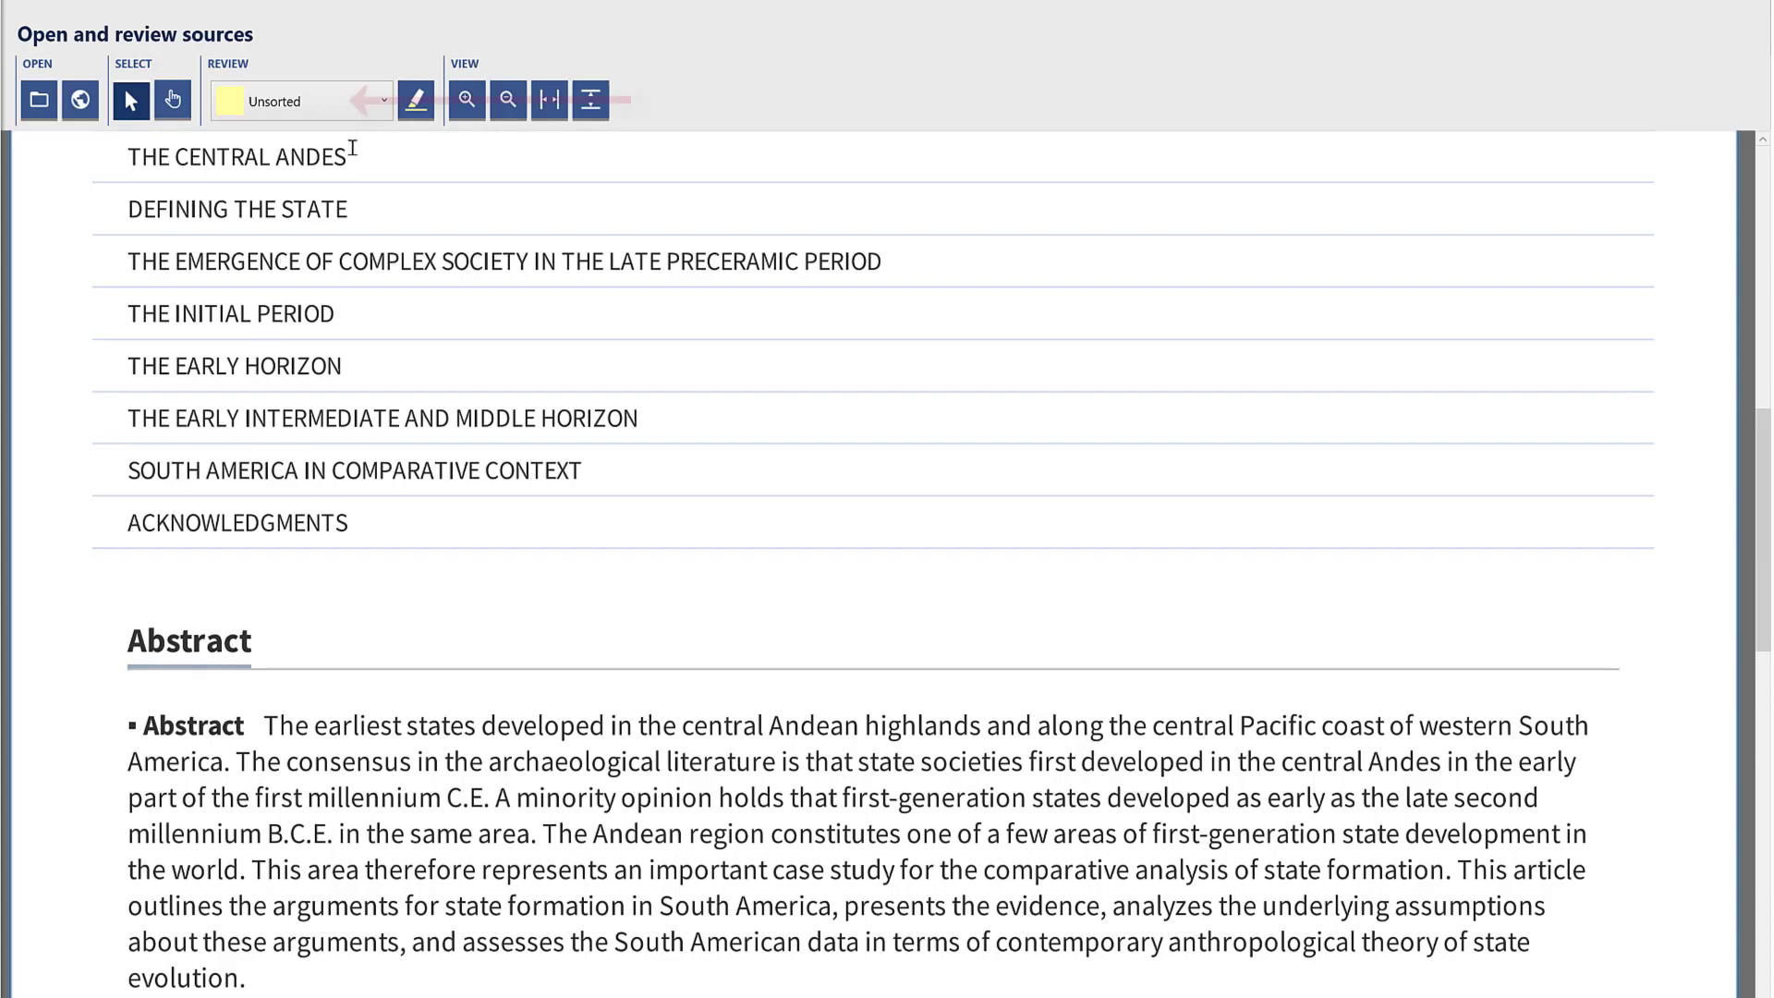
left_click(387, 110)
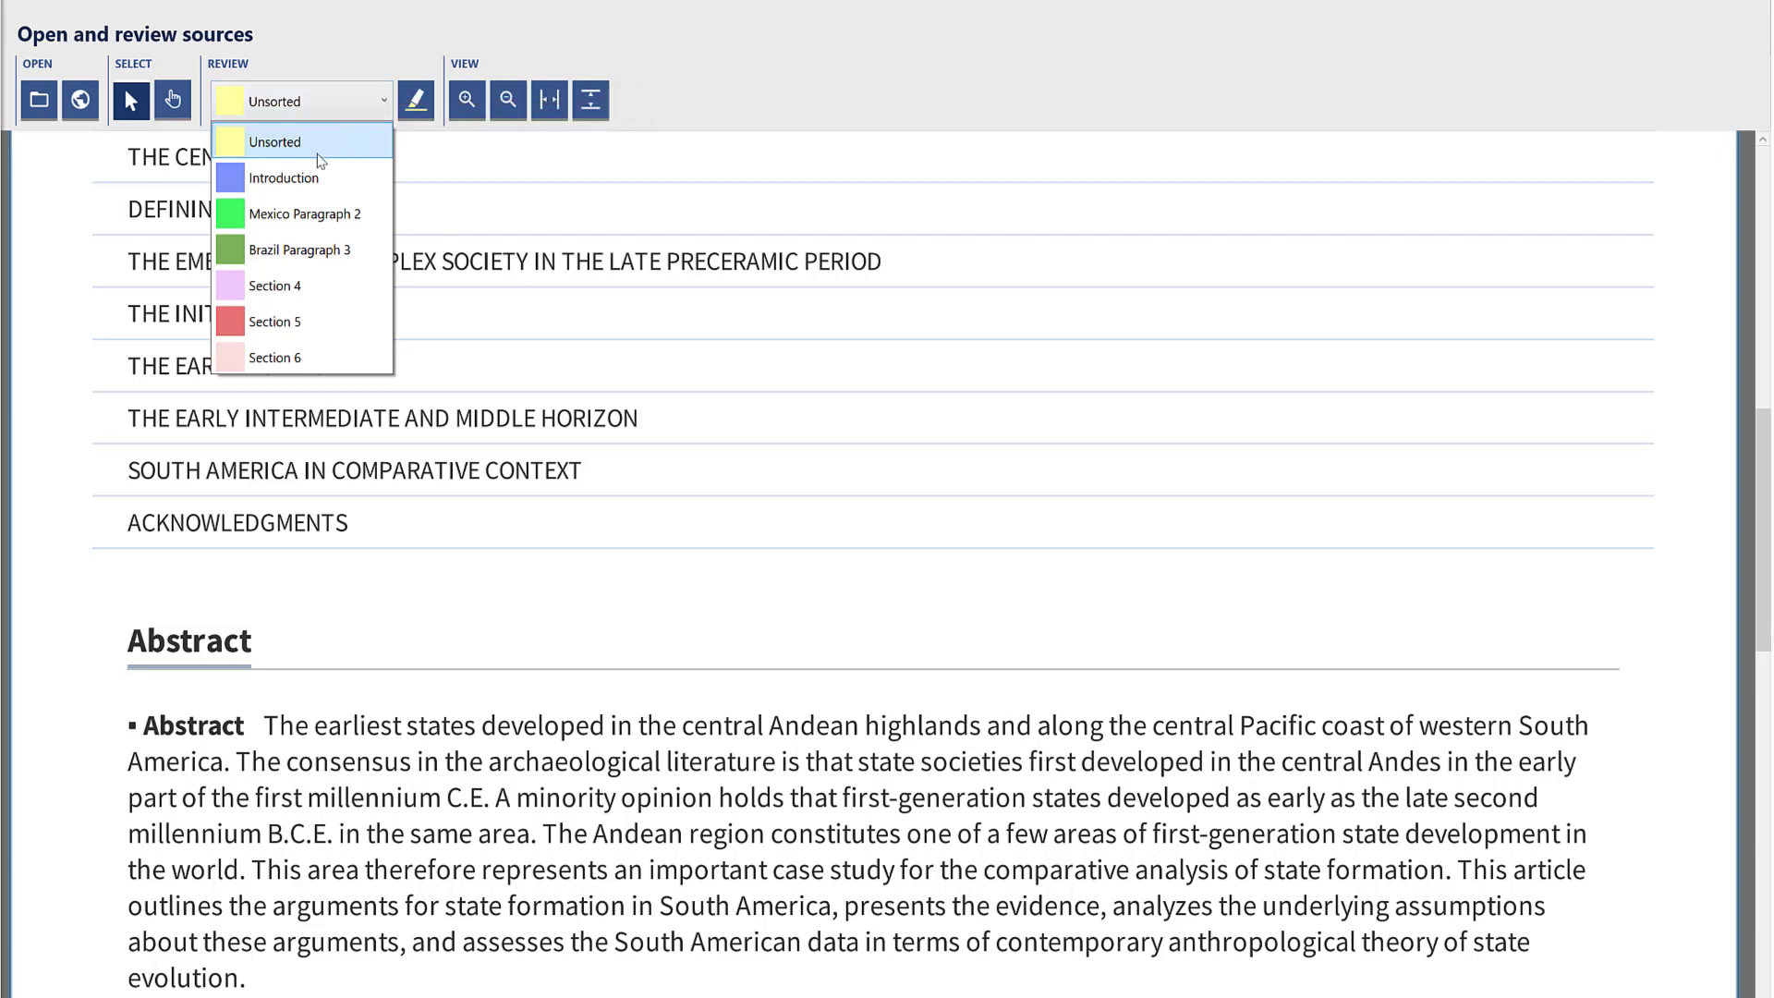
left_click(304, 176)
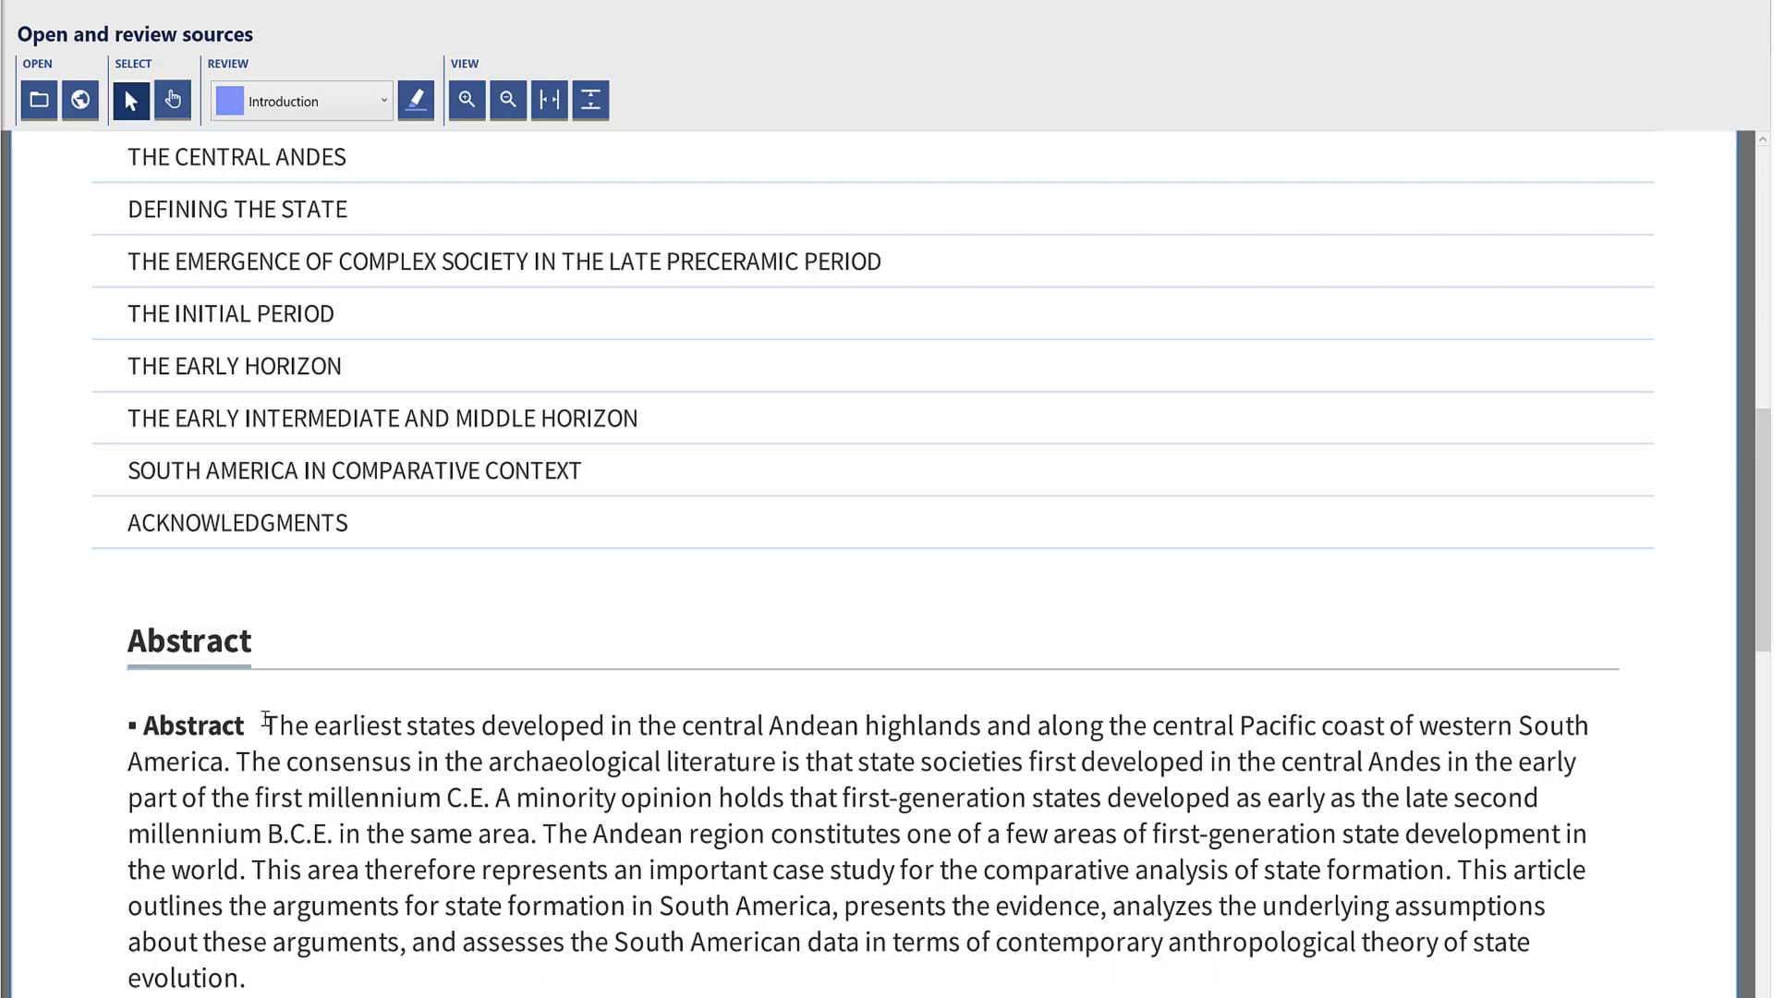
mouse_move(265, 725)
left_mouse_down()
mouse_move(310, 761)
mouse_move(647, 798)
mouse_move(528, 817)
mouse_move(462, 800)
left_mouse_up()
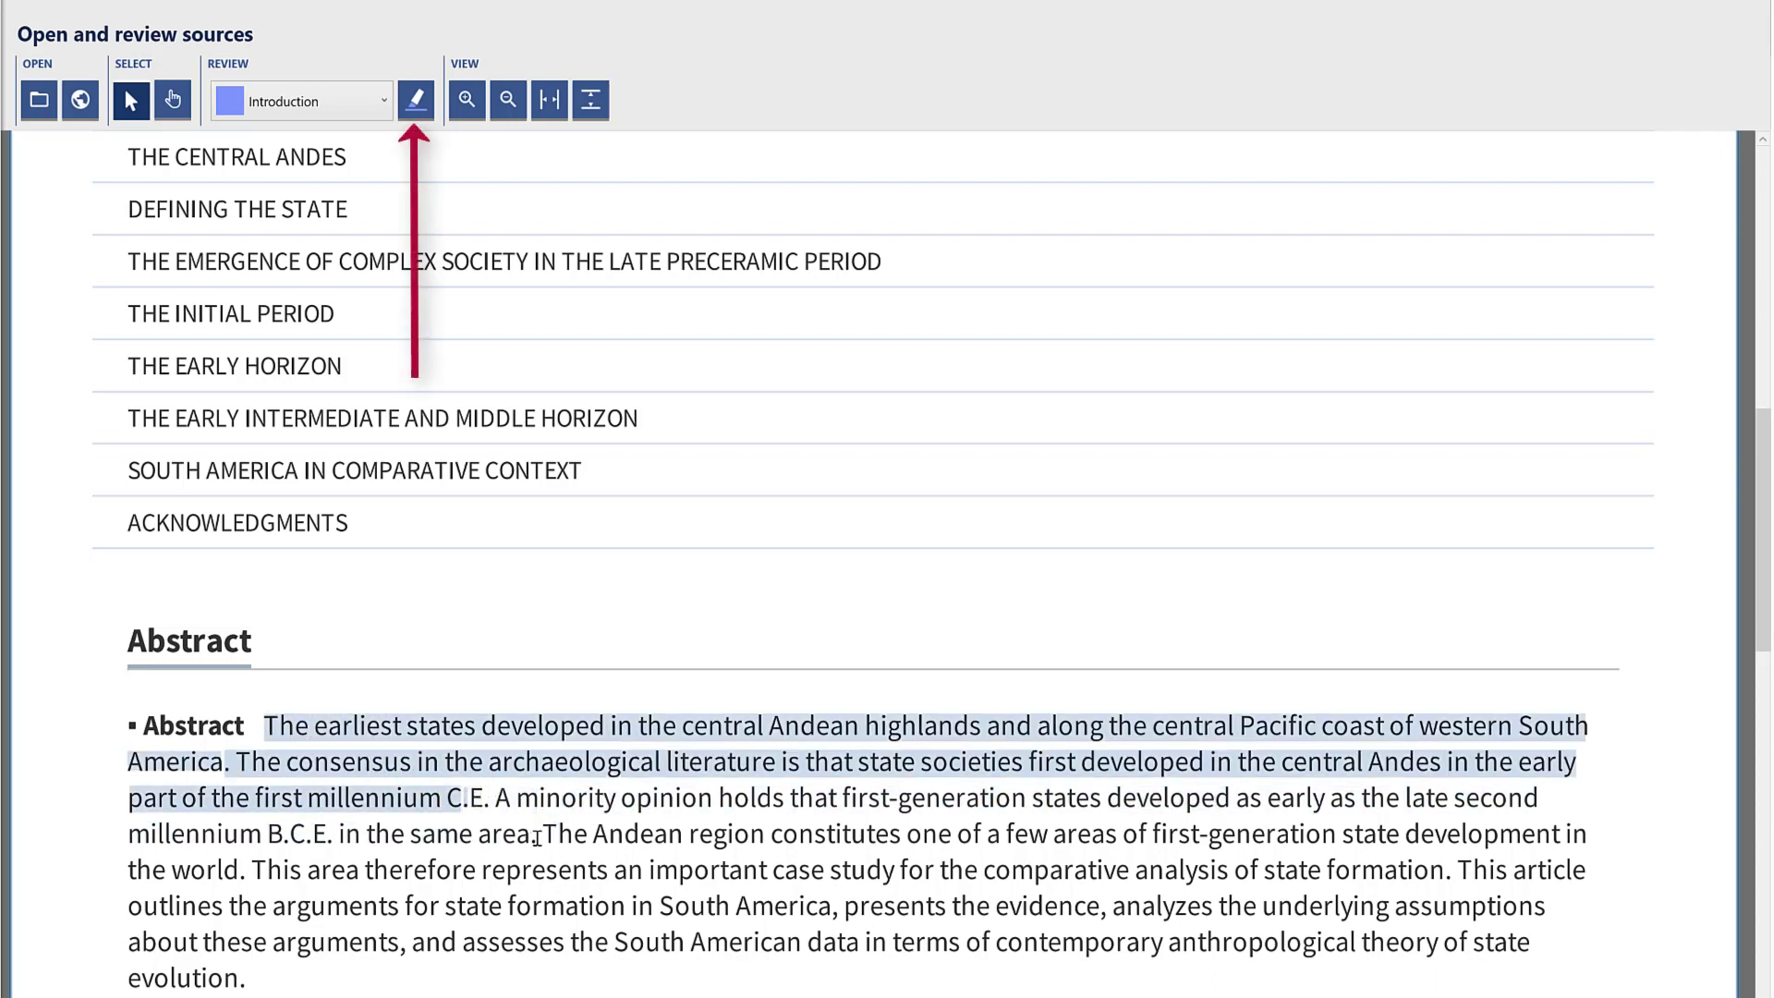
left_click(418, 98)
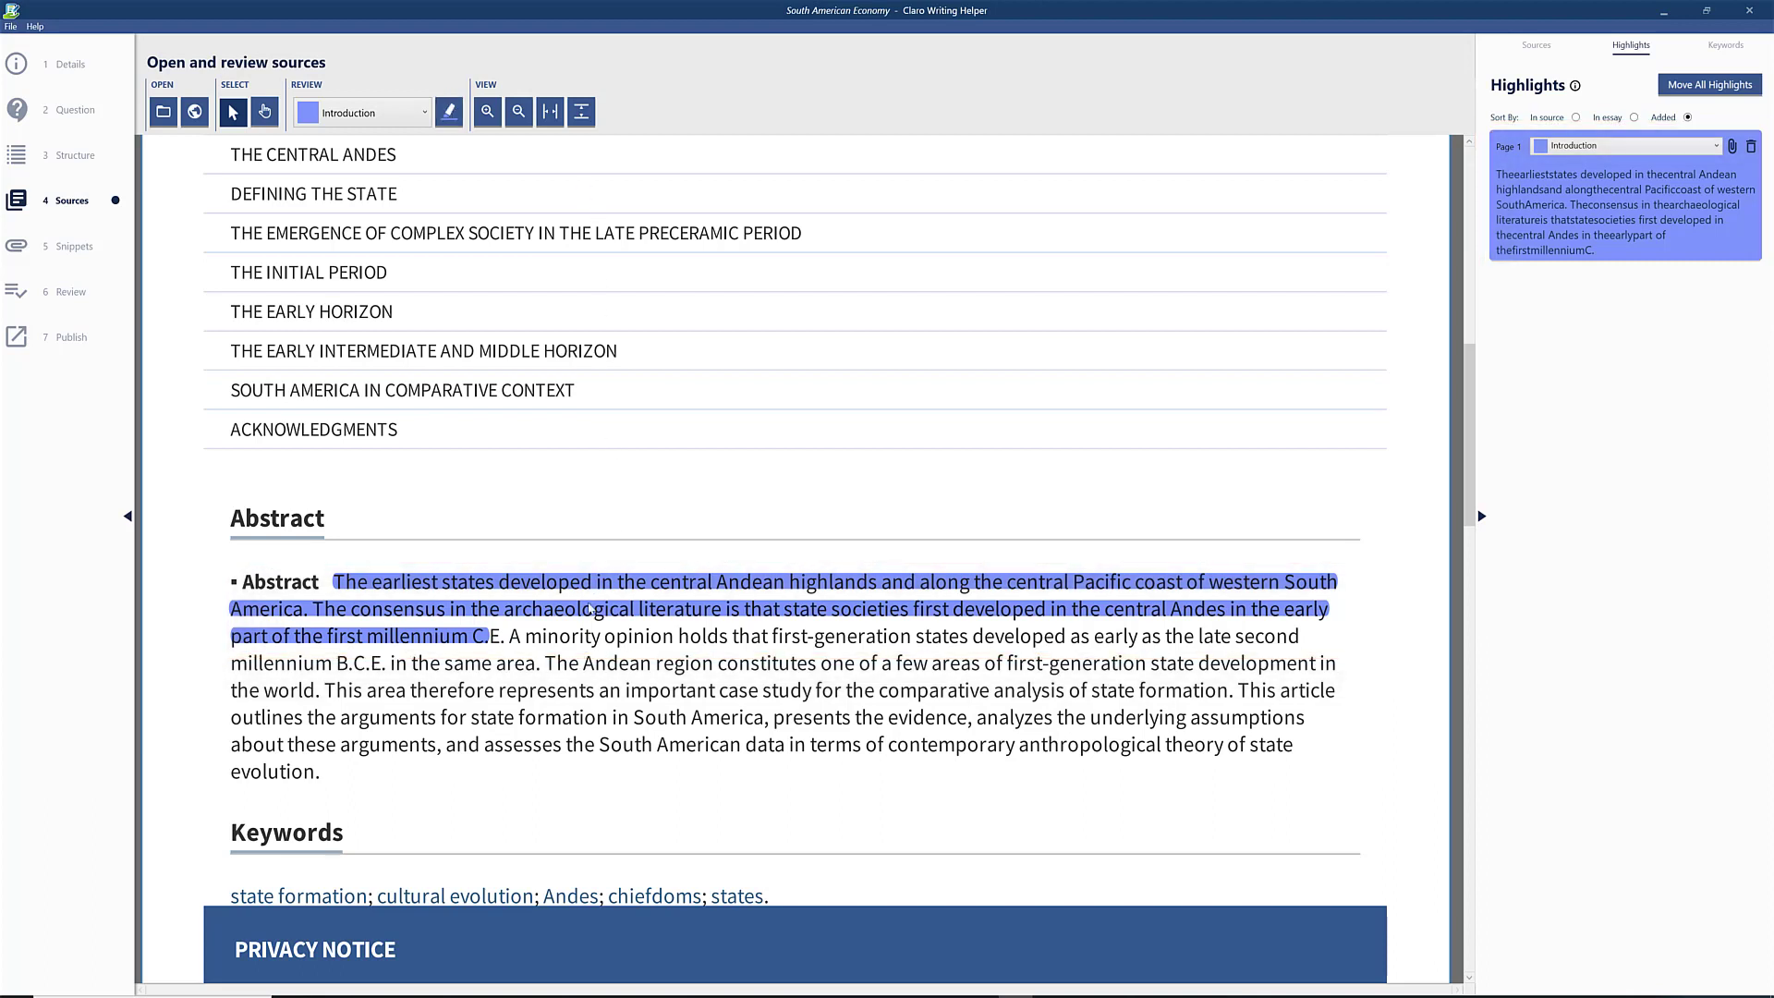
Highlight the abstract passage from "The Andean region" to "state formation in South America," for the Introduction section
double_click(555, 662)
left_click_drag(657, 691, 765, 722)
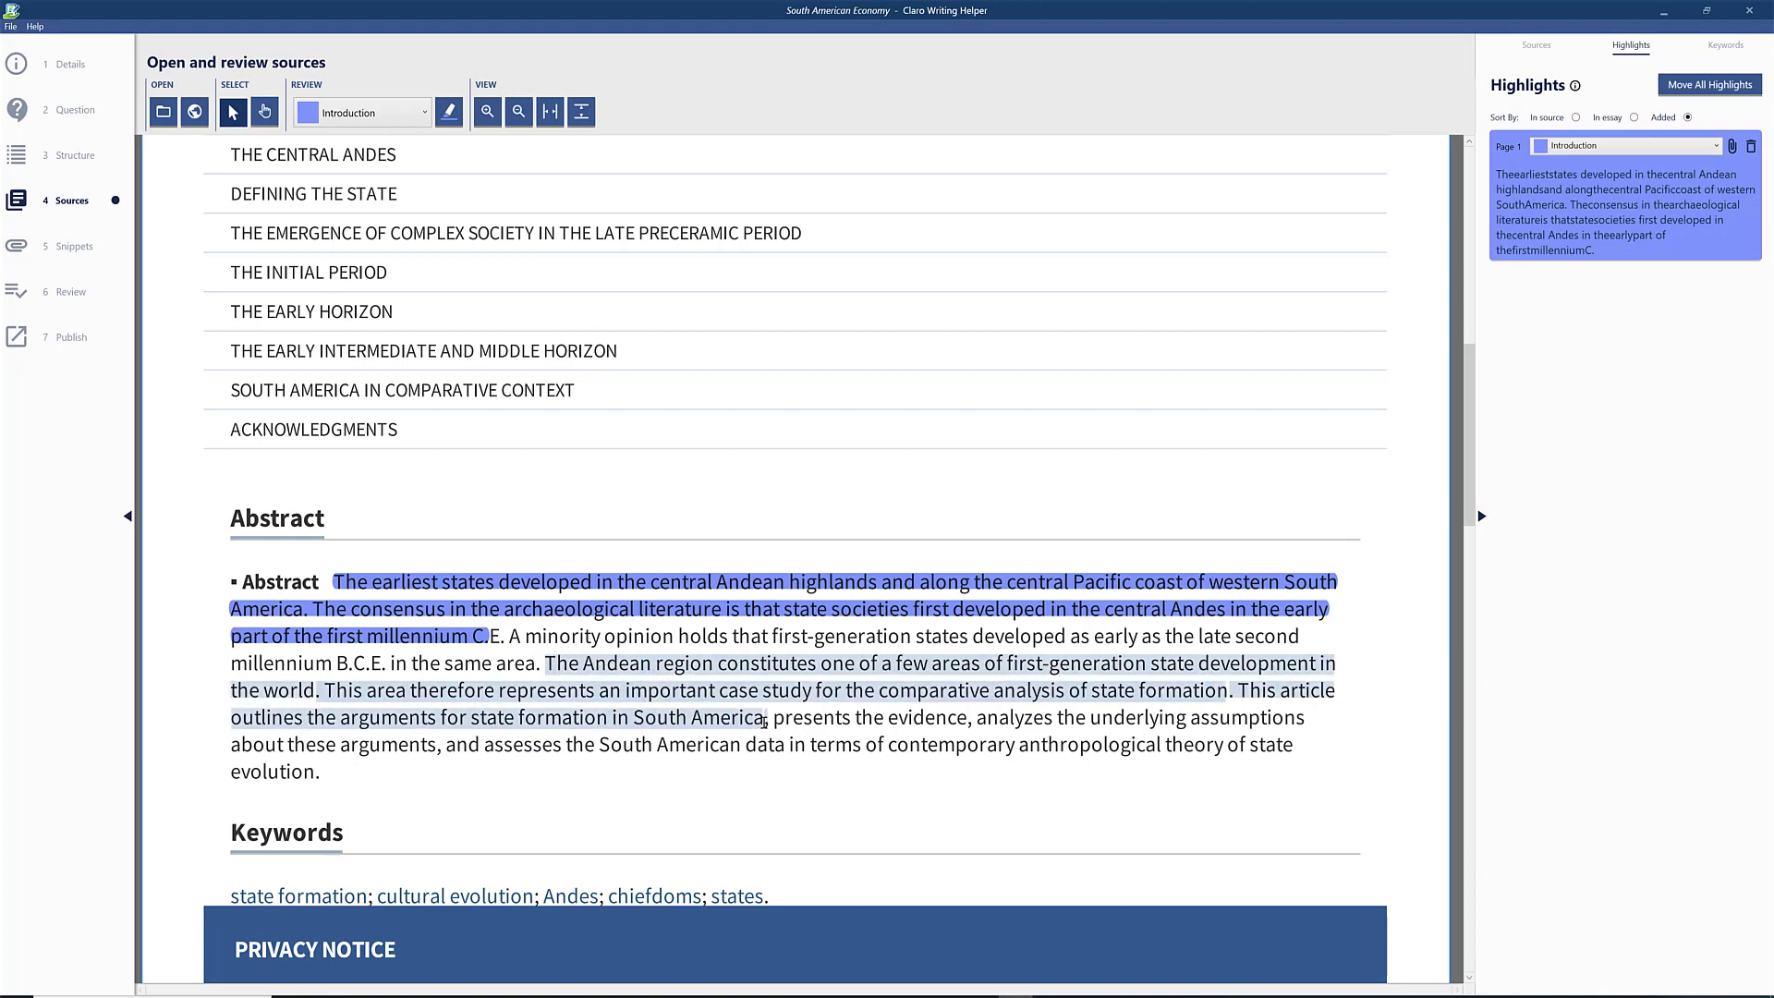
left_click(425, 113)
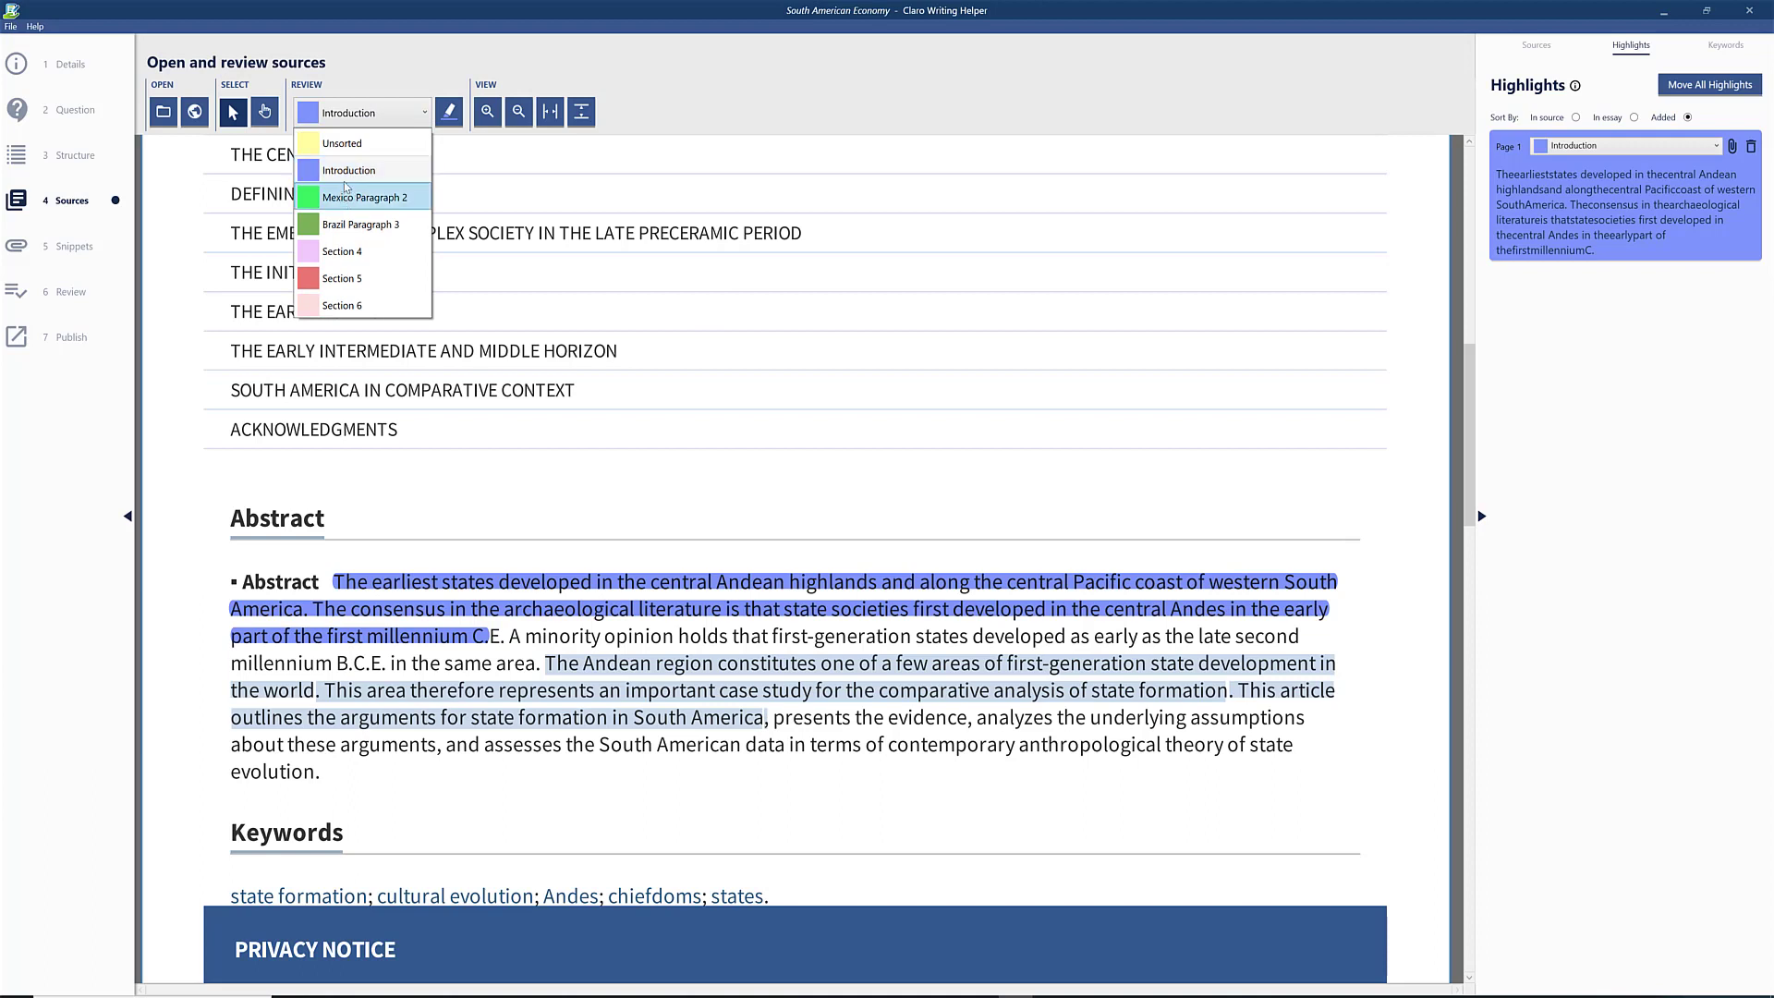
left_click(348, 174)
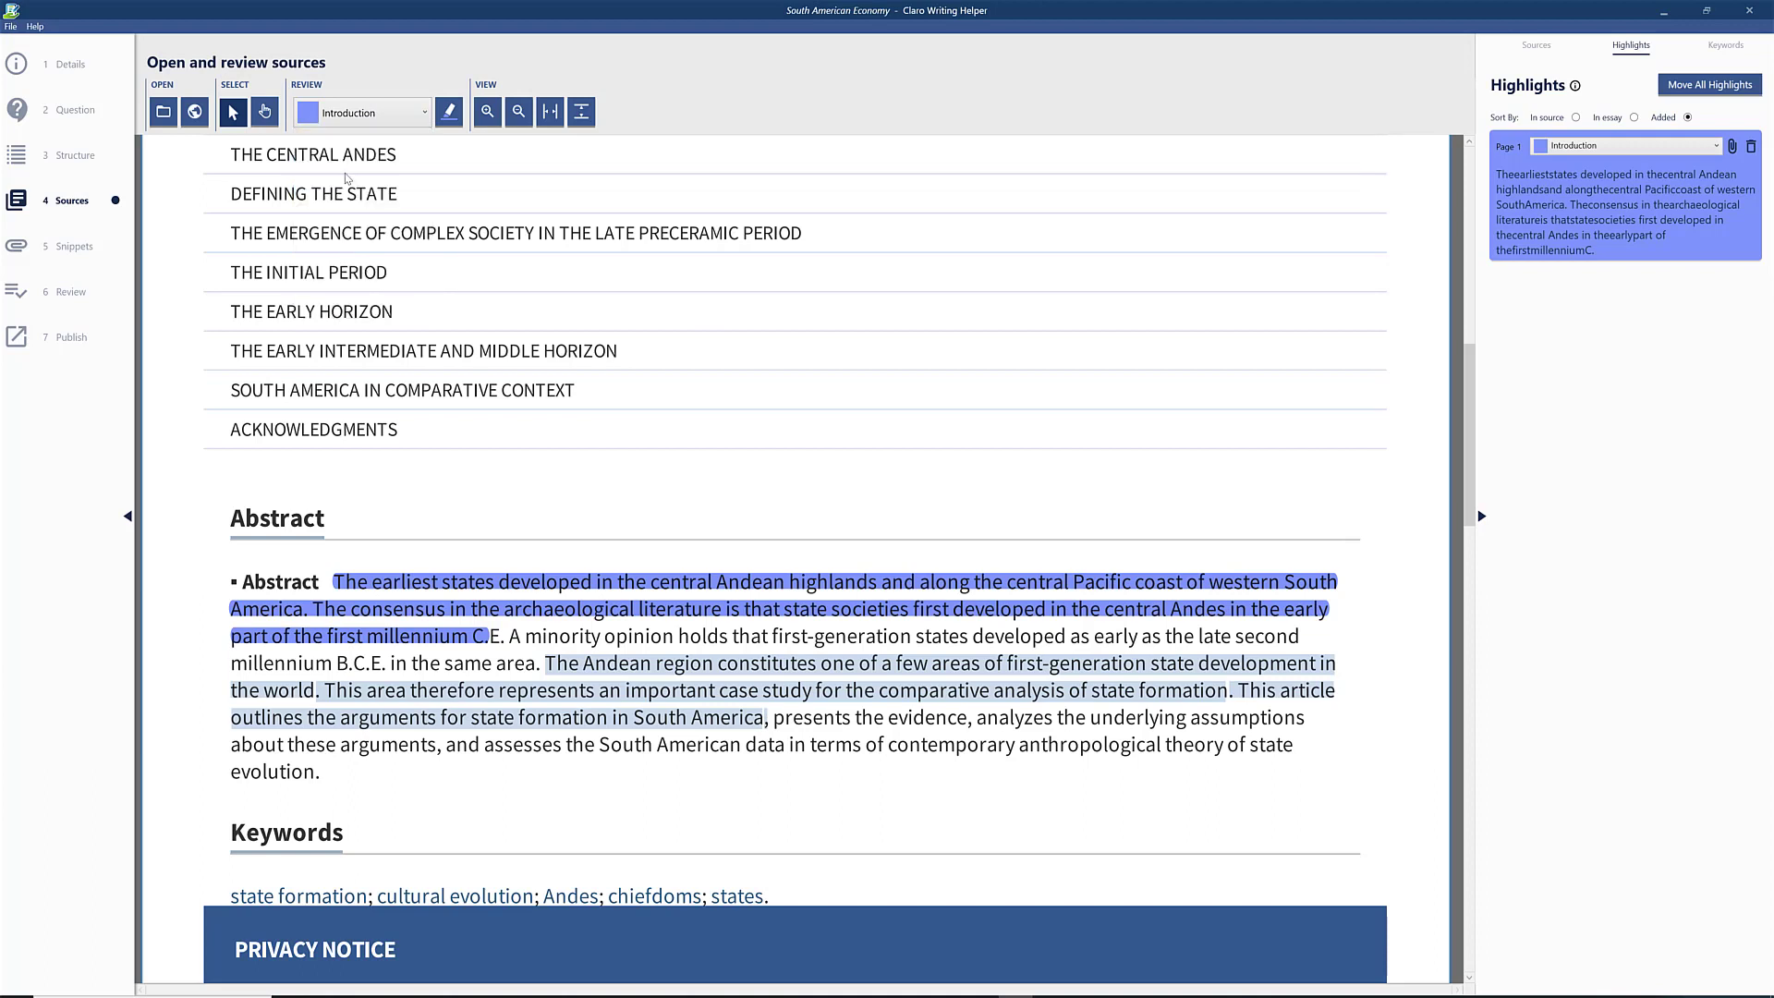
left_click(449, 112)
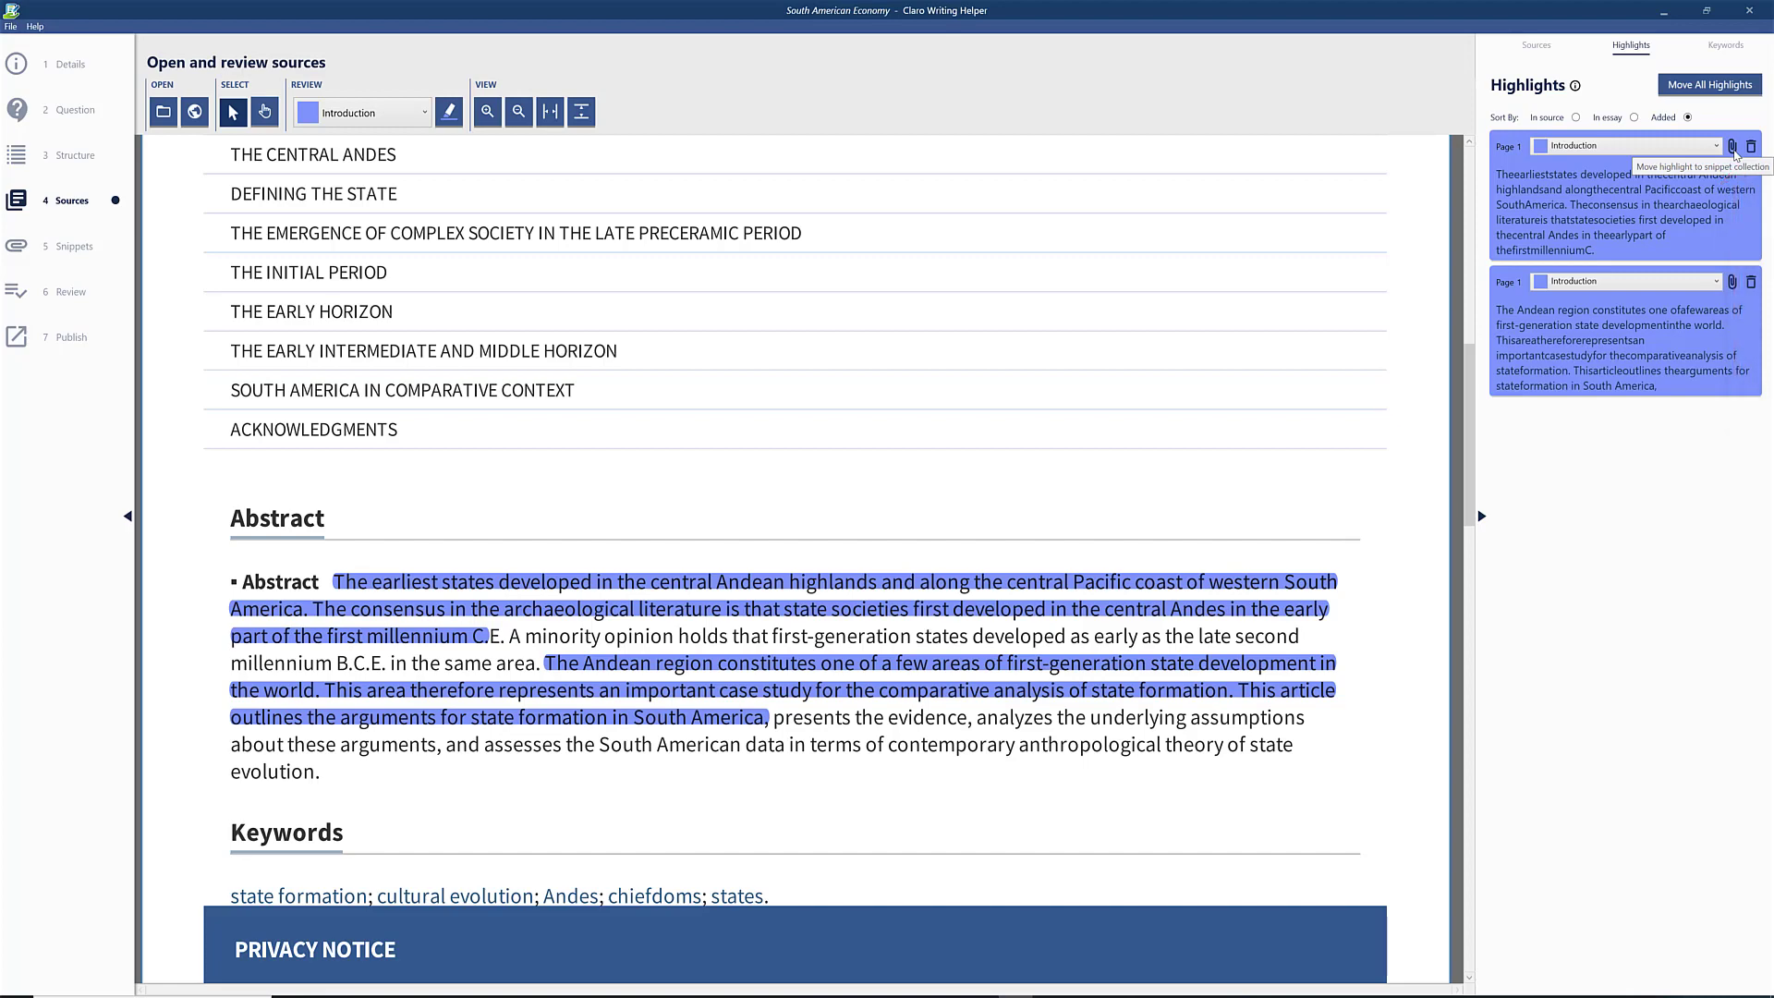
Move both Introduction highlights to the snippet collection and go to the Snippets stage
left_click(1734, 148)
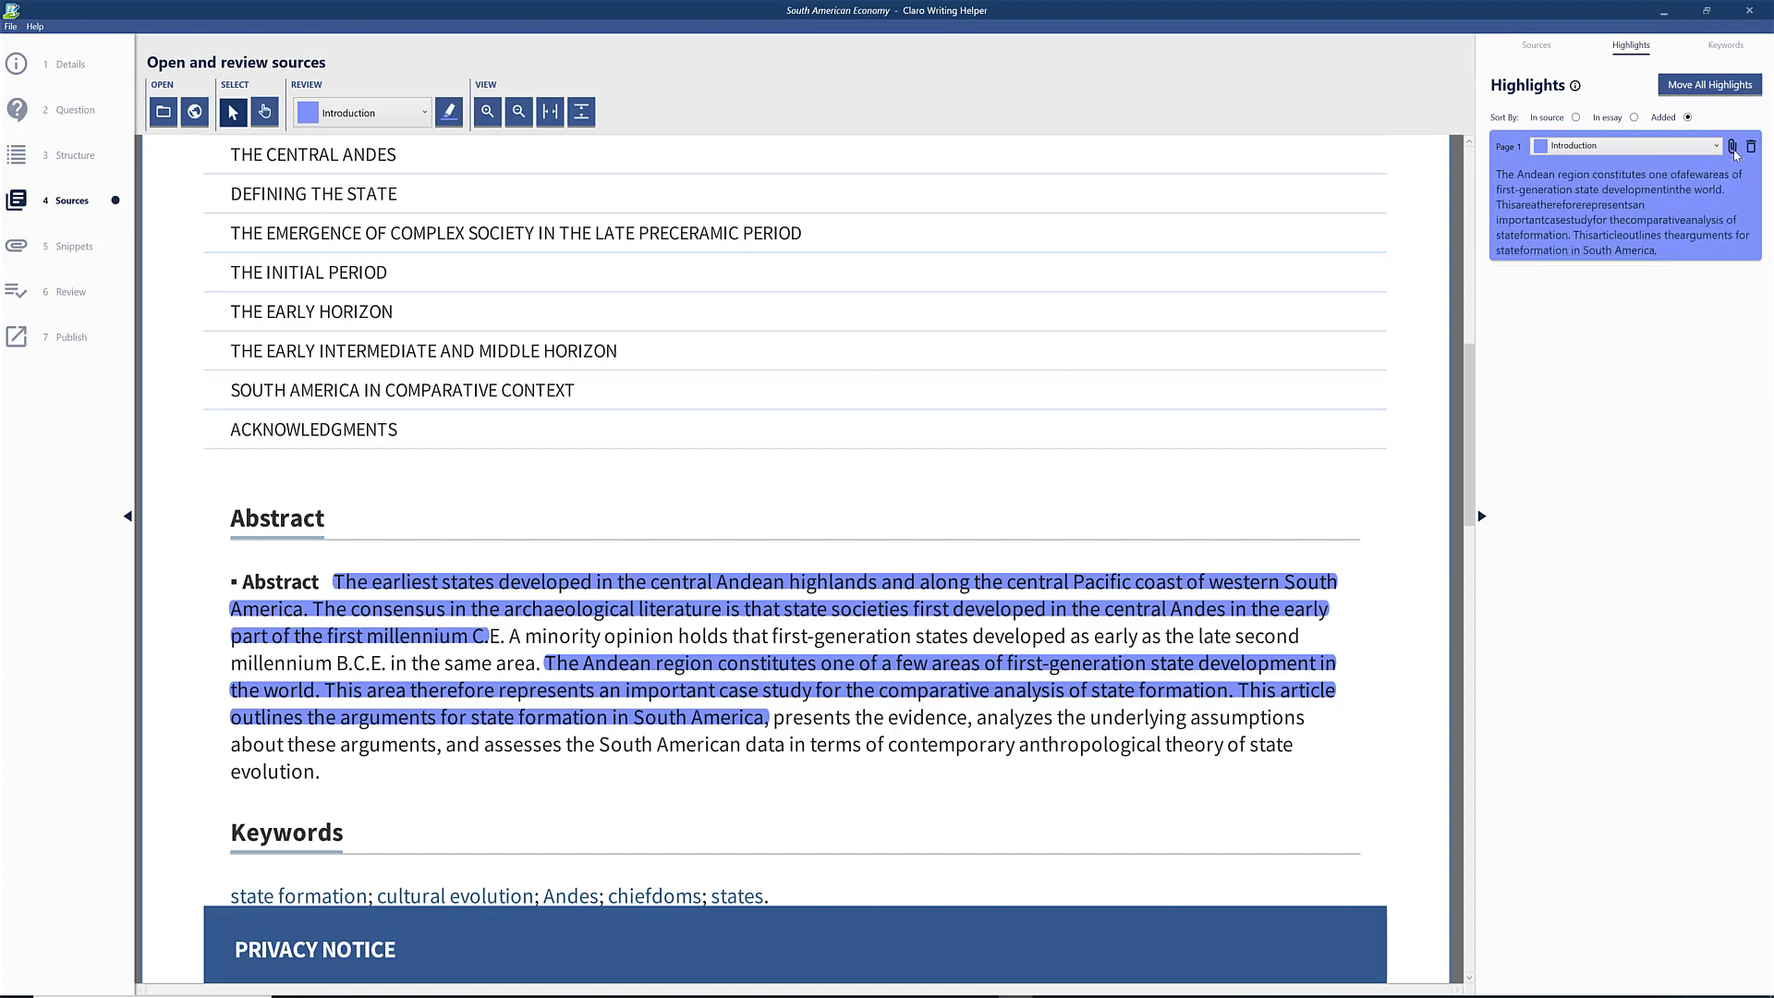
left_click(1734, 147)
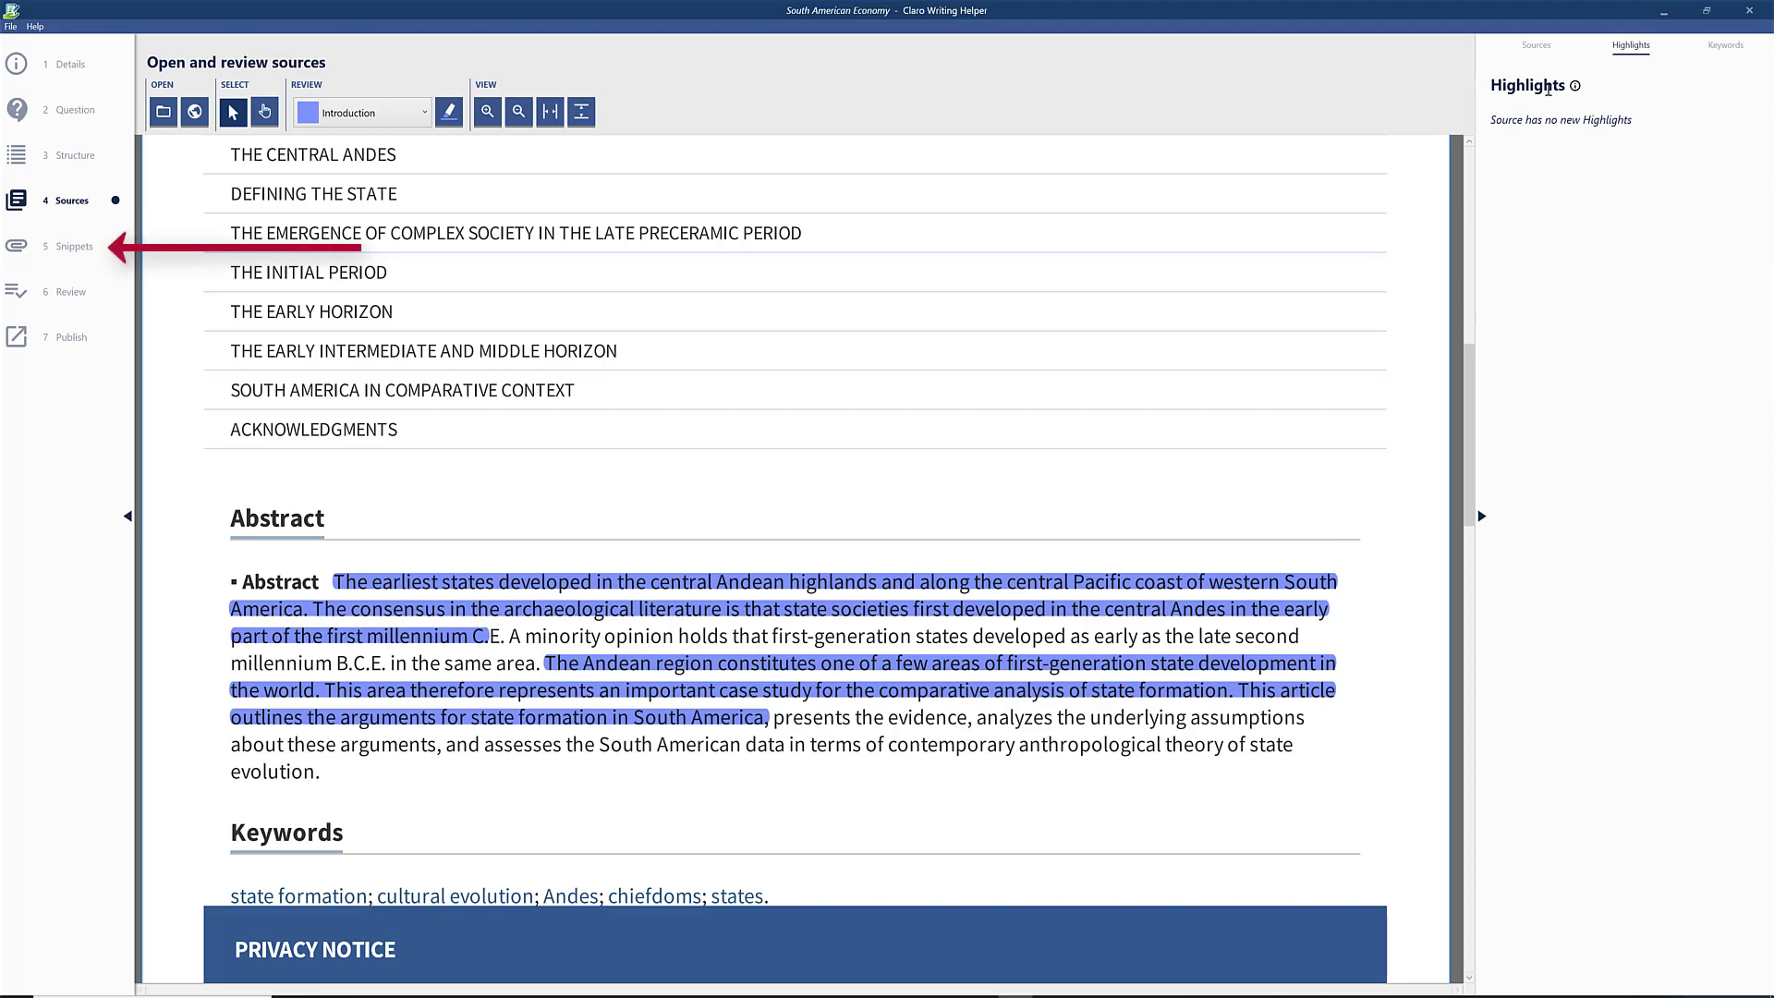
left_click(52, 258)
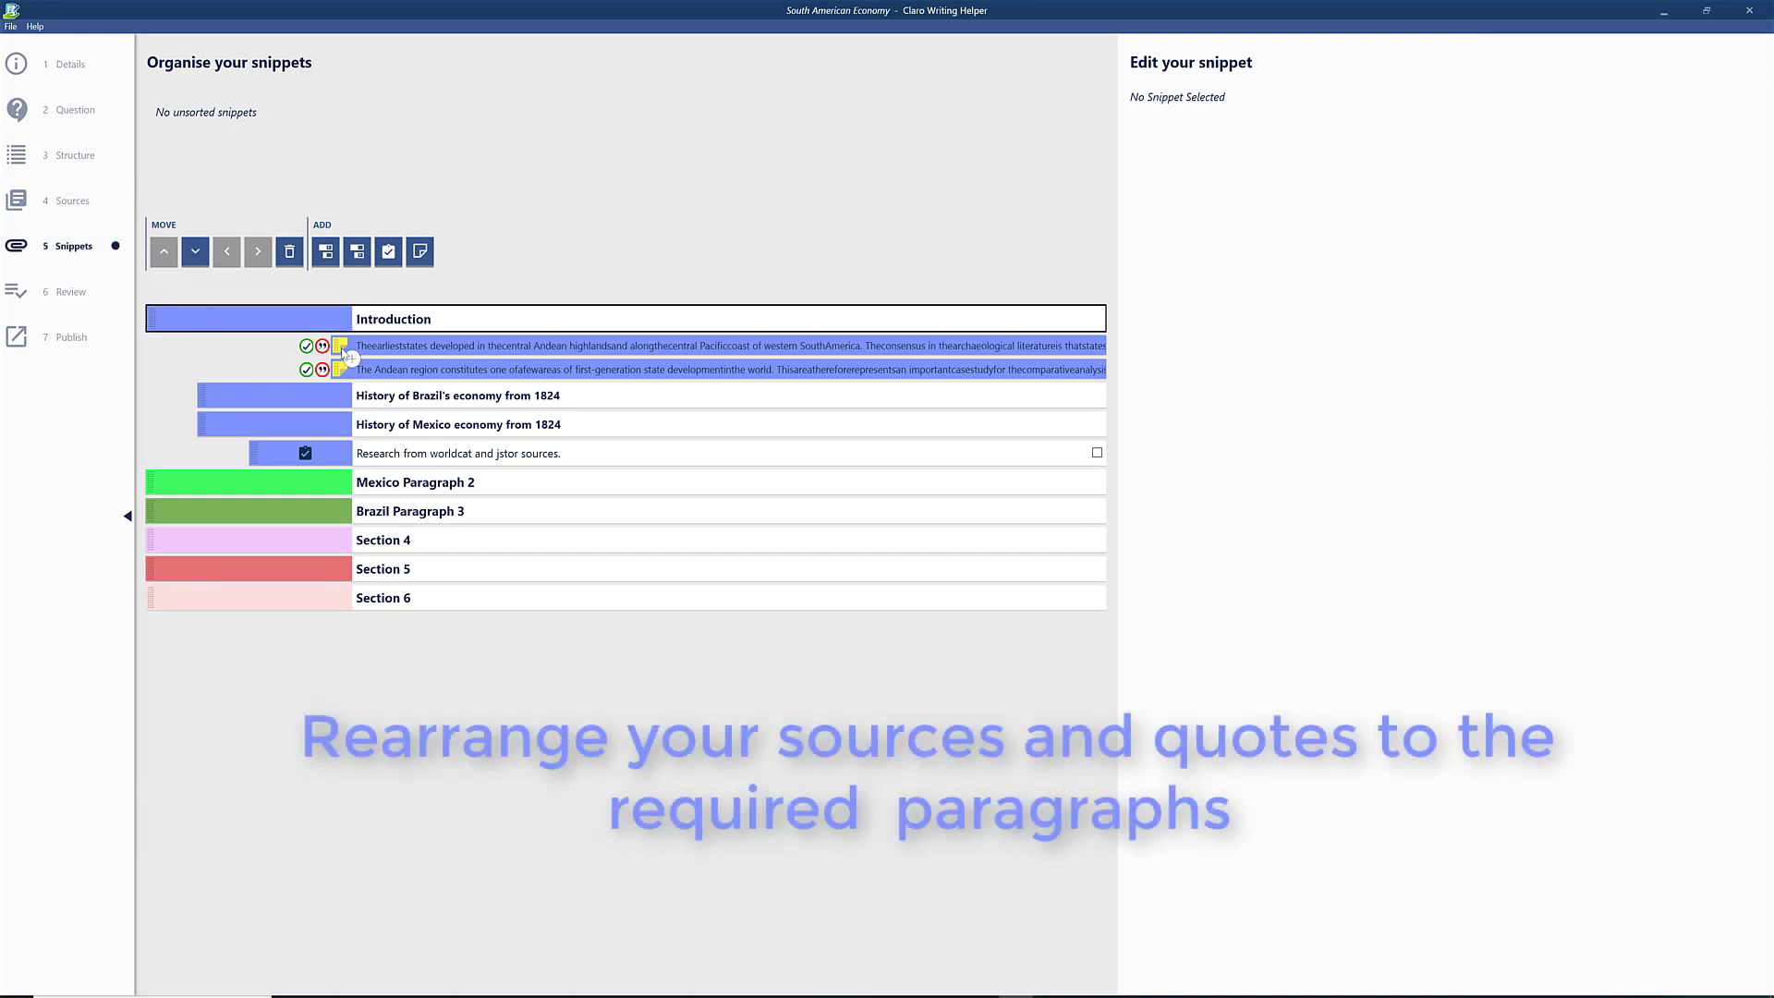
Move the "earliest states" snippet under the Mexico history subsection and the Andean snippet under the Brazil one, and mark the research task as done
left_click_drag(343, 354, 354, 444)
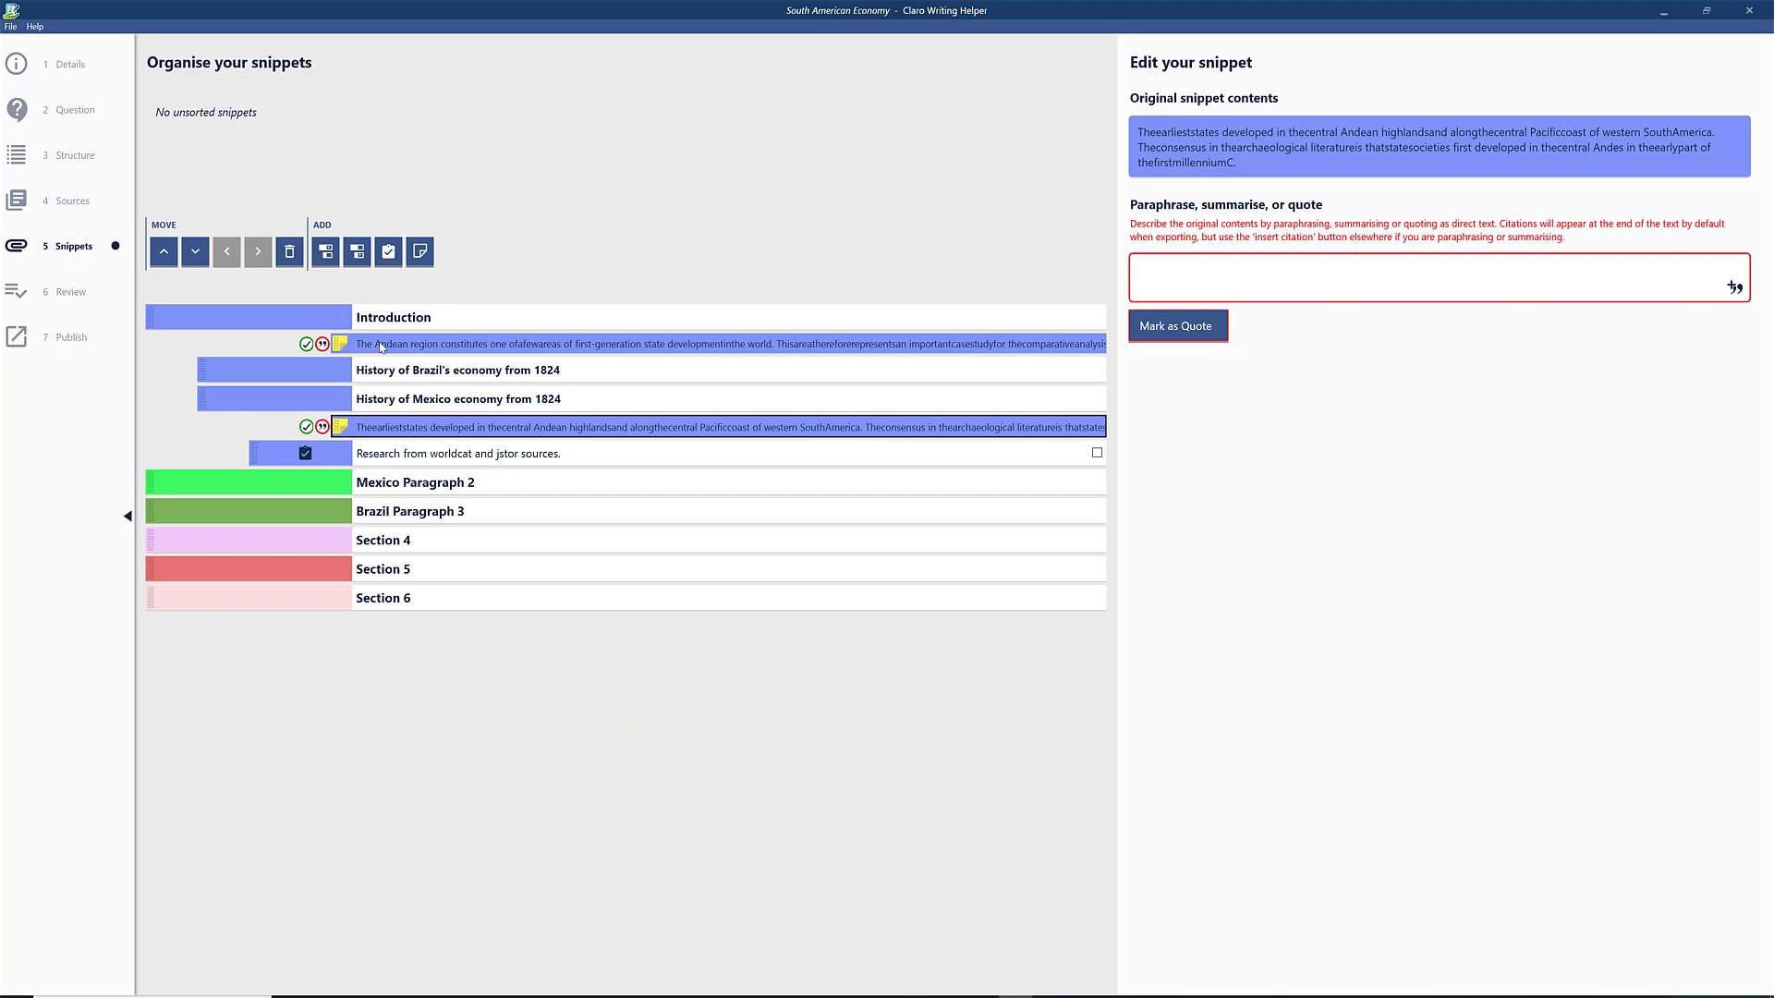
left_click_drag(381, 347, 365, 394)
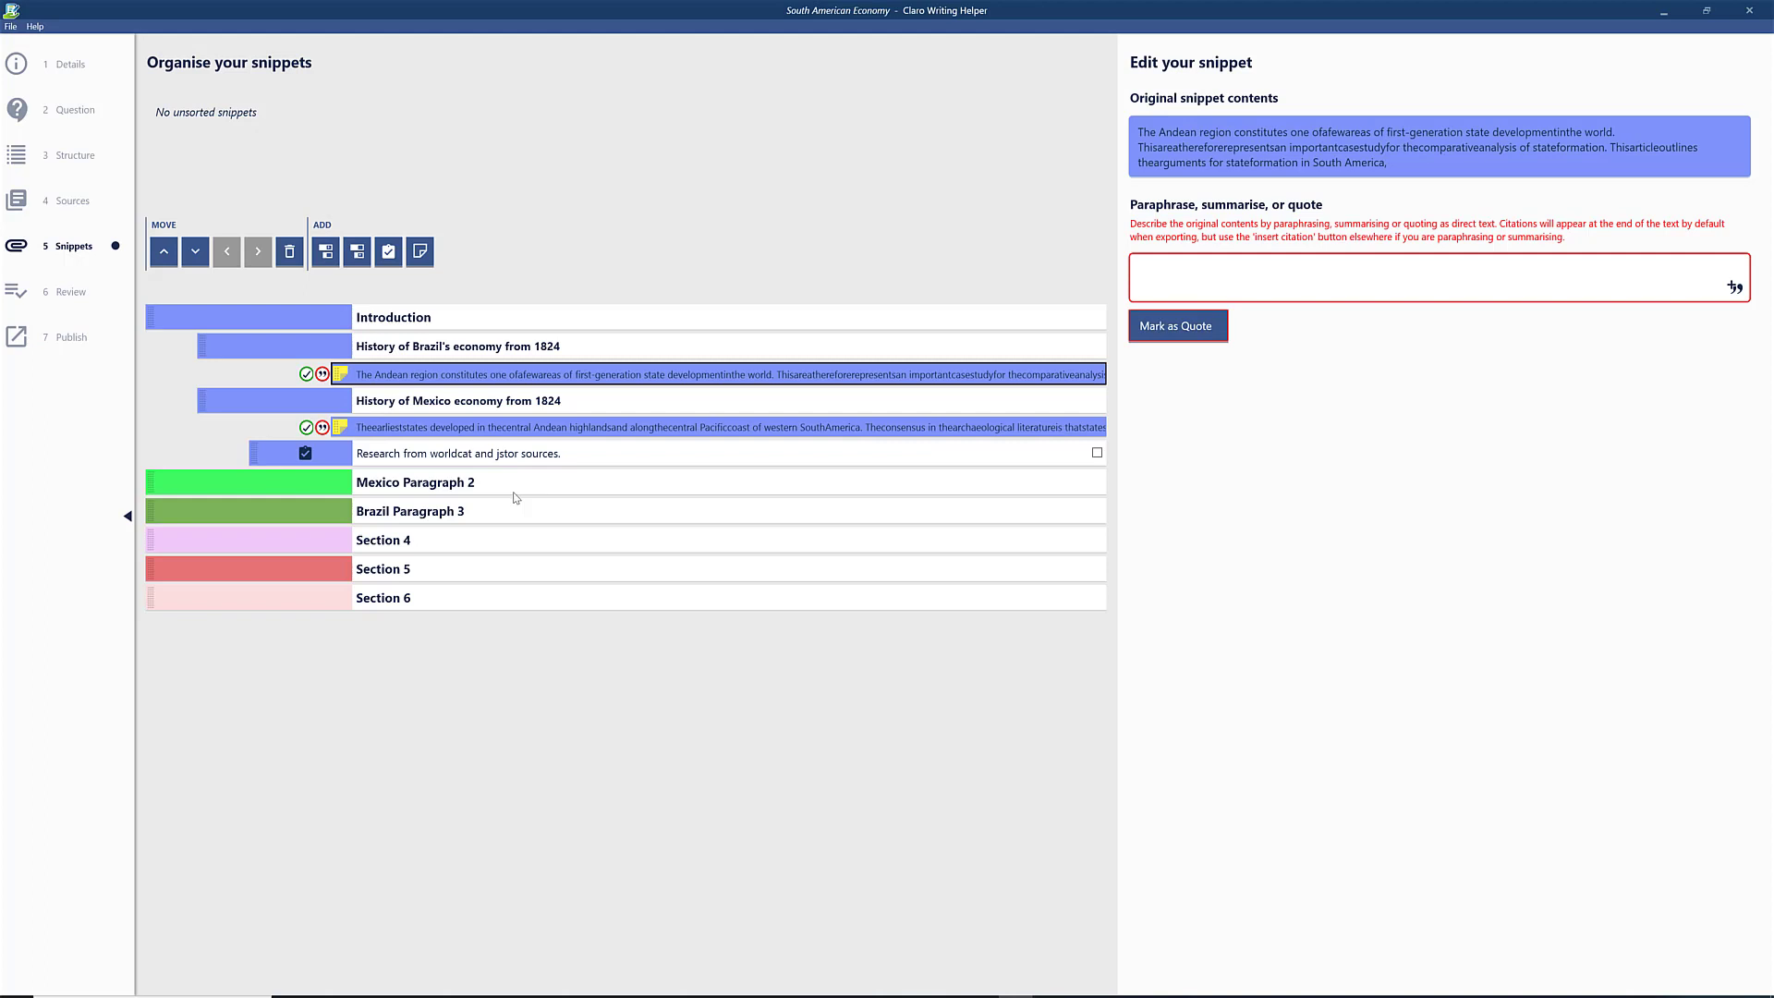
left_click(1097, 453)
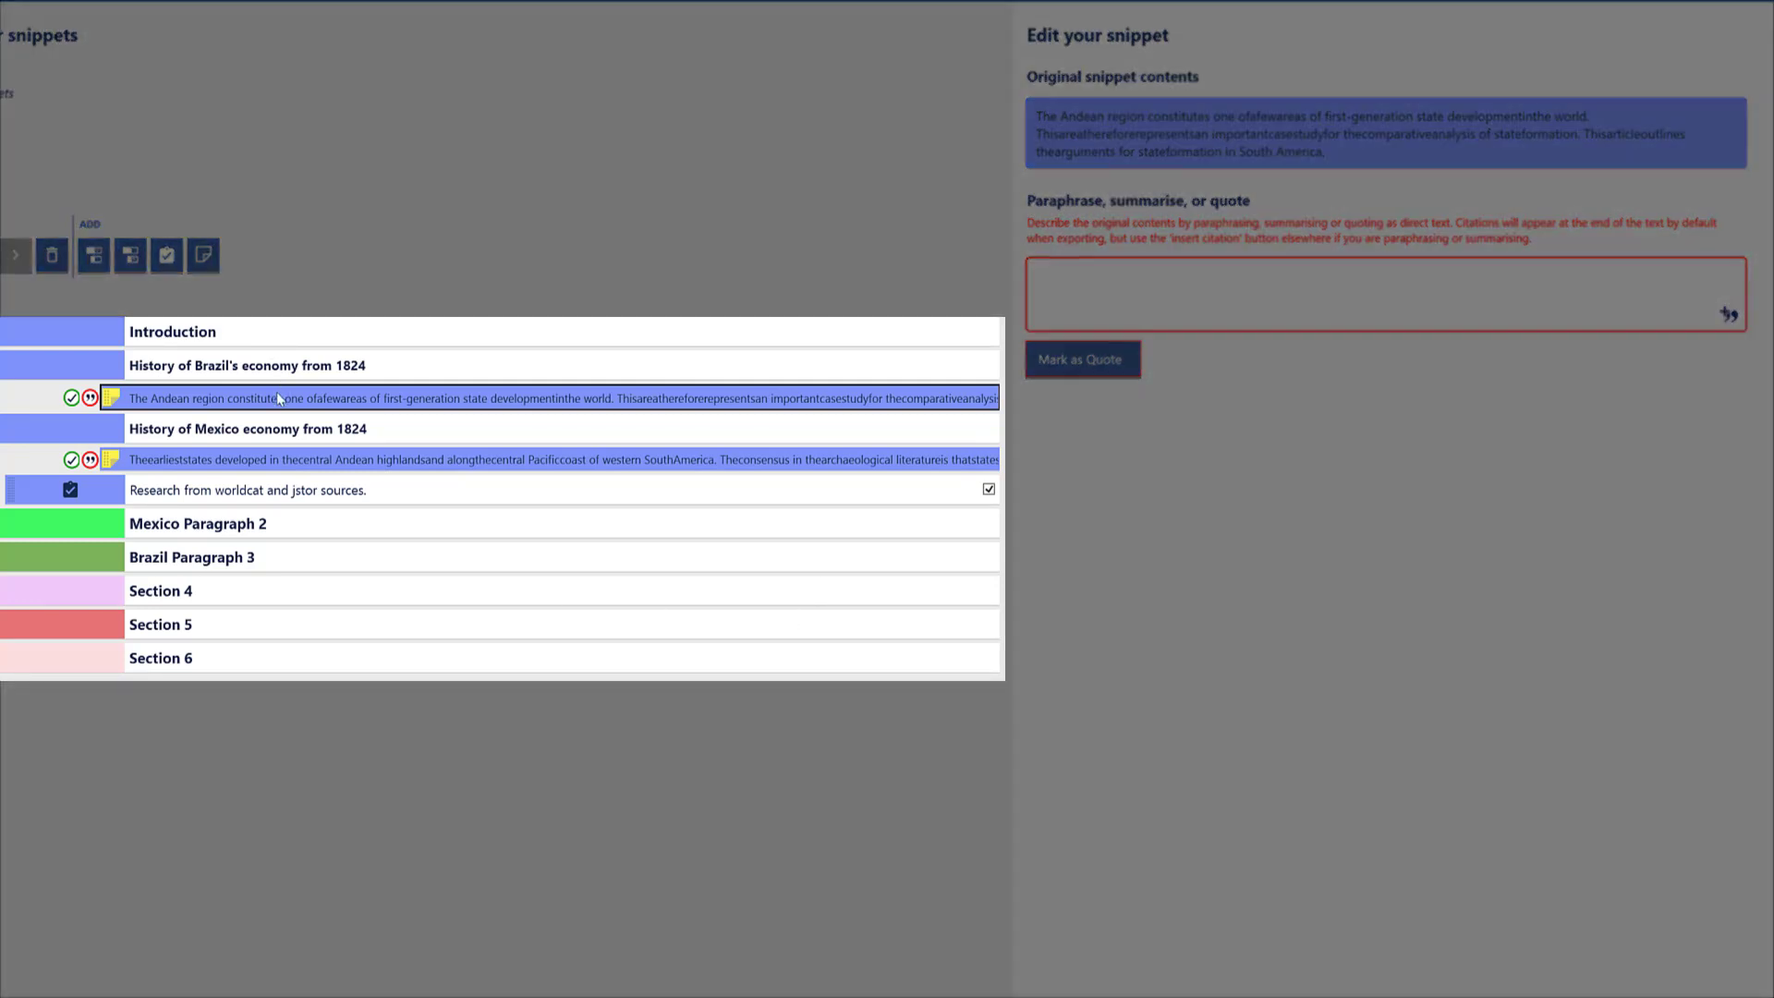
Write "The Ardean area etc" as the paraphrase of the Andean region snippet
left_click_drag(279, 400, 219, 396)
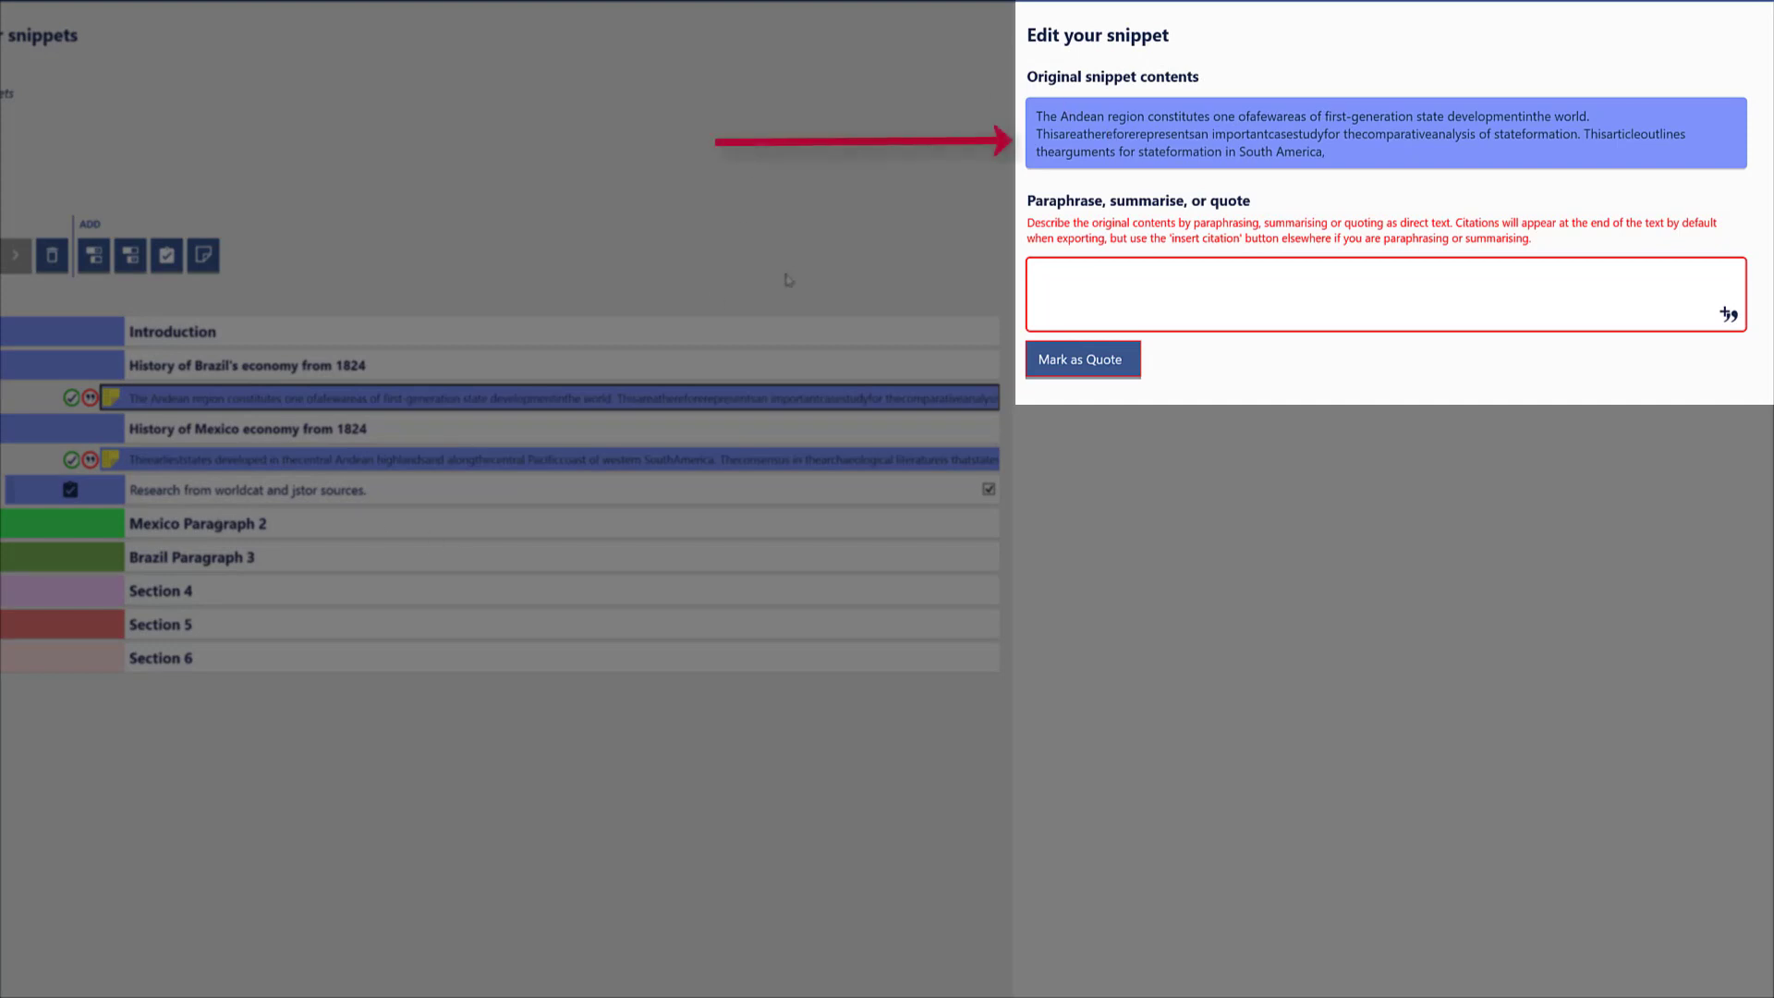
left_click(1079, 287)
type("The Ar")
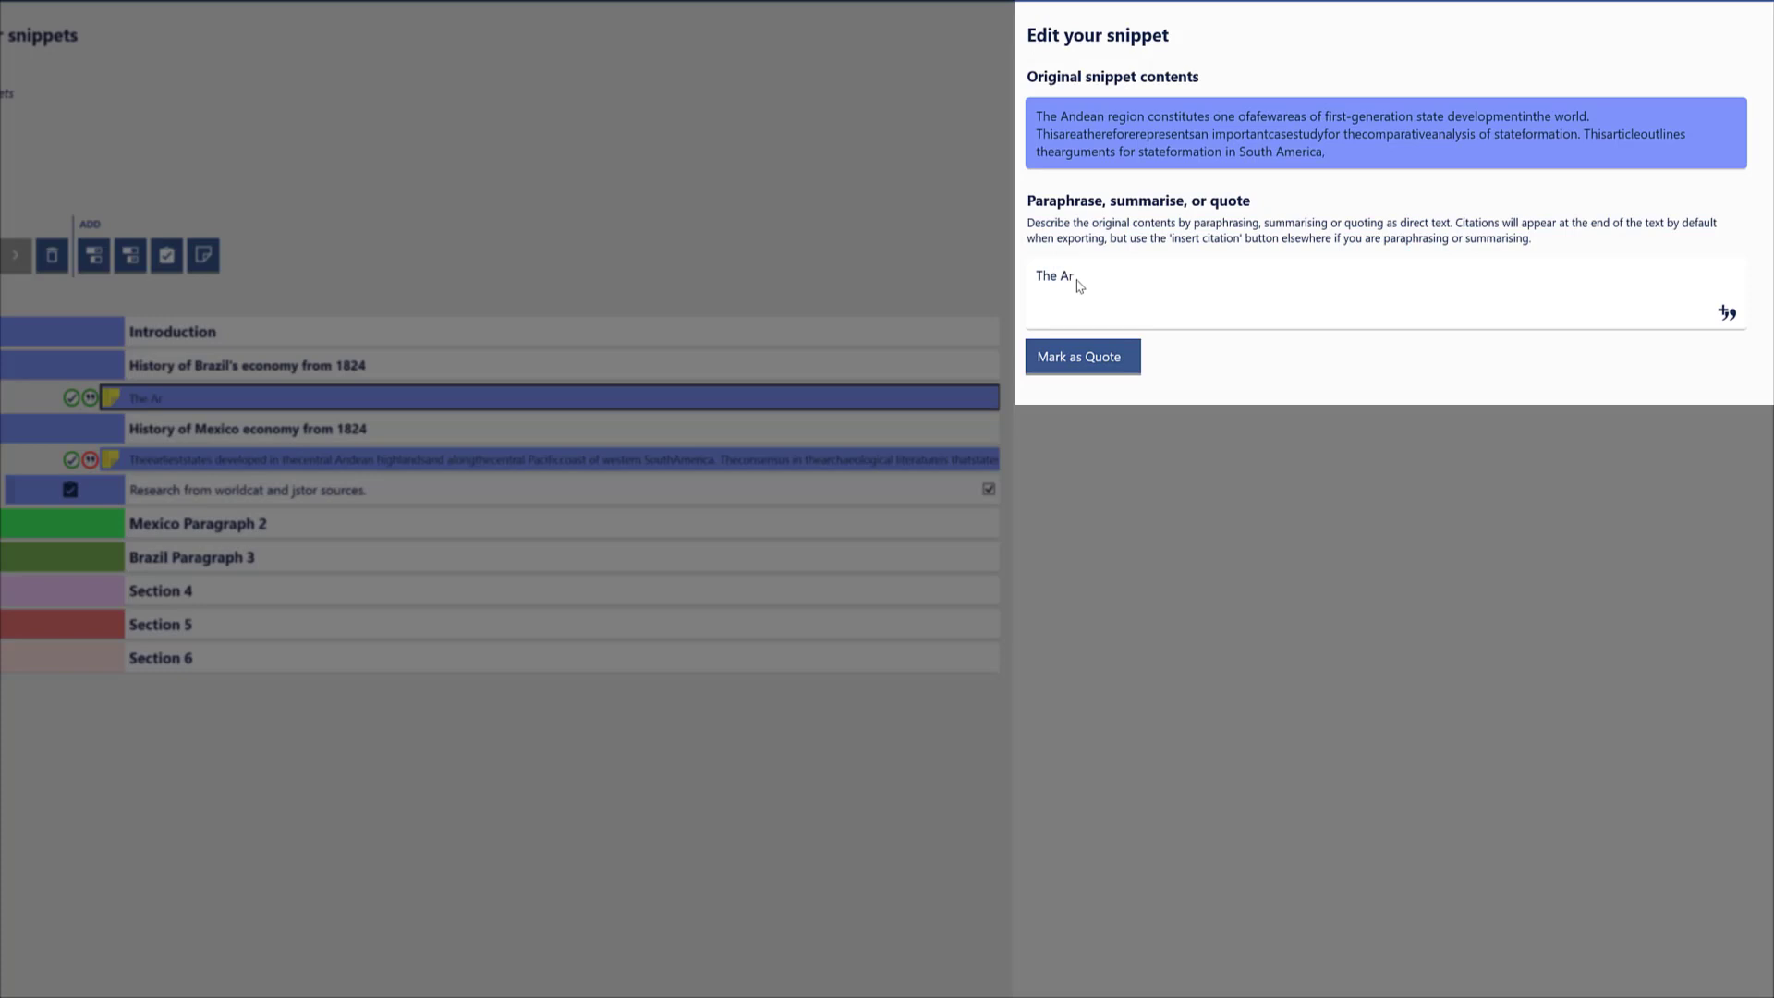
type("dean area etc")
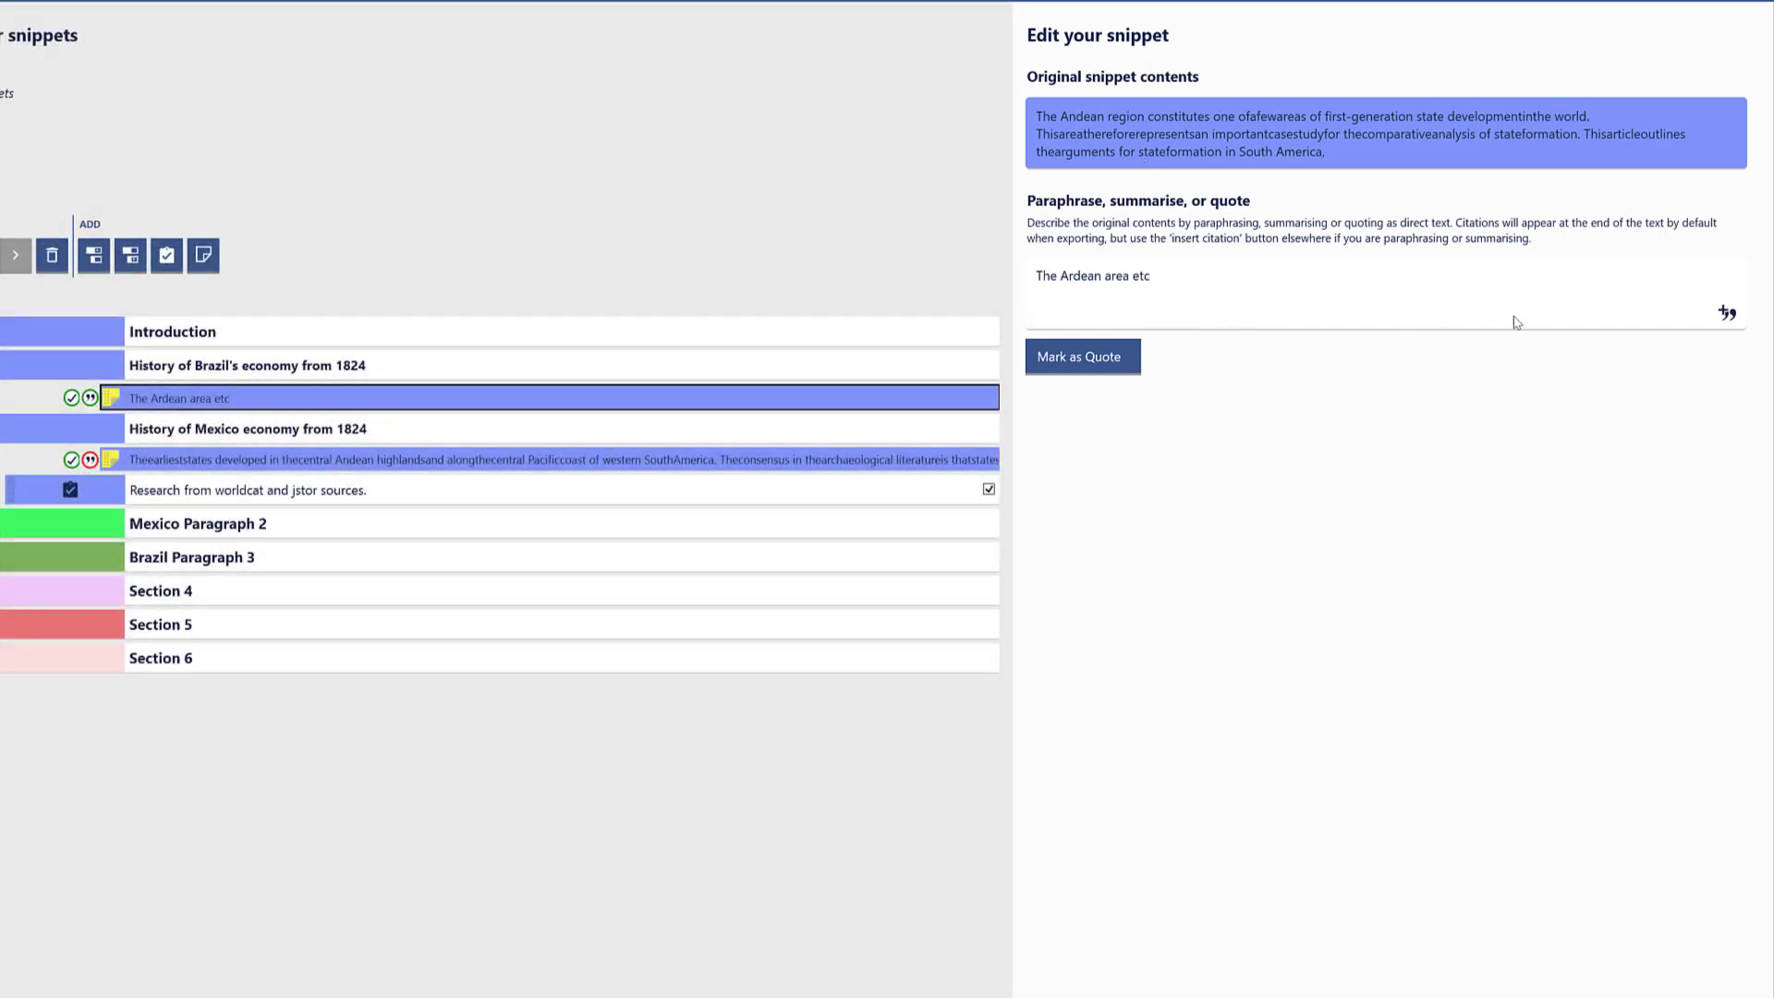
Insert a citation after the paraphrase text and continue it with "a fantastic country and people."
left_click(1729, 313)
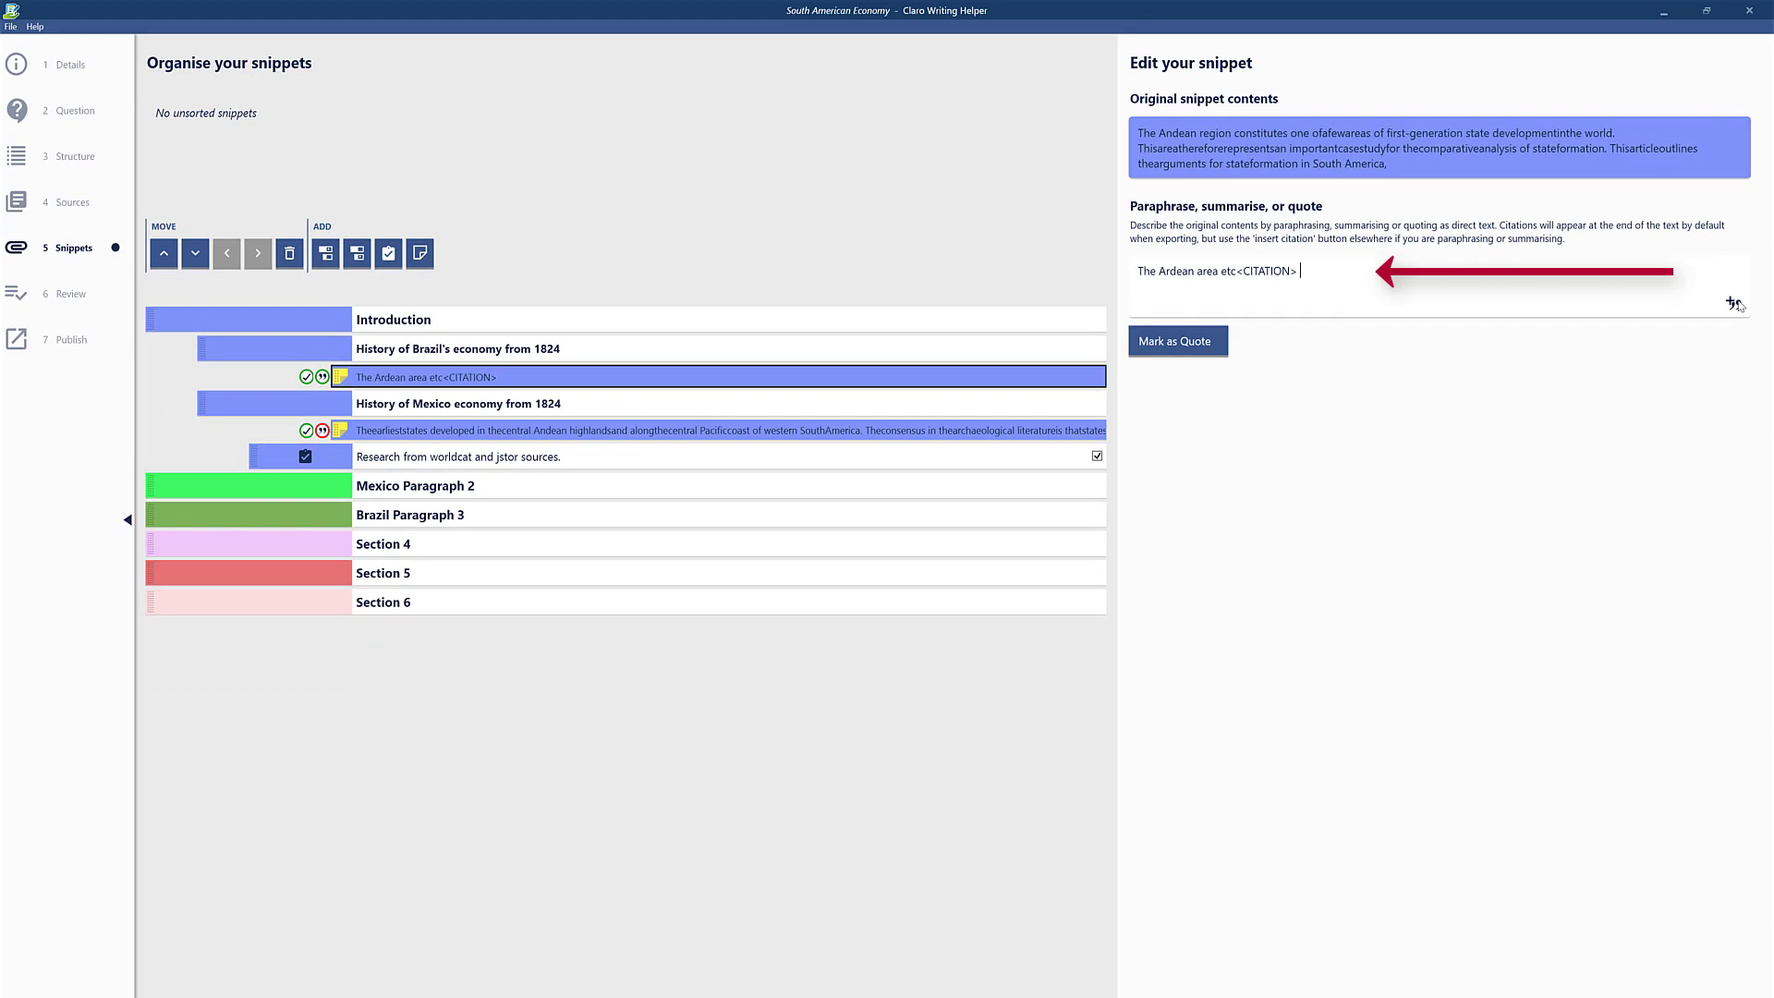
type("a fantastic country and peo")
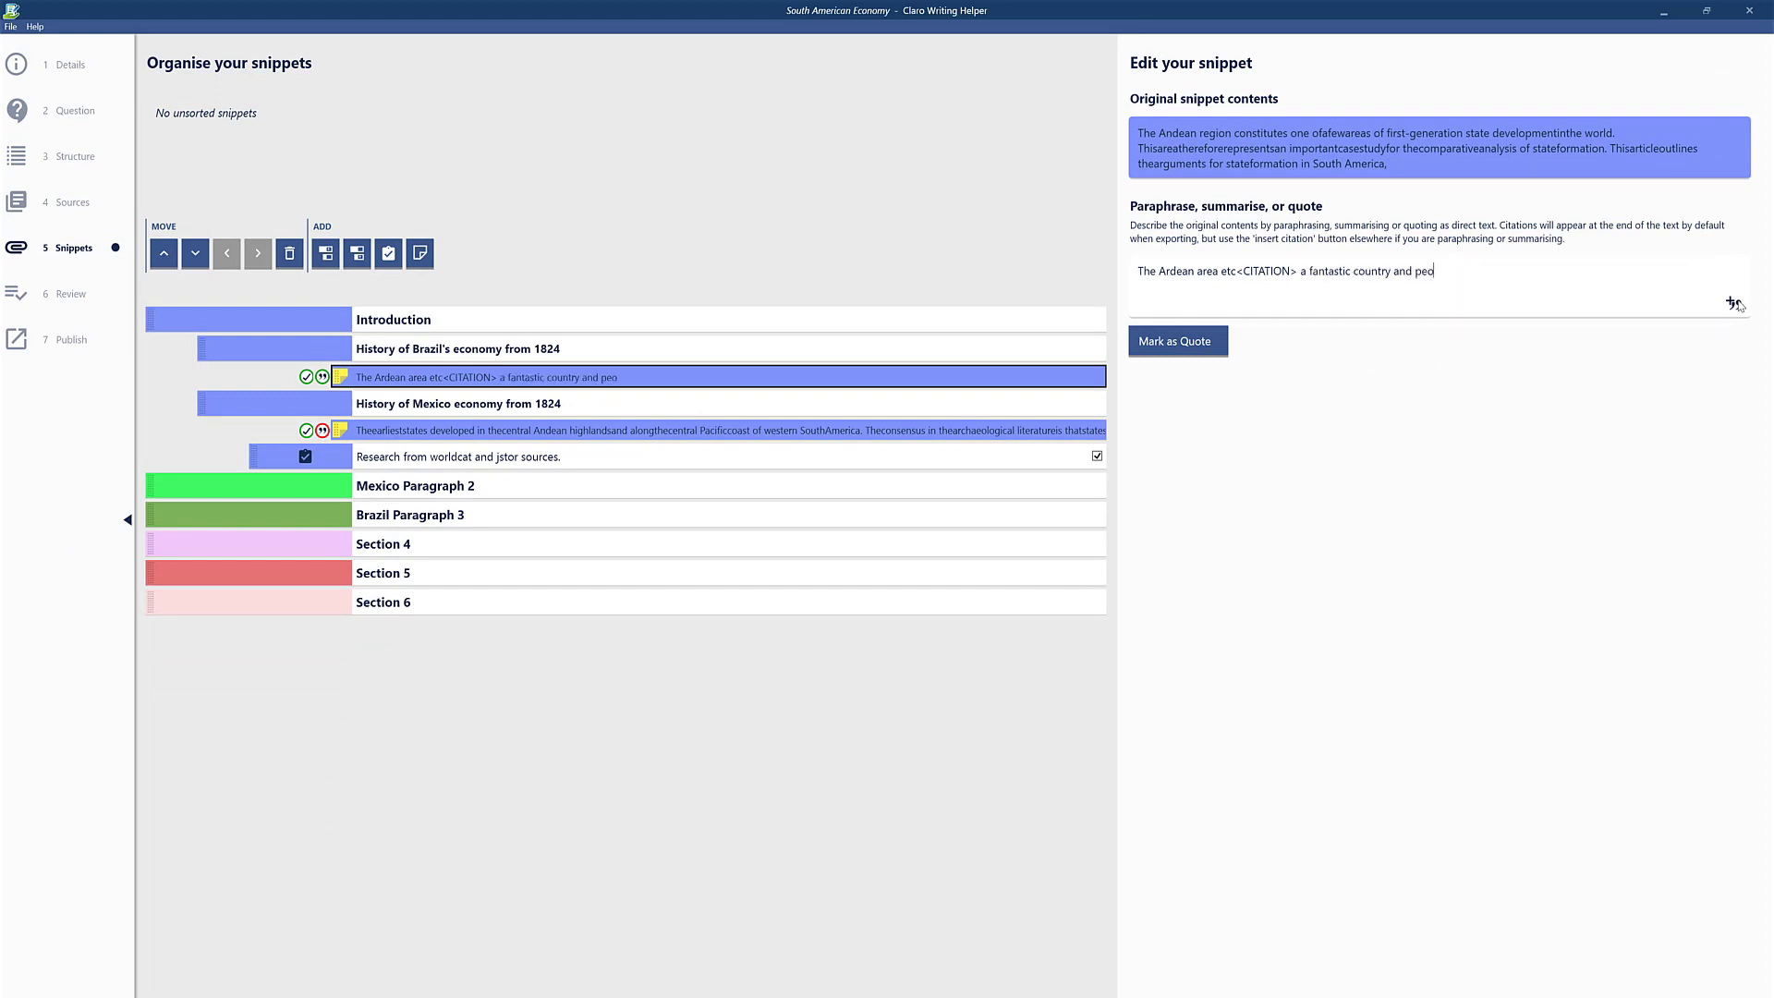
type("ple.")
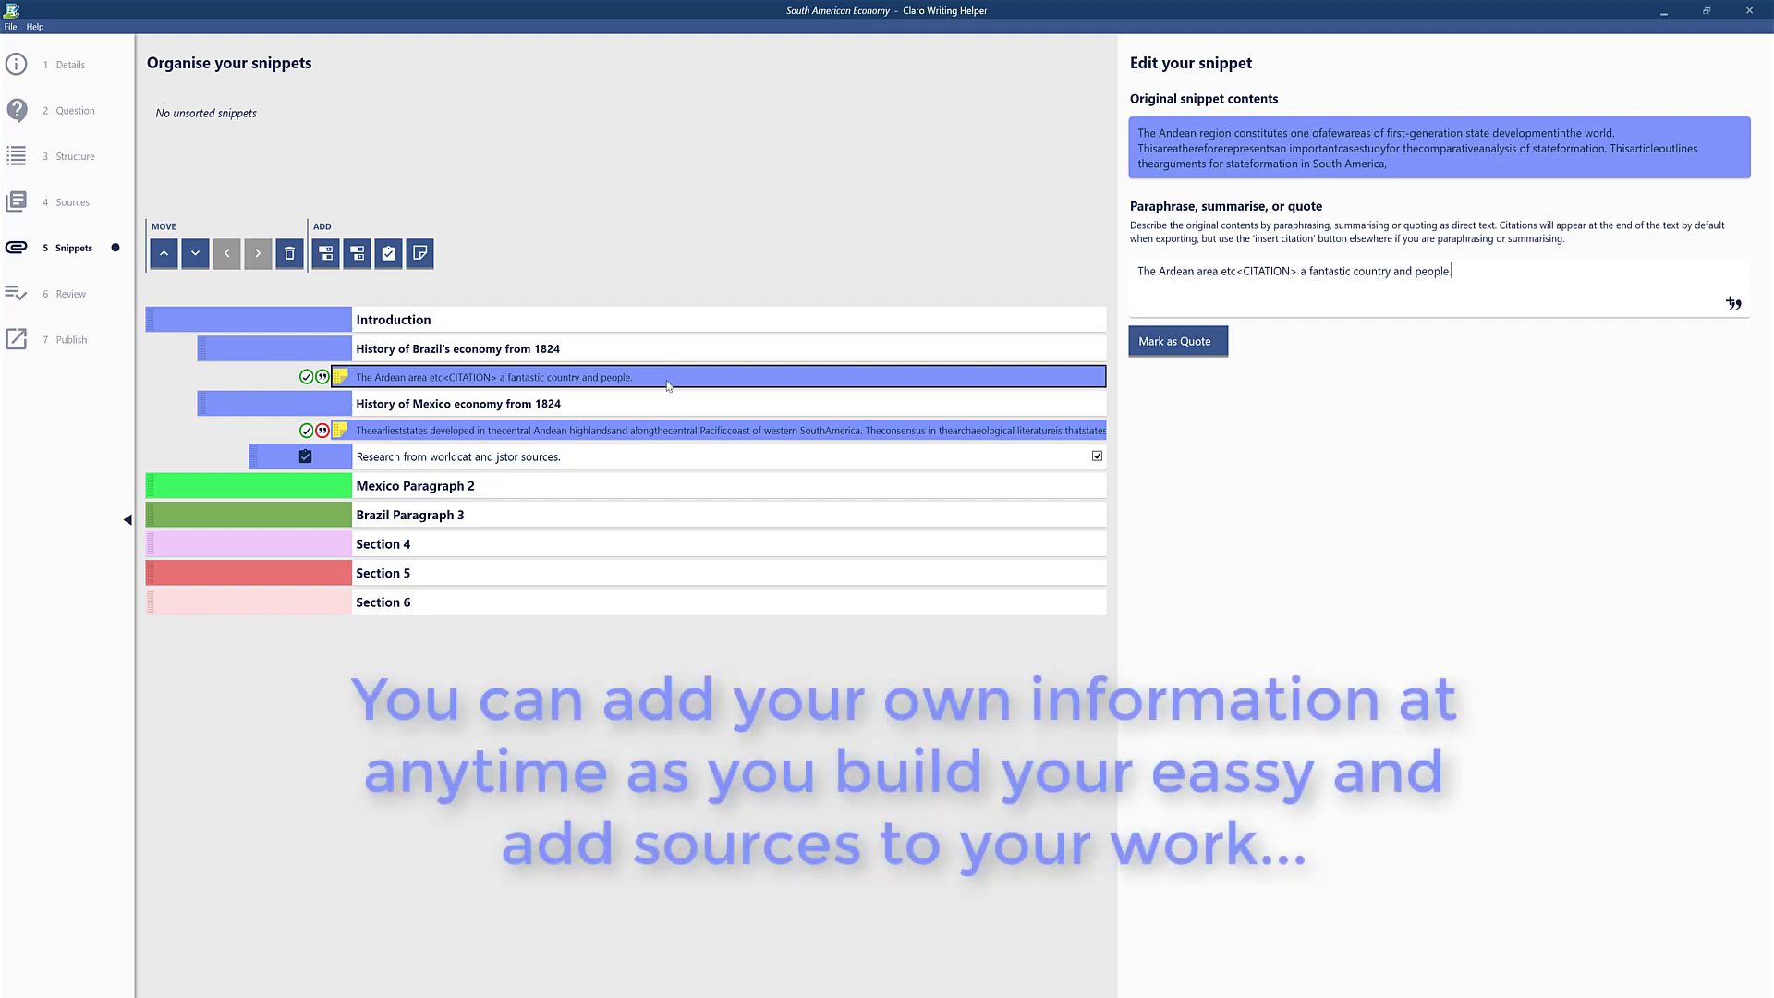
Copy the original text of the "earliest states" snippet into its paraphrase field and insert a citation after it
left_click(631, 434)
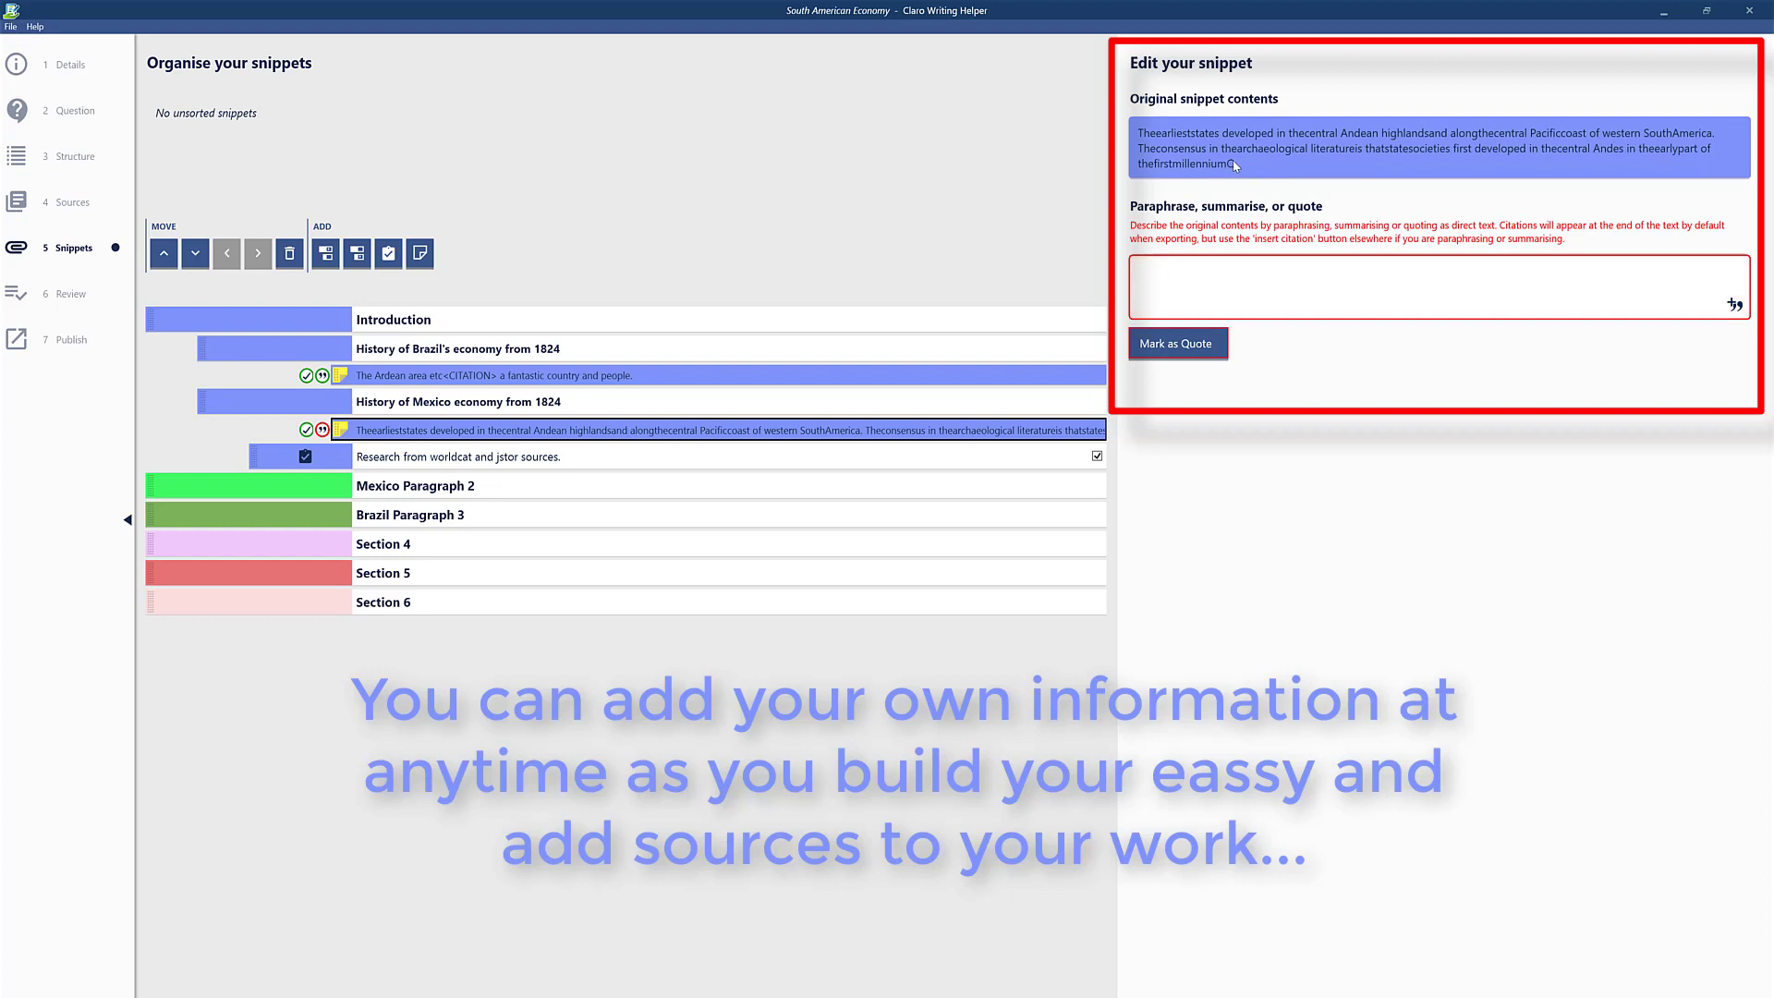
left_click_drag(1238, 164, 1140, 137)
key("ctrl+c")
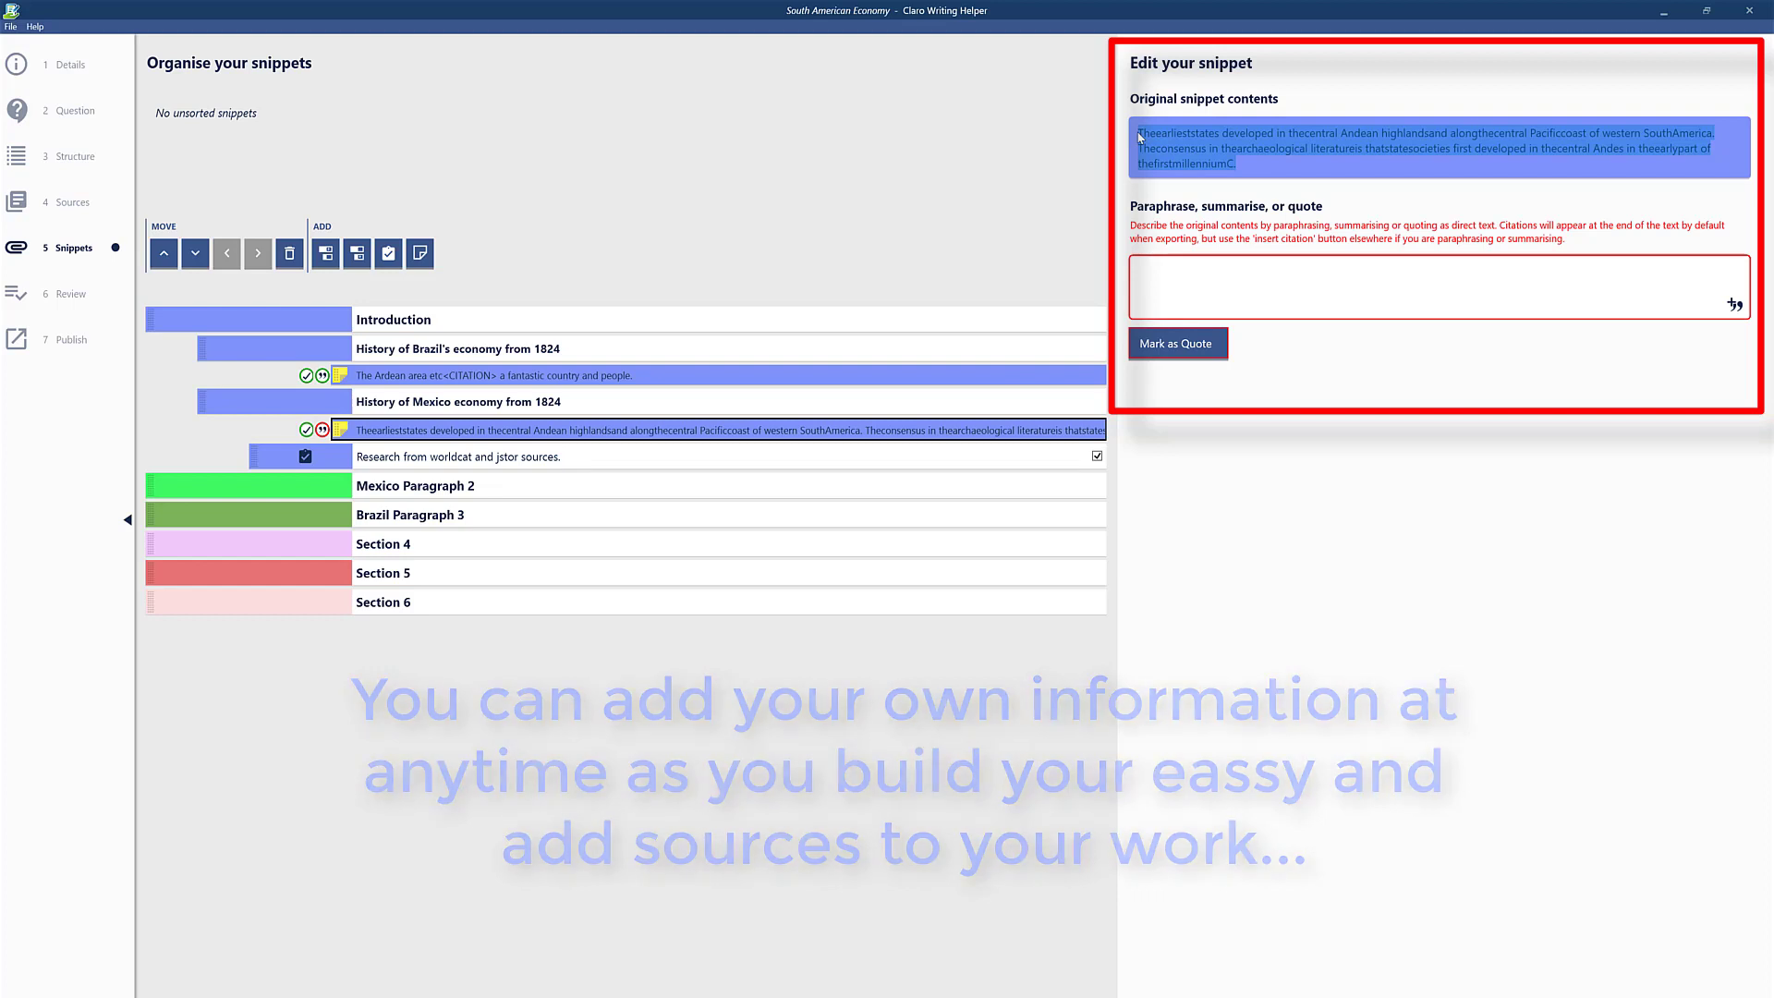
left_click(1154, 279)
key("ctrl+v")
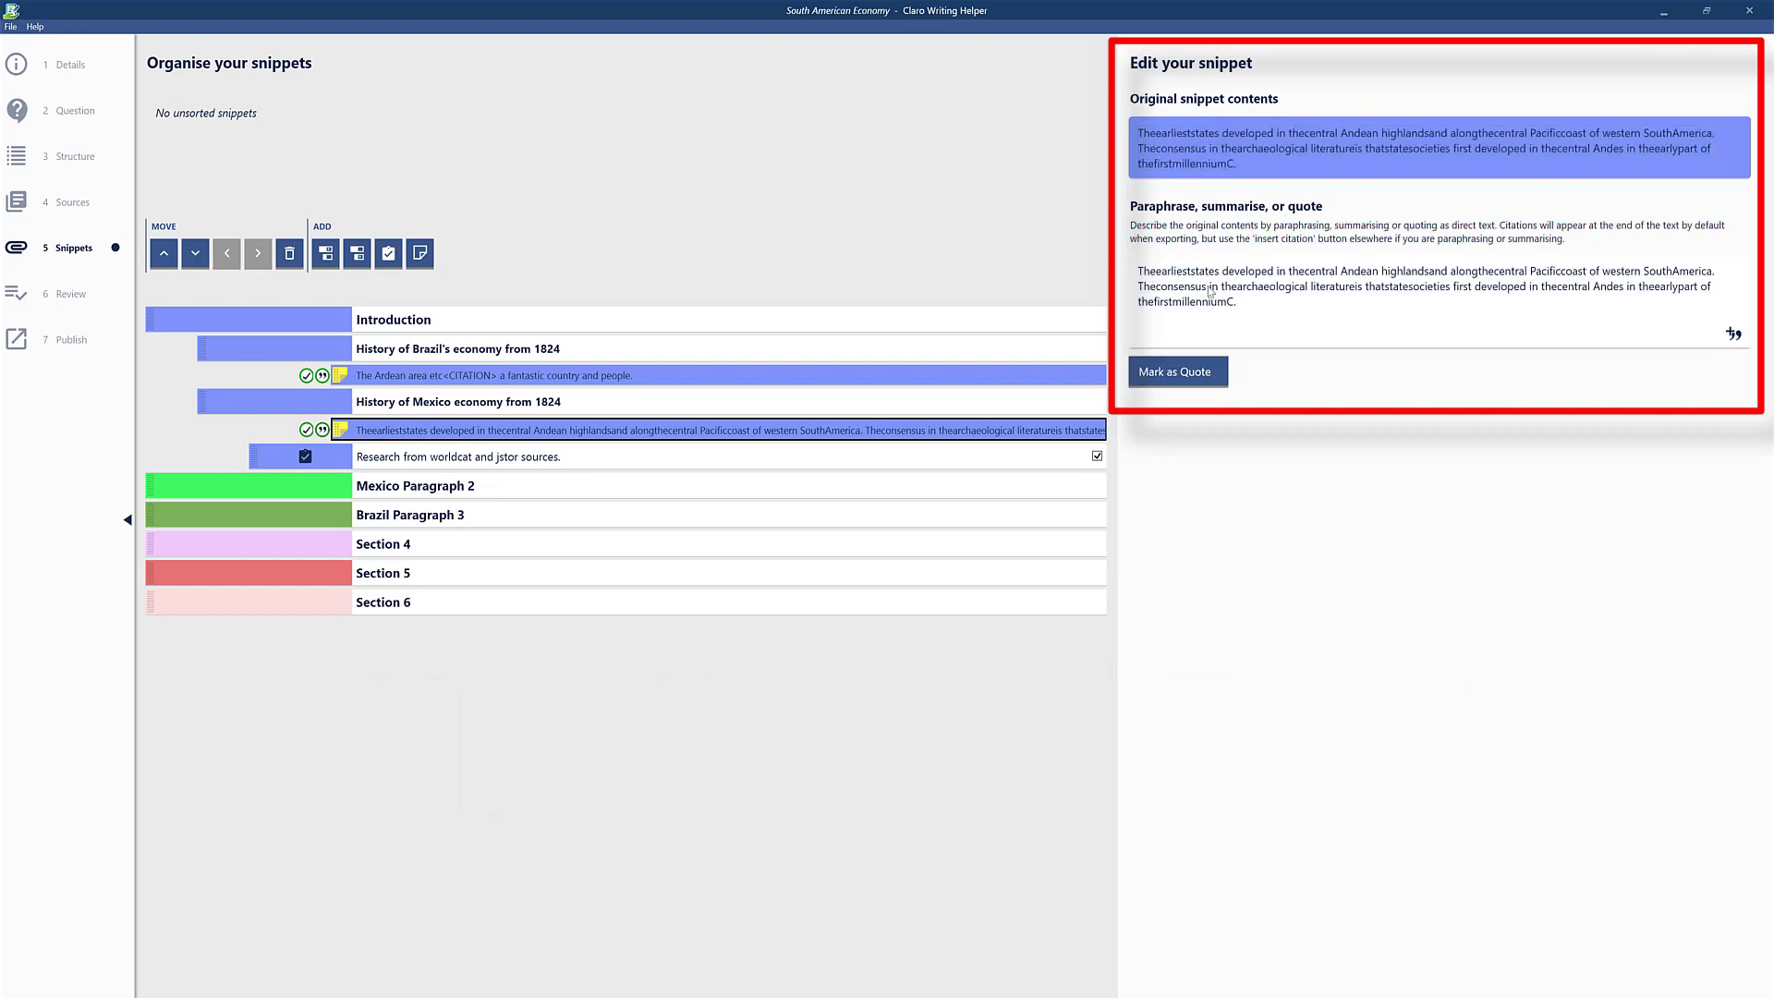
left_click(1733, 337)
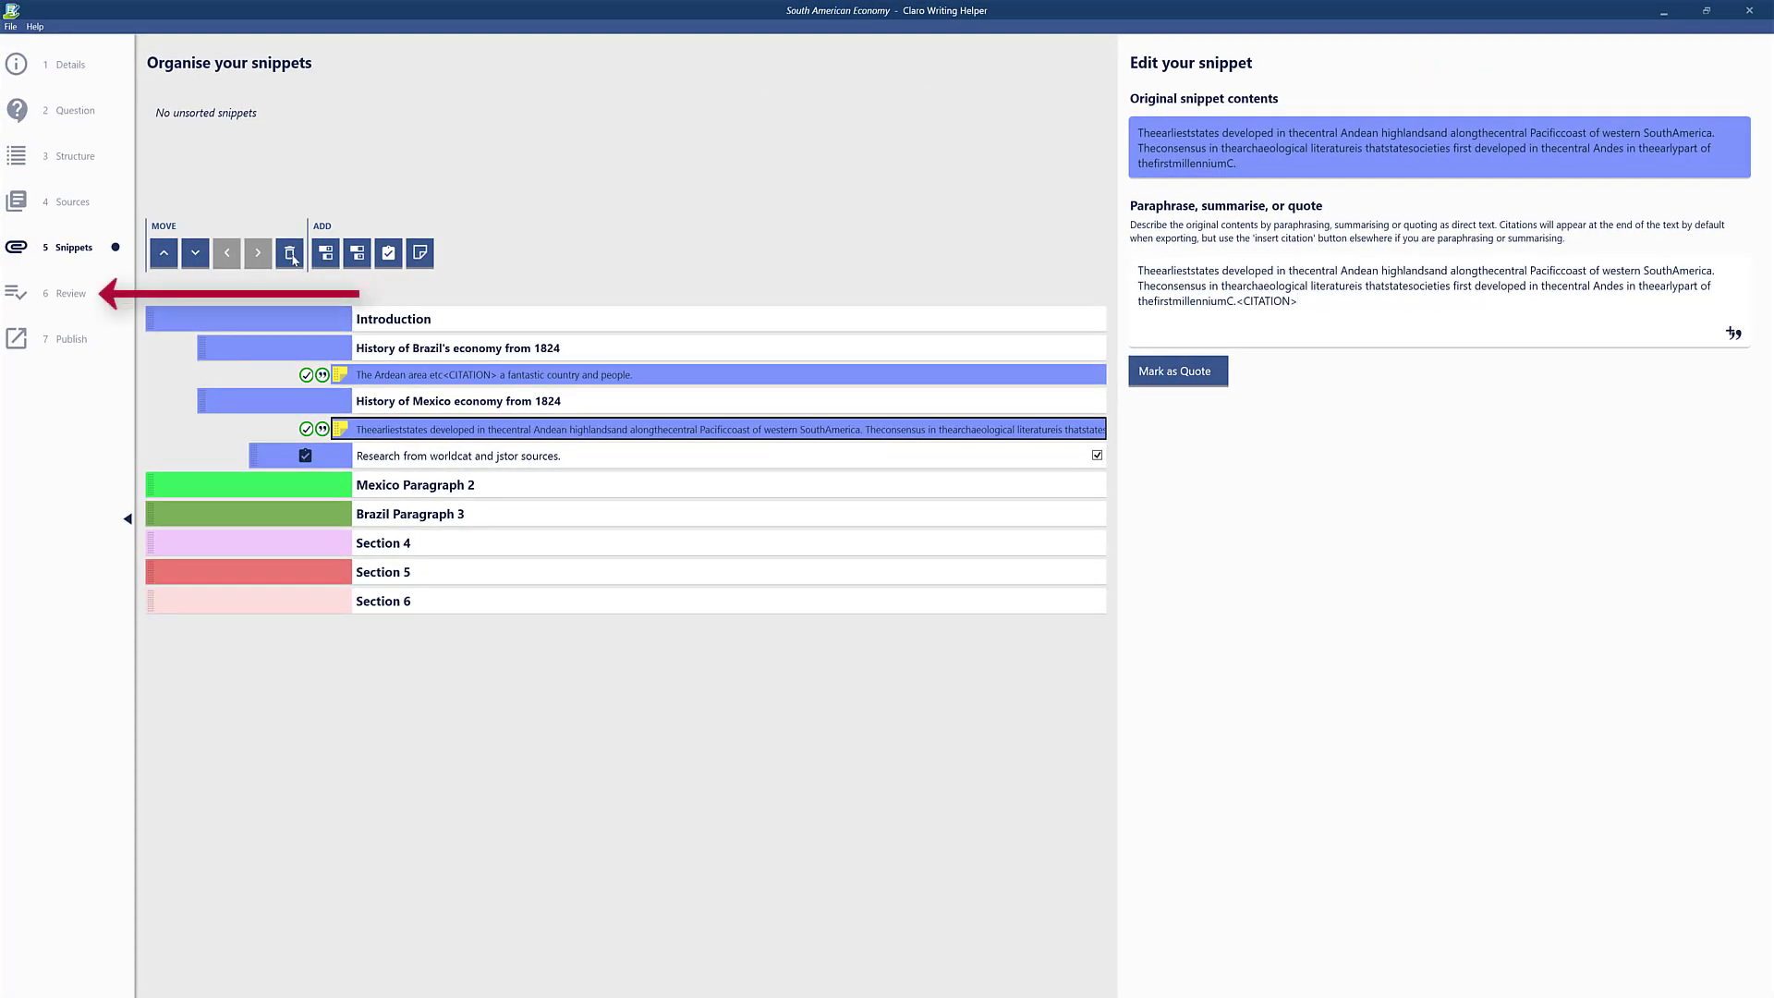
Review the assembled essay, go to the Publish stage, and inspect the snippets from its project check before returning to Publish
left_click(61, 298)
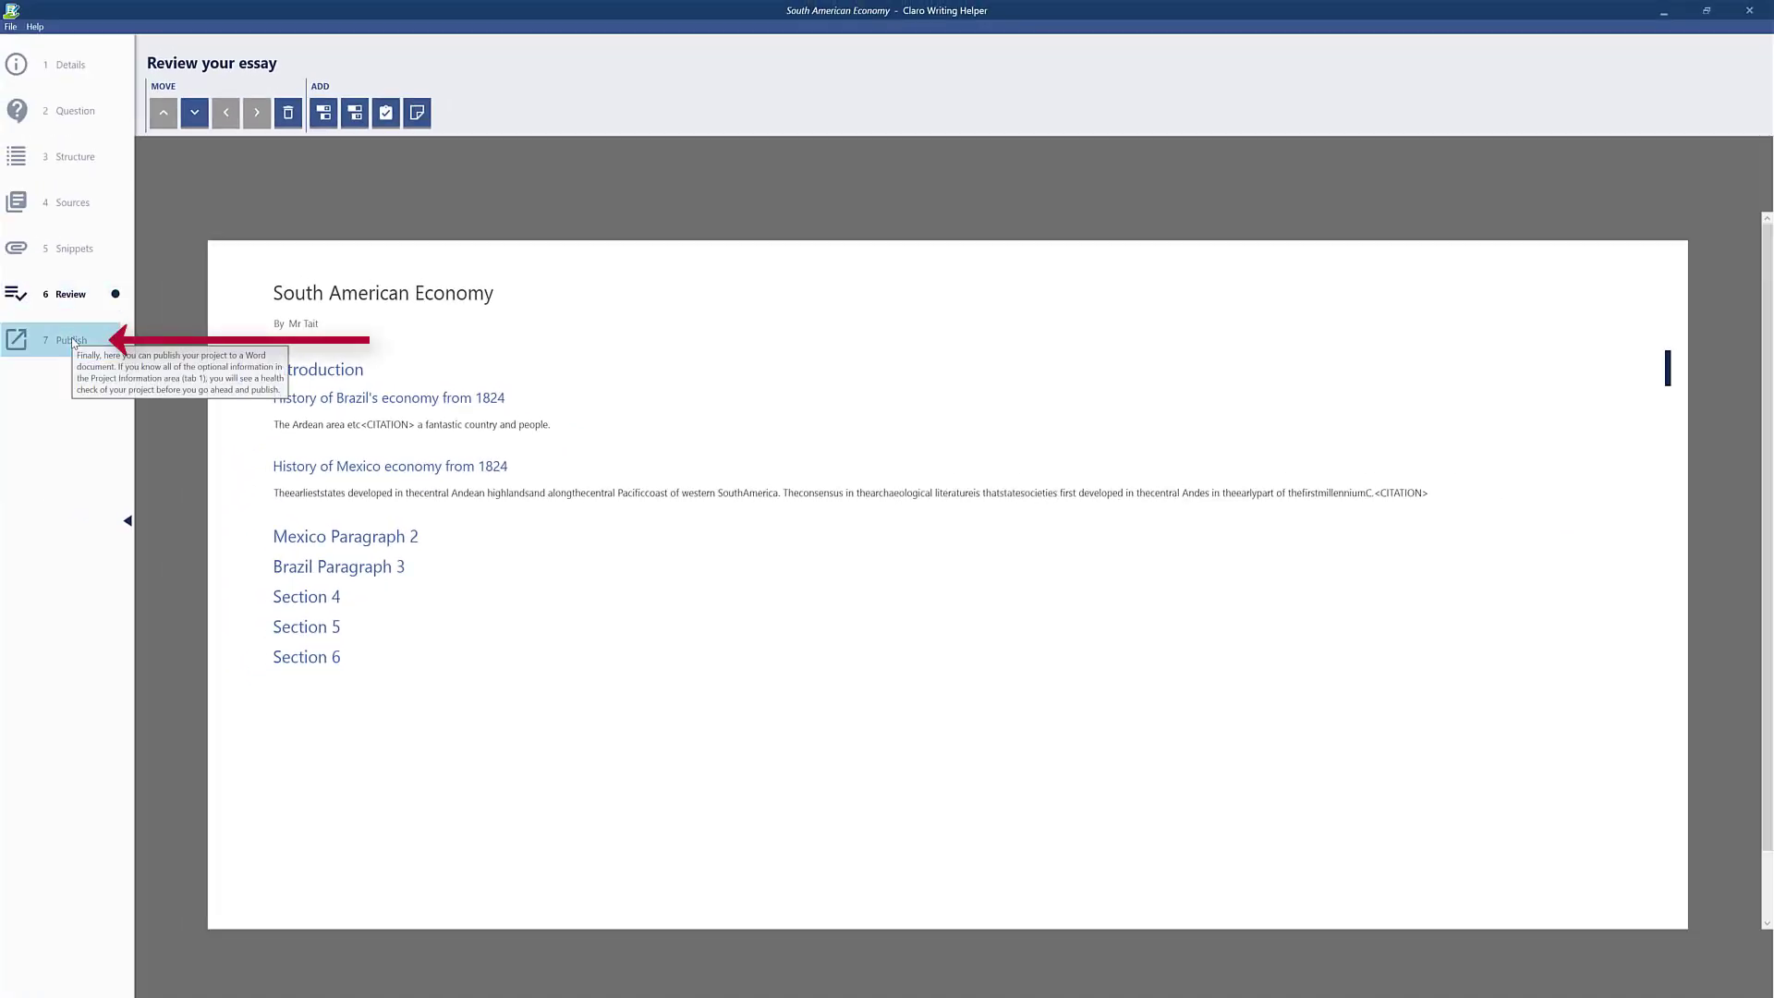
left_click(72, 341)
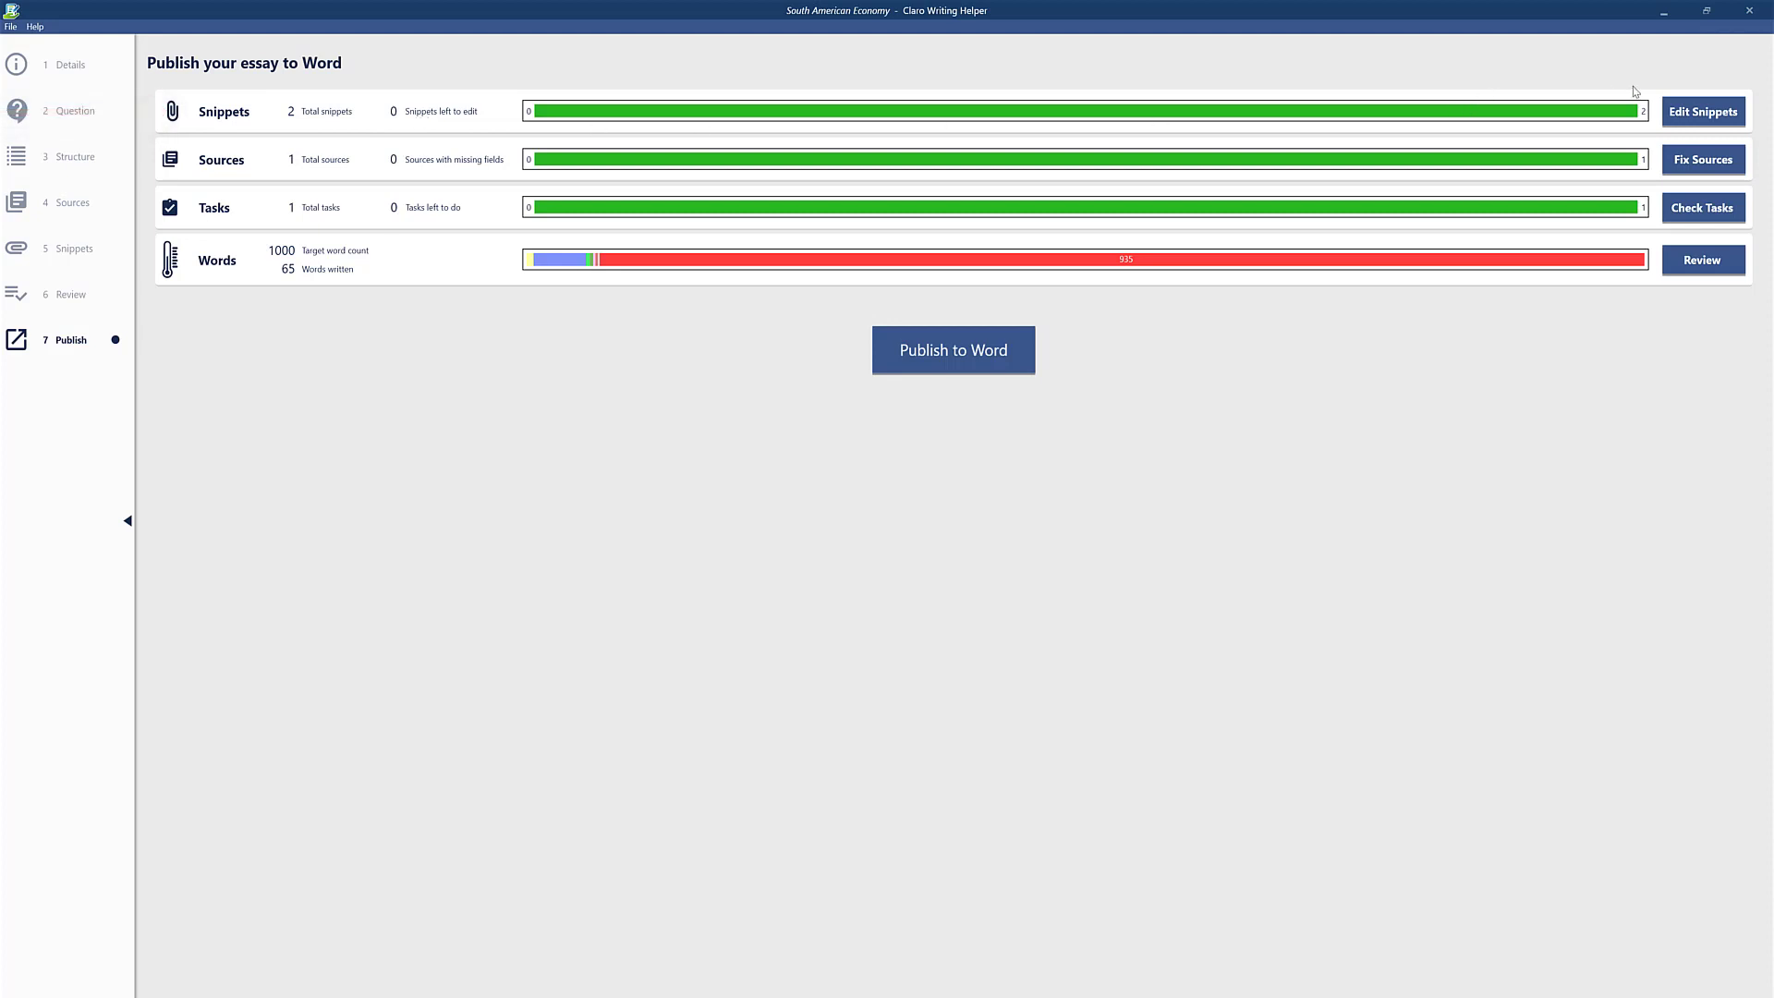
left_click(1703, 110)
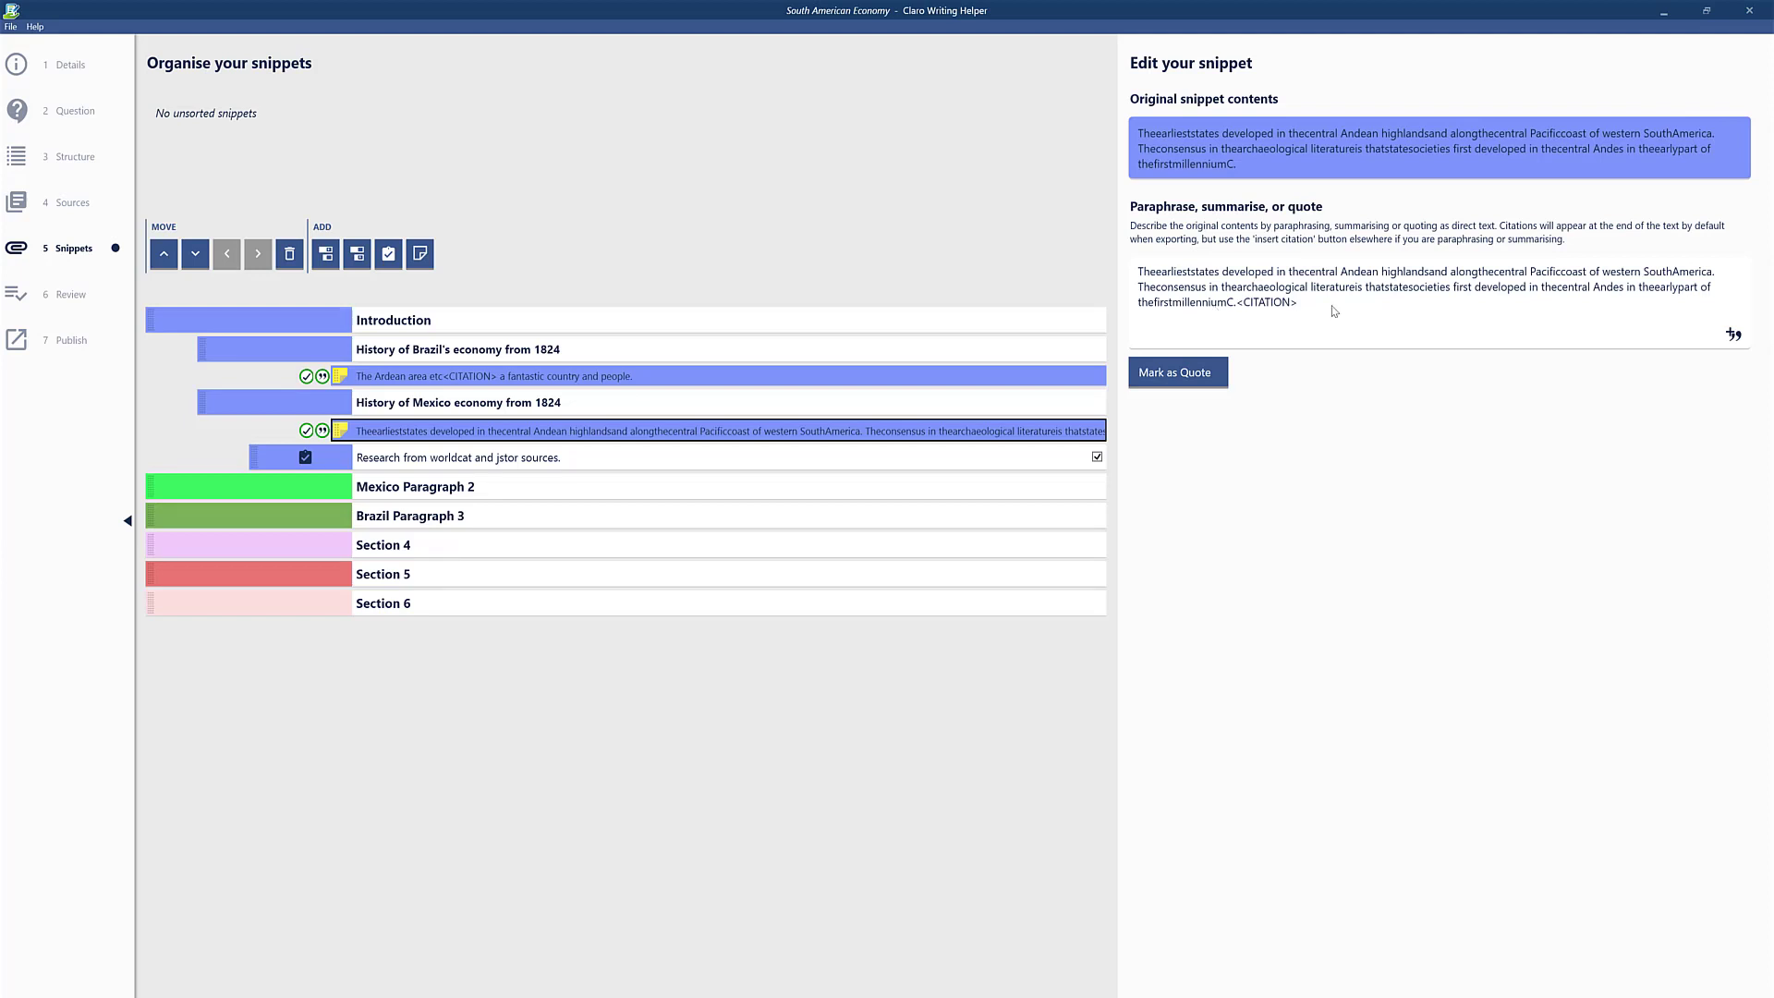
left_click(53, 347)
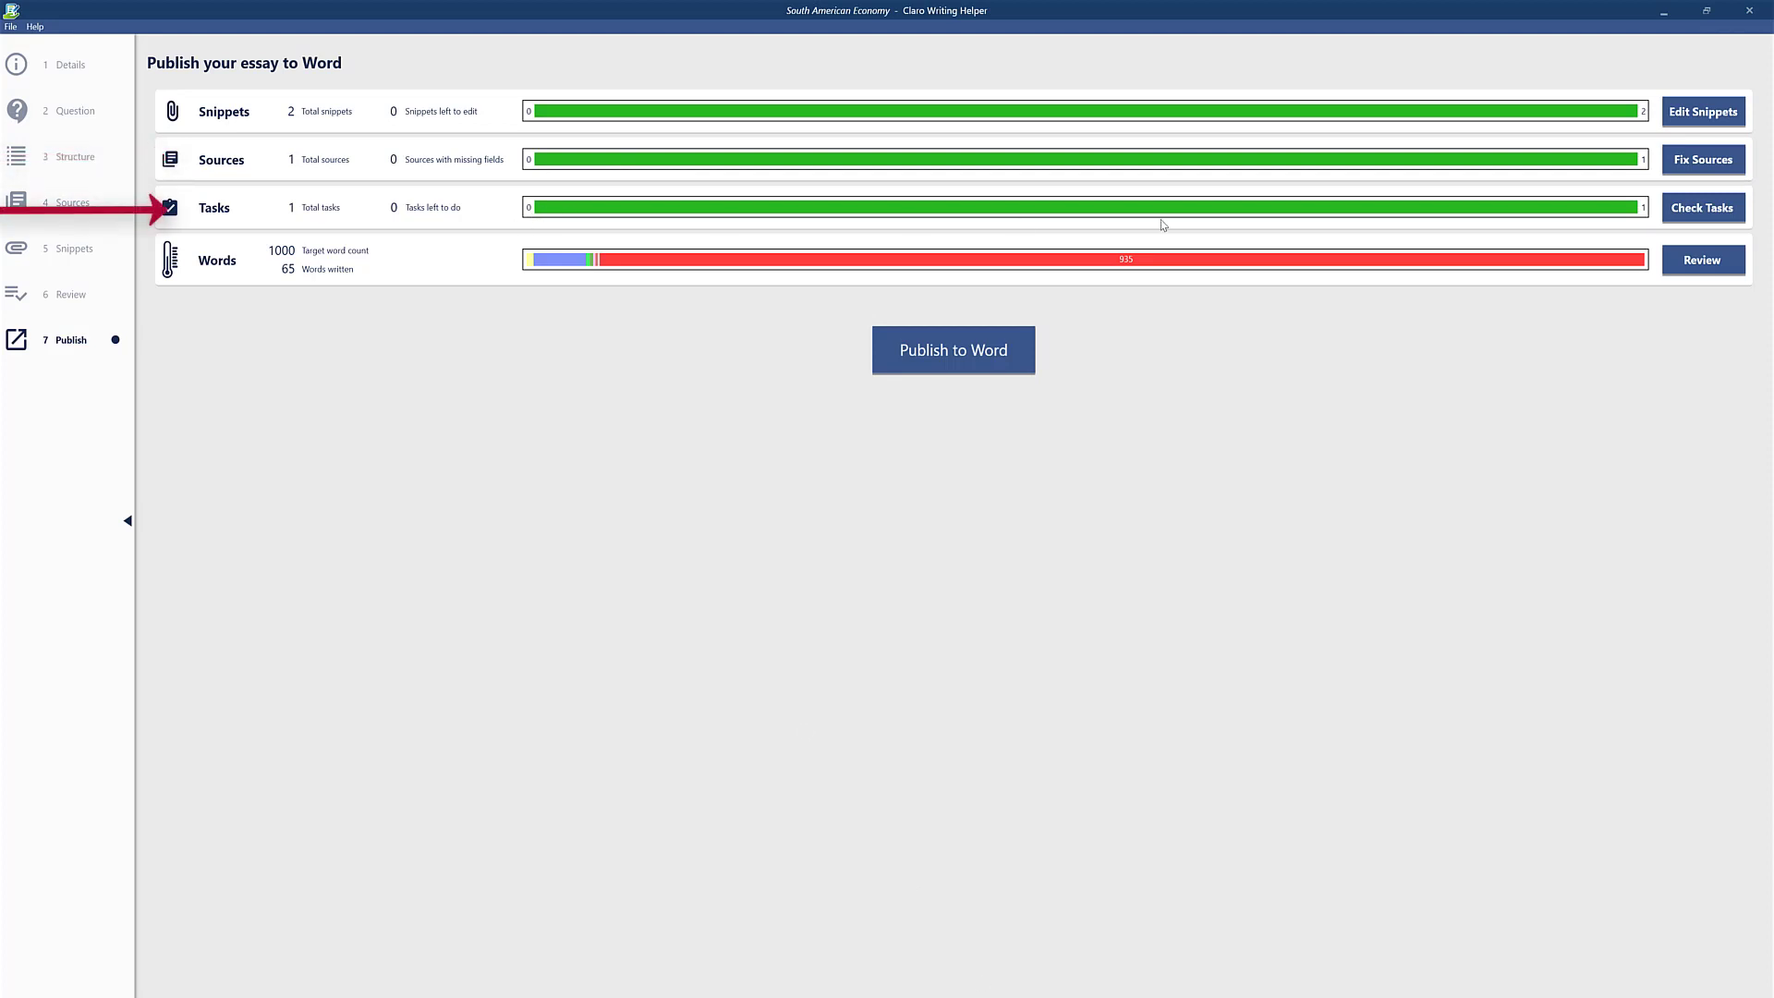
Check the project's tasks from the Publish overview, inspect the research task in the outline, and return to Publish
left_click(1694, 210)
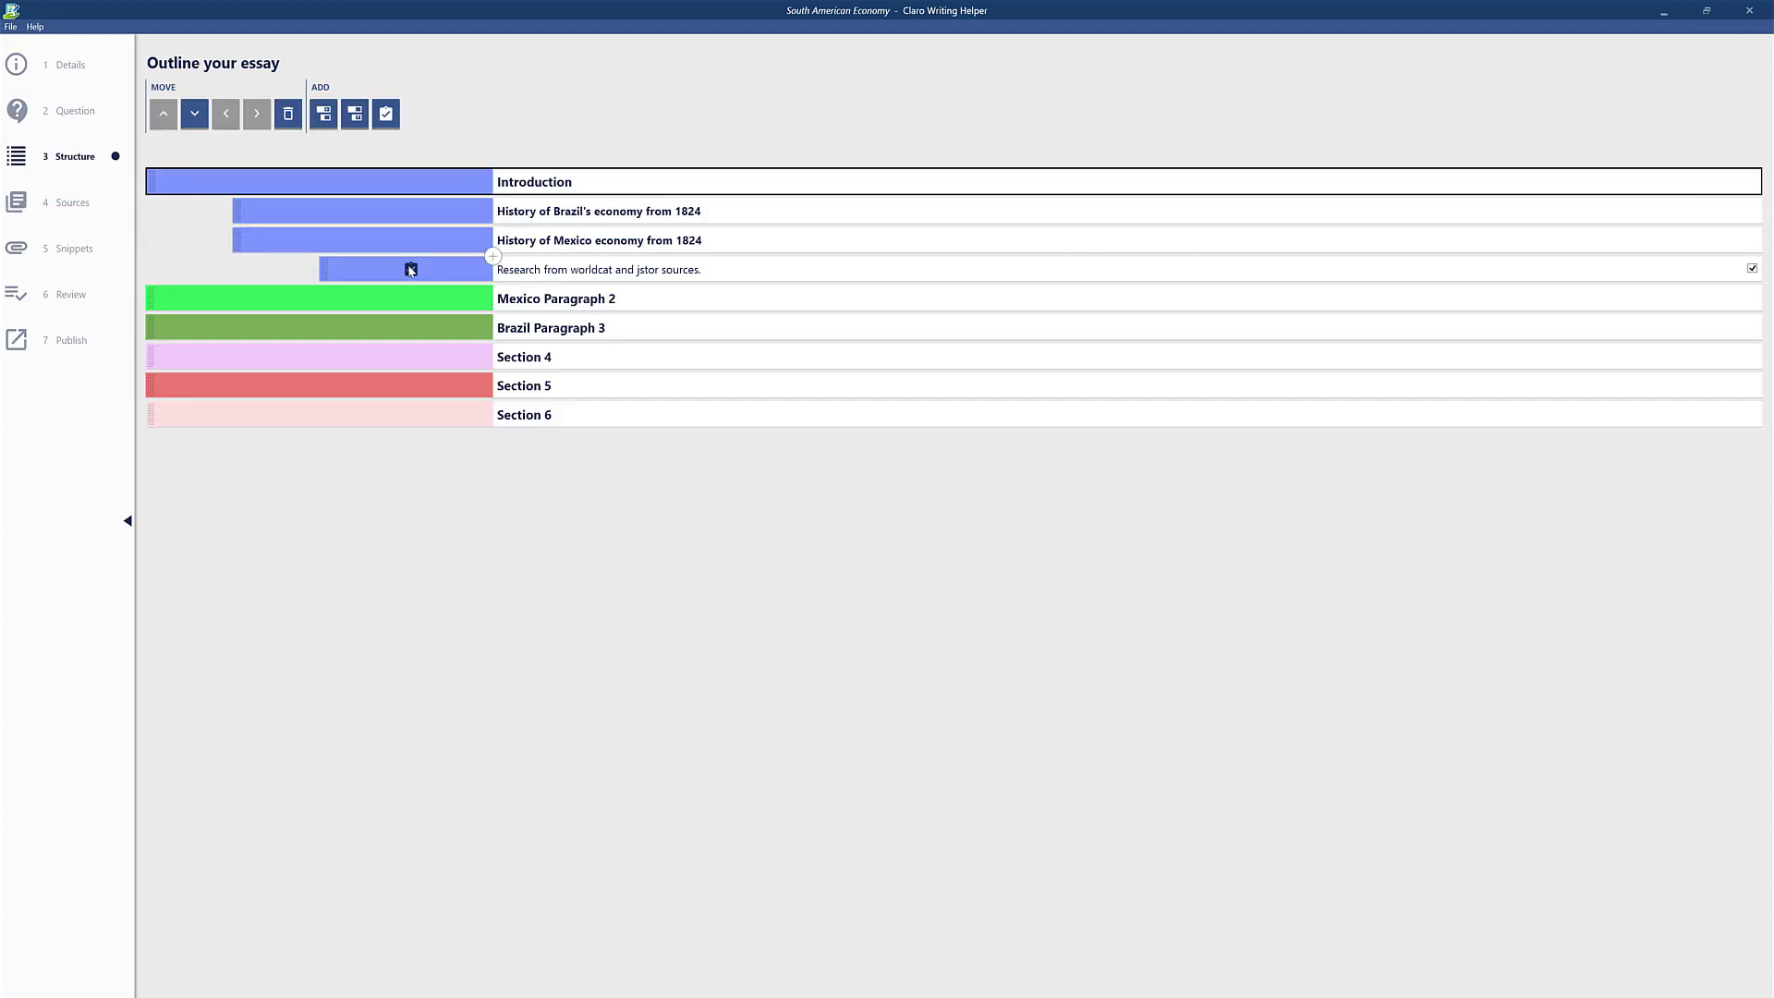
left_click(411, 269)
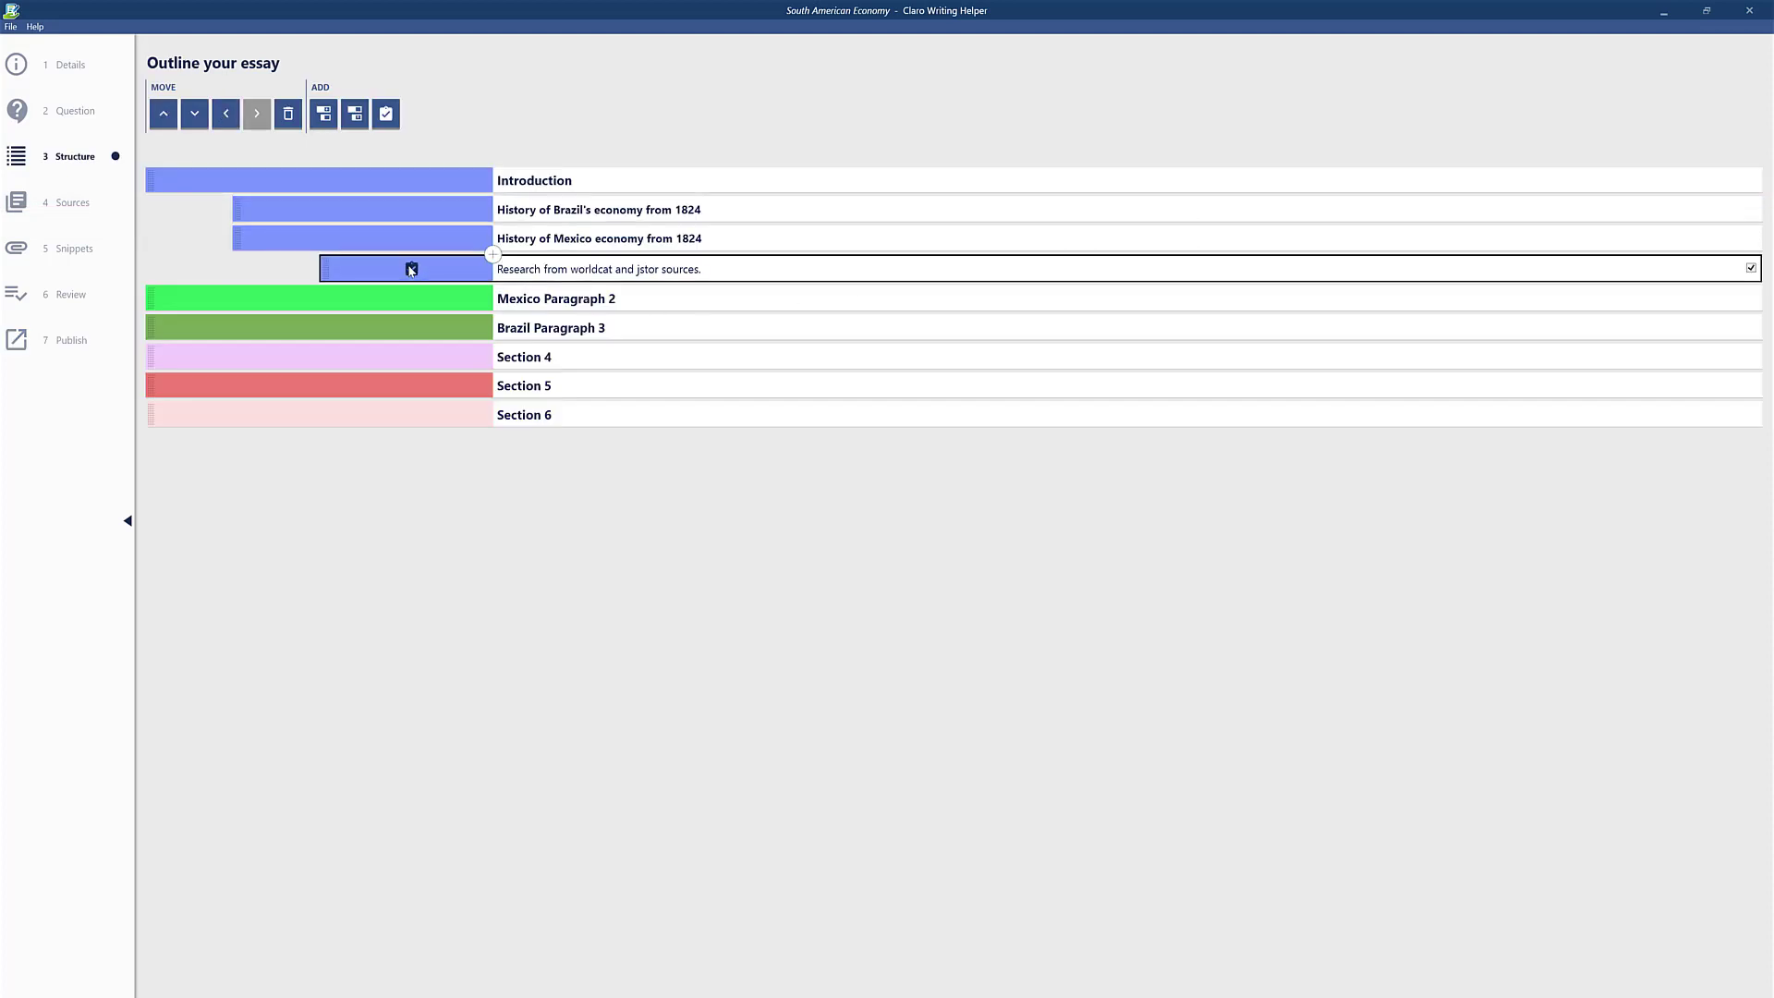
left_click(72, 339)
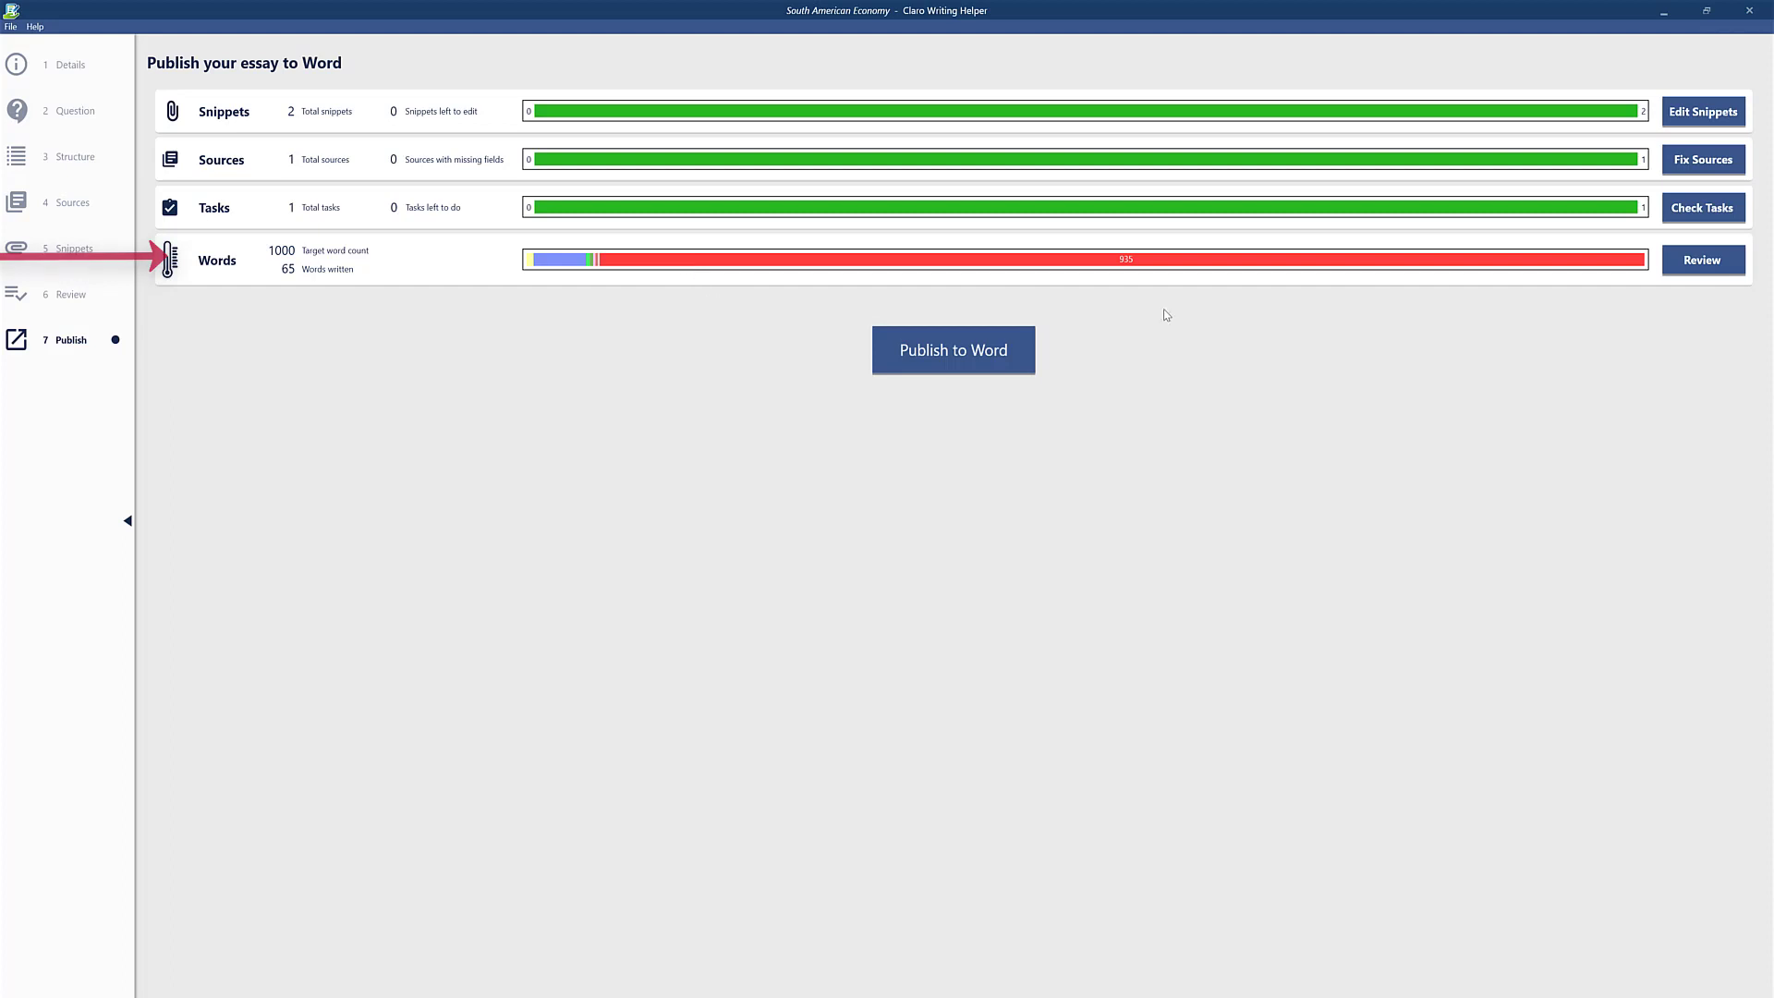
Review the written essay from the word count check, return to Publish, and publish the essay to Word
left_click(1715, 276)
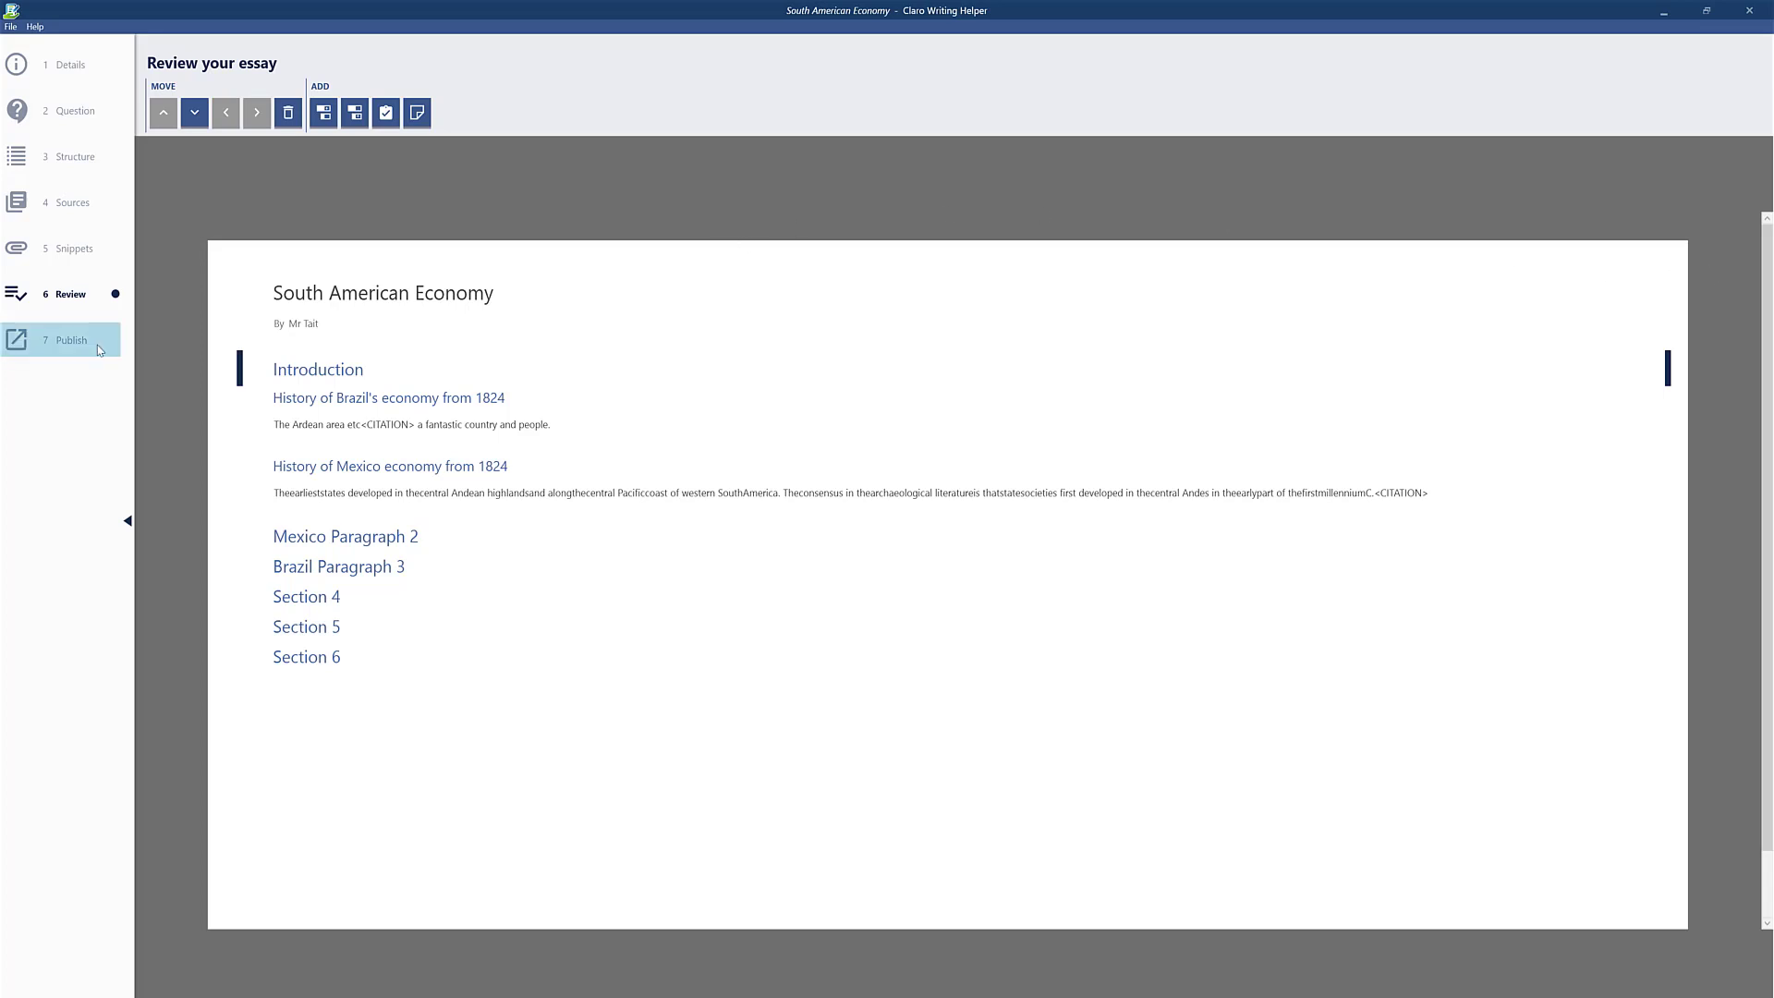
left_click(69, 340)
left_click(964, 356)
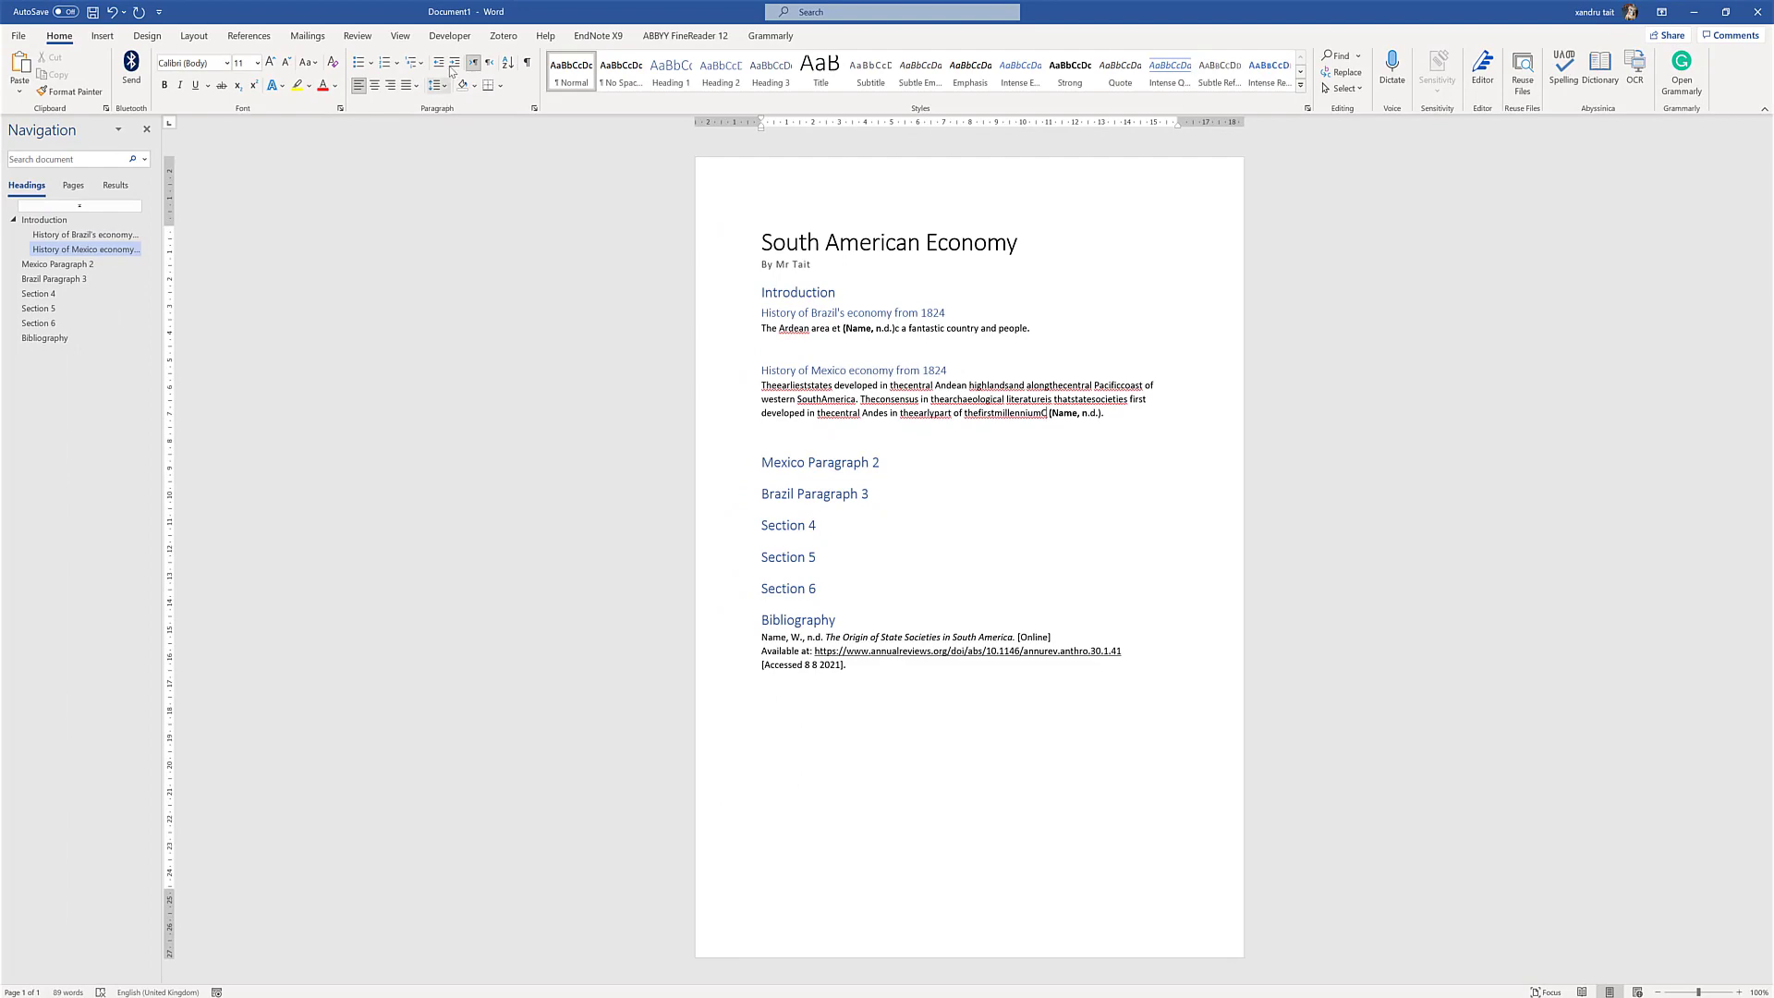
Change the Word document's citation and bibliography style to Harvard - UWE
left_click(258, 40)
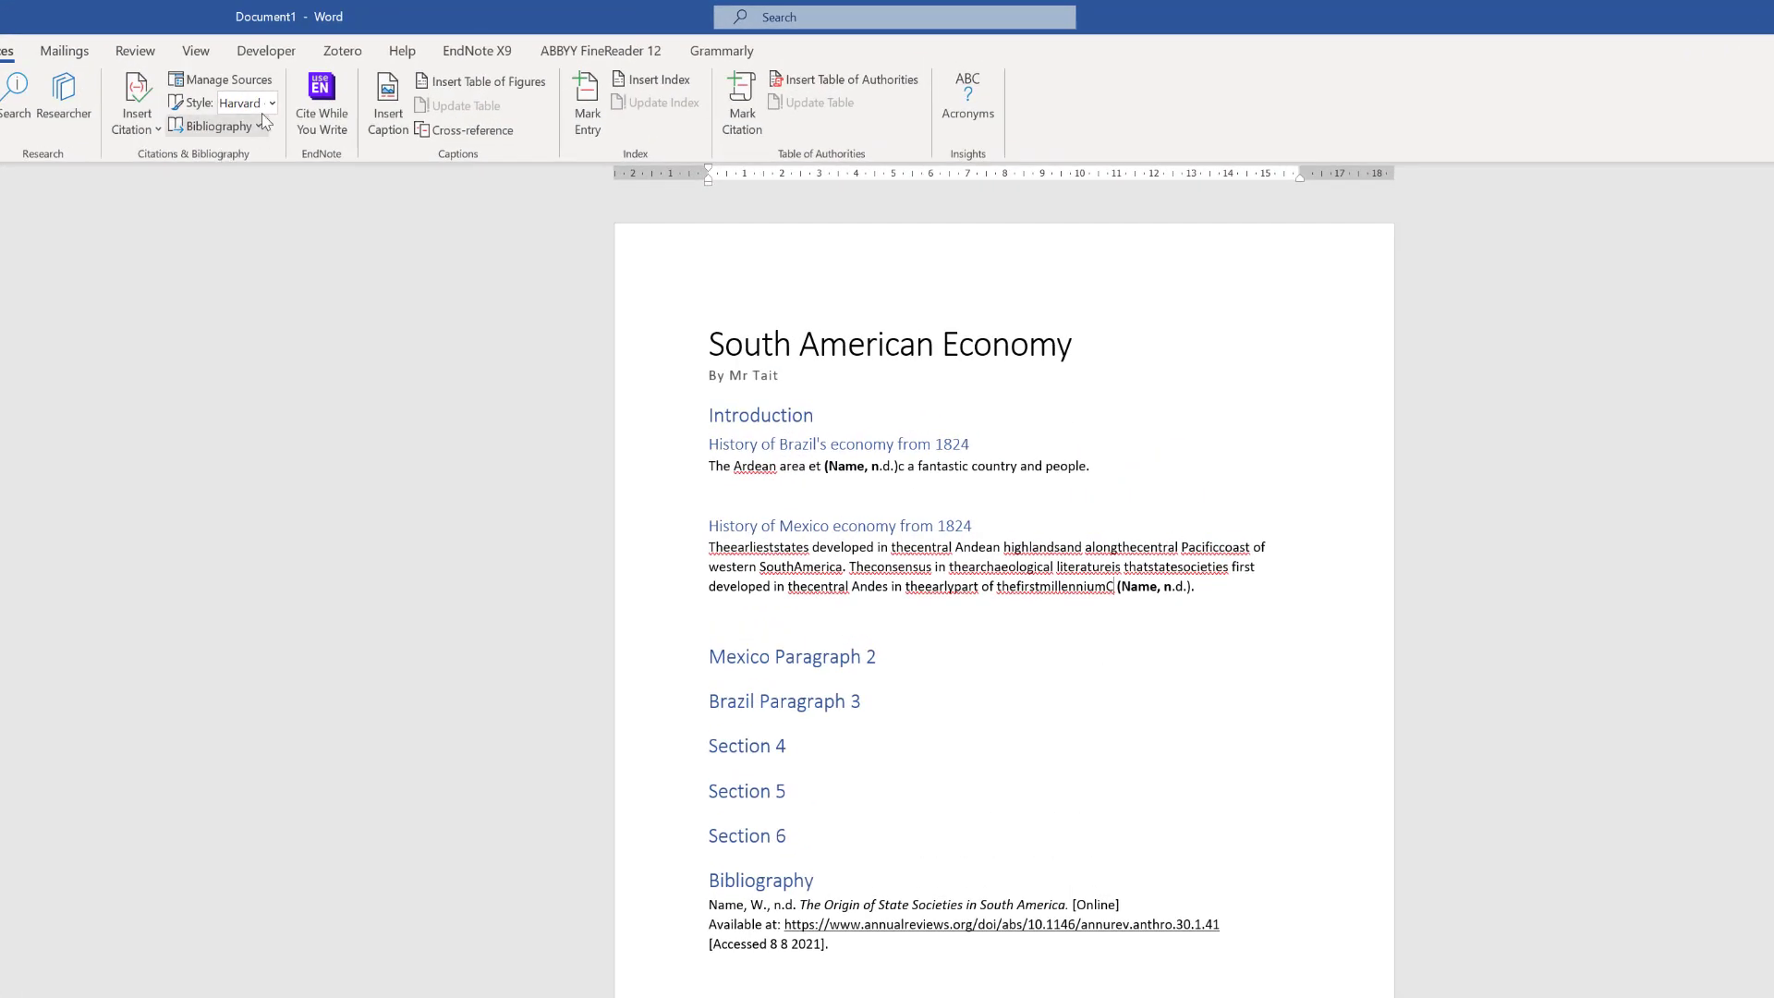
left_click(271, 102)
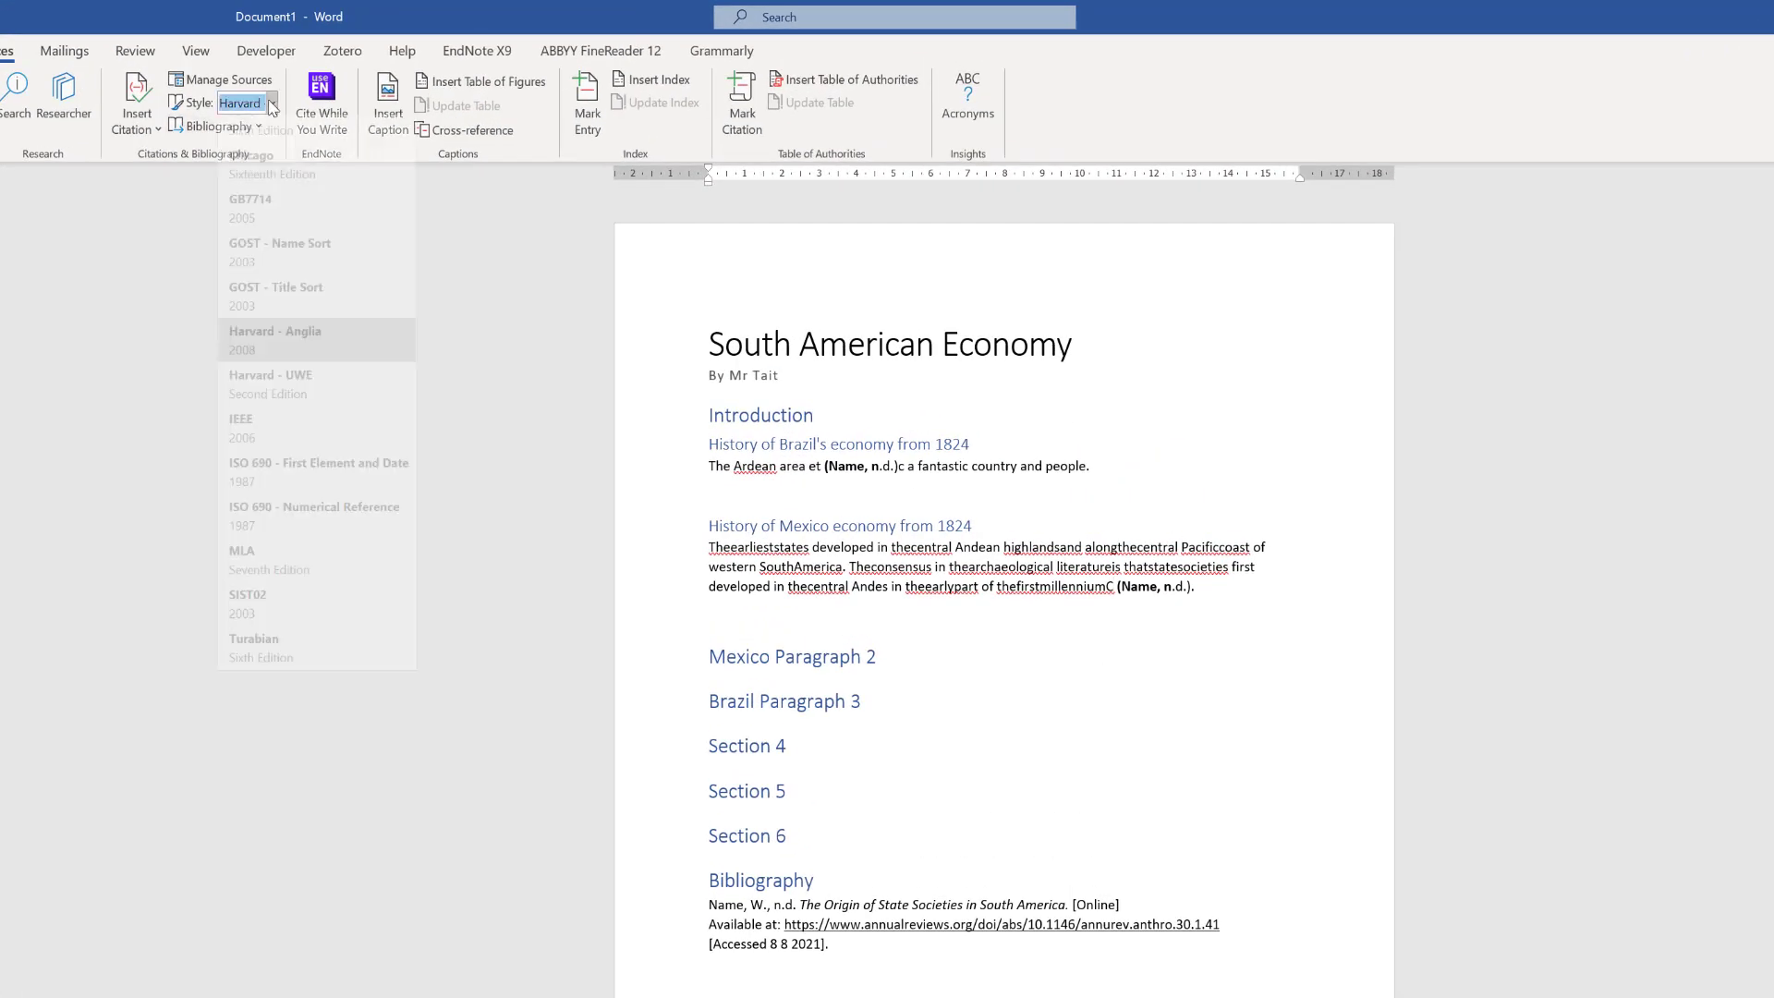
left_click(281, 394)
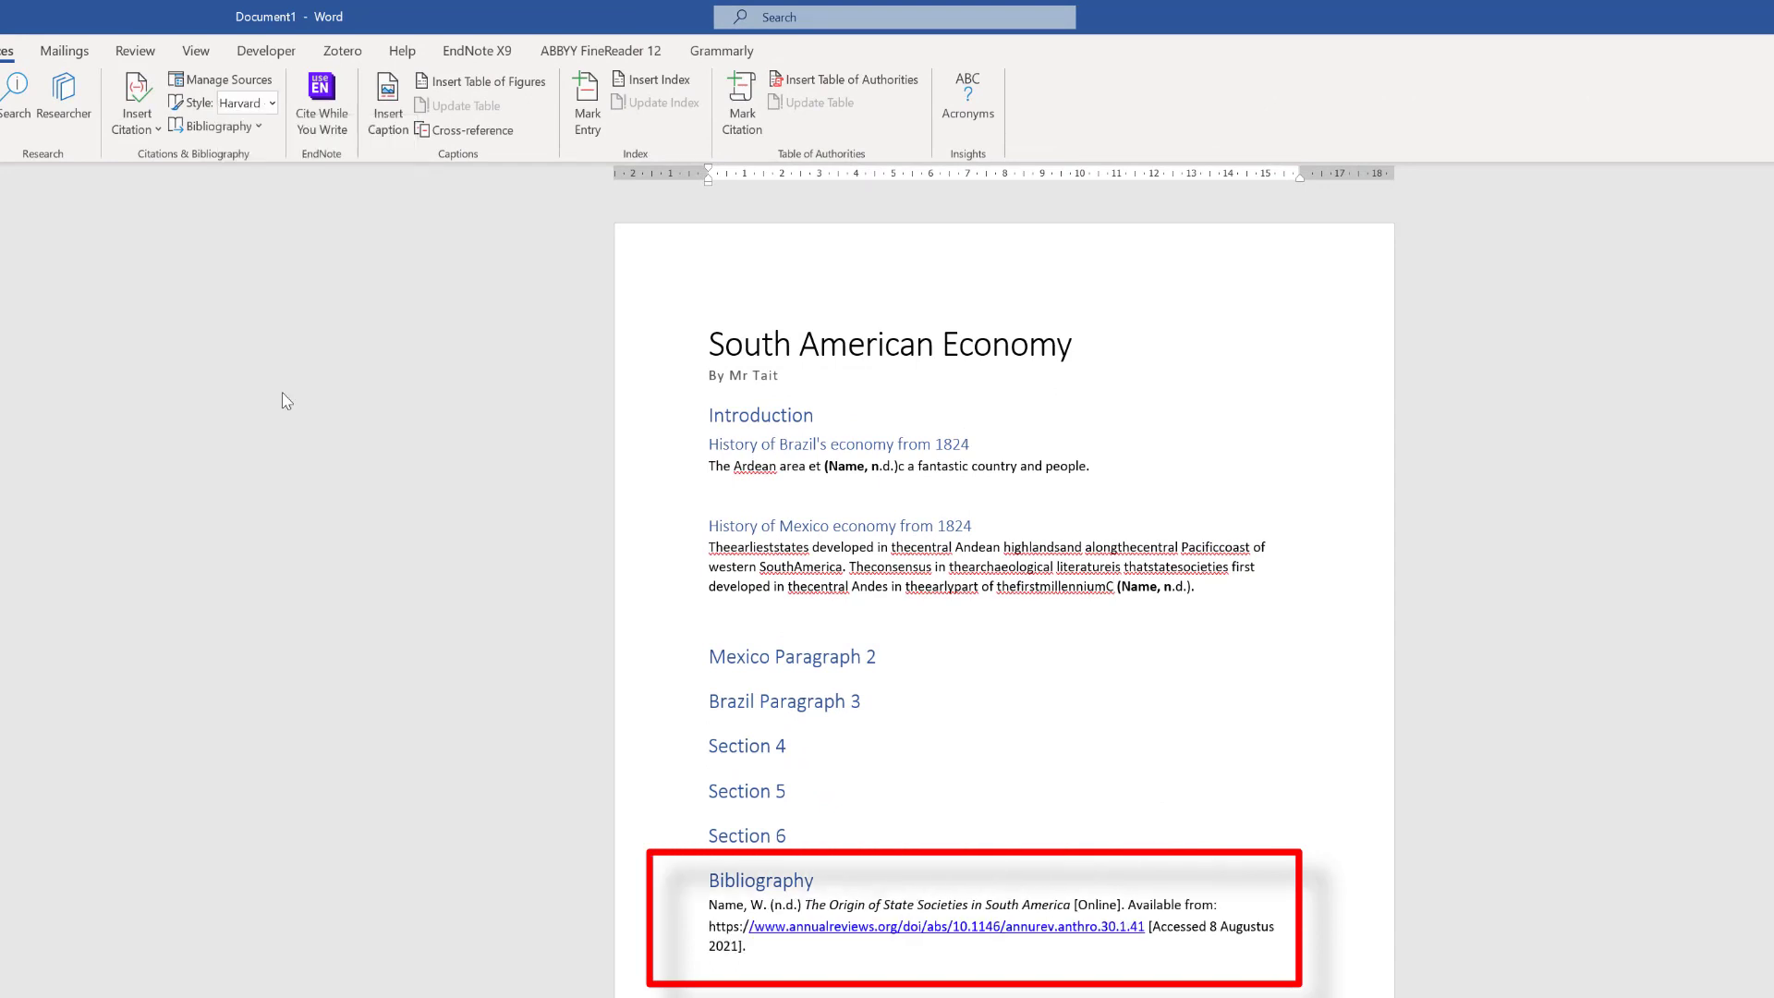